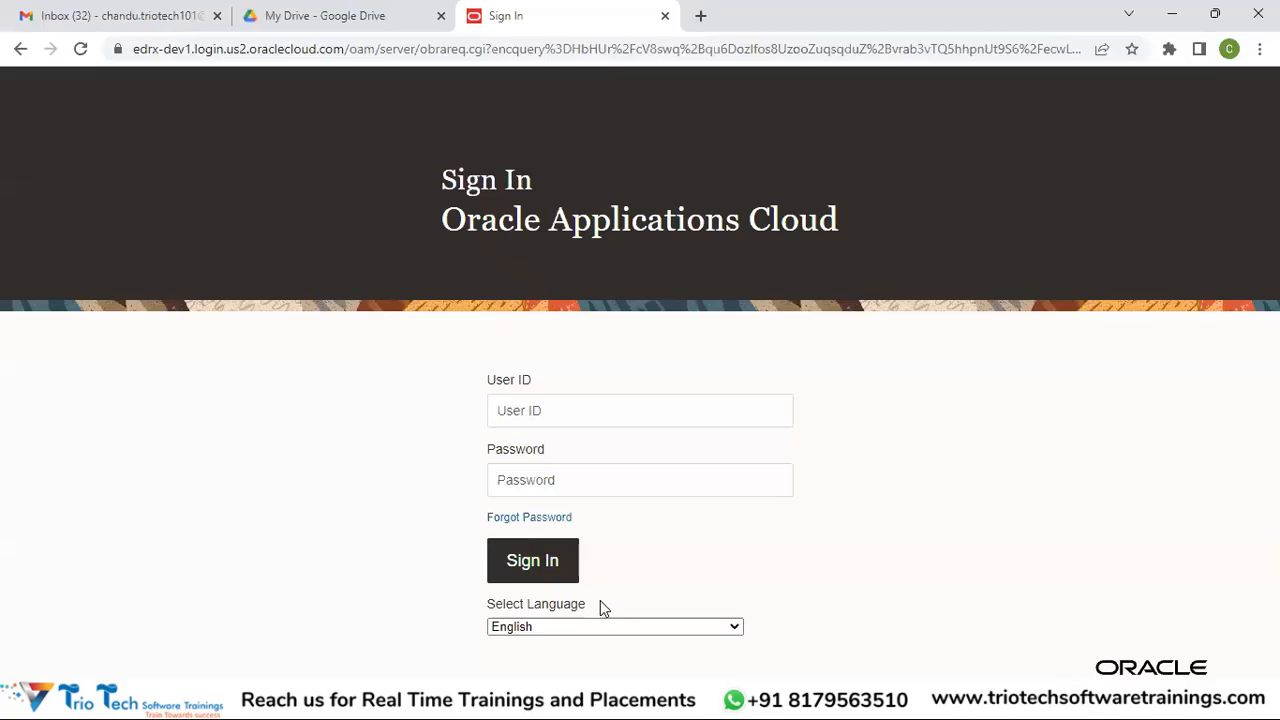
# Sign in with the user ID and password, which returns an Access Manager system error
pyautogui.press('Tab')
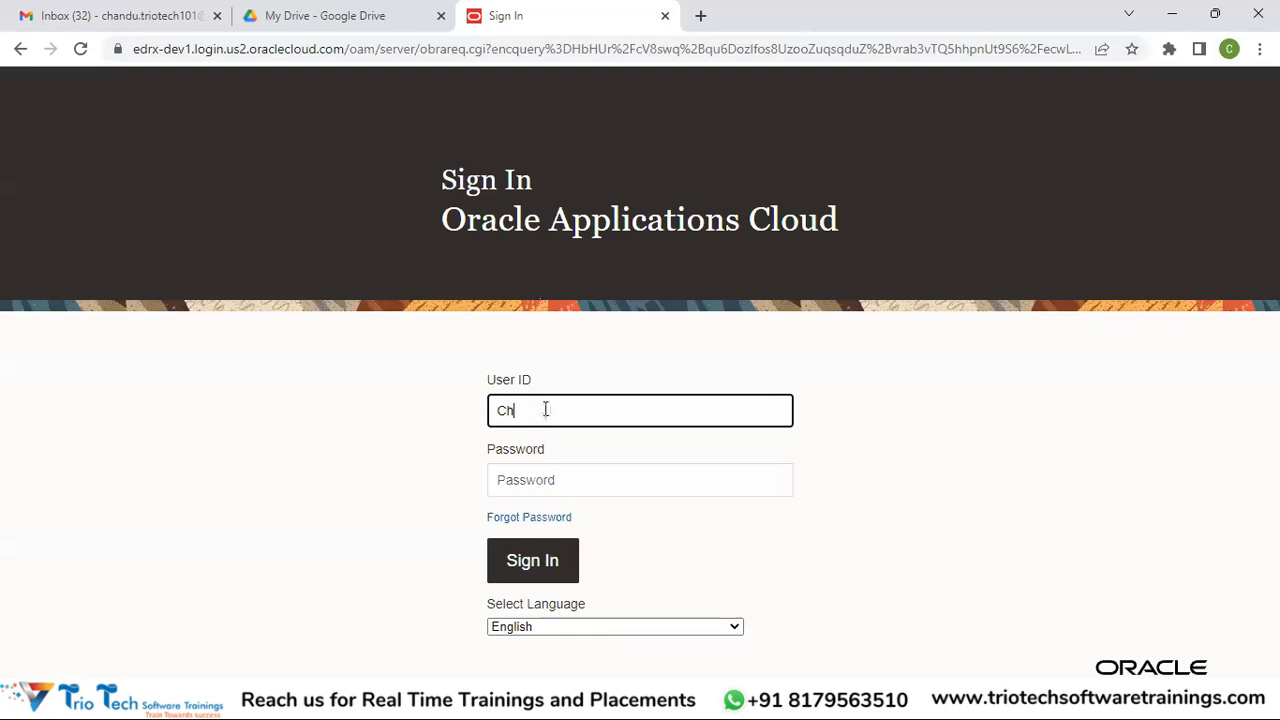
pyautogui.press('Tab')
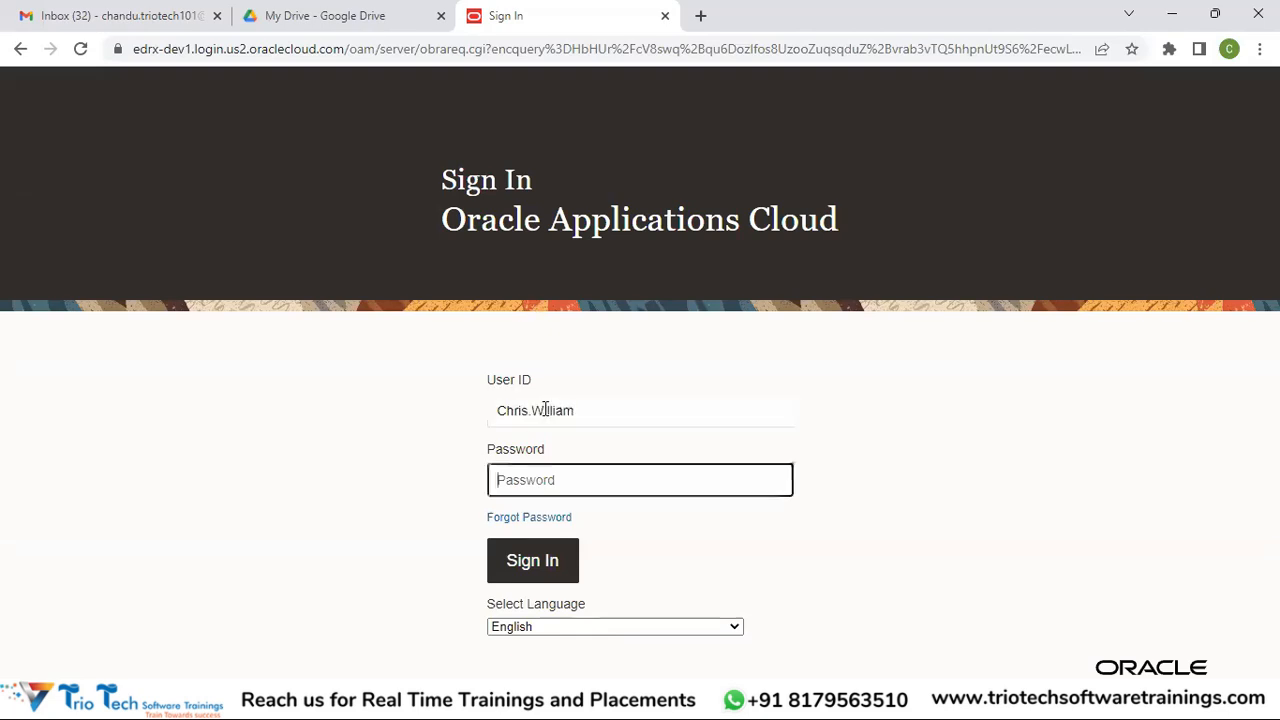
pyautogui.write('Welcome1')
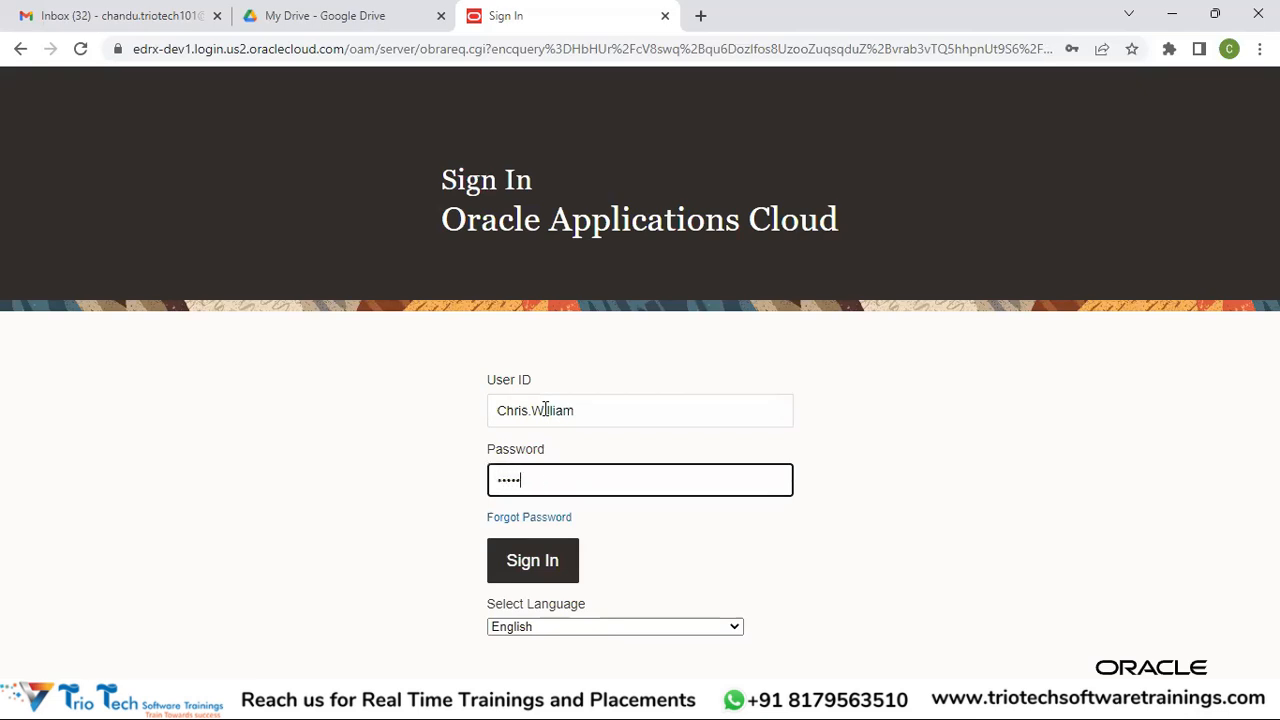
pyautogui.press('Return')
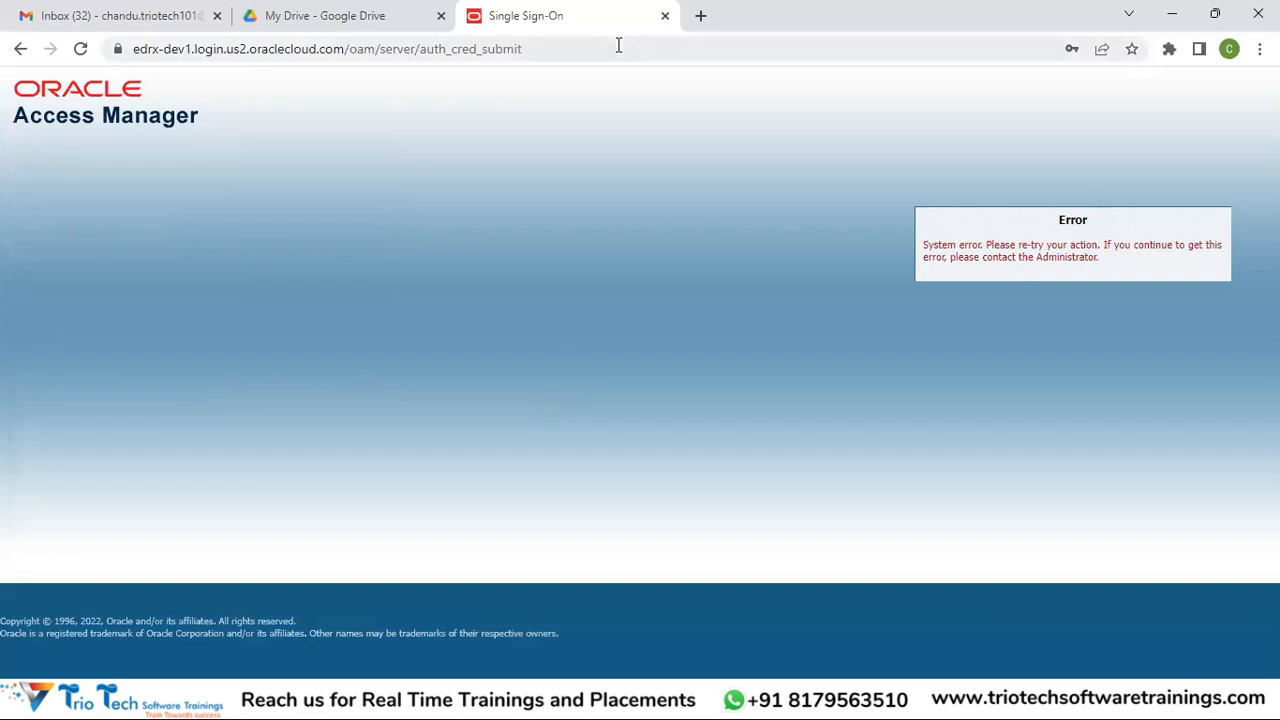
# Strip the path after .com/ from the address and reload the site's base URL
pyautogui.click(612, 45)
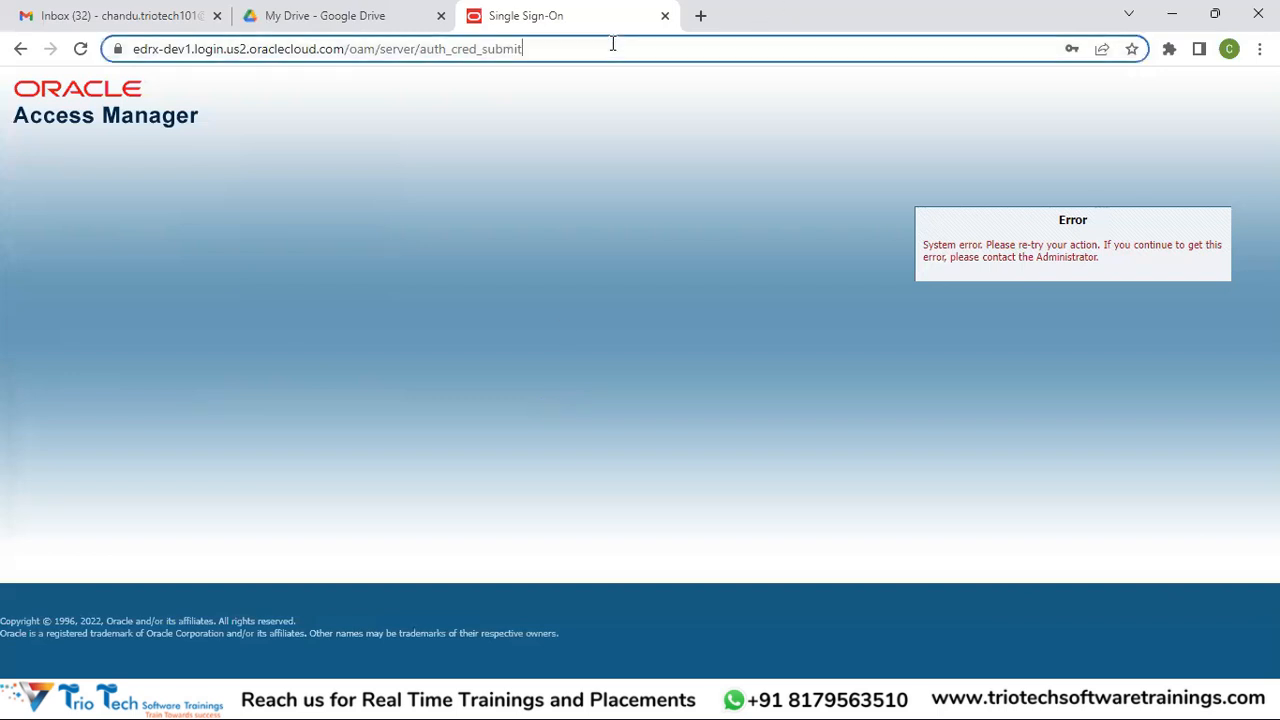
pyautogui.click(545, 49)
pyautogui.moveTo(565, 49); pyautogui.dragTo(392, 52)
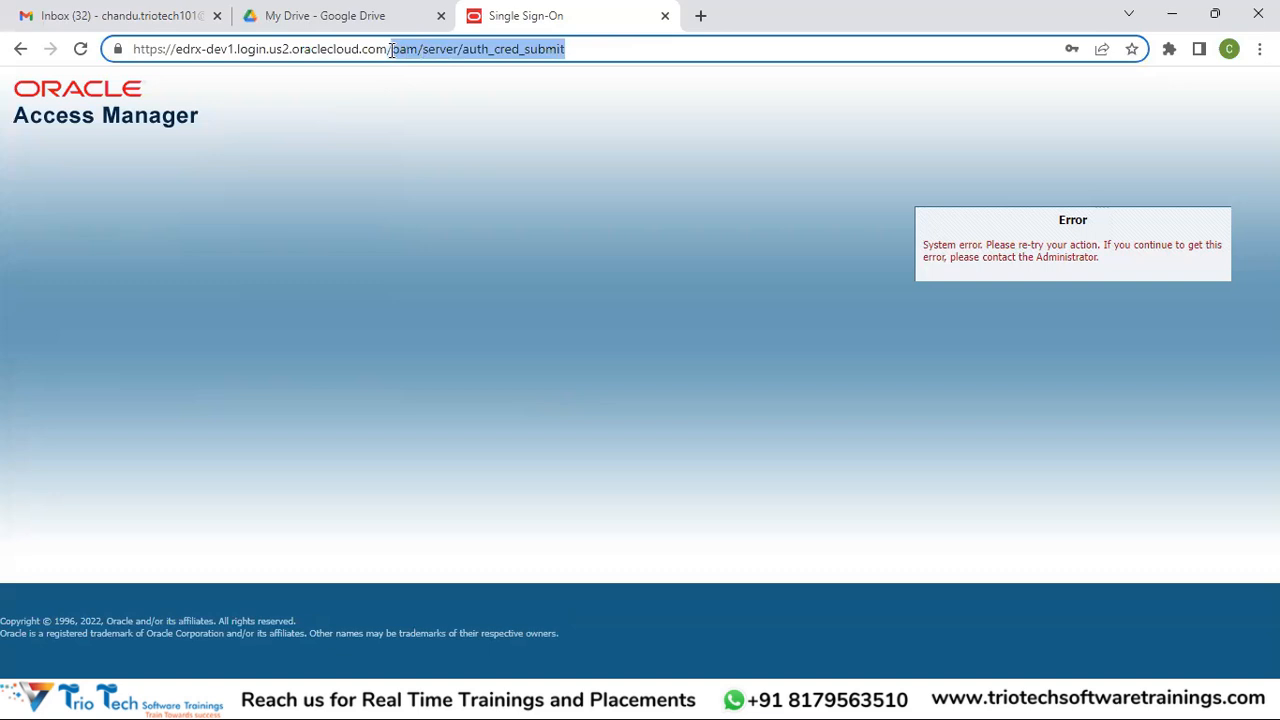
pyautogui.press('BackSpace')
pyautogui.press('Return')
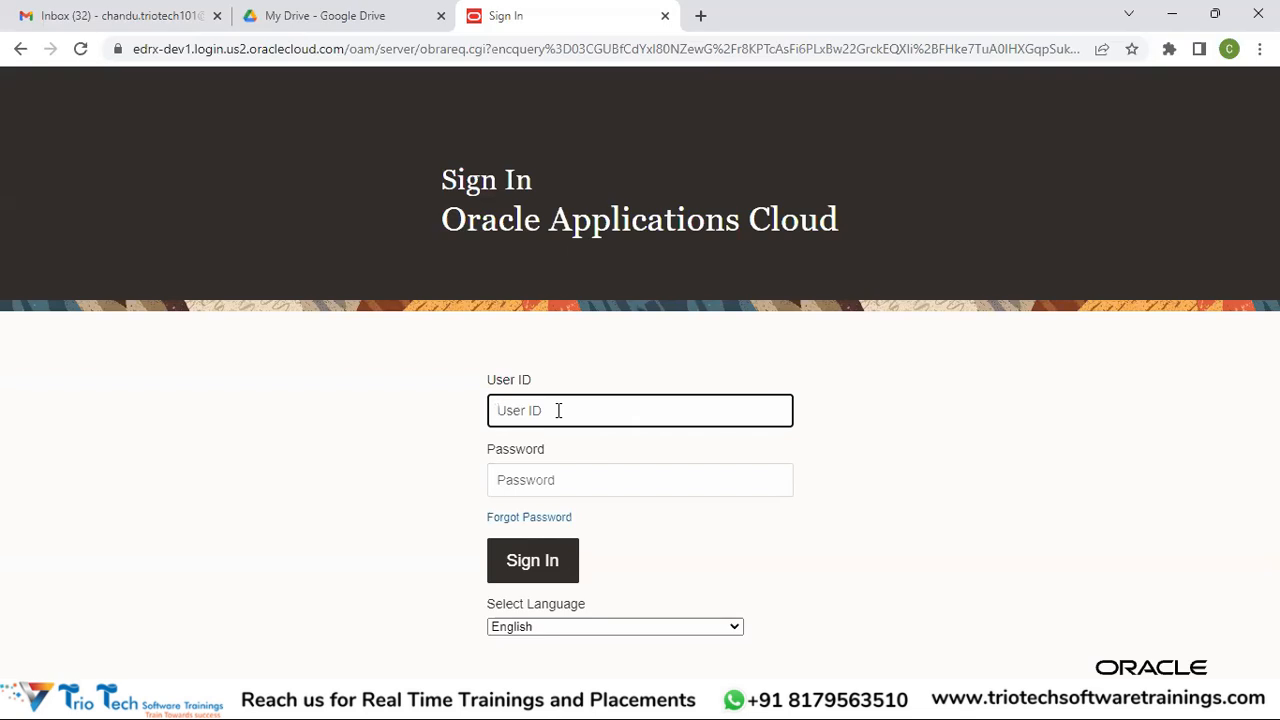
# Re-enter the user ID and password on the fresh sign-in page and sign in
pyautogui.write('P')
pyautogui.press('BackSpace')
pyautogui.press('Tab')
pyautogui.write('********')
pyautogui.press('Return')
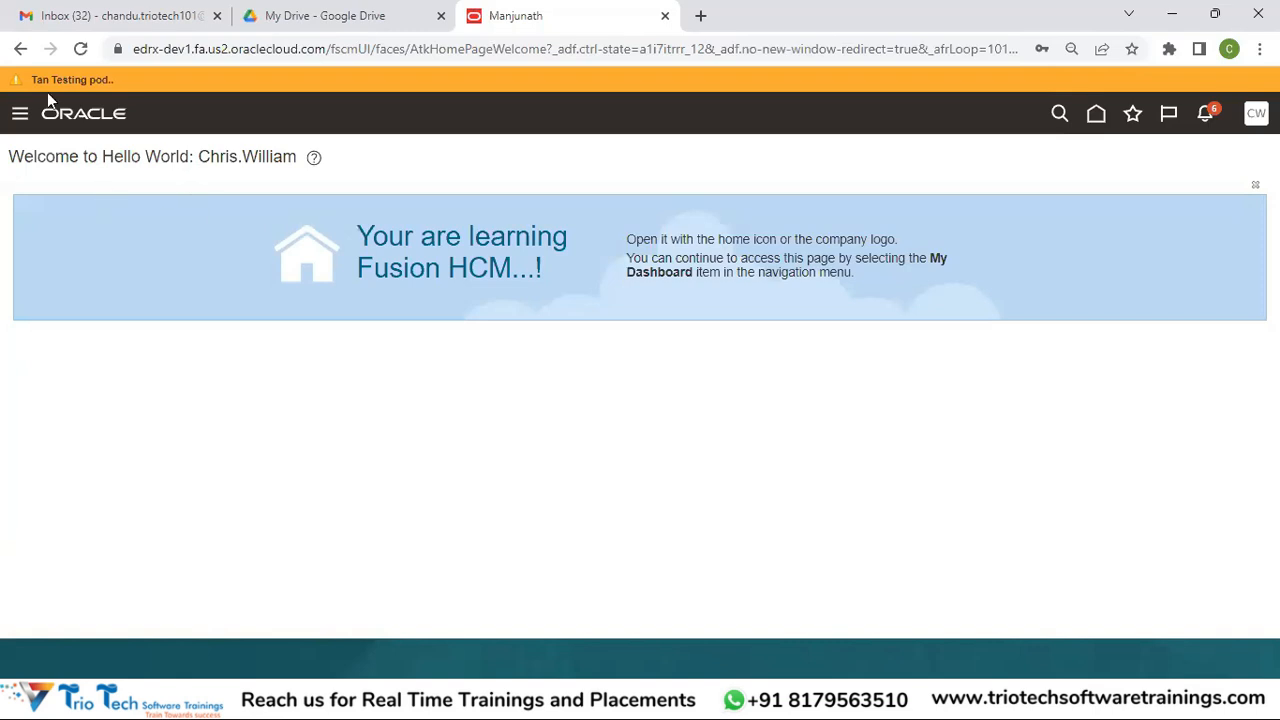
# Open the Navigator menu and expand its Tools group
pyautogui.click(21, 116)
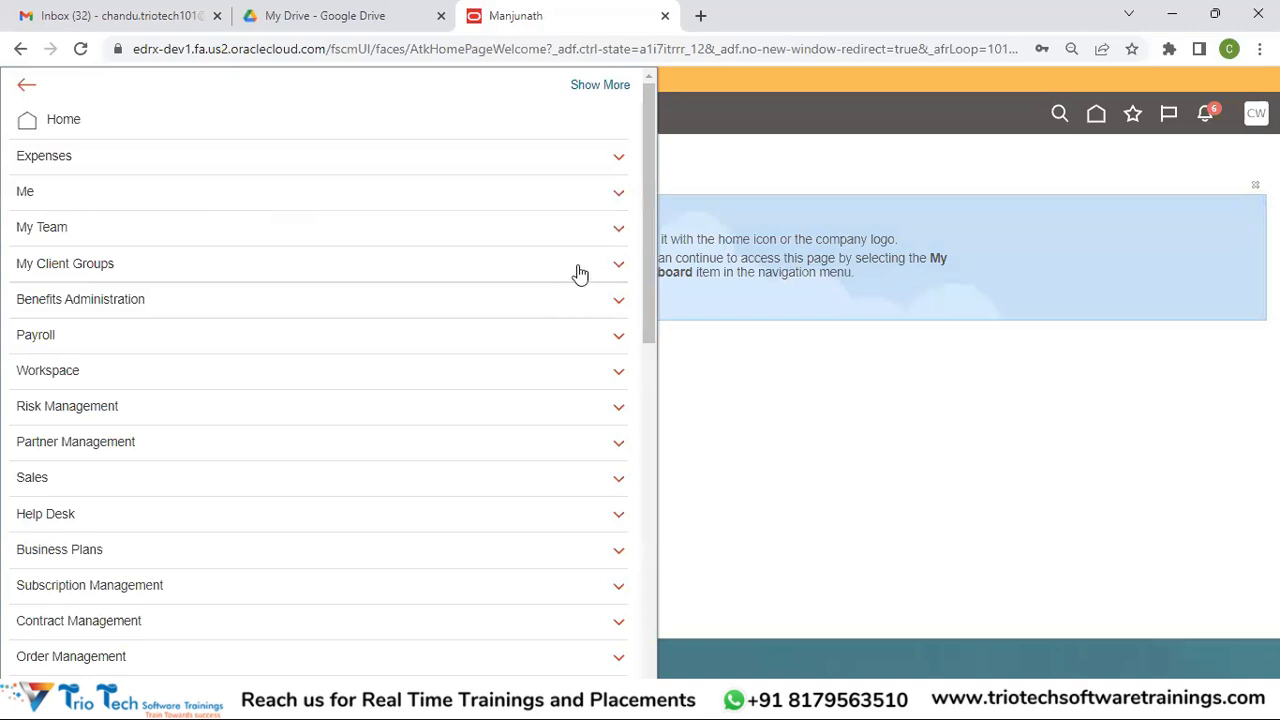
pyautogui.moveTo(652, 225); pyautogui.dragTo(680, 508)
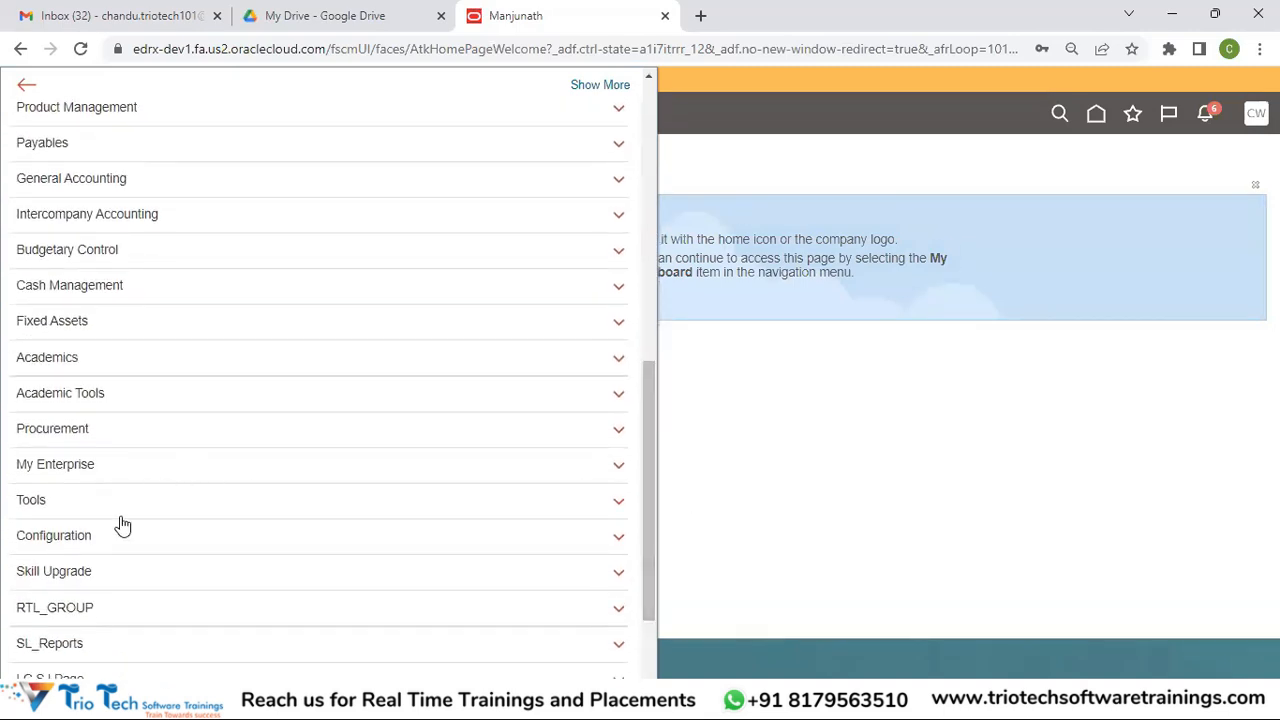
pyautogui.click(89, 512)
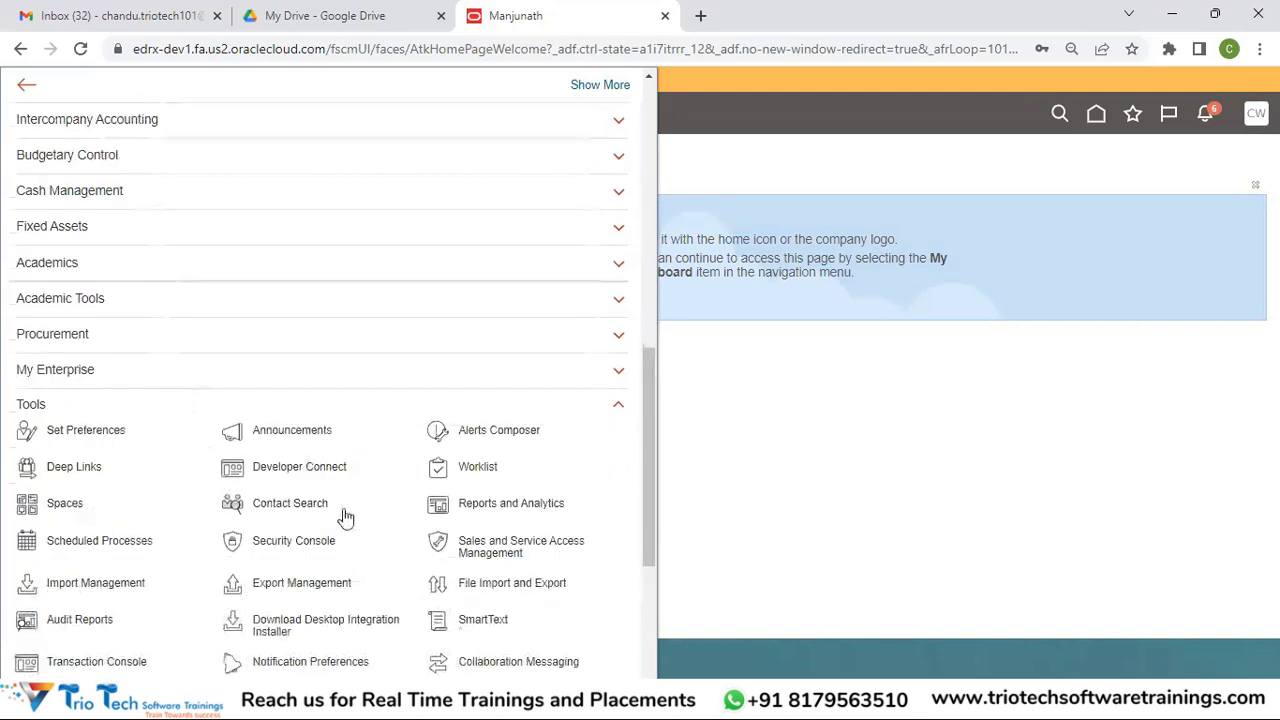
# Launch the Security Console from Tools and switch to its Users page
pyautogui.click(288, 540)
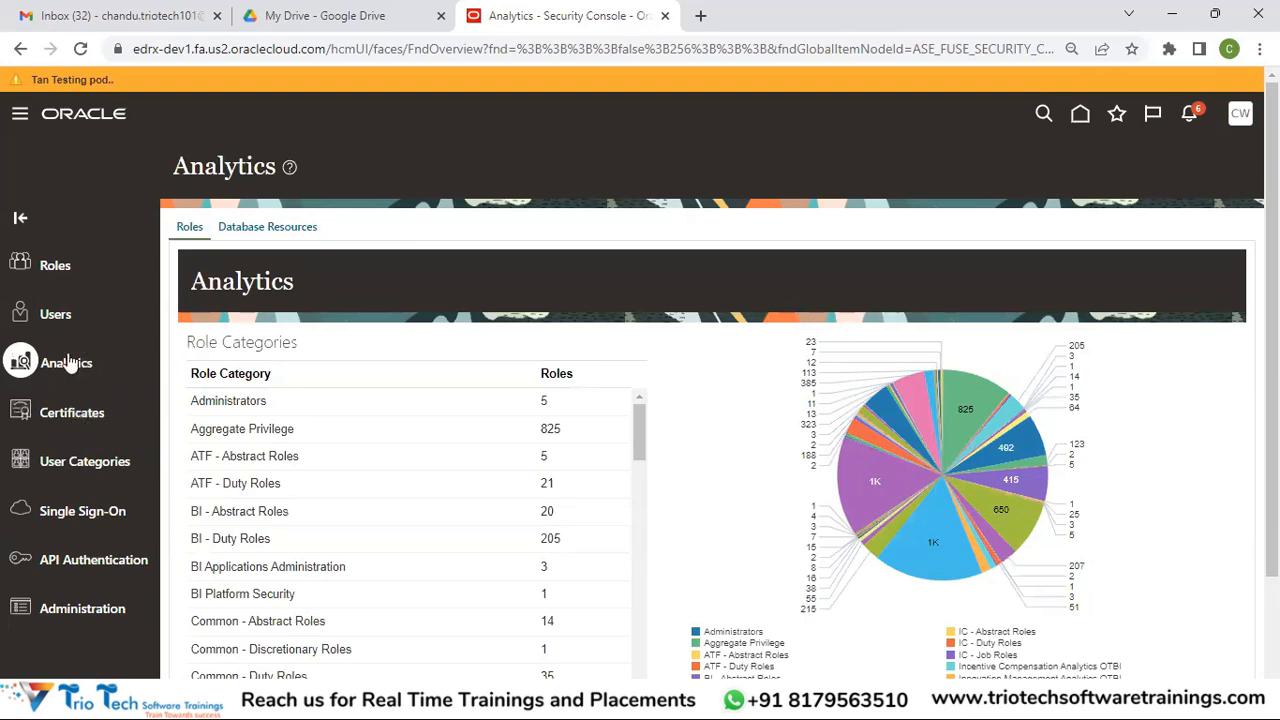
pyautogui.click(65, 415)
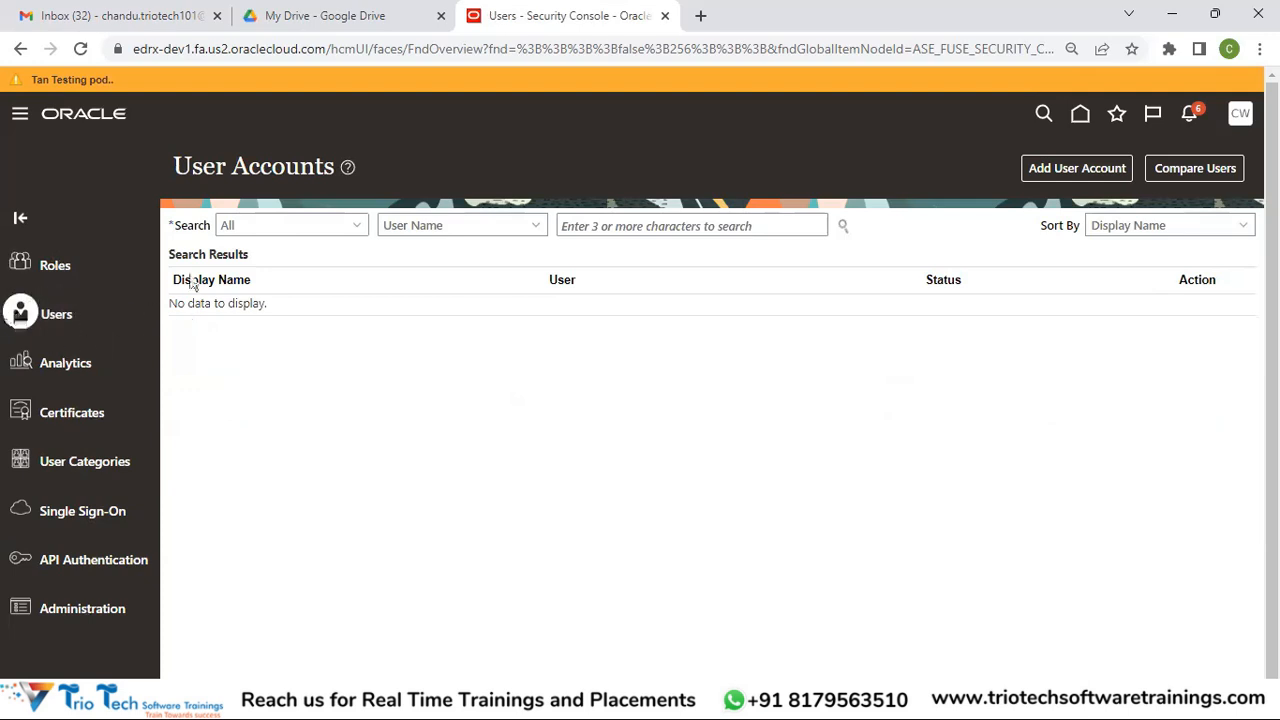
# Start a new user account, leaving person type None and user category DEFAULT
pyautogui.click(1089, 172)
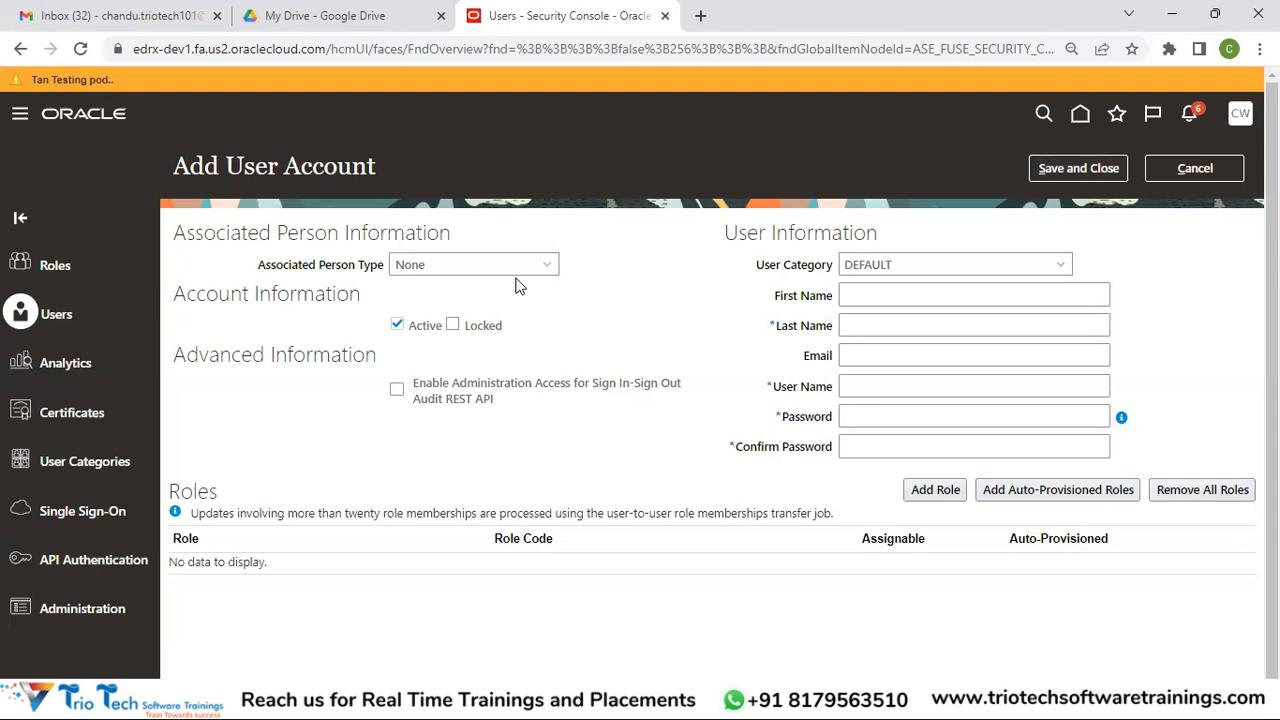
pyautogui.click(420, 272)
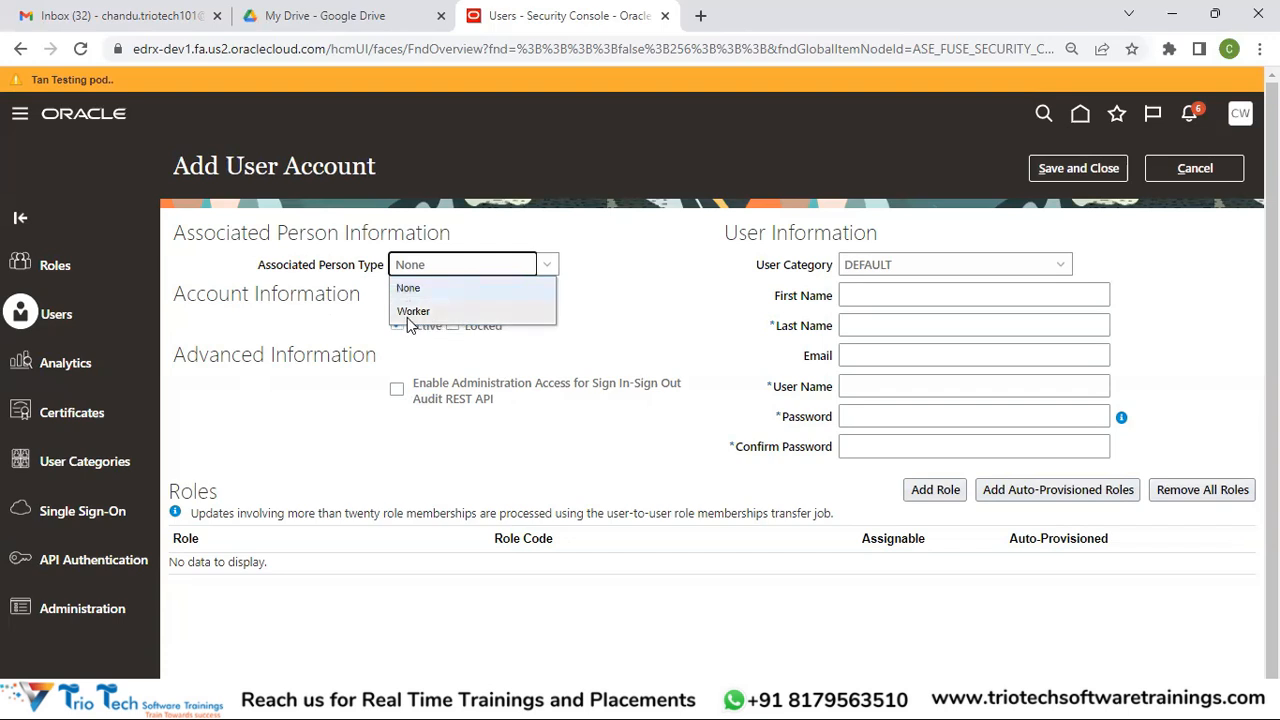
pyautogui.click(360, 332)
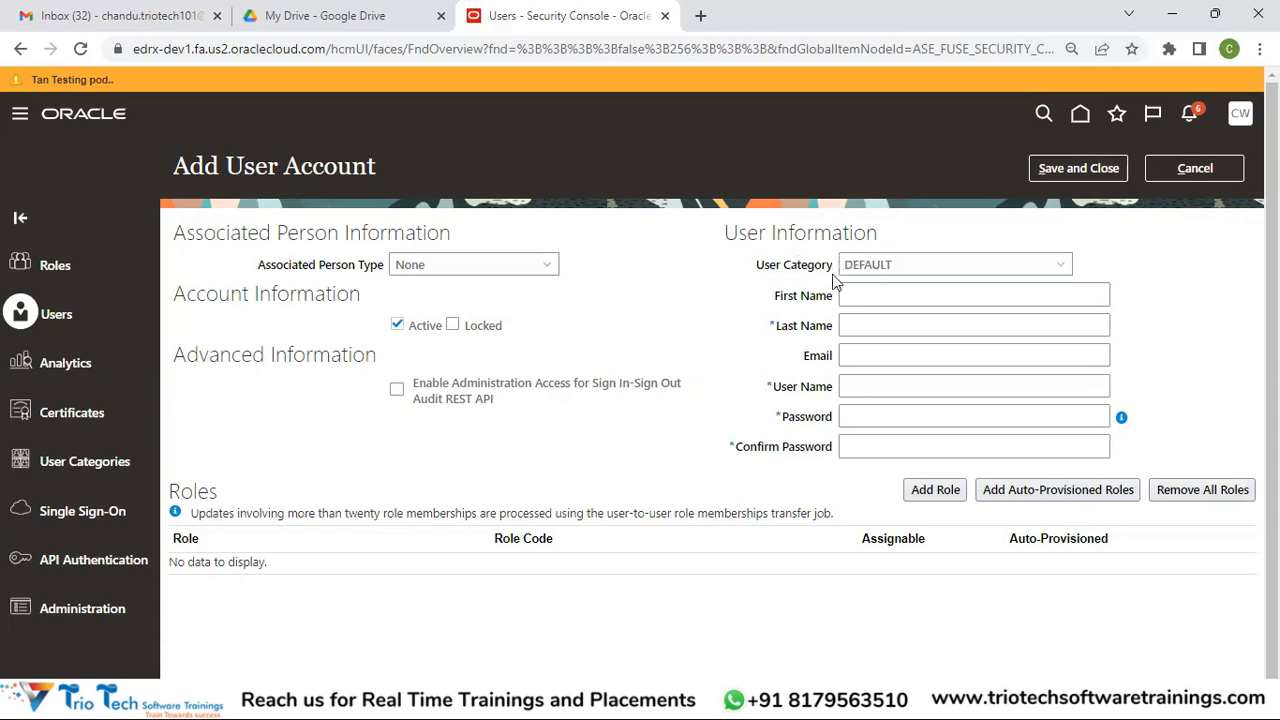
pyautogui.click(901, 266)
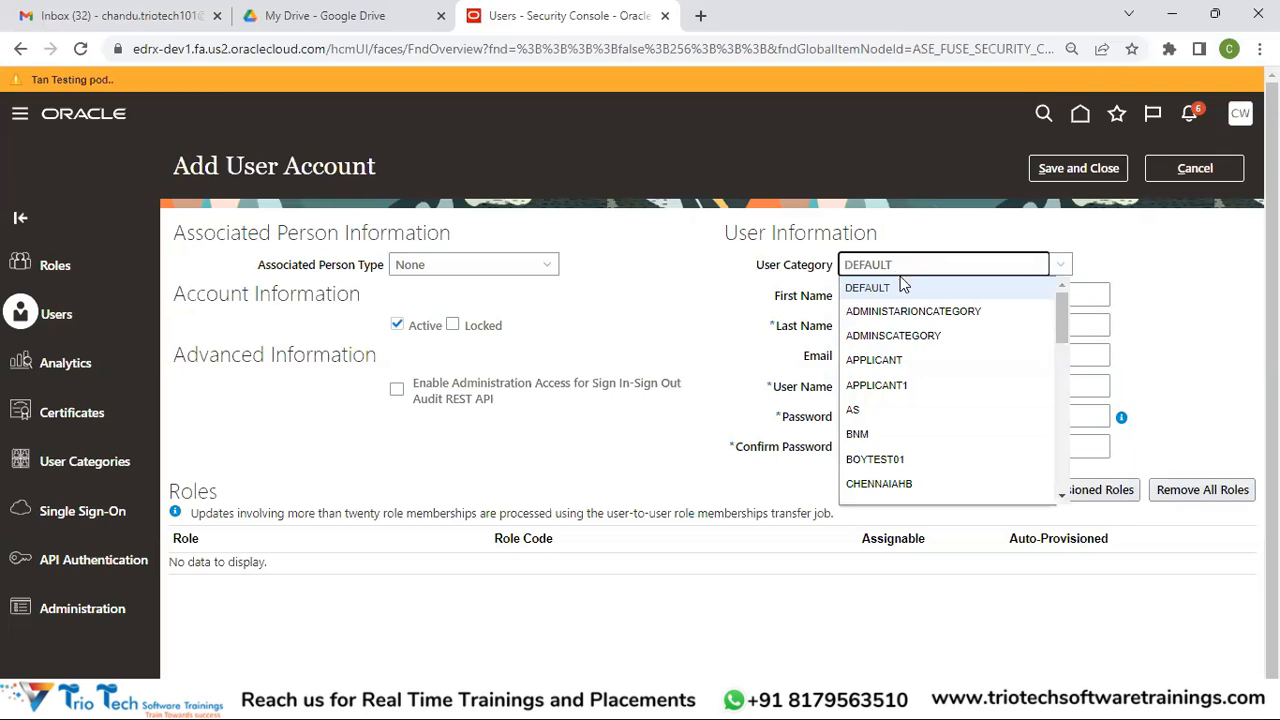
pyautogui.click(883, 290)
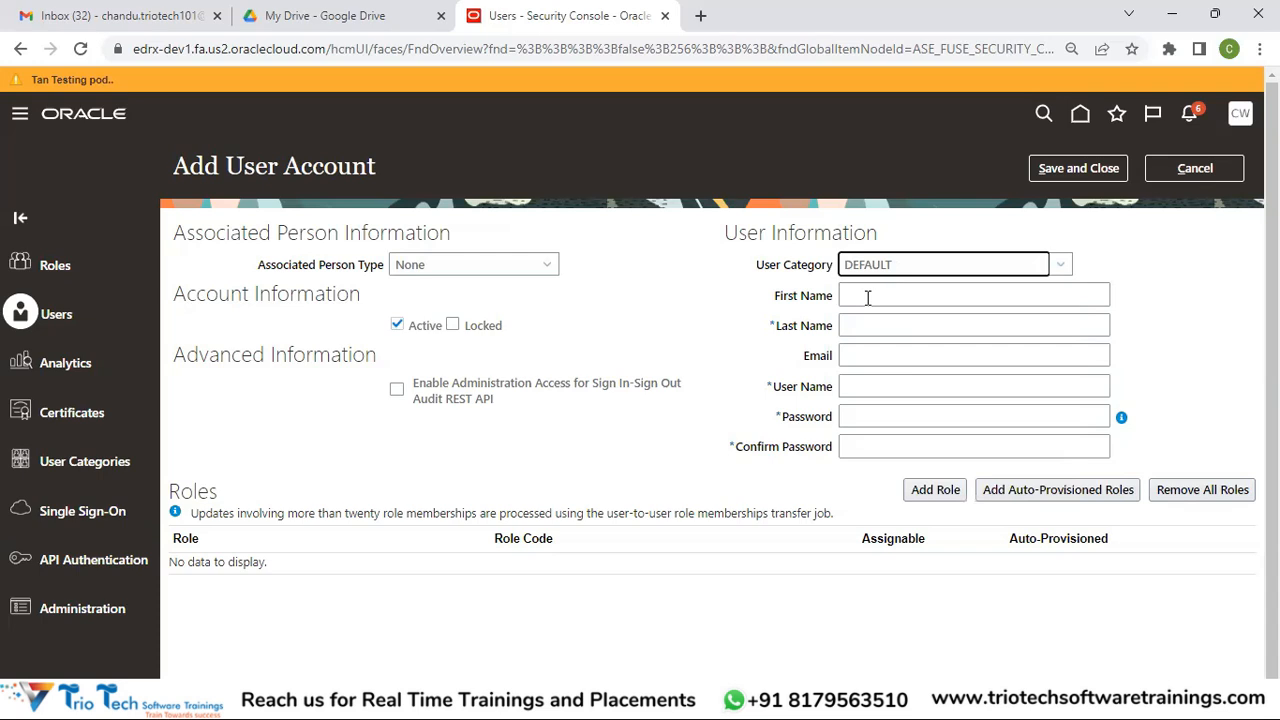
# Step through First Name, Last Name, Email, Password and Confirm Password without entering values
pyautogui.click(868, 297)
pyautogui.click(862, 326)
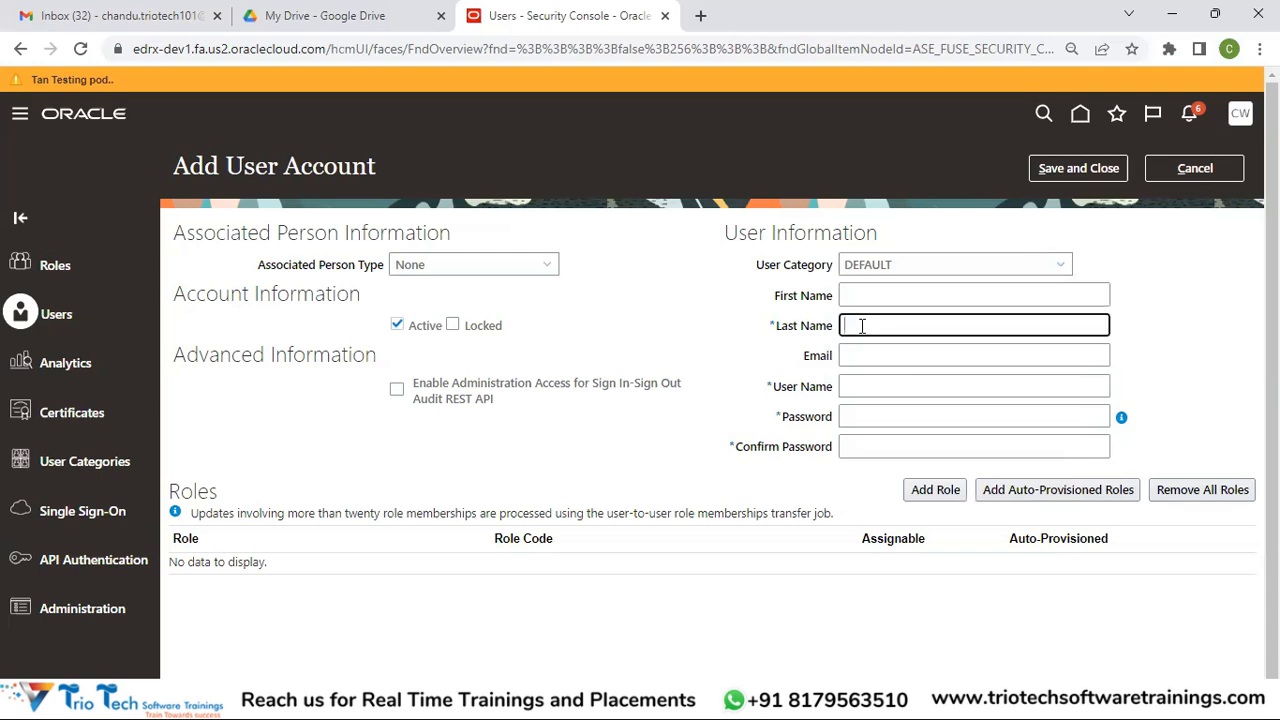
pyautogui.click(858, 355)
pyautogui.click(865, 405)
pyautogui.click(863, 414)
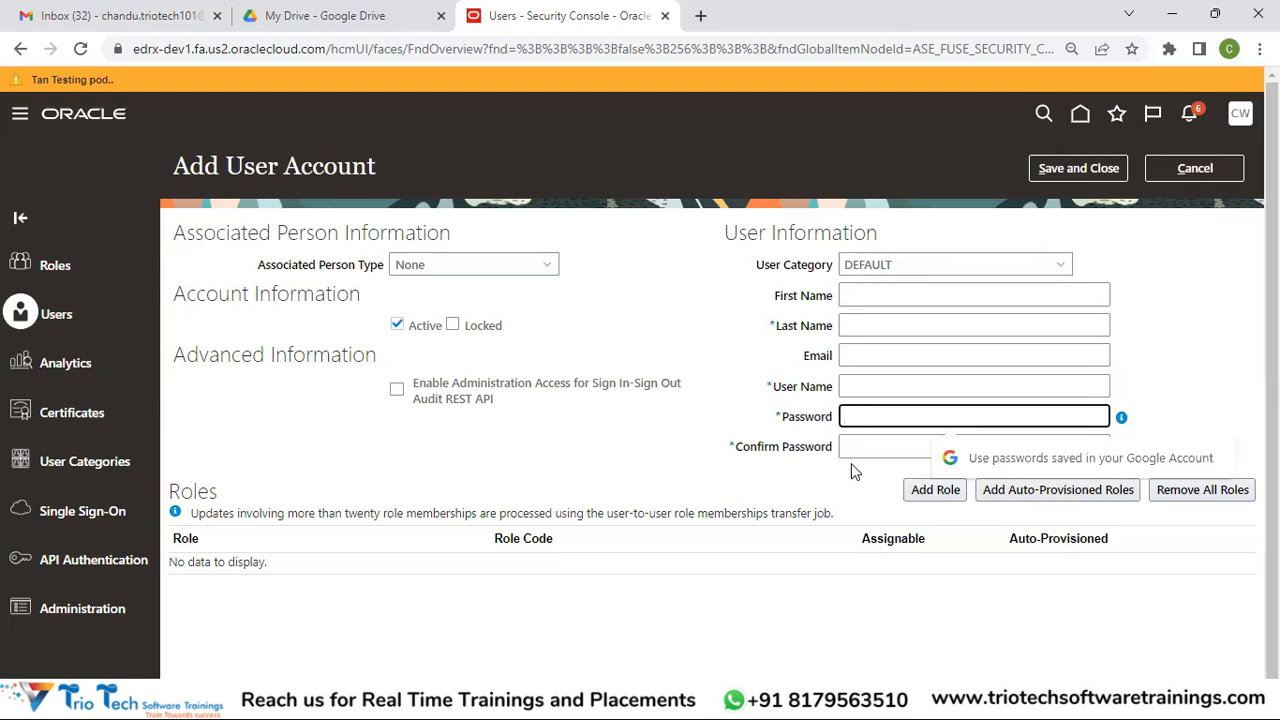
pyautogui.click(851, 449)
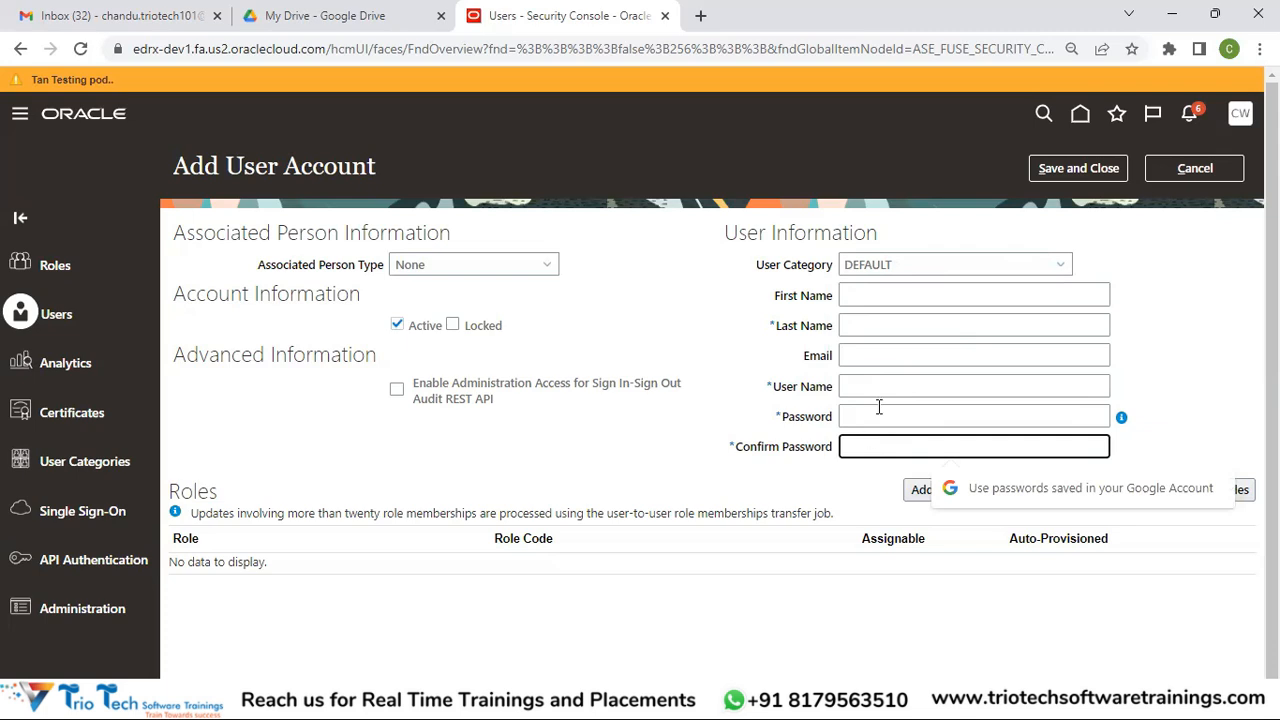
# Dismiss the saved-passwords prompt and cancel the empty new user form
pyautogui.click(797, 492)
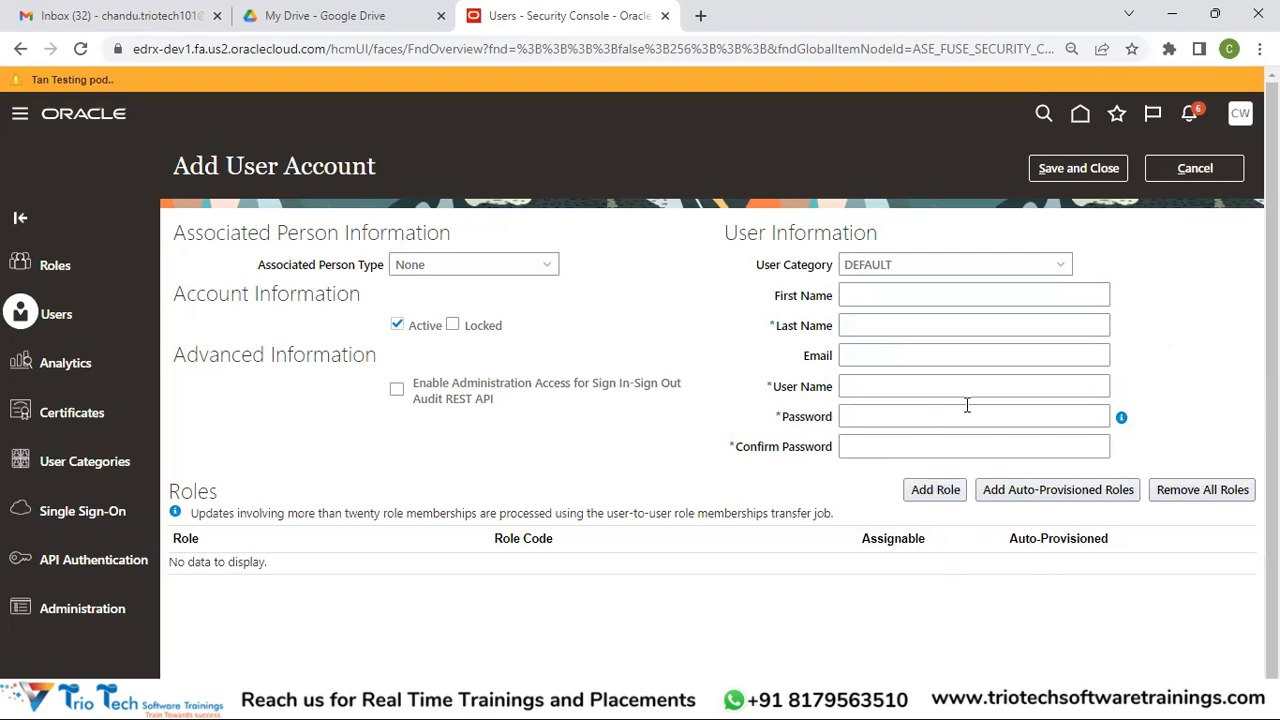
pyautogui.click(1213, 167)
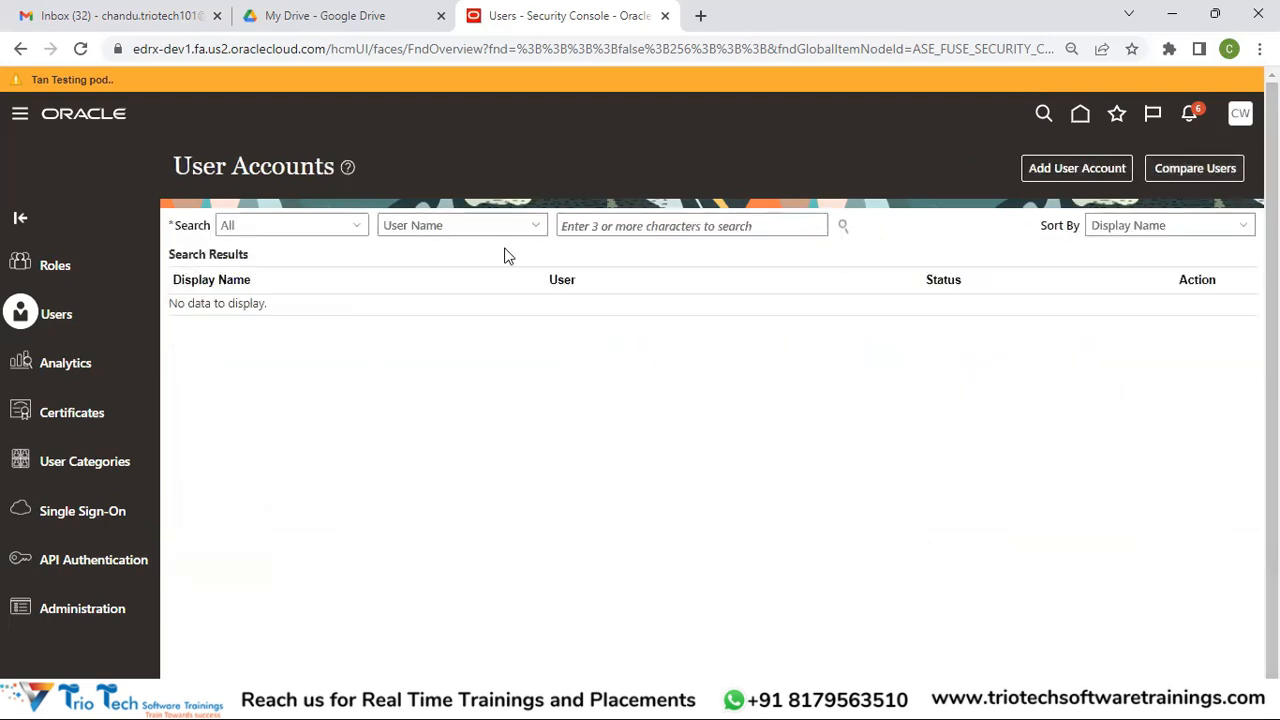
# Search user accounts by the signed-in user's name and open the matching account
pyautogui.click(601, 229)
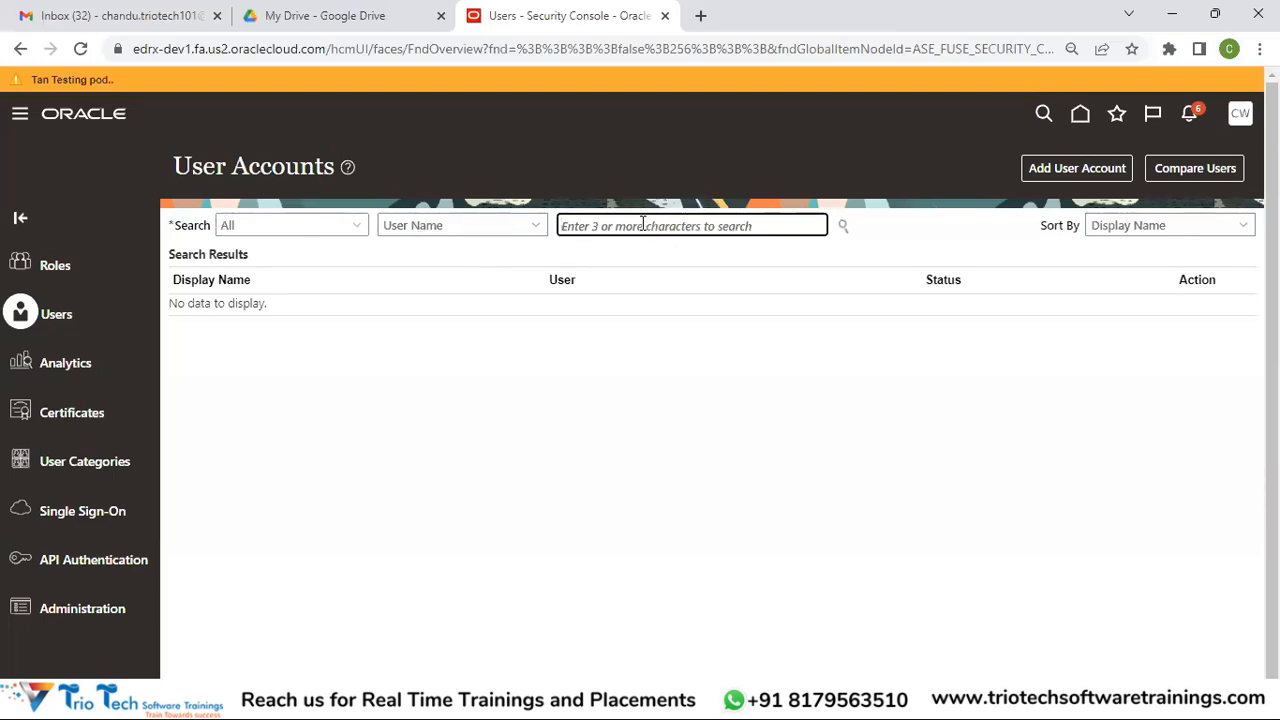
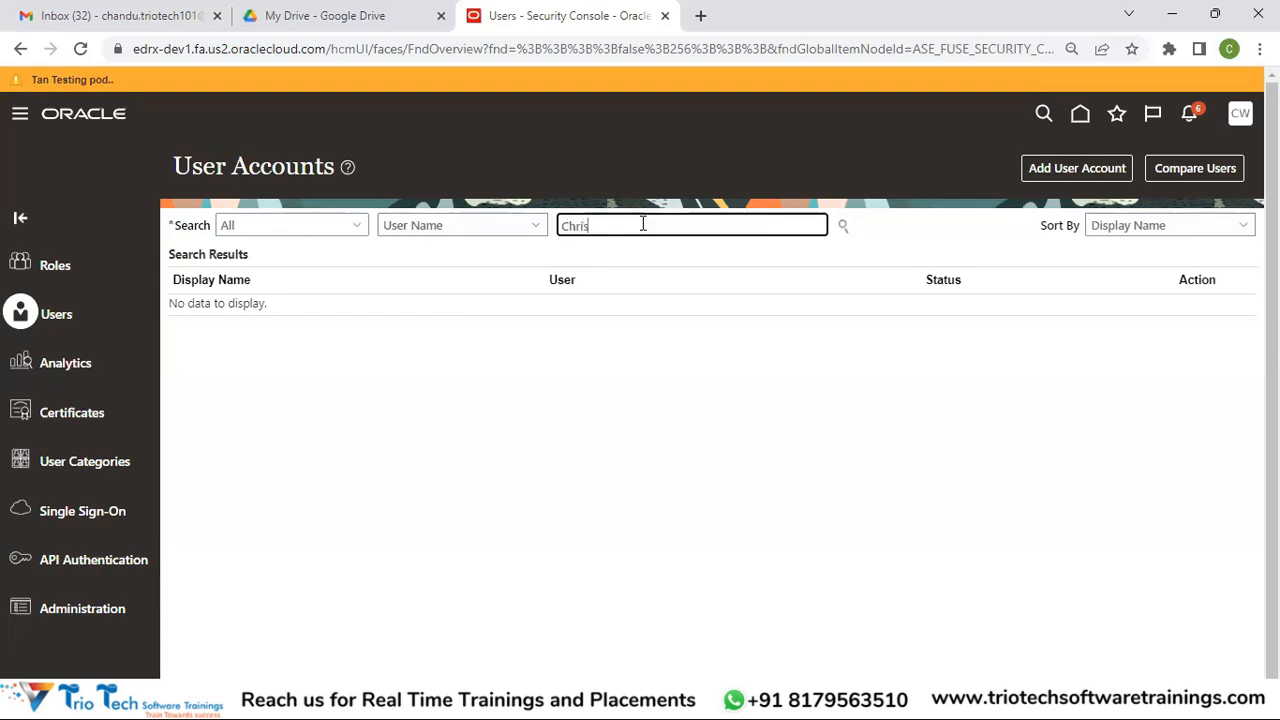
pyautogui.press('Tab')
pyautogui.press('Return')
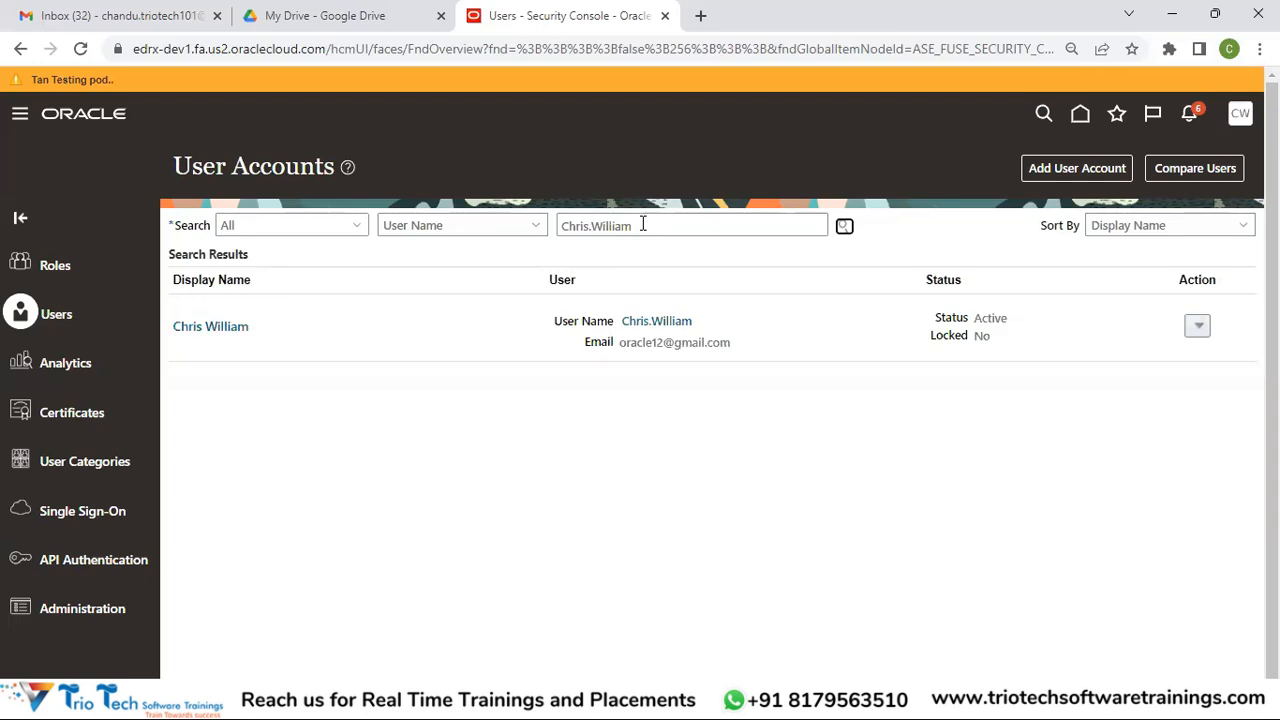
pyautogui.click(210, 326)
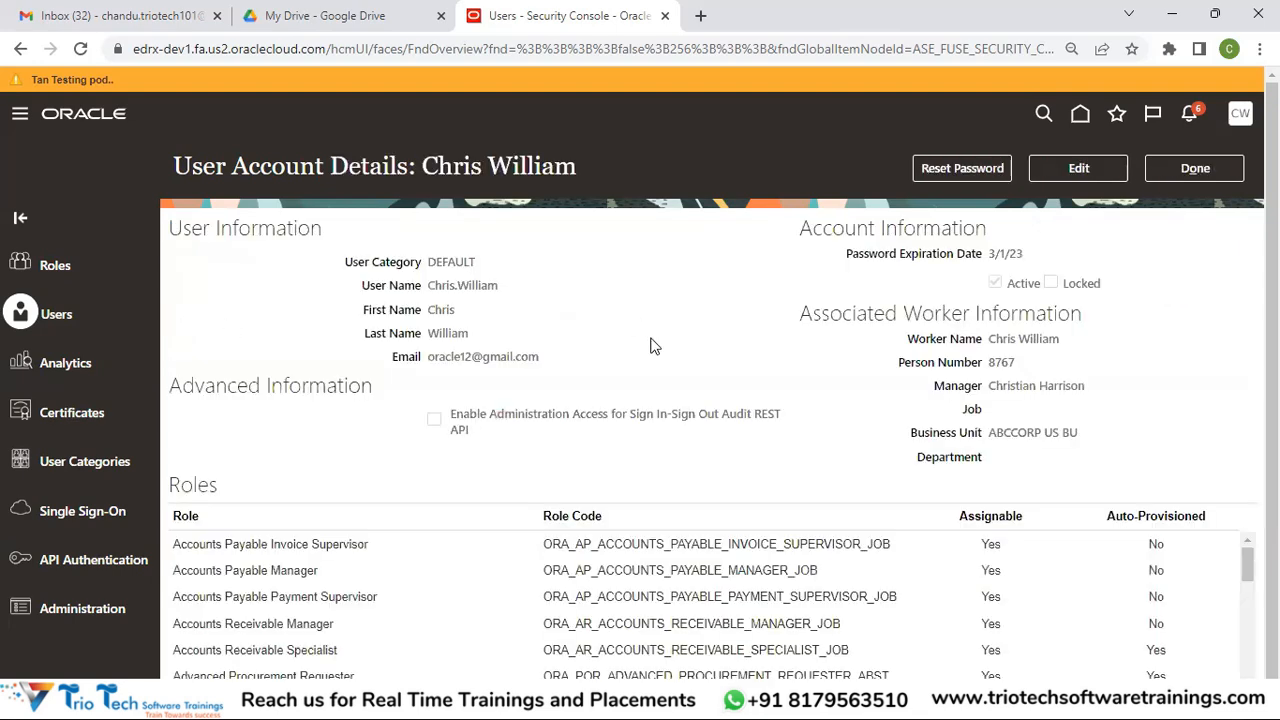
pyautogui.scroll(-1, 1272, 300)
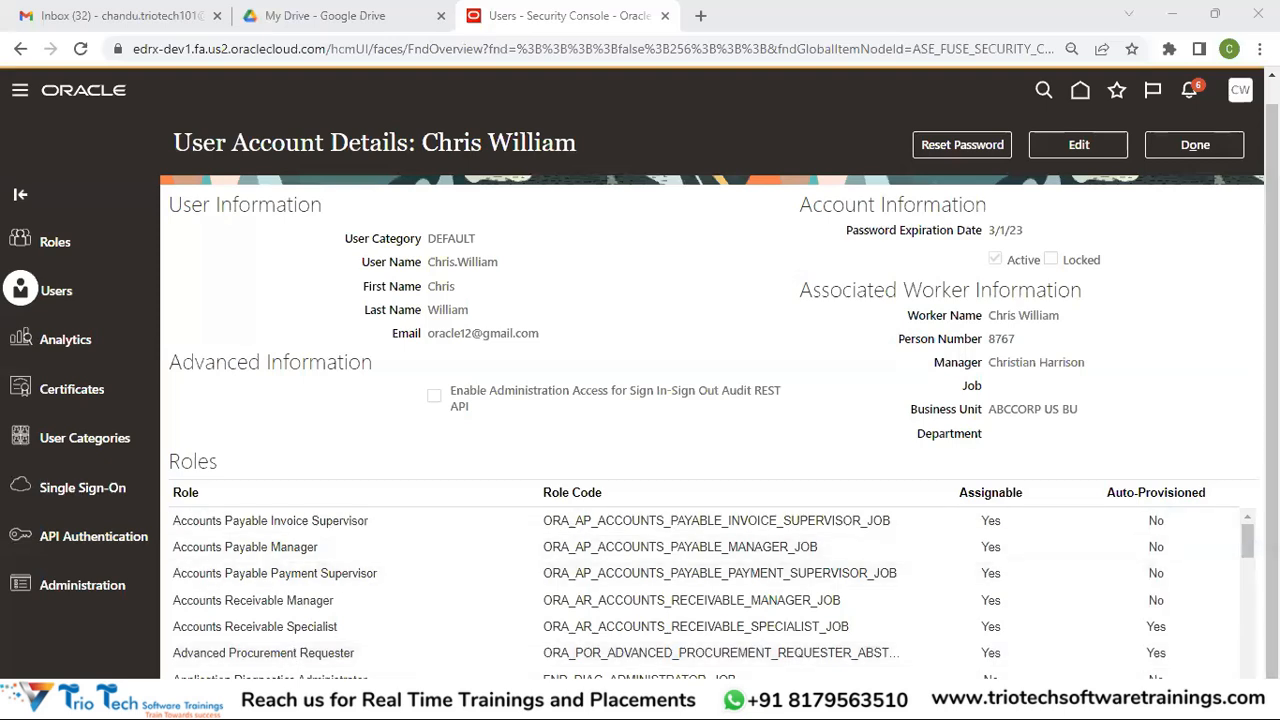
pyautogui.scroll(-5, 710, 595)
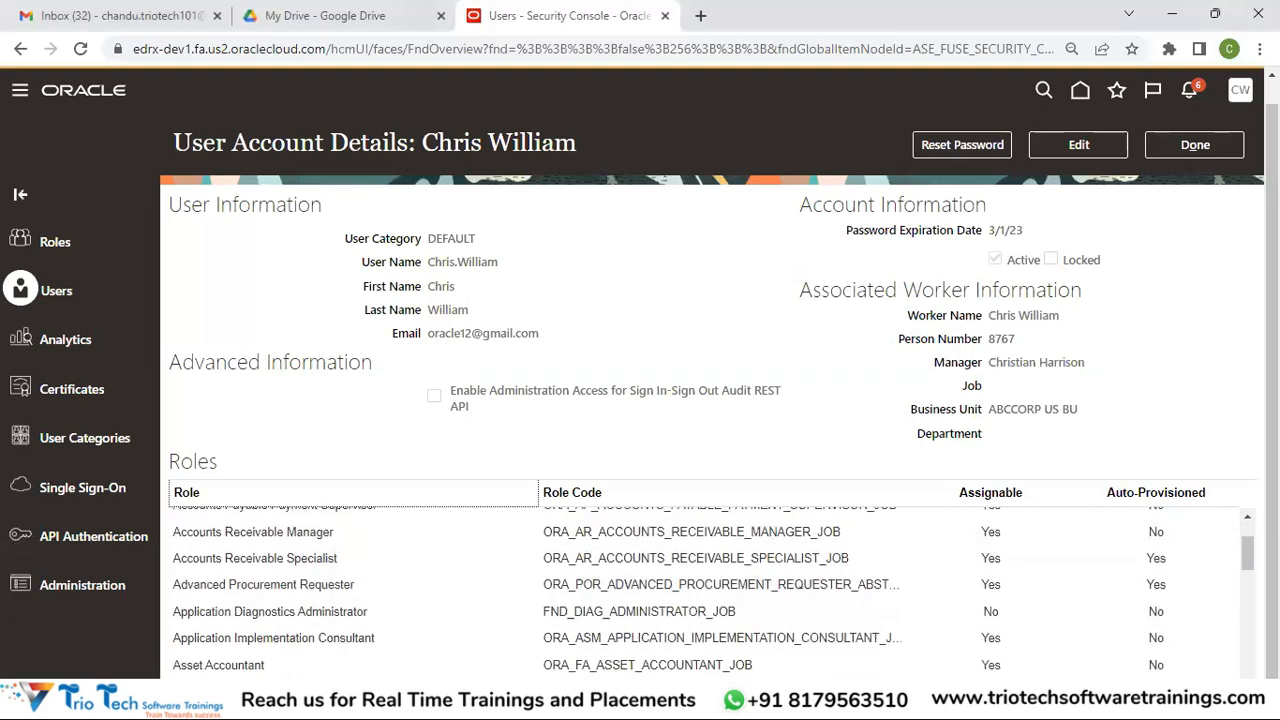
pyautogui.click(1247, 518)
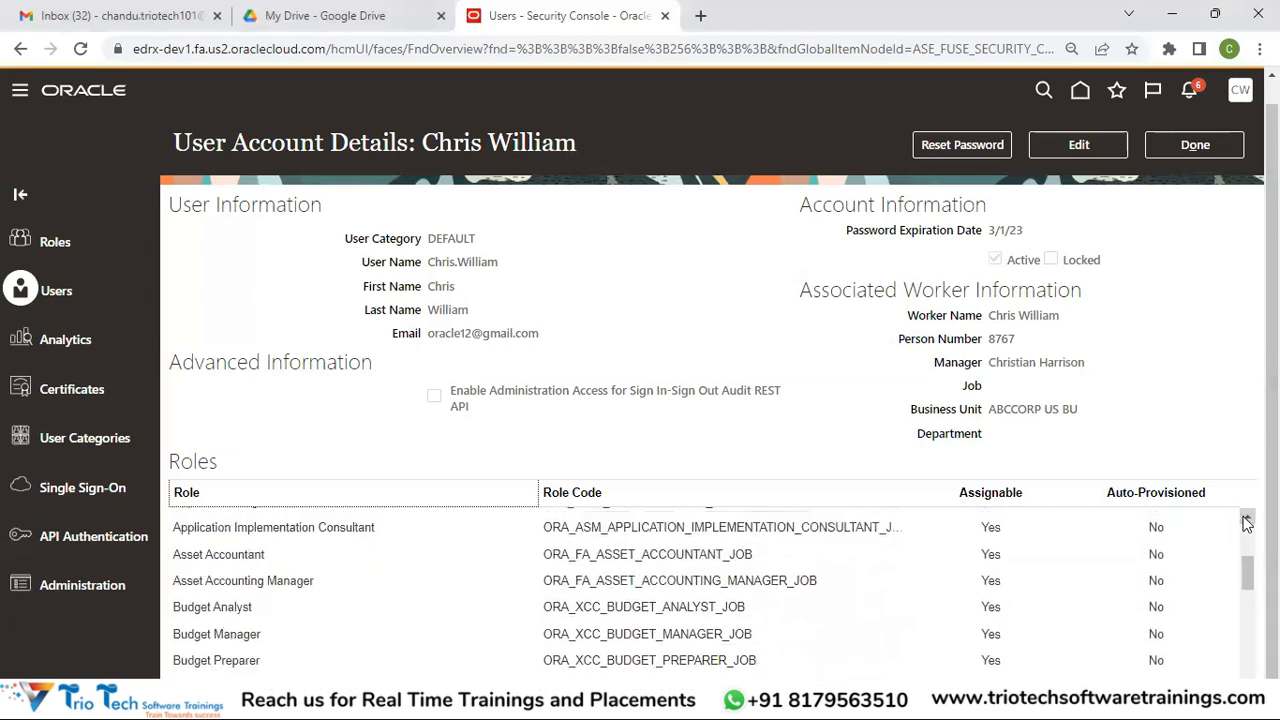
pyautogui.click(1247, 518)
pyautogui.click(383, 570)
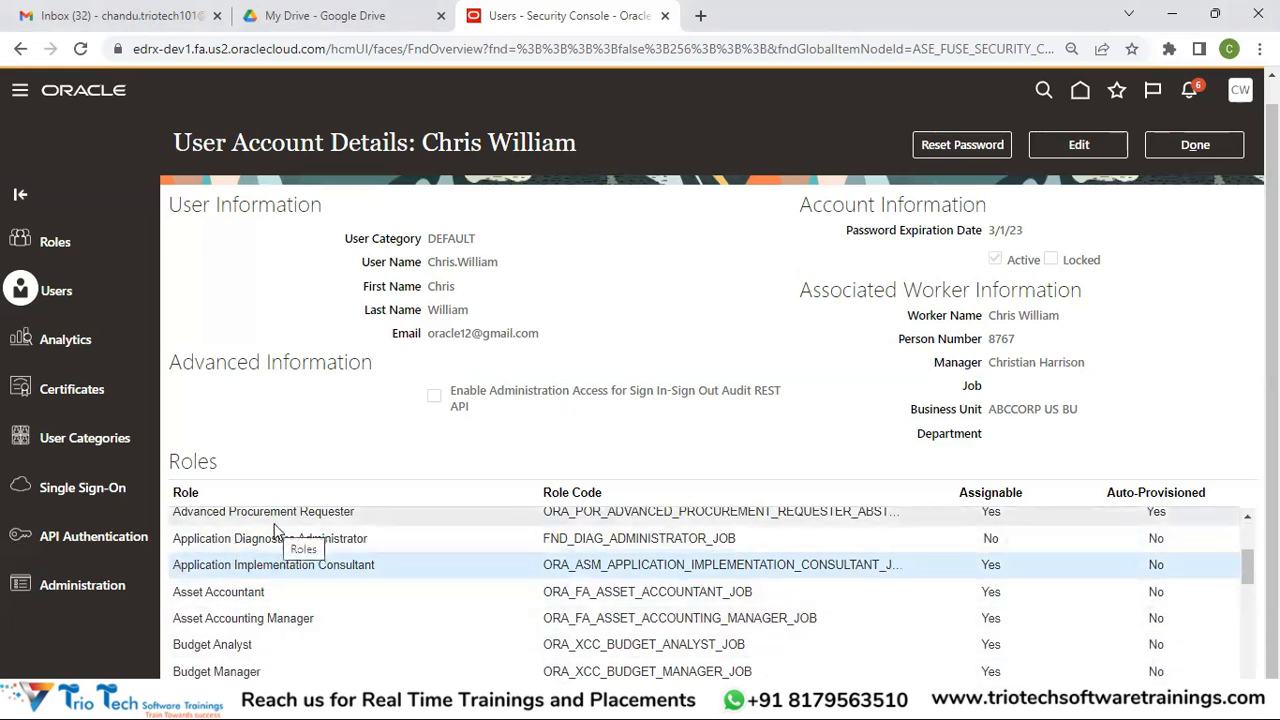
pyautogui.scroll(3, 1248, 567)
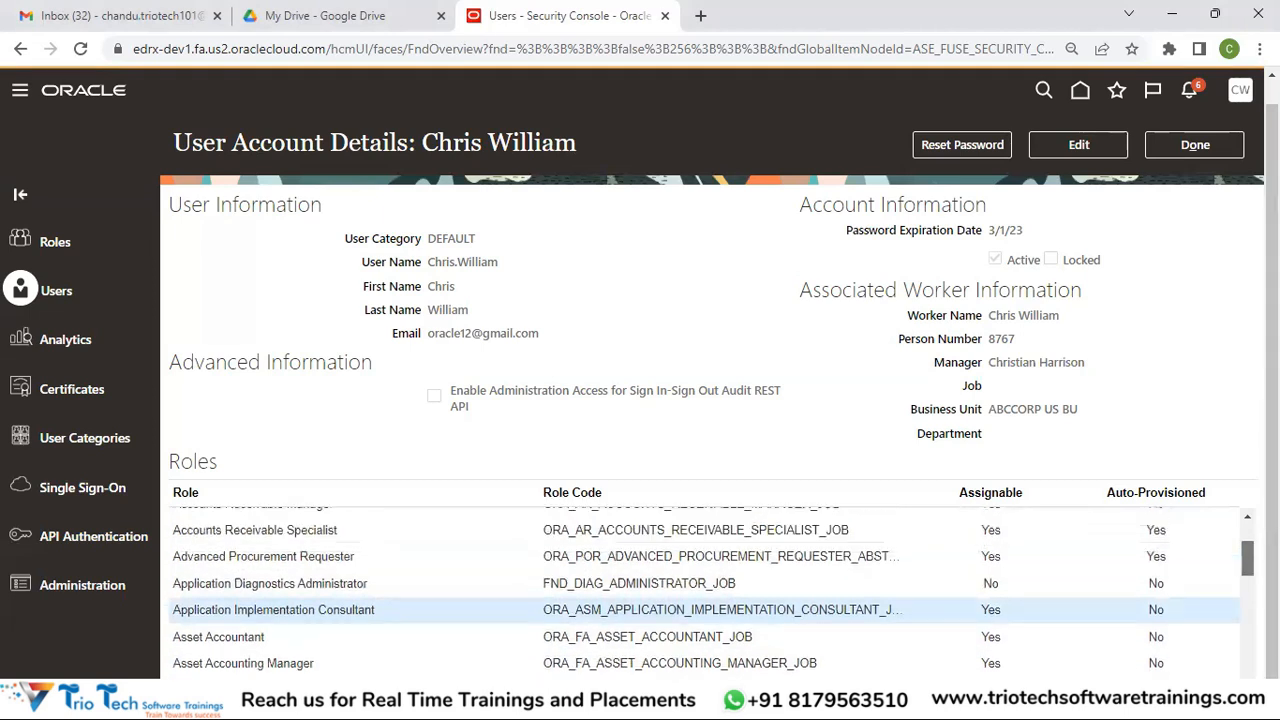
# Edit the account, add a role, and search 'Accounts' to pick Accounts Payable Invoice Supervisor
pyautogui.click(1085, 167)
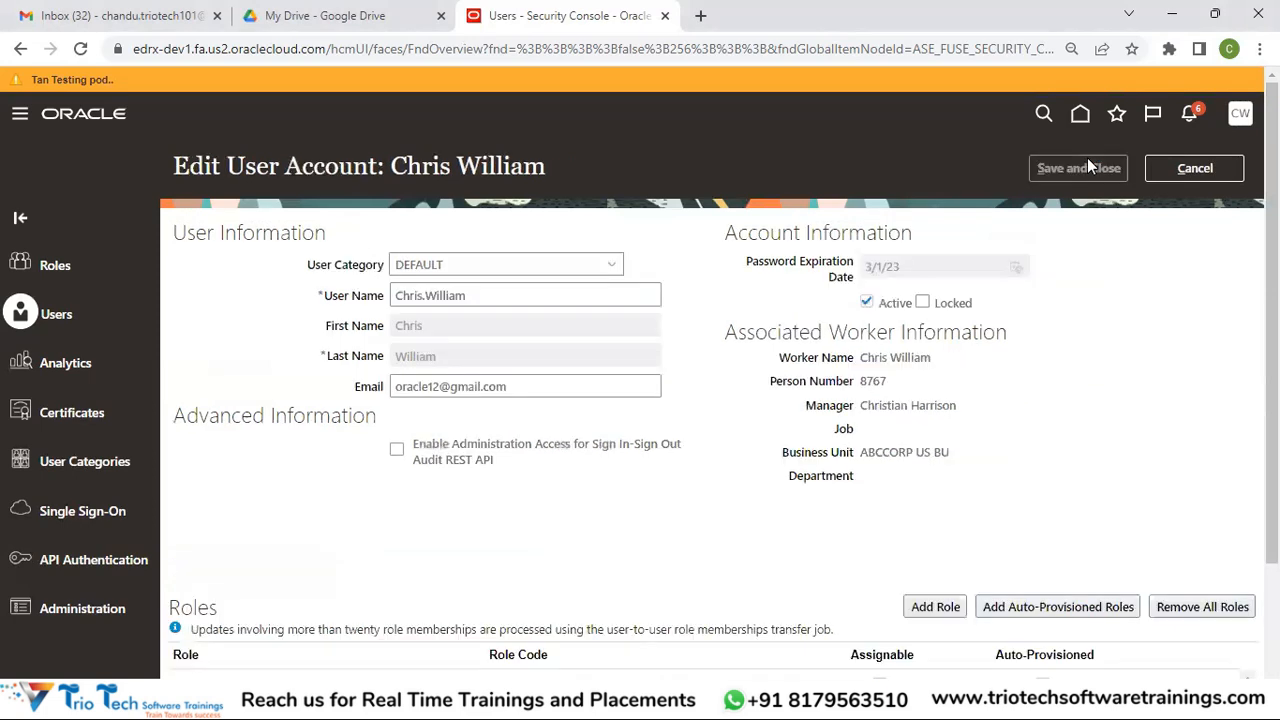
pyautogui.click(936, 610)
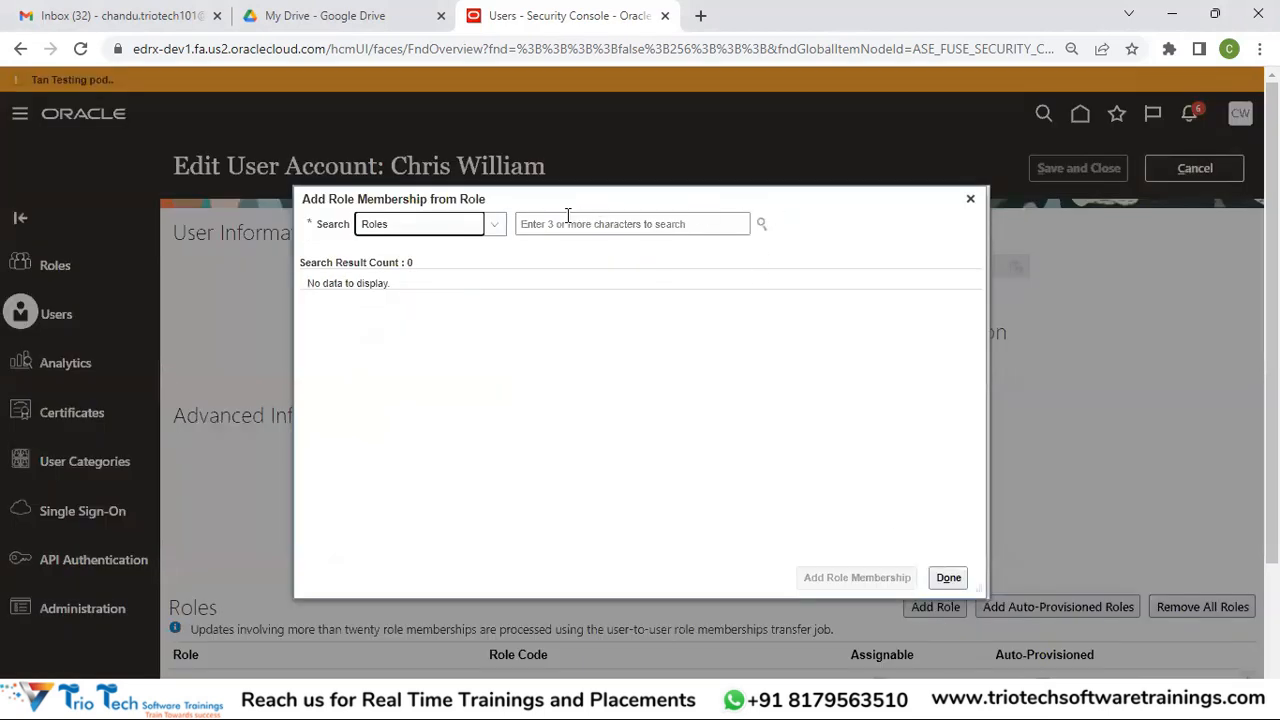
pyautogui.click(567, 218)
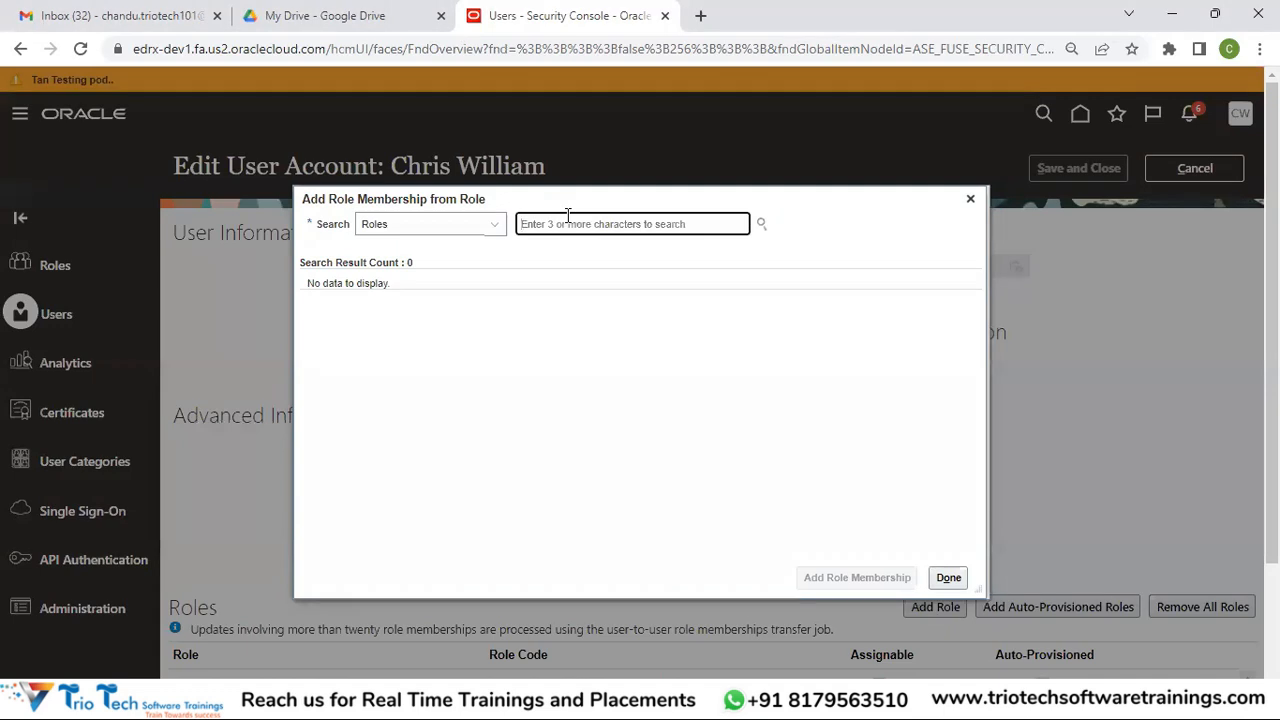
pyautogui.write('Accounts')
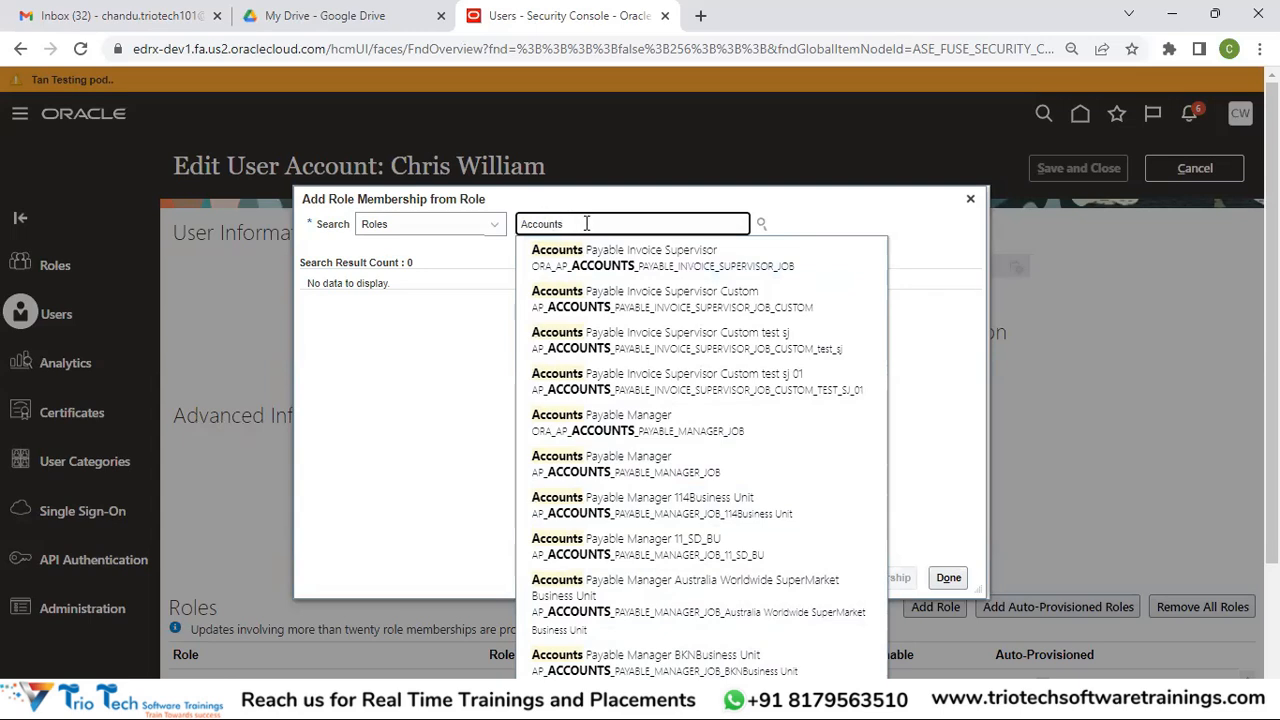
pyautogui.click(560, 266)
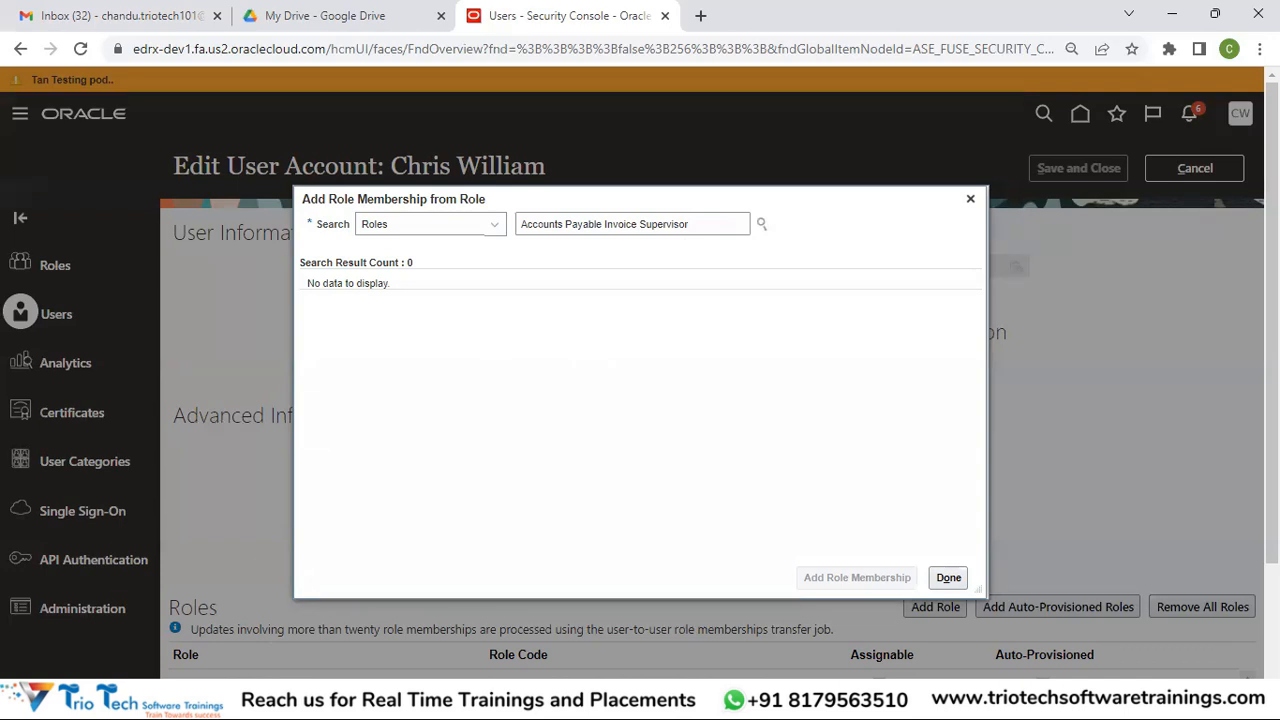
# Search 'Accounts Payab', select Accounts Payable Manager, and add it as a role membership
pyautogui.moveTo(718, 219); pyautogui.dragTo(455, 207)
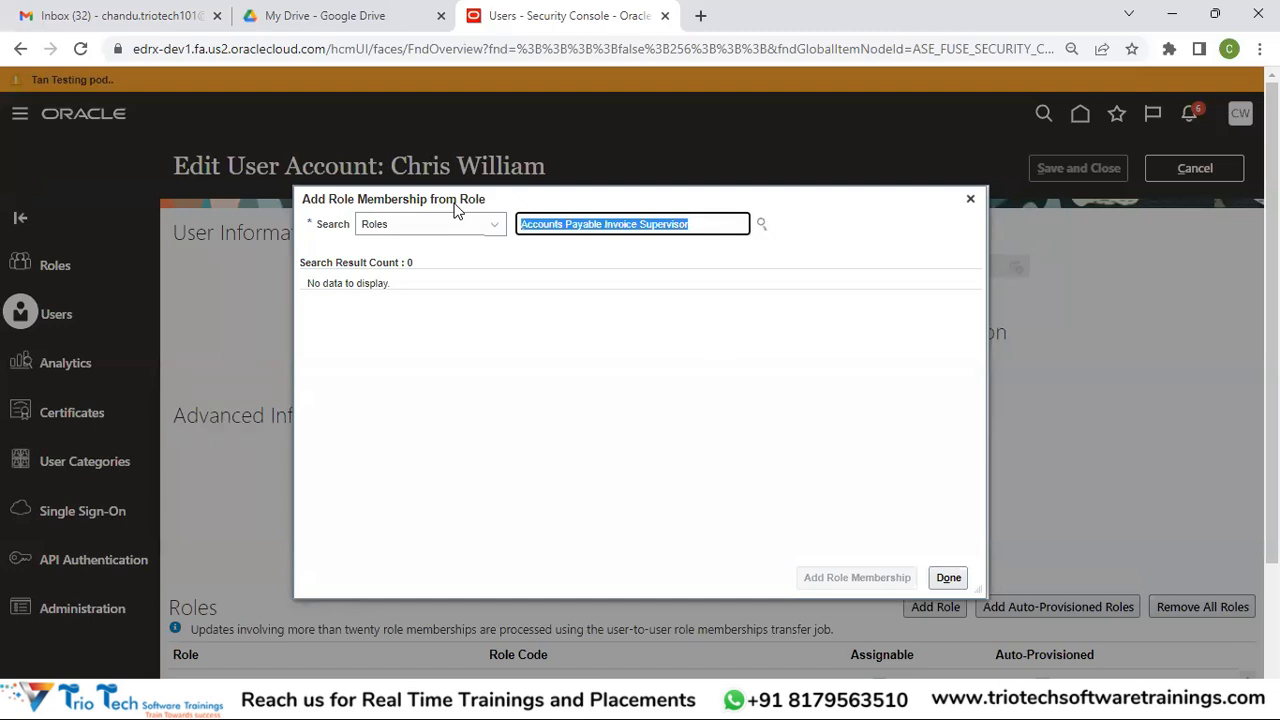
pyautogui.write('Account')
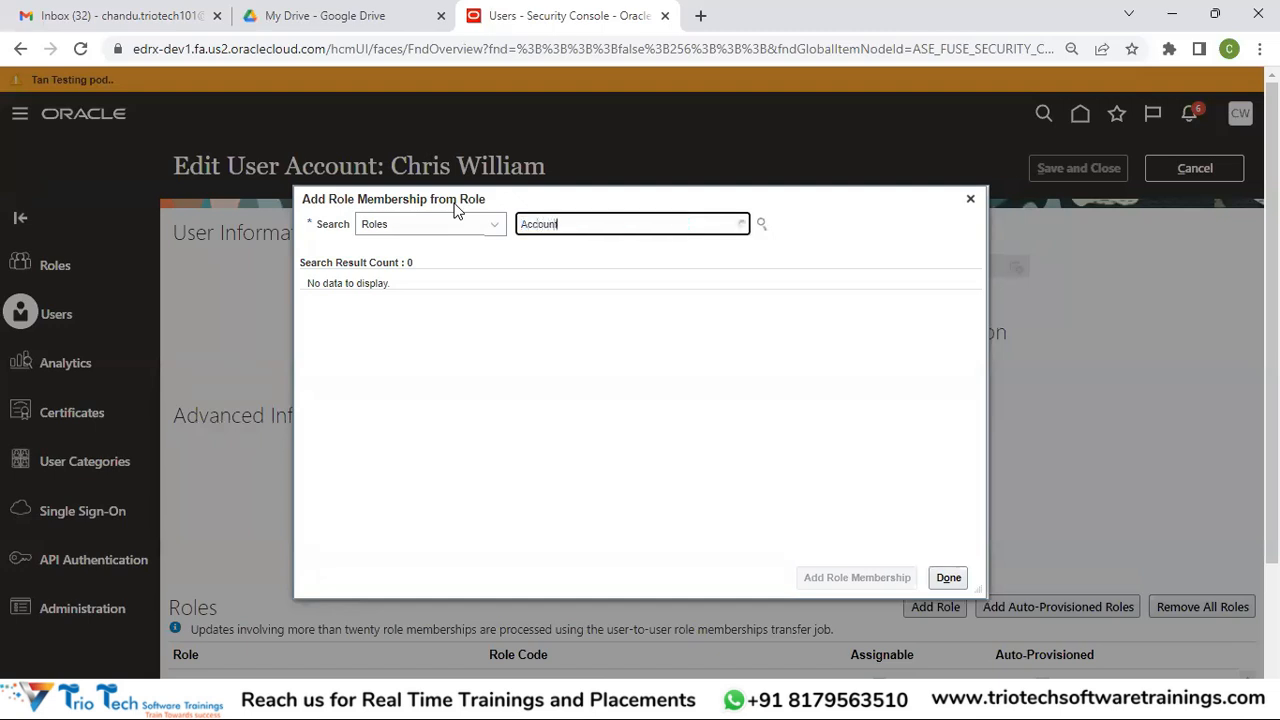
pyautogui.write('s FR')
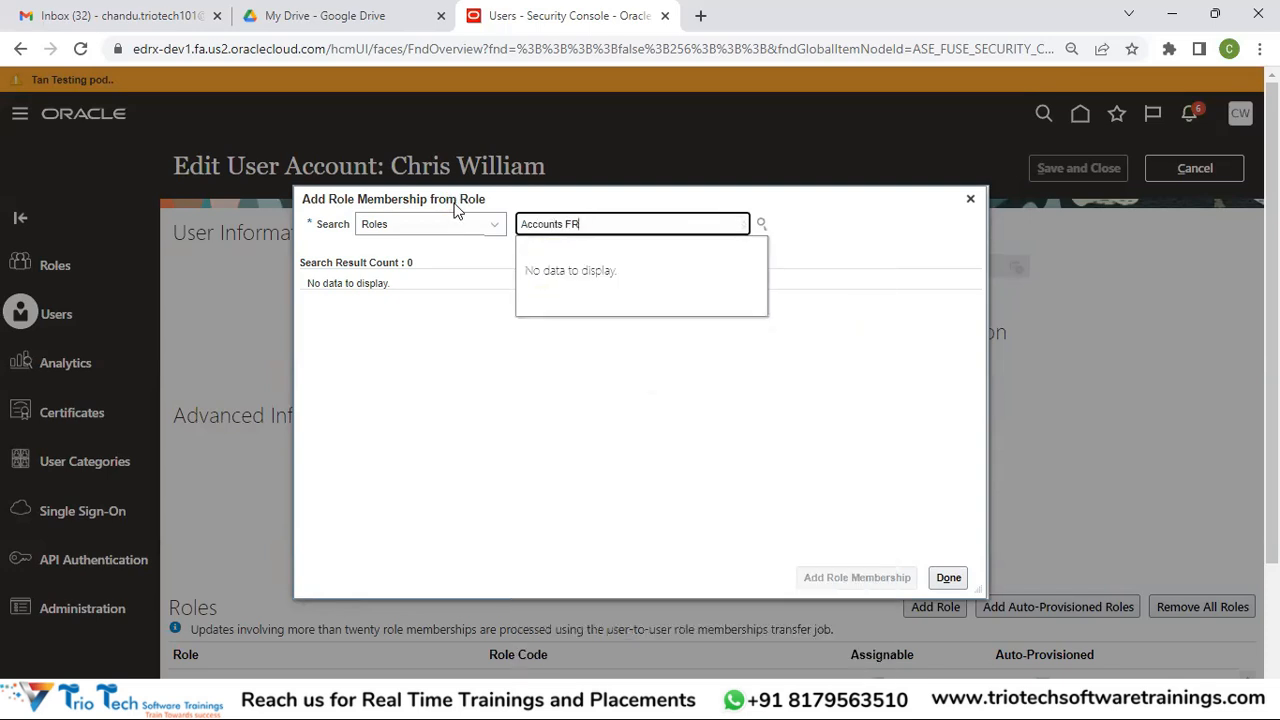
pyautogui.press('BackSpace')
pyautogui.press('BackSpace')
pyautogui.press('BackSpace')
pyautogui.write('Payab')
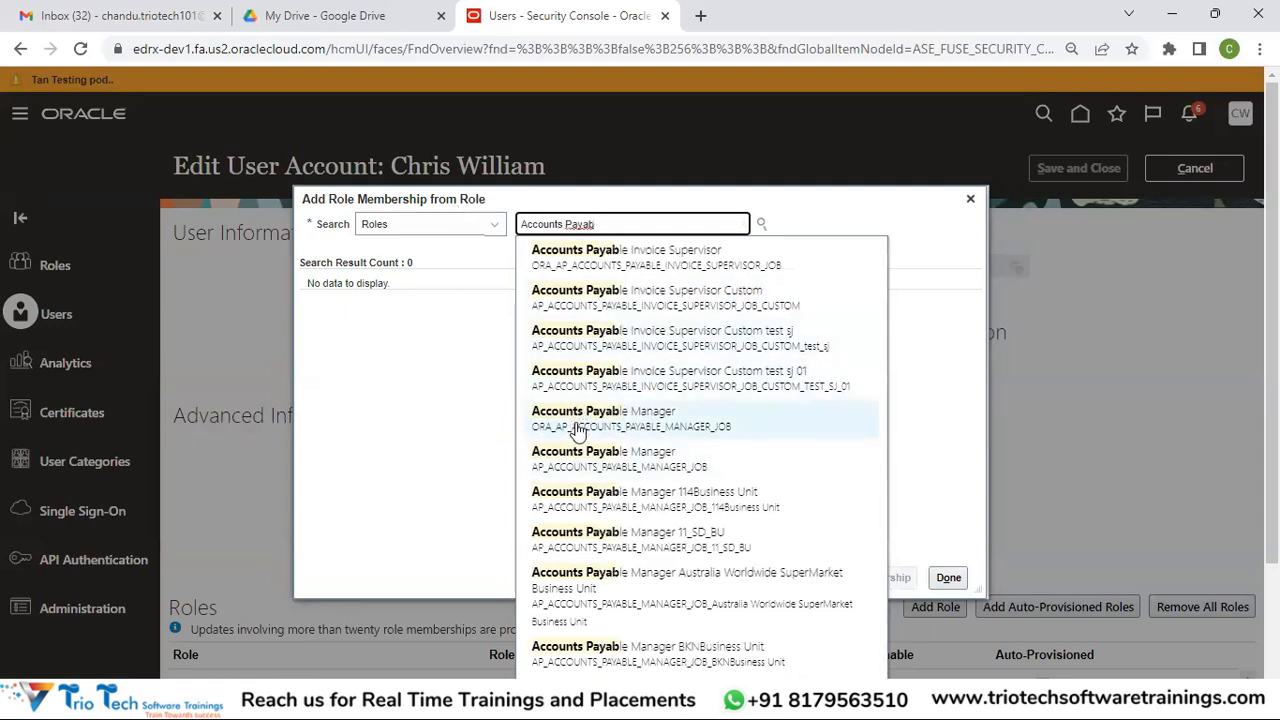
pyautogui.click(579, 460)
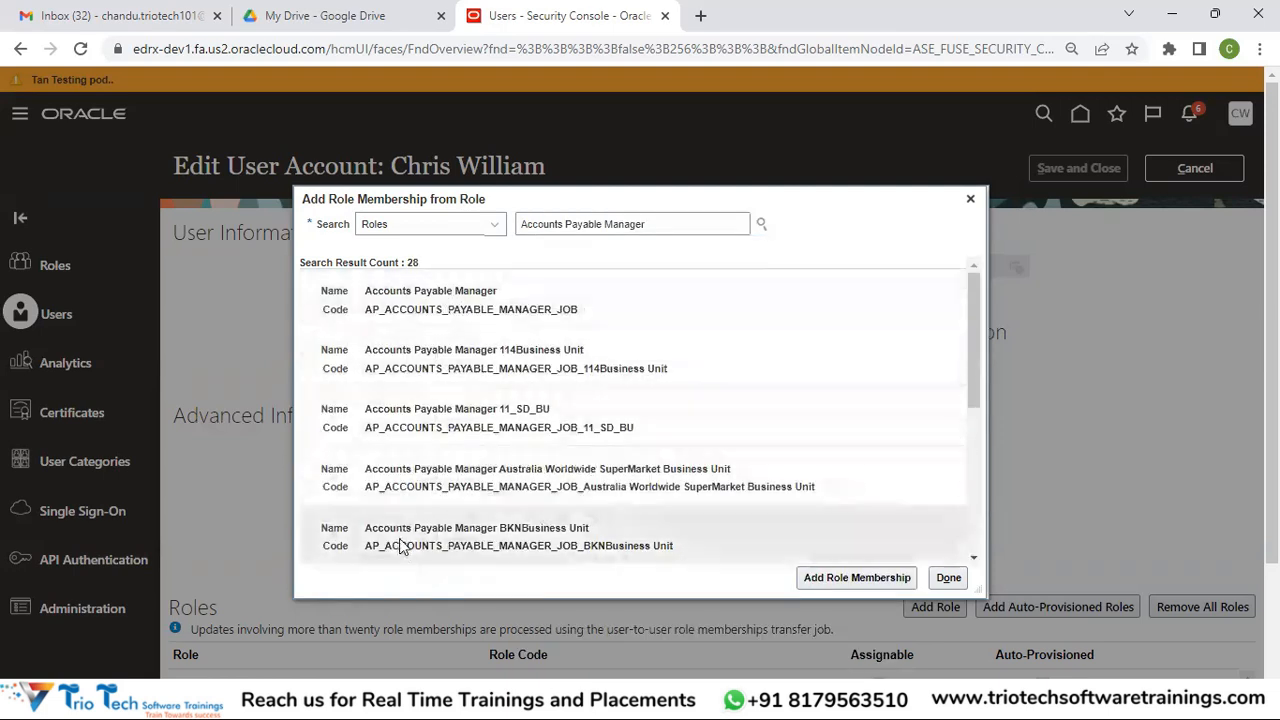
pyautogui.click(494, 293)
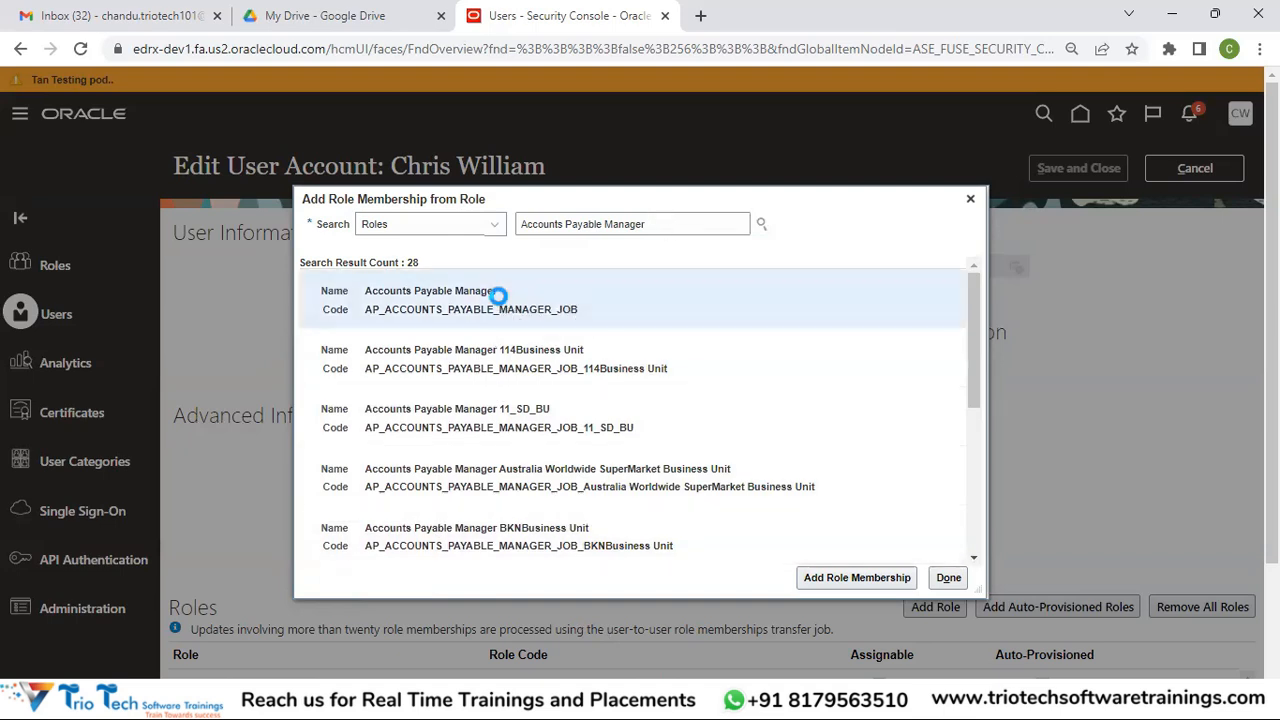
pyautogui.click(855, 578)
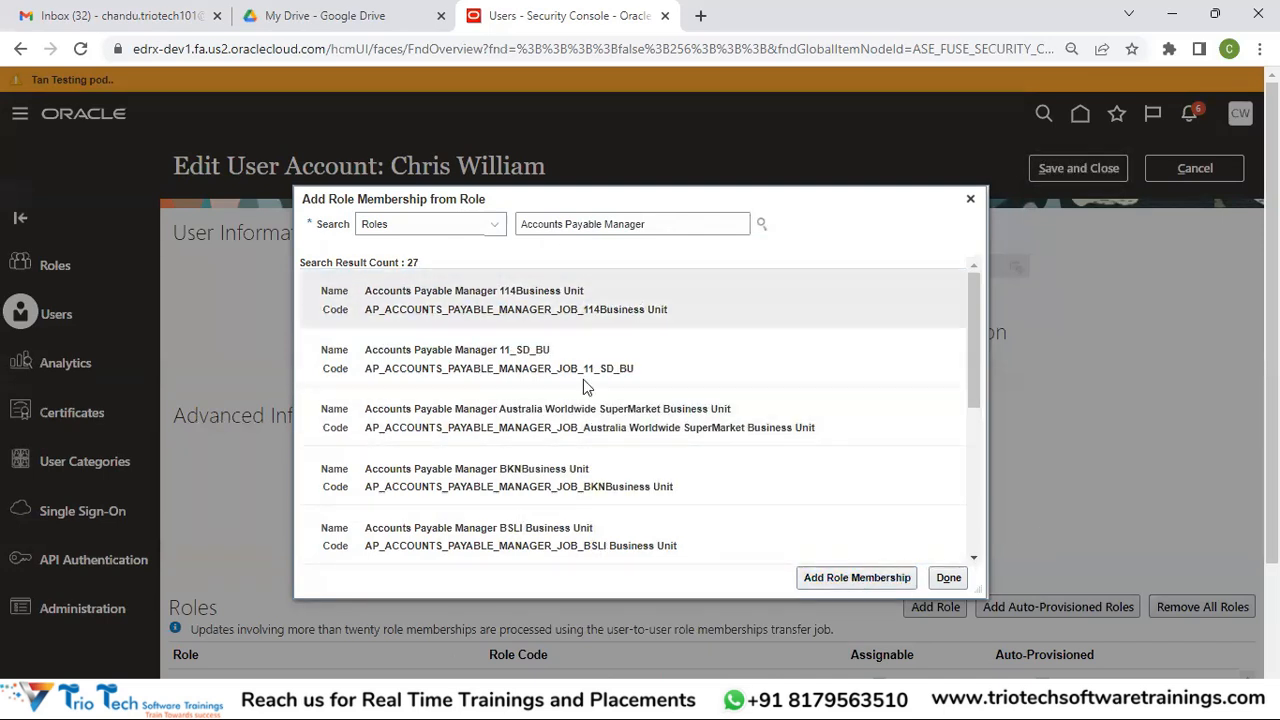
pyautogui.click(955, 577)
pyautogui.scroll(-2, 257, 598)
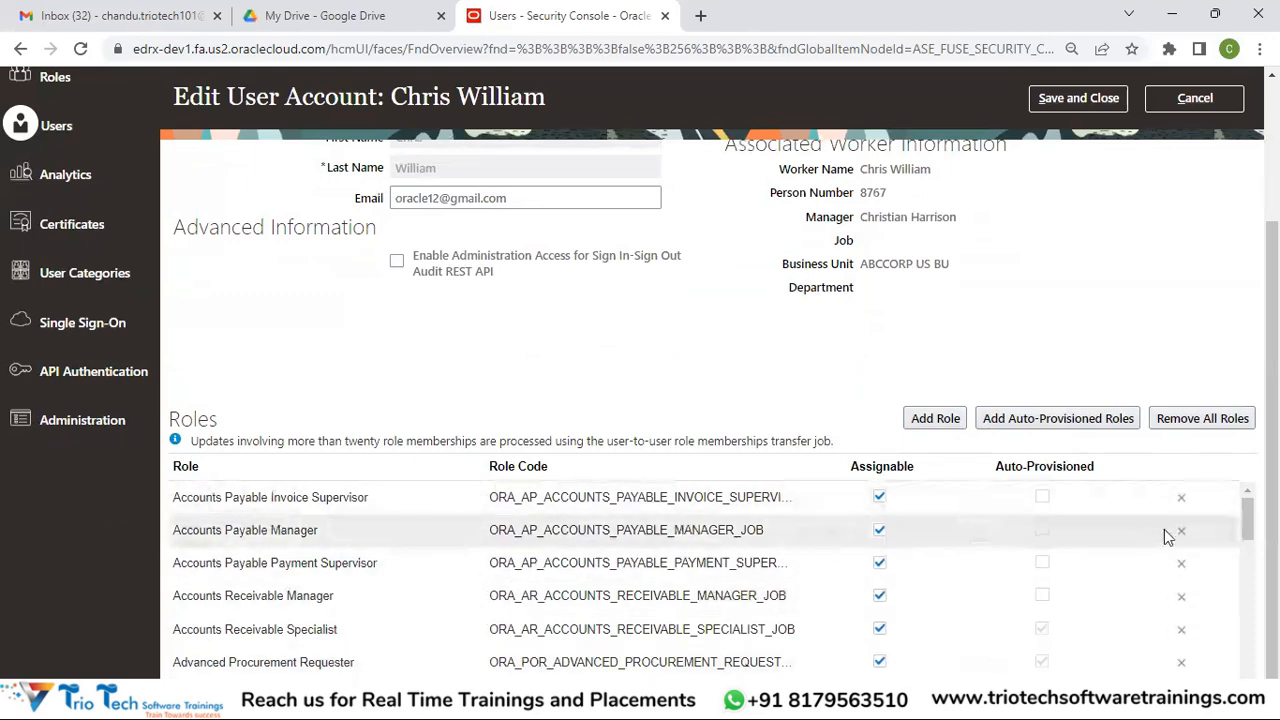
pyautogui.moveTo(1247, 518); pyautogui.dragTo(1247, 662)
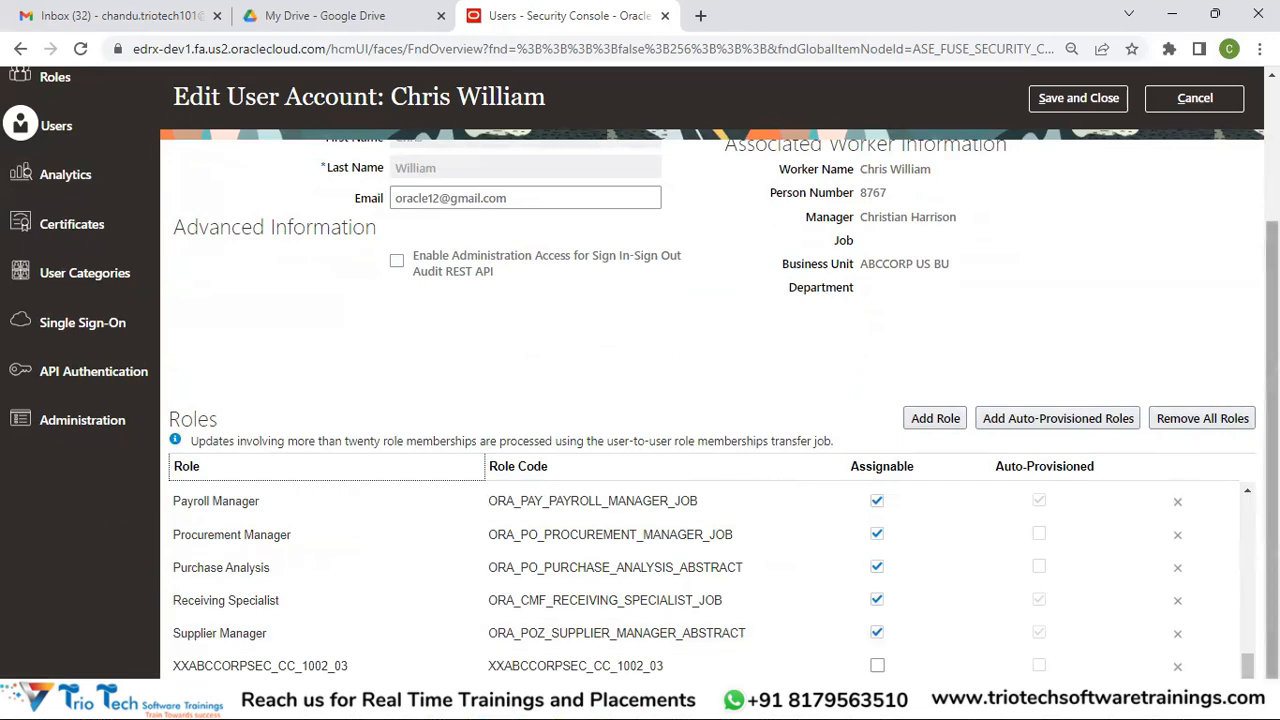
pyautogui.scroll(2, 1272, 400)
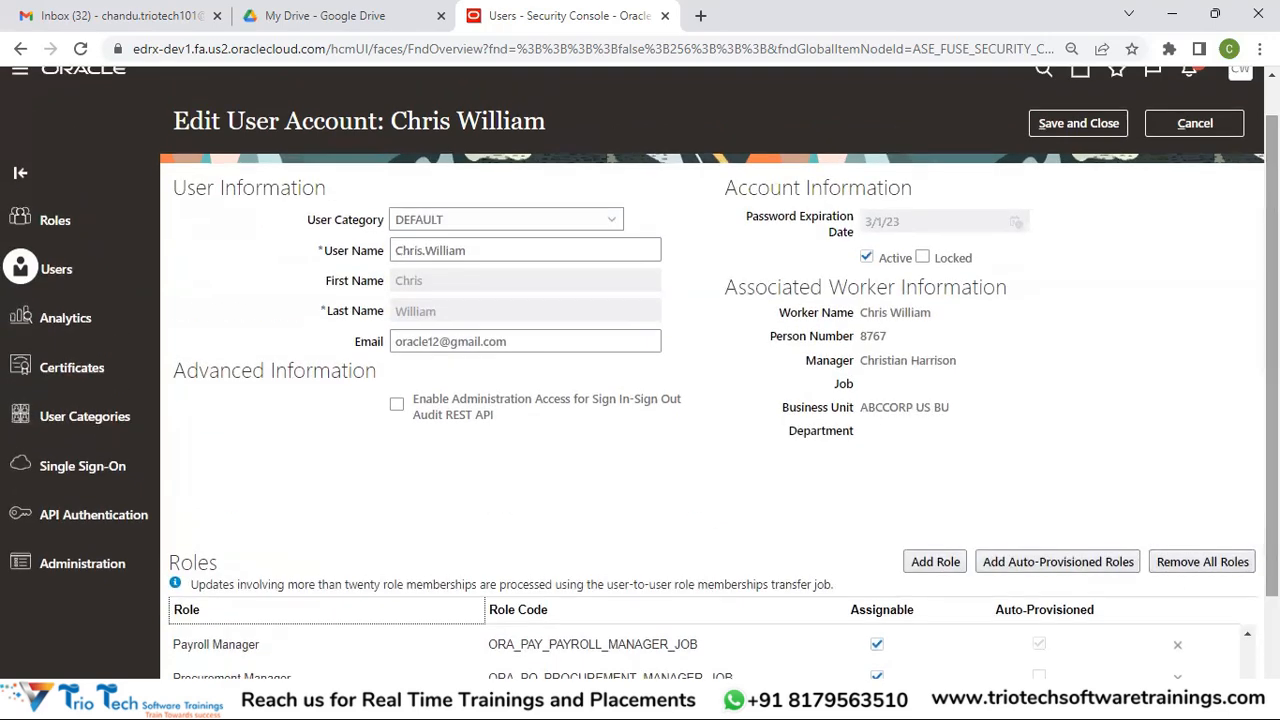
# Save the role assignment, cancel a password reset without changes, and finish the account details
pyautogui.click(1052, 124)
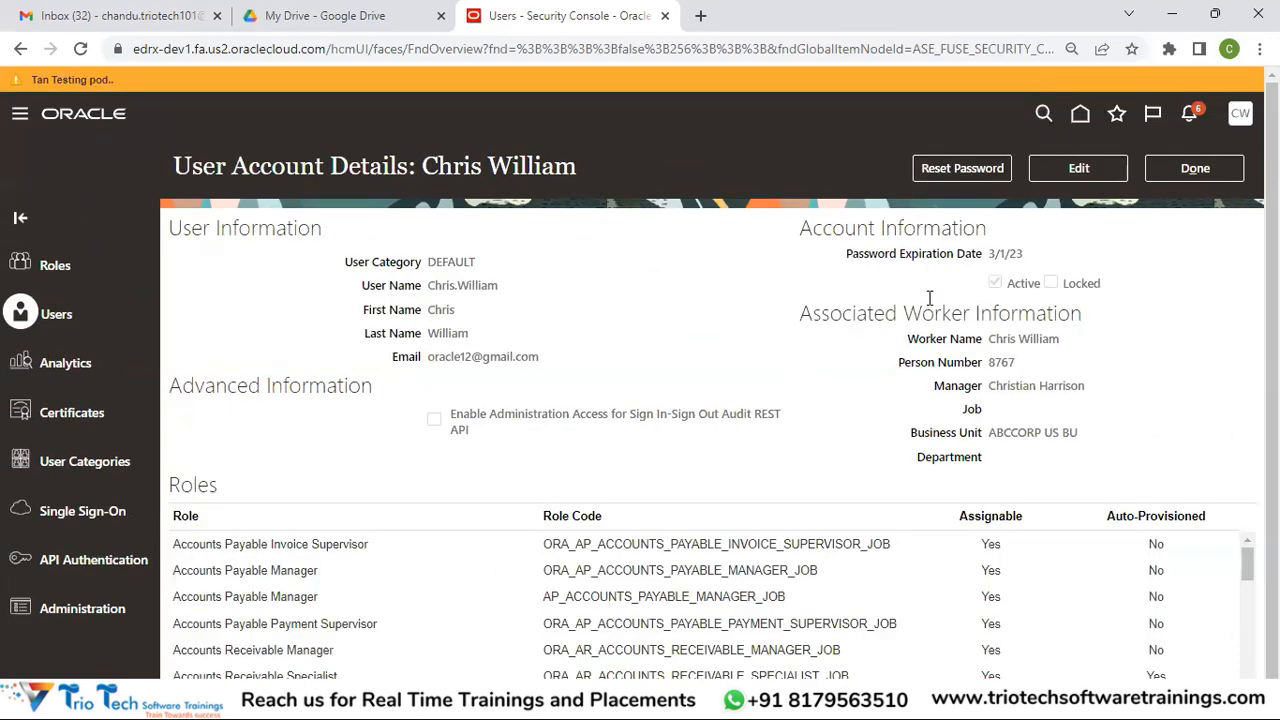
pyautogui.click(956, 168)
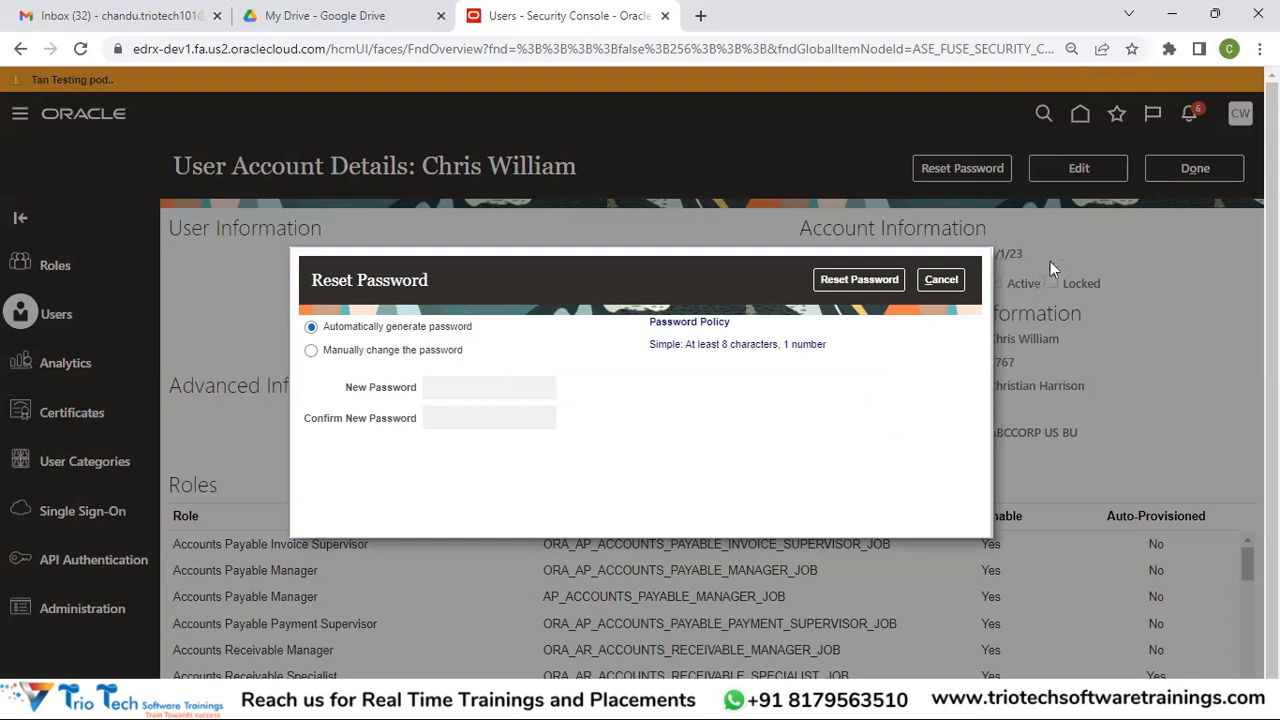
pyautogui.click(952, 279)
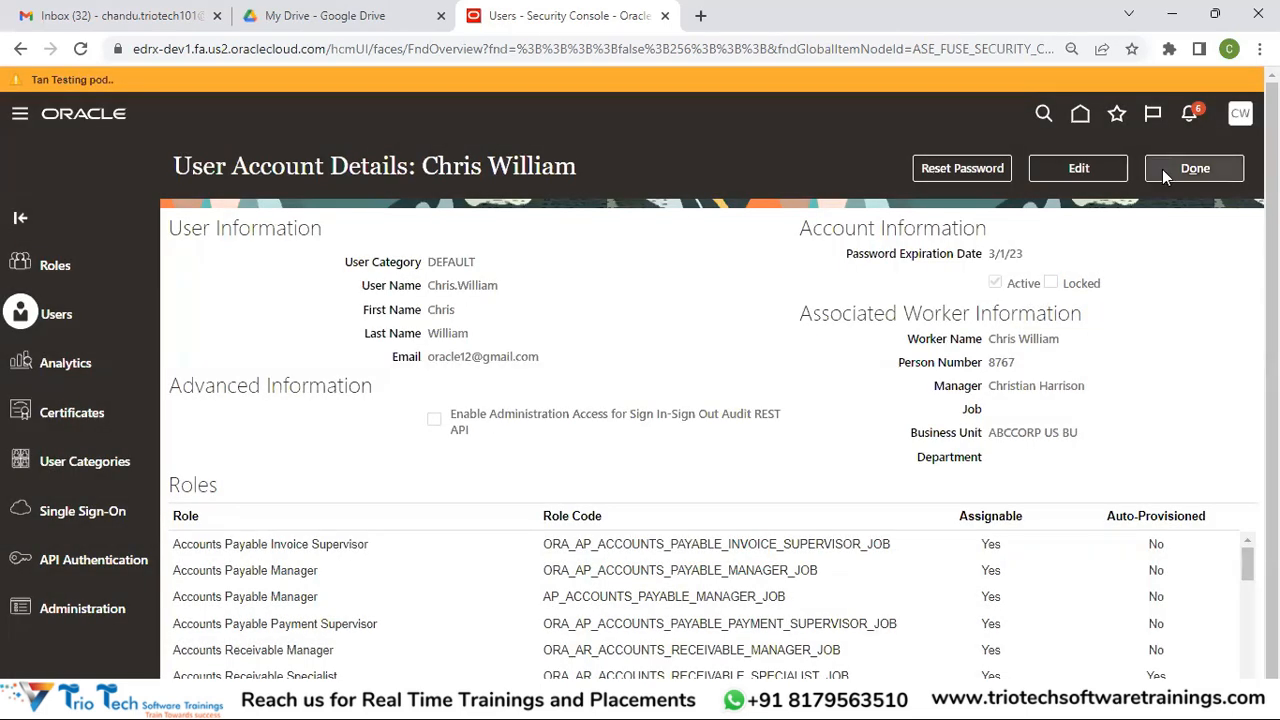
pyautogui.click(1164, 169)
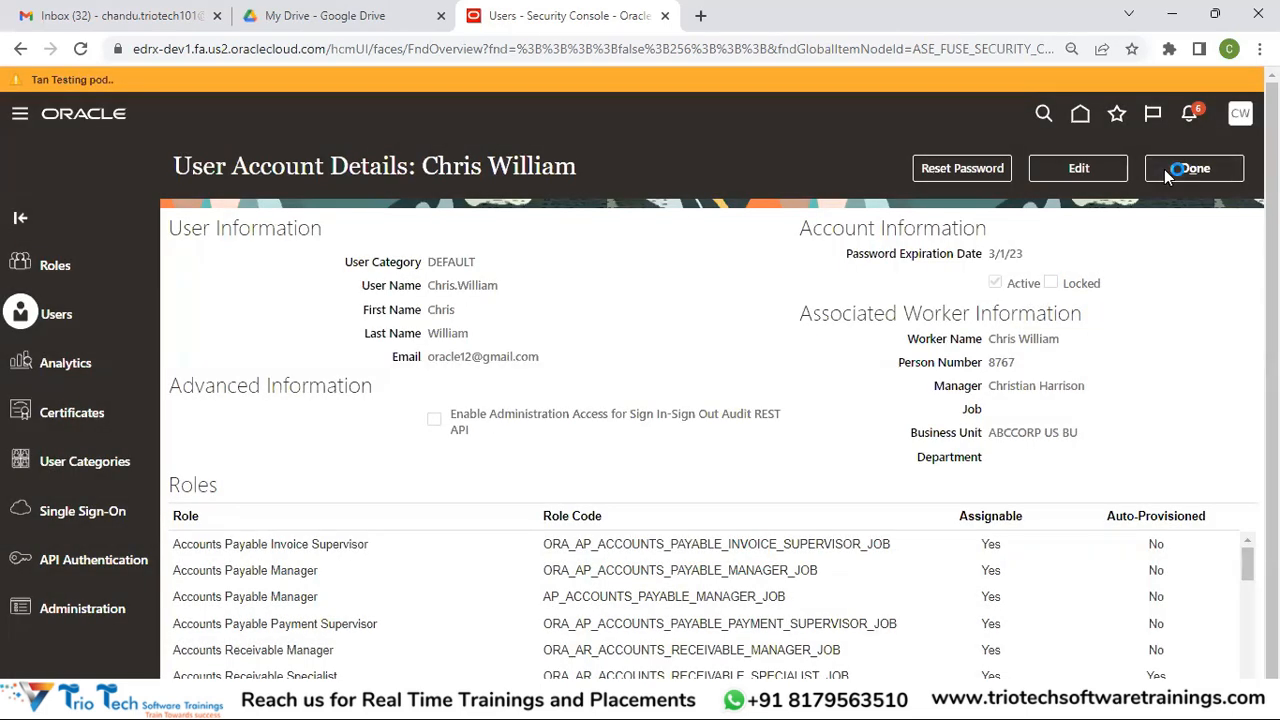
# In Roles, search 'Accounts' and choose Accounts Payable Invoice Supervisor from the suggestions
pyautogui.click(43, 264)
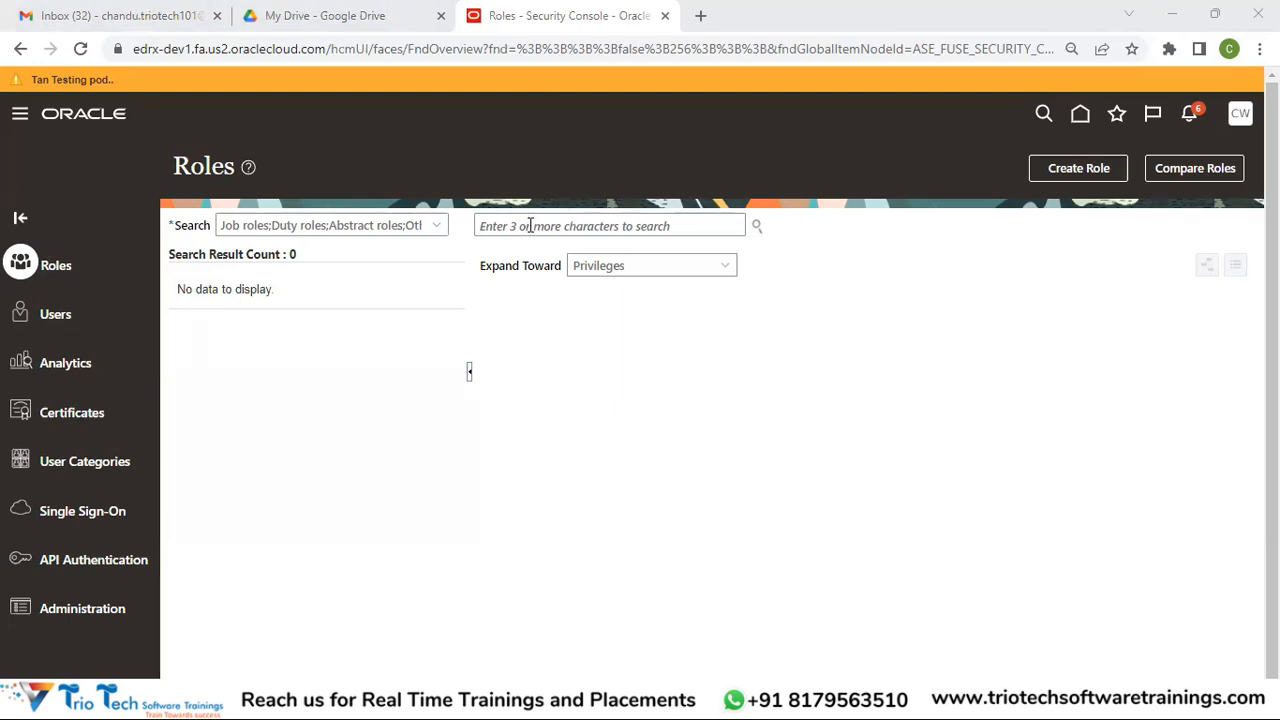
pyautogui.click(57, 262)
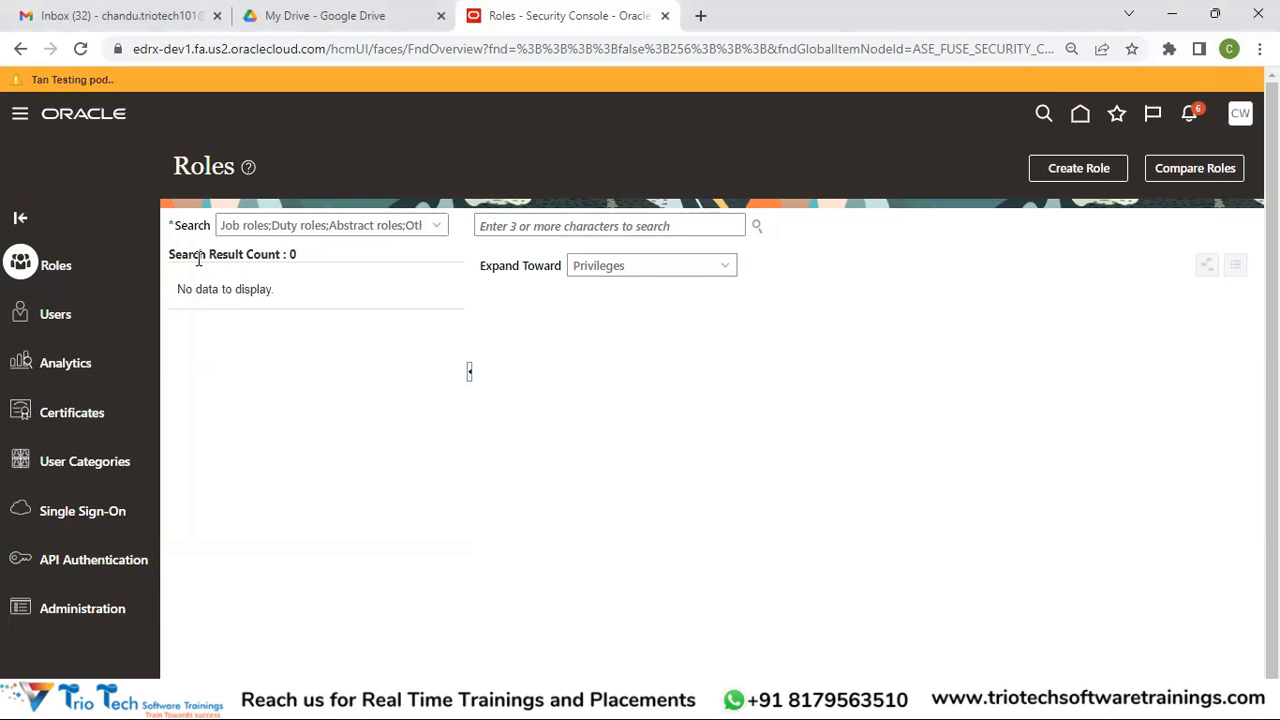
pyautogui.click(557, 222)
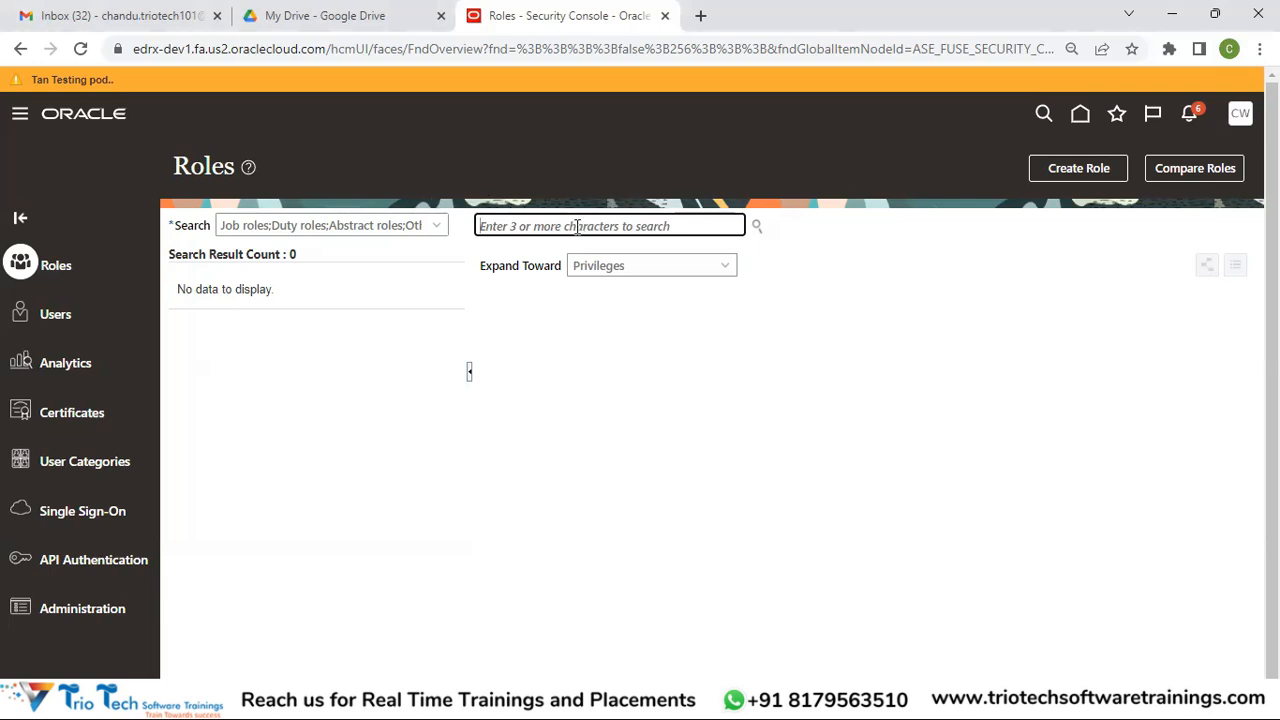
pyautogui.write('Account')
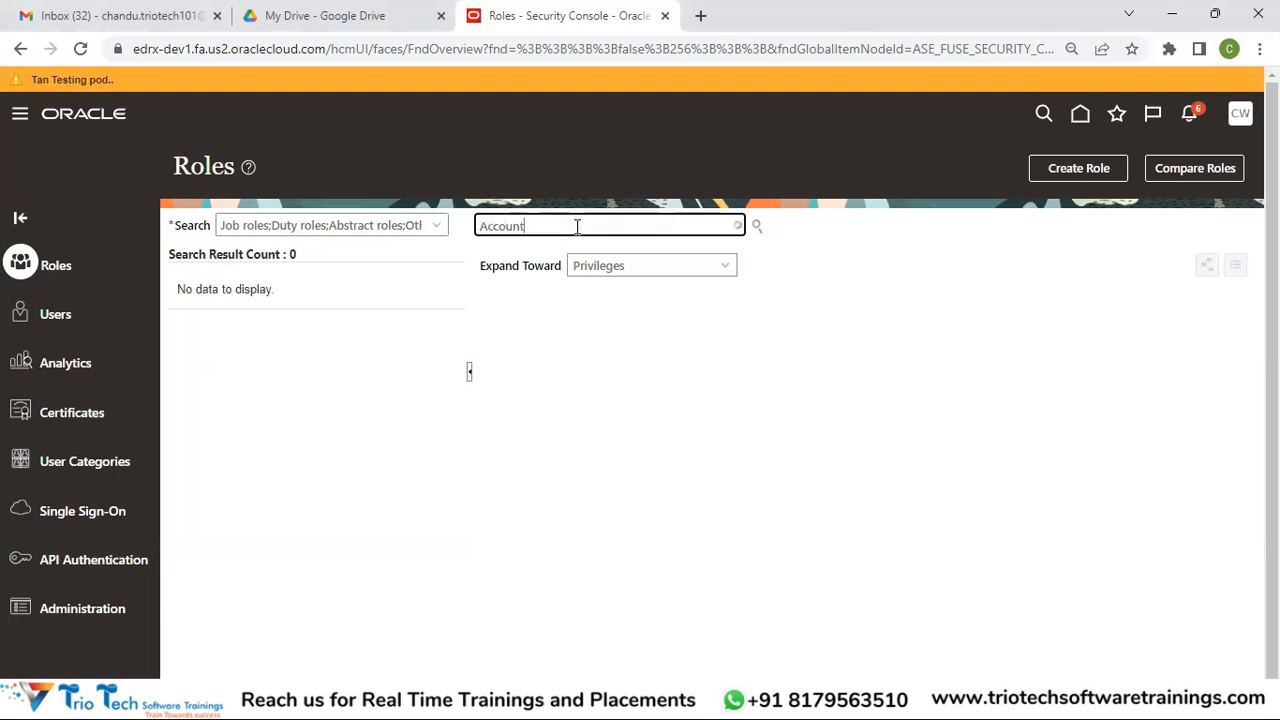
pyautogui.write('s')
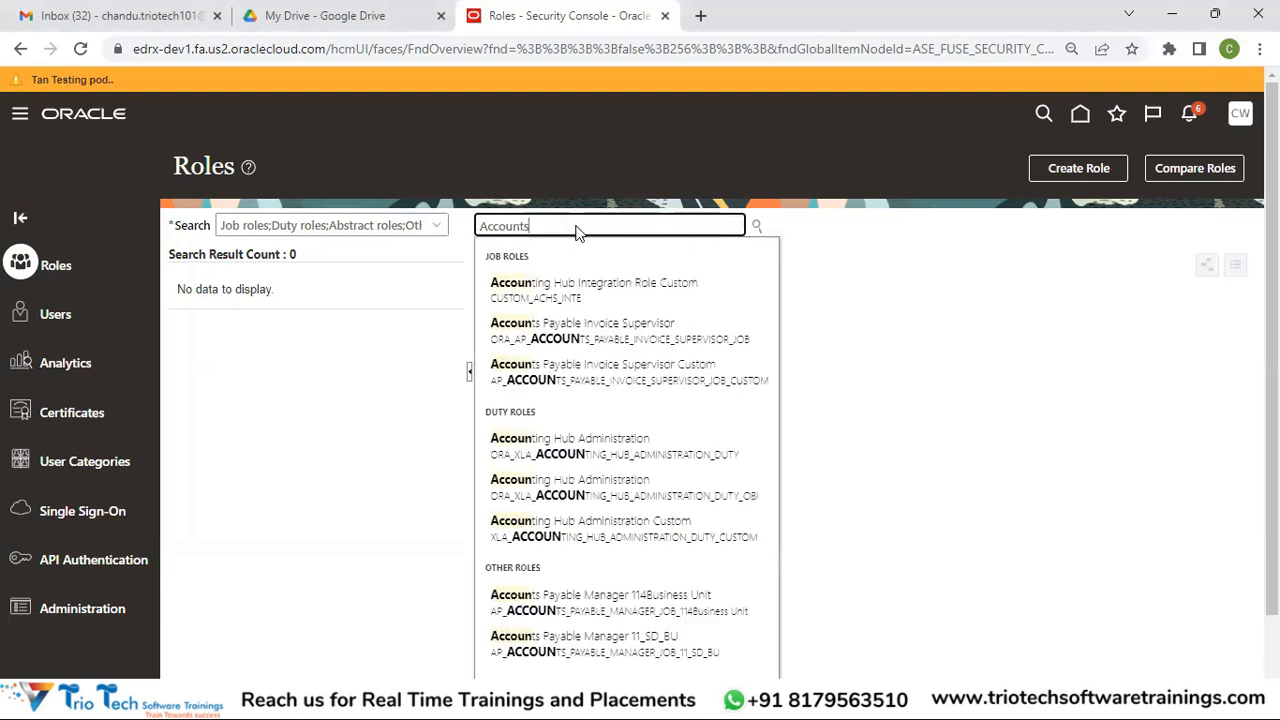
pyautogui.write('Payables')
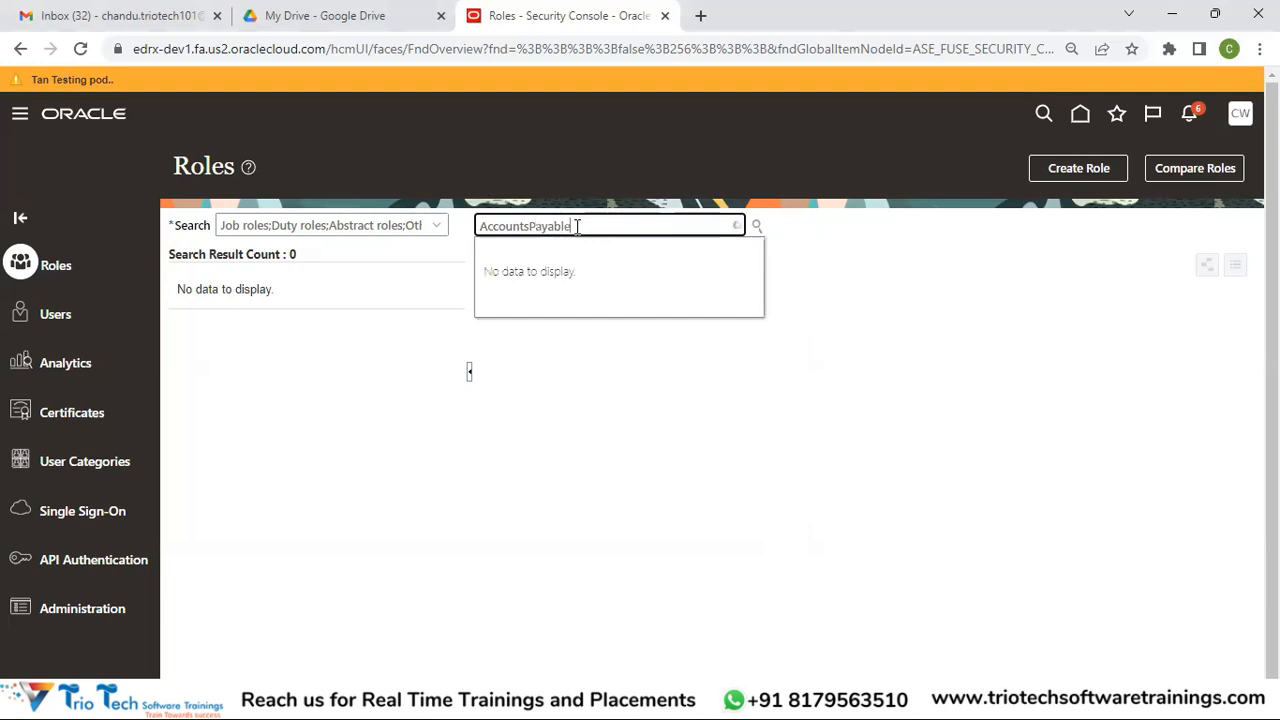
pyautogui.press('BackSpace')
pyautogui.press('BackSpace')
pyautogui.press('BackSpace')
pyautogui.press('BackSpace')
pyautogui.press('BackSpace')
pyautogui.press('BackSpace')
pyautogui.press('BackSpace')
pyautogui.press('BackSpace')
pyautogui.press('BackSpace')
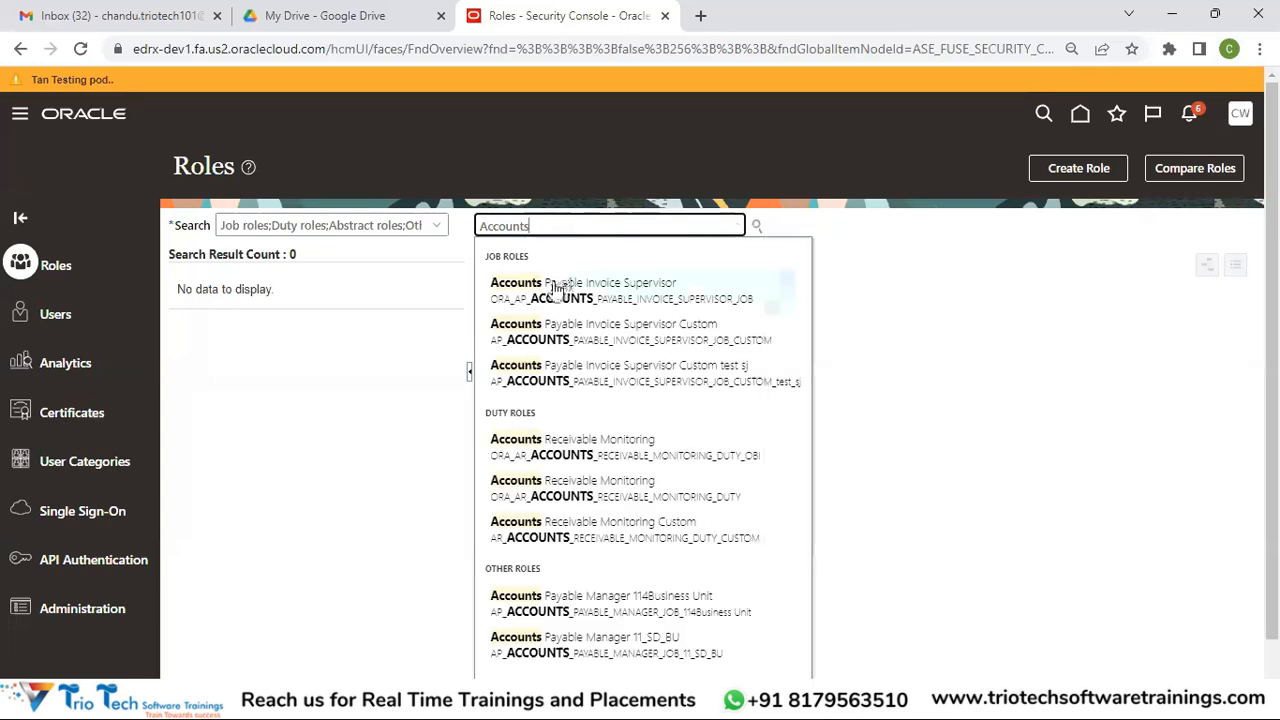
pyautogui.click(626, 294)
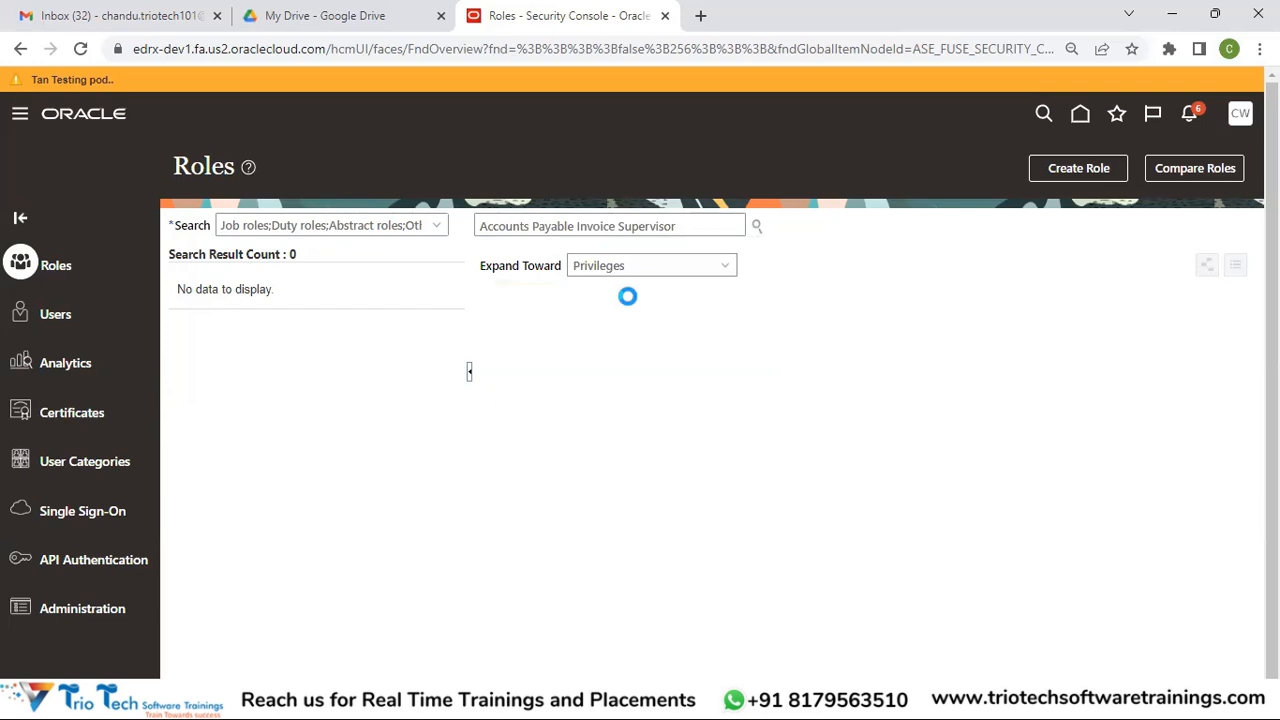
pyautogui.click(637, 271)
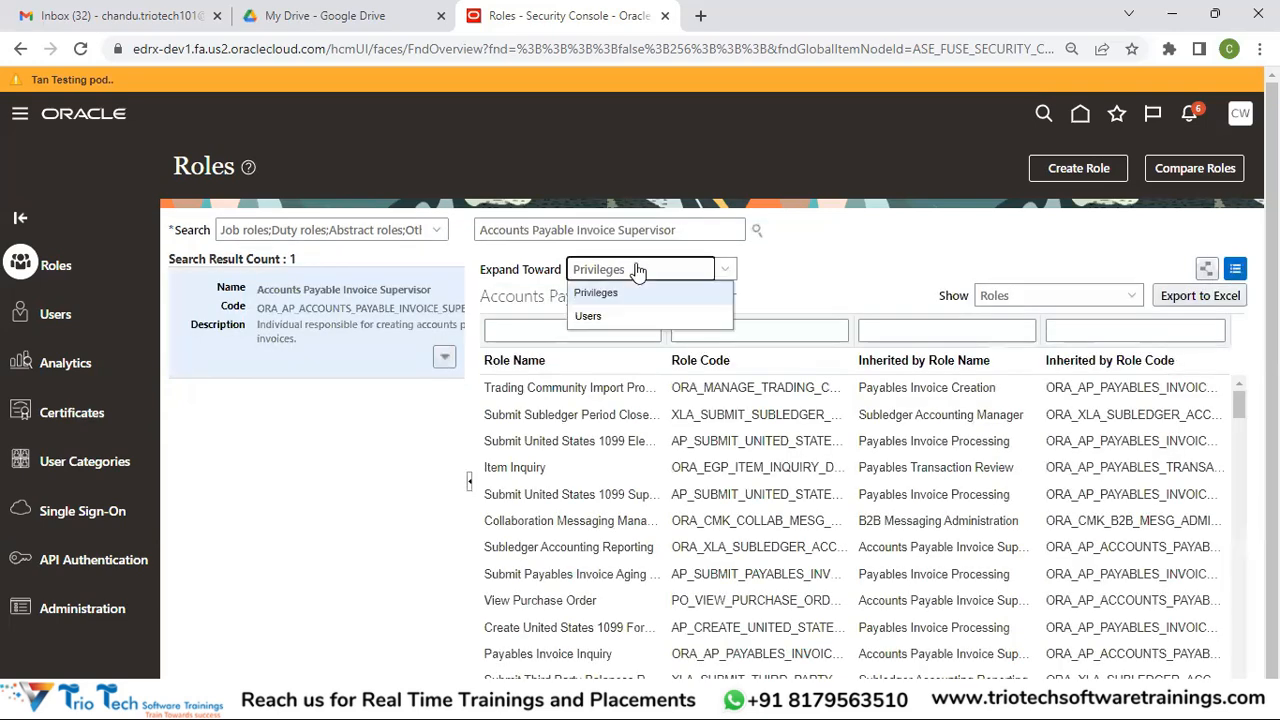
pyautogui.click(842, 269)
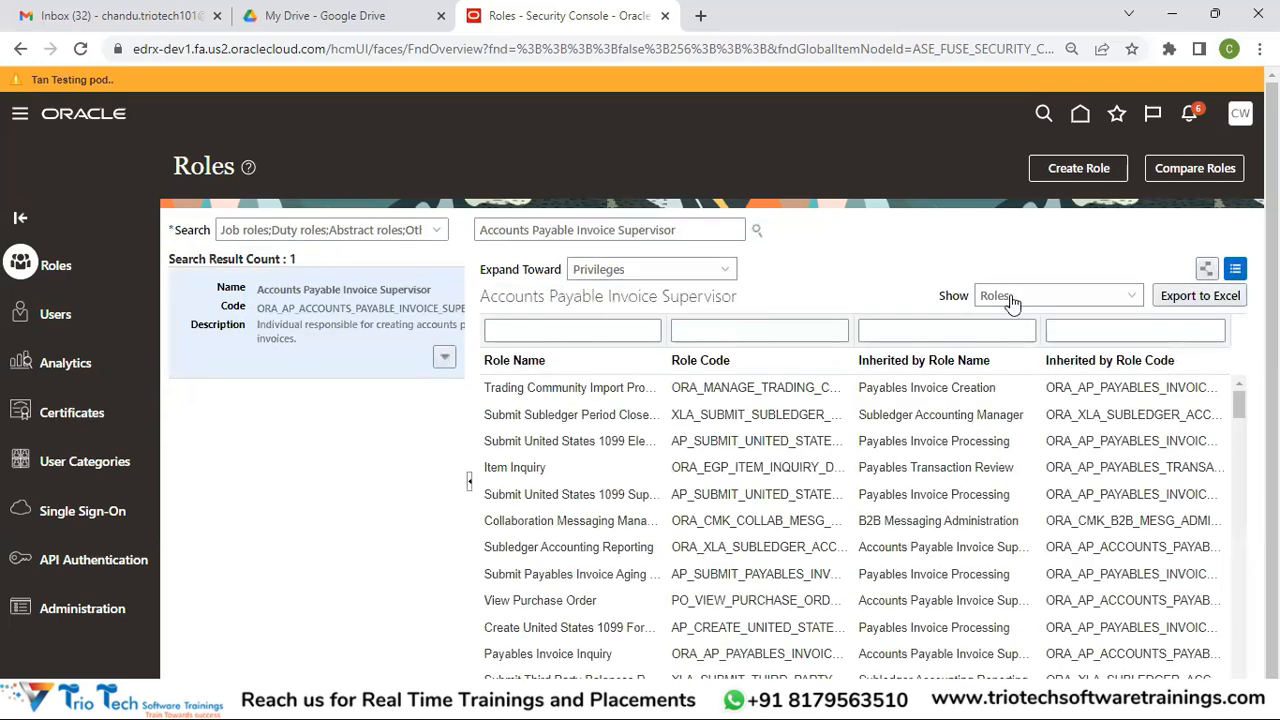
pyautogui.click(1014, 297)
pyautogui.click(868, 241)
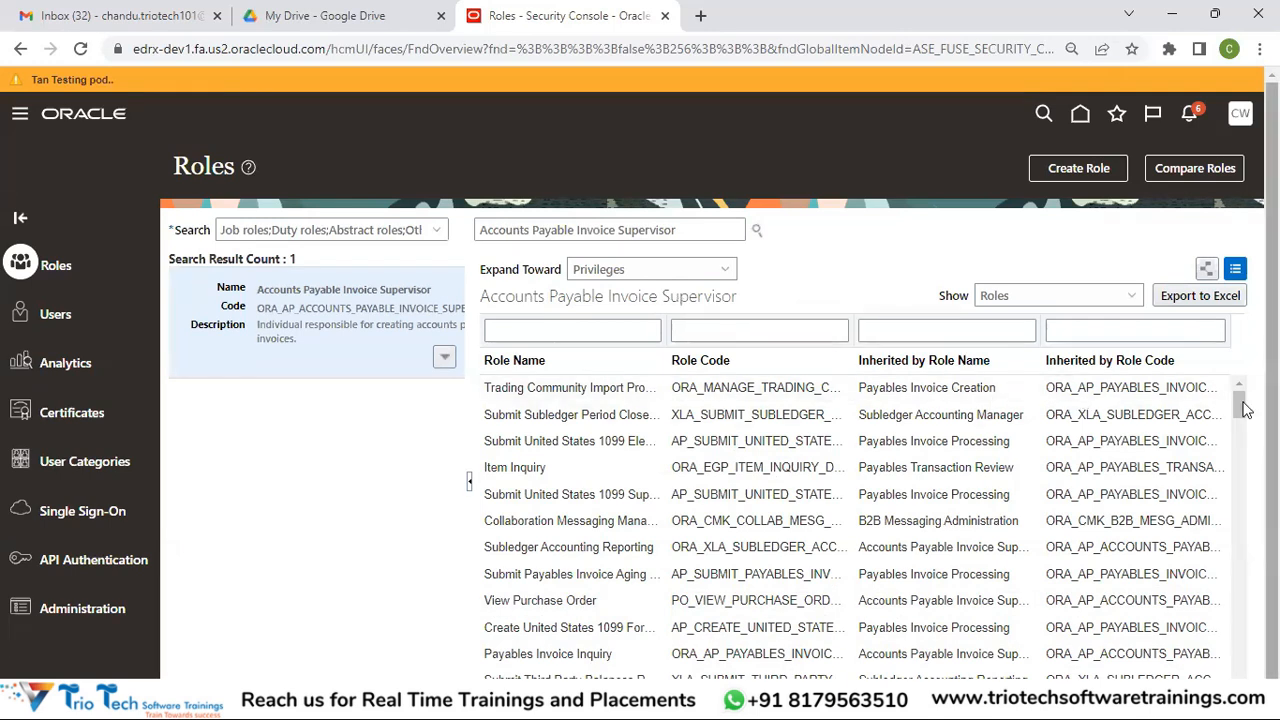
pyautogui.moveTo(1238, 401); pyautogui.dragTo(1240, 472)
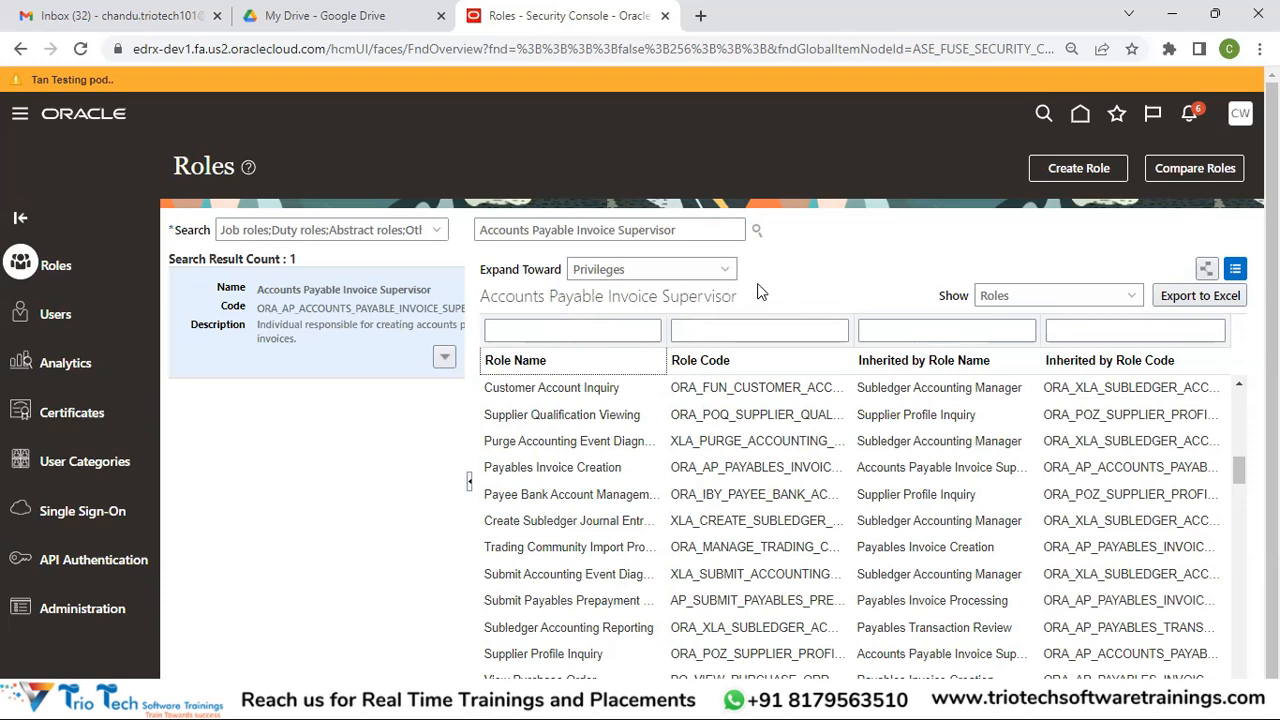
# Set Show to Privileges to list each privilege with its inherited-from role
pyautogui.click(1033, 308)
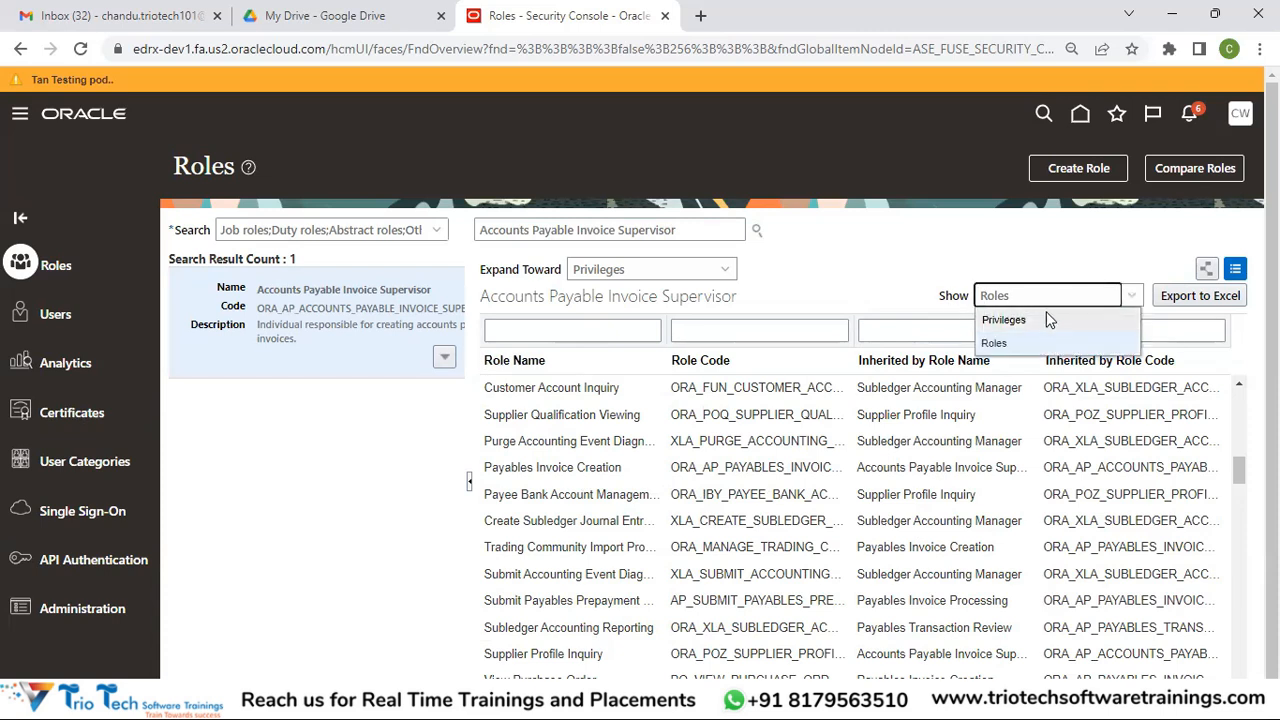
pyautogui.click(1031, 319)
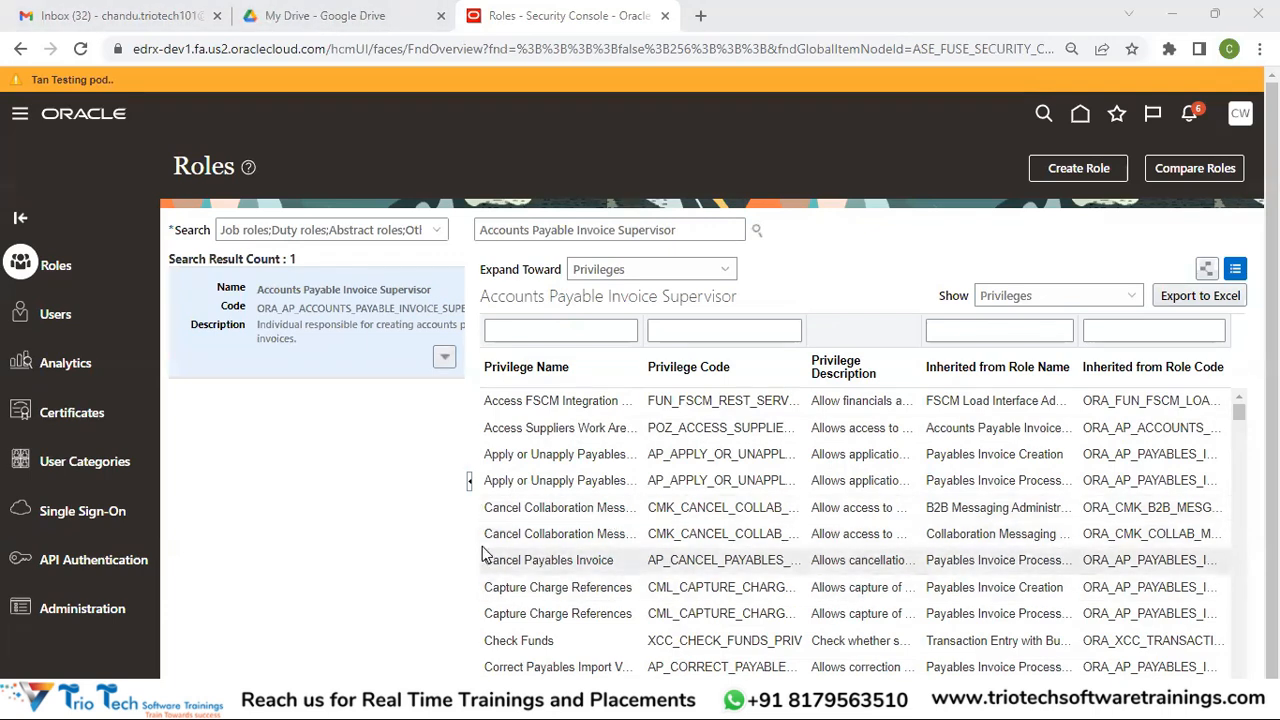
pyautogui.click(588, 535)
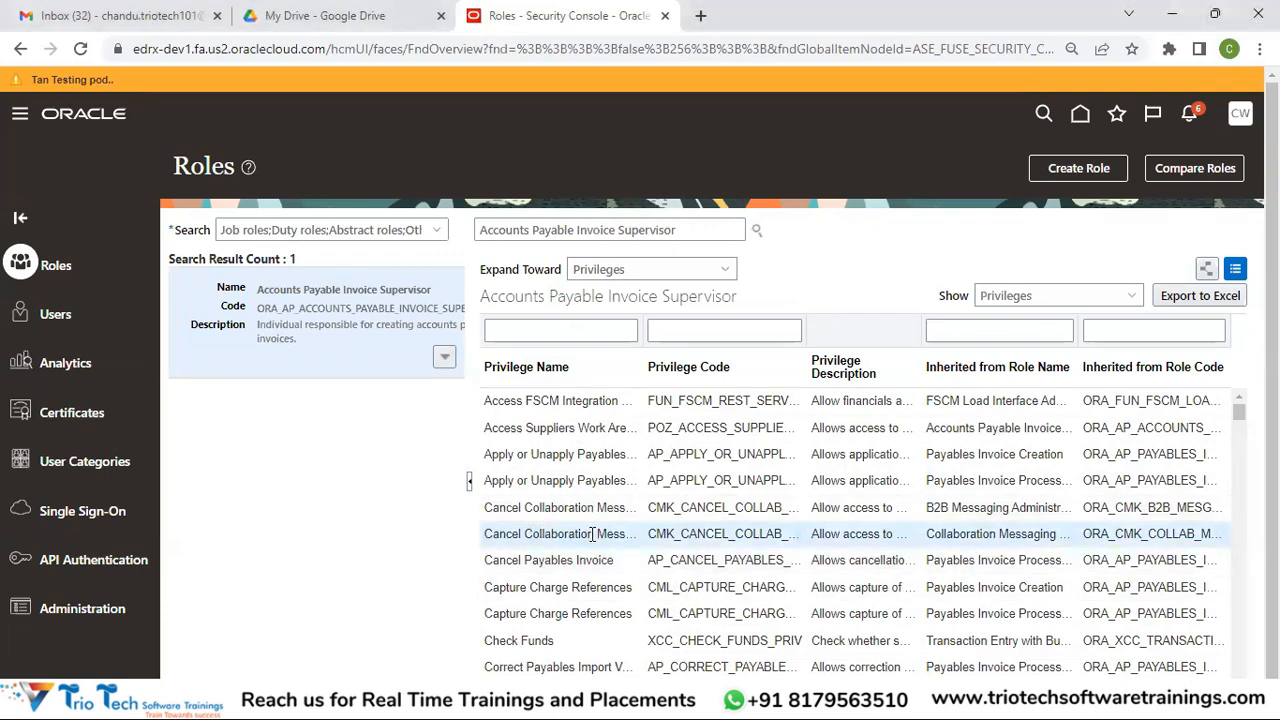
# Select the role search text and open the role type filter list
pyautogui.moveTo(677, 231); pyautogui.dragTo(448, 225)
pyautogui.click(447, 224)
pyautogui.click(437, 230)
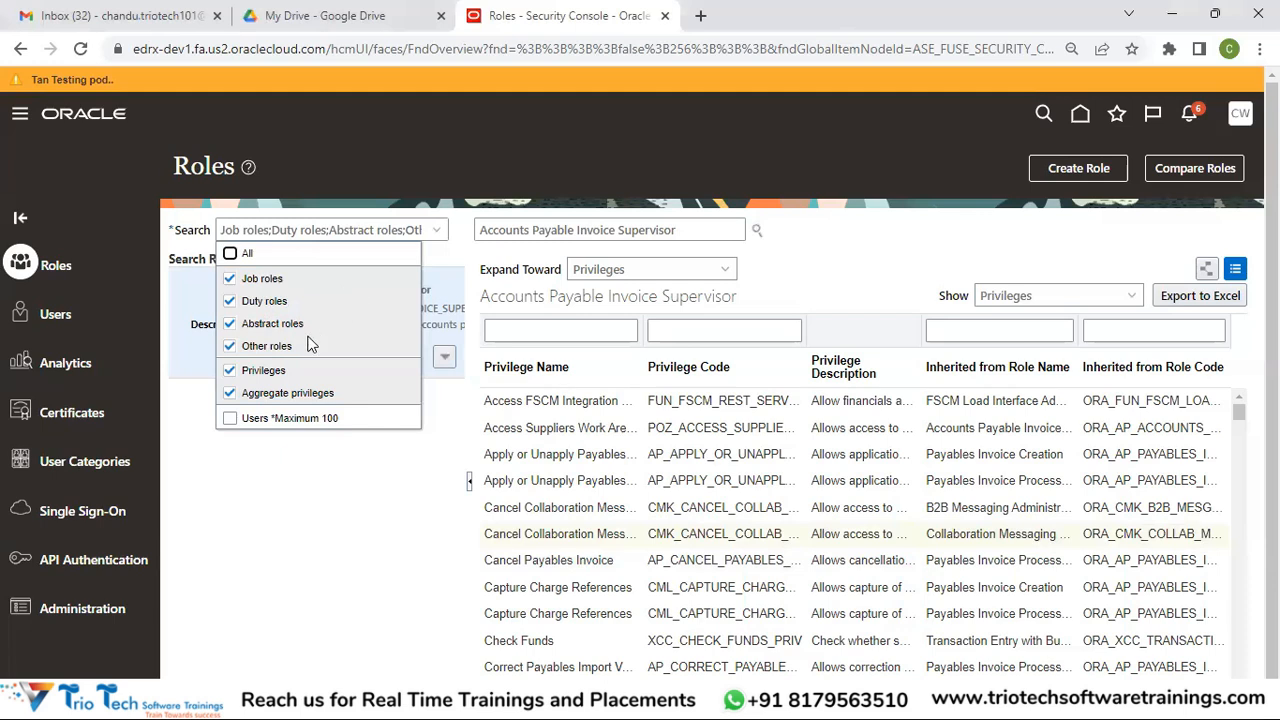
# Clear the All and Duty roles search types, then set Show back to Roles
pyautogui.click(252, 256)
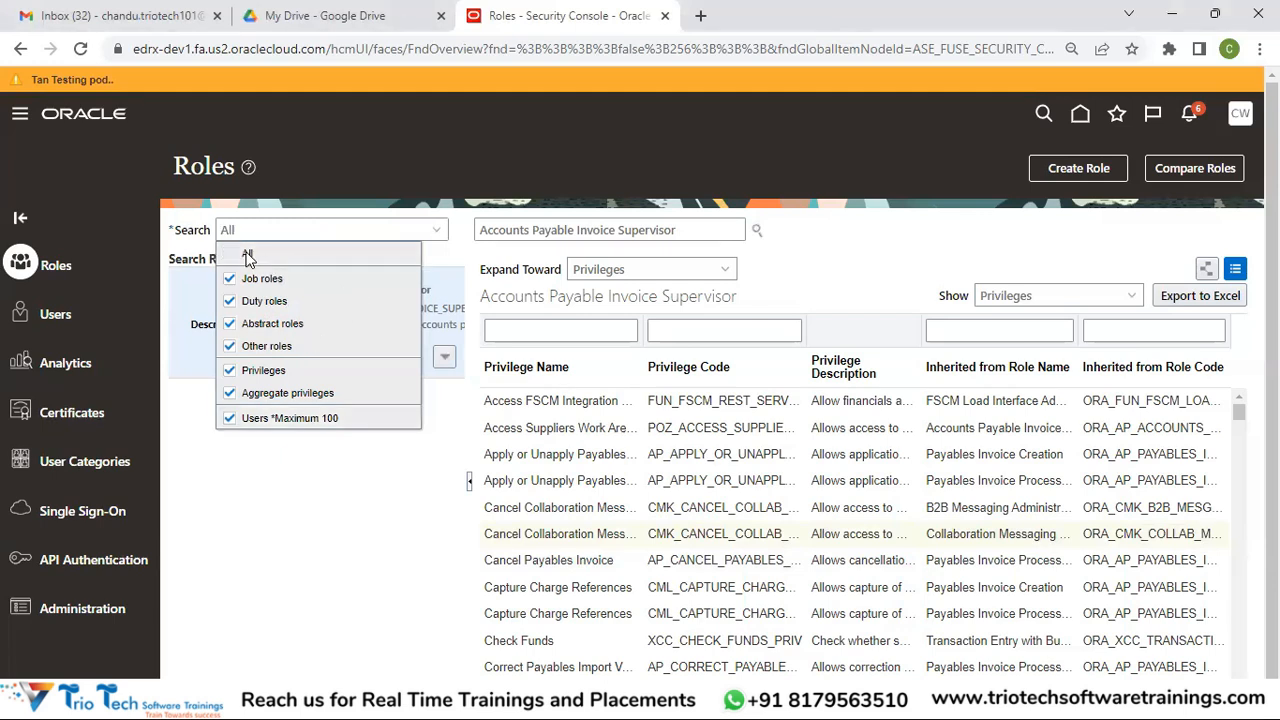
pyautogui.click(248, 257)
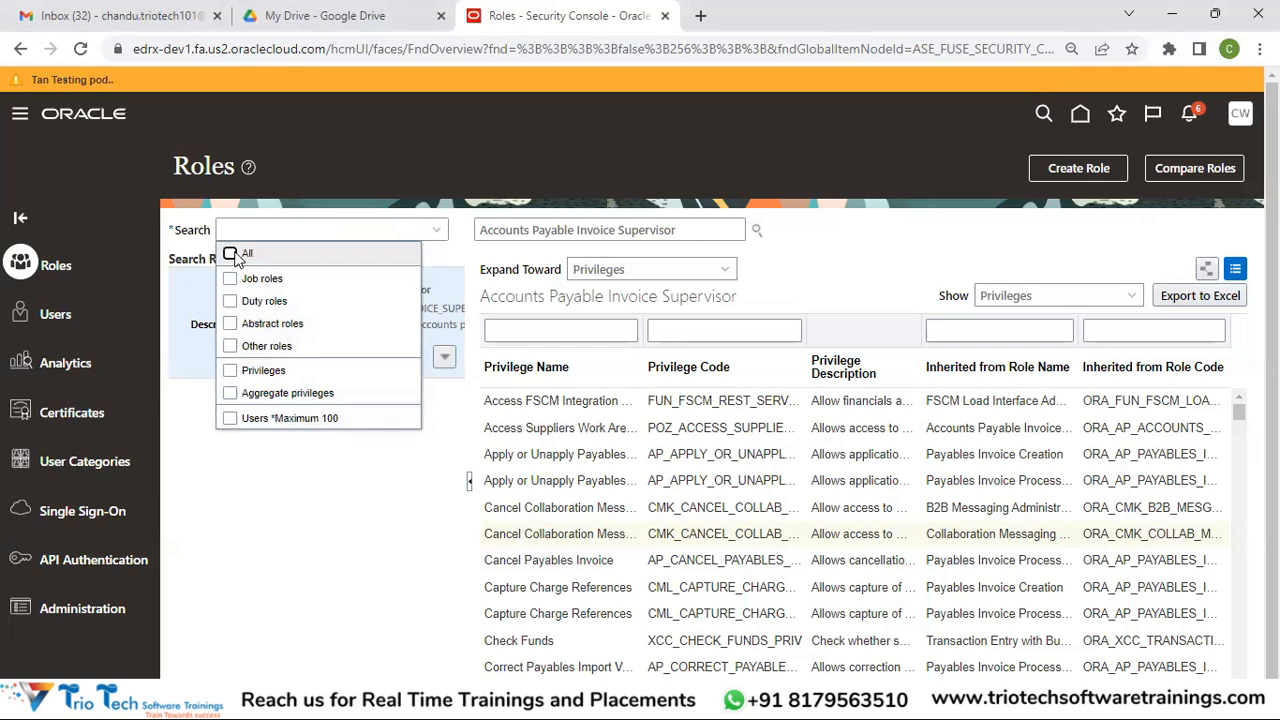
pyautogui.click(266, 309)
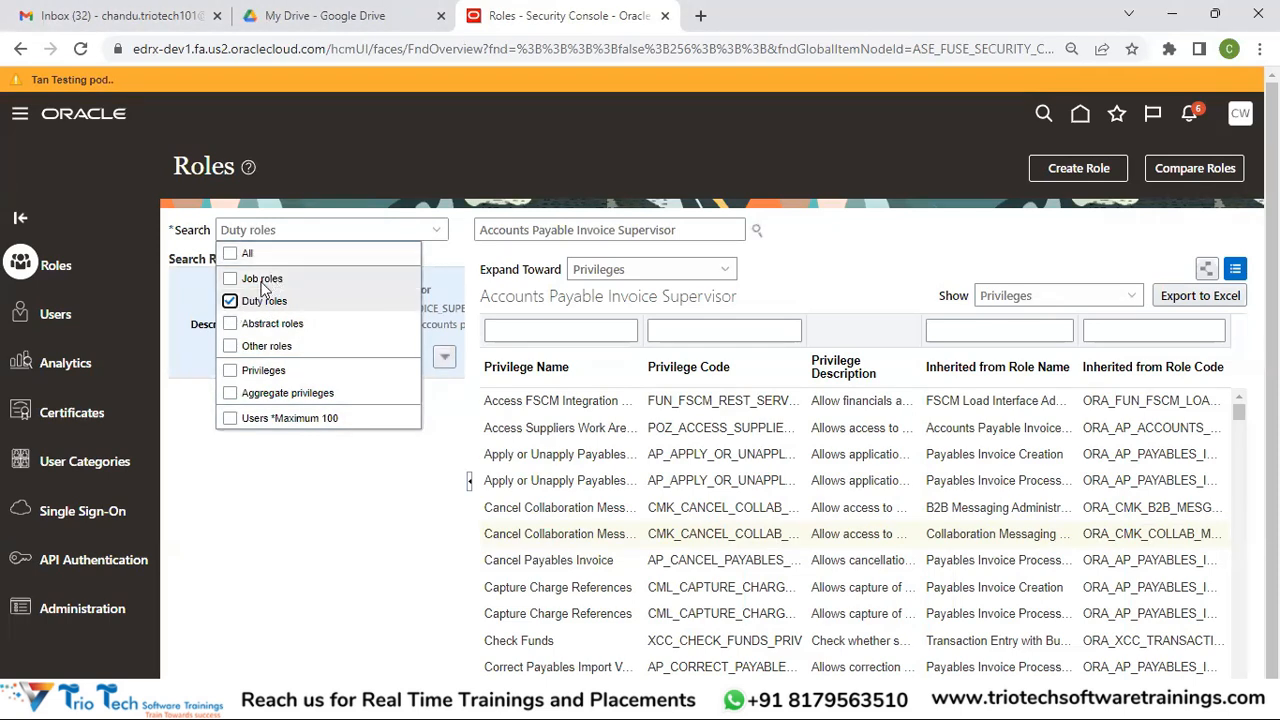
pyautogui.click(230, 302)
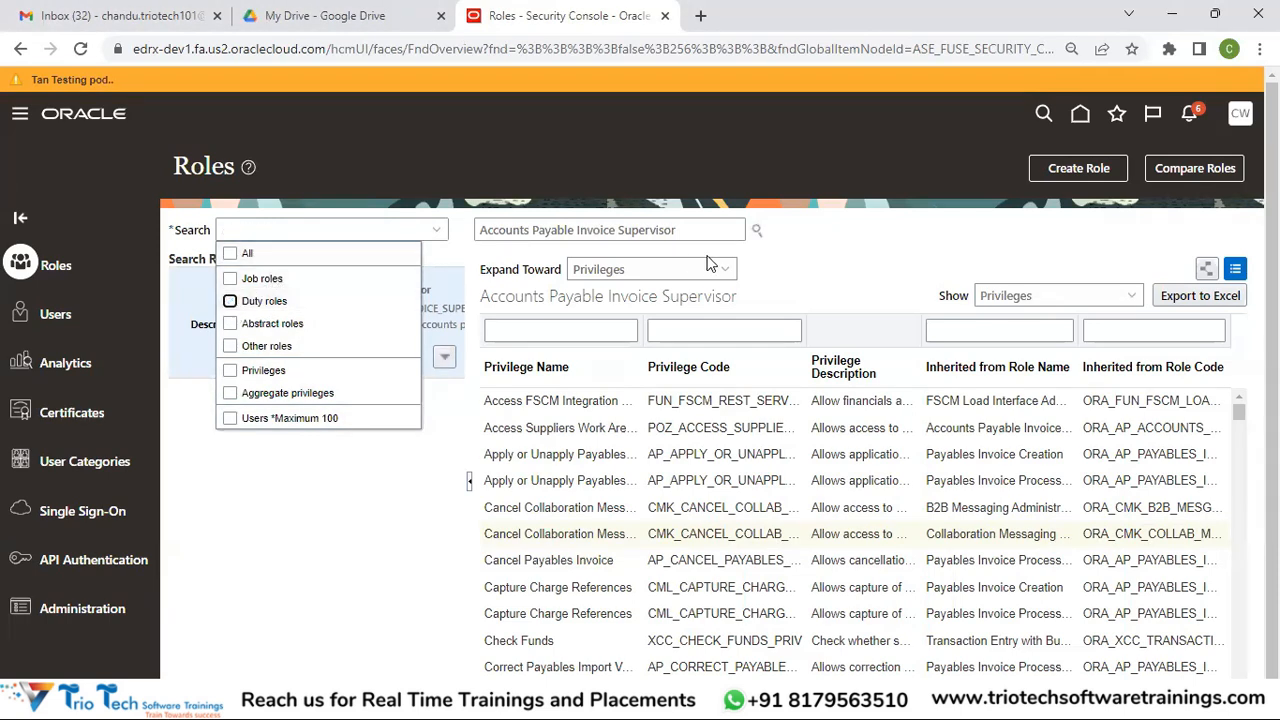
pyautogui.click(1123, 294)
pyautogui.click(1035, 343)
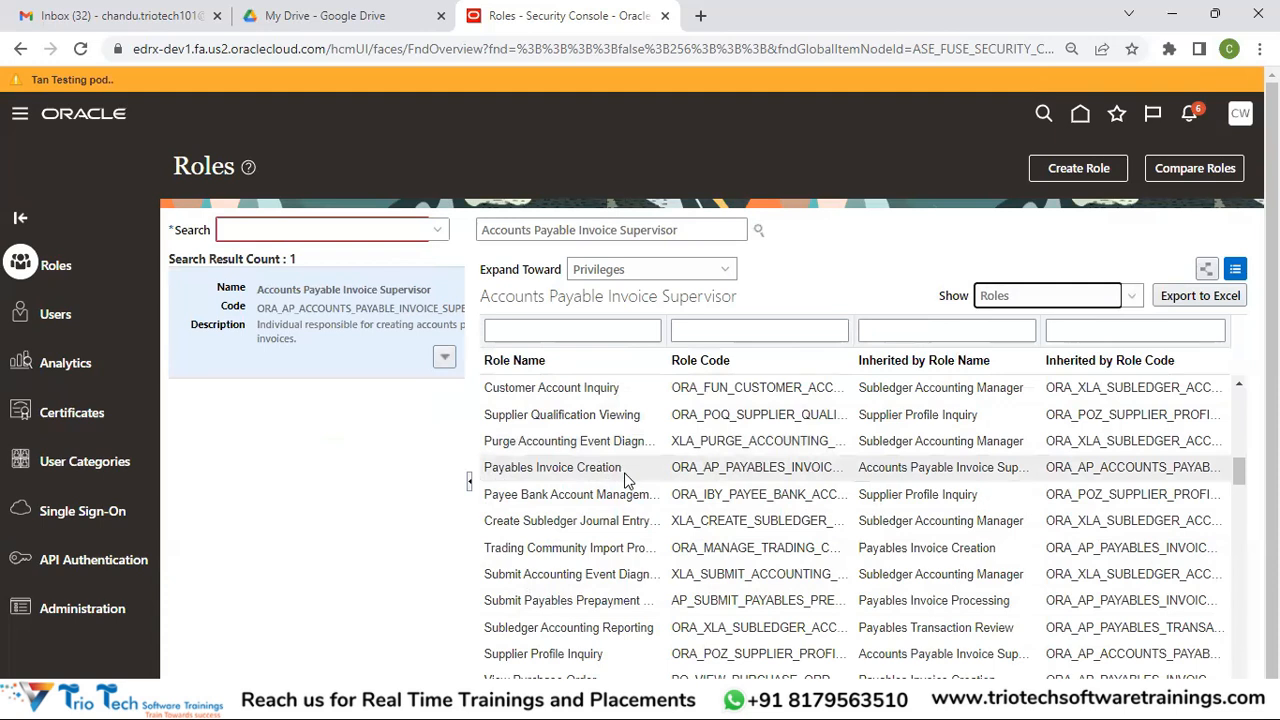
# Copy 'Payables Invoice Creation' from the table into the role search, trimming trailing spaces
pyautogui.tripleClick(504, 468)
pyautogui.hotkey('ctrl', 'c')
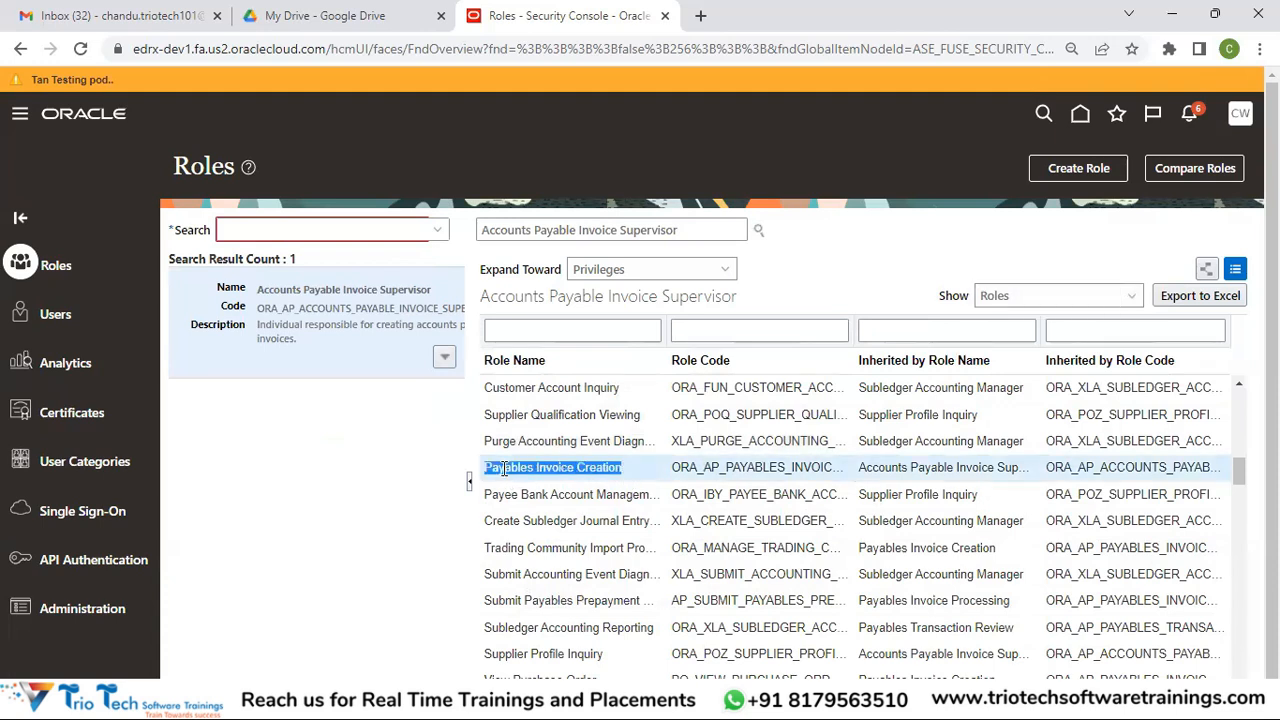
pyautogui.moveTo(694, 230); pyautogui.dragTo(401, 272)
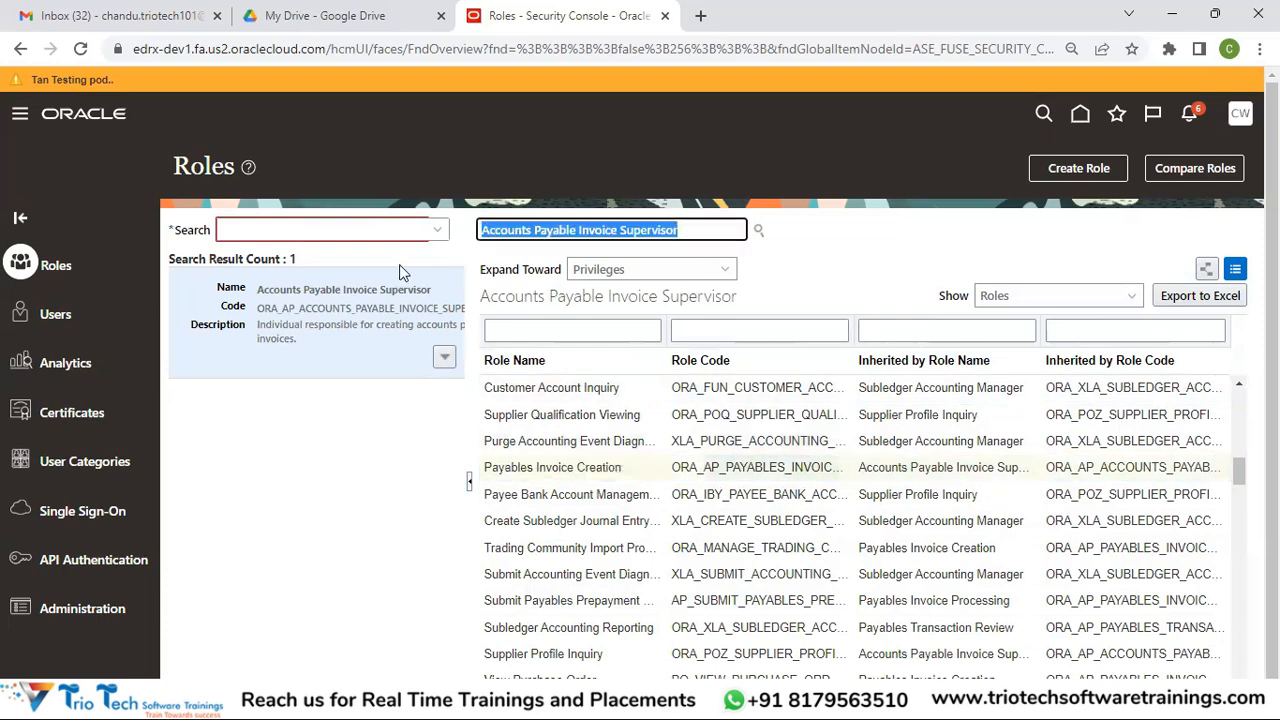
pyautogui.hotkey('ctrl', 'v')
pyautogui.moveTo(669, 229); pyautogui.dragTo(620, 229)
pyautogui.press('BackSpace')
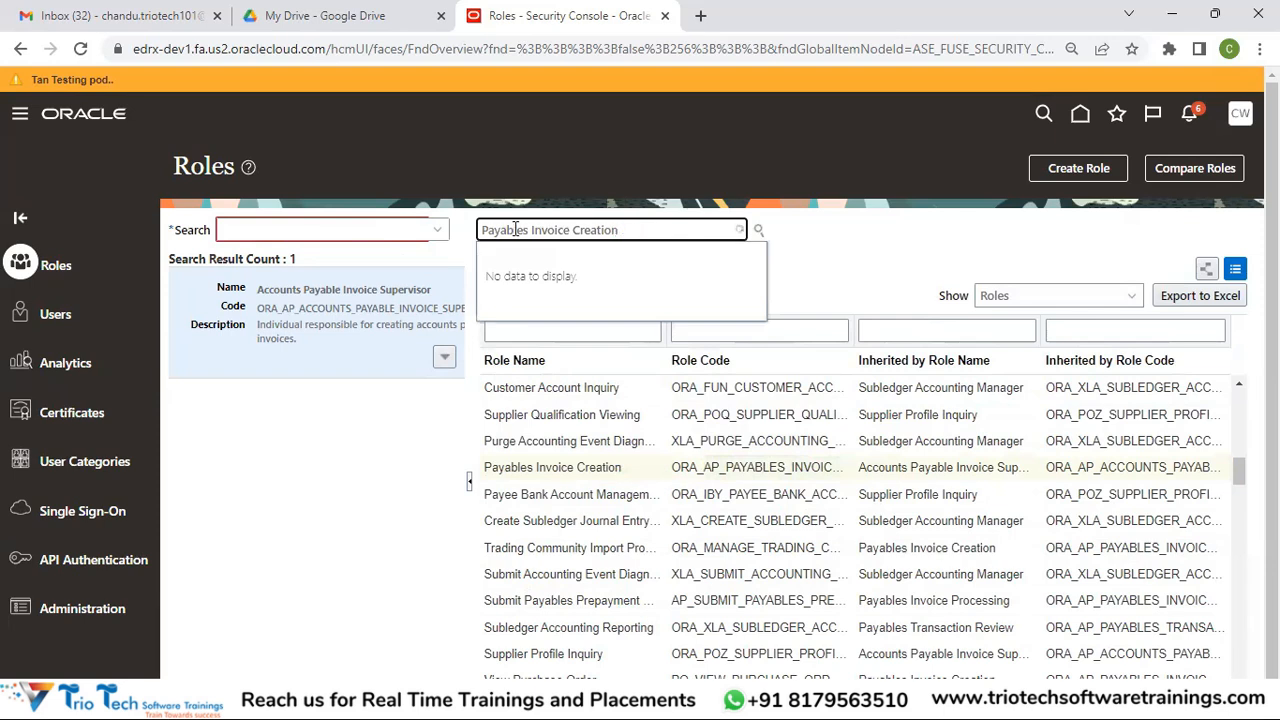
# Search all role types for it and open the first of five results
pyautogui.click(438, 230)
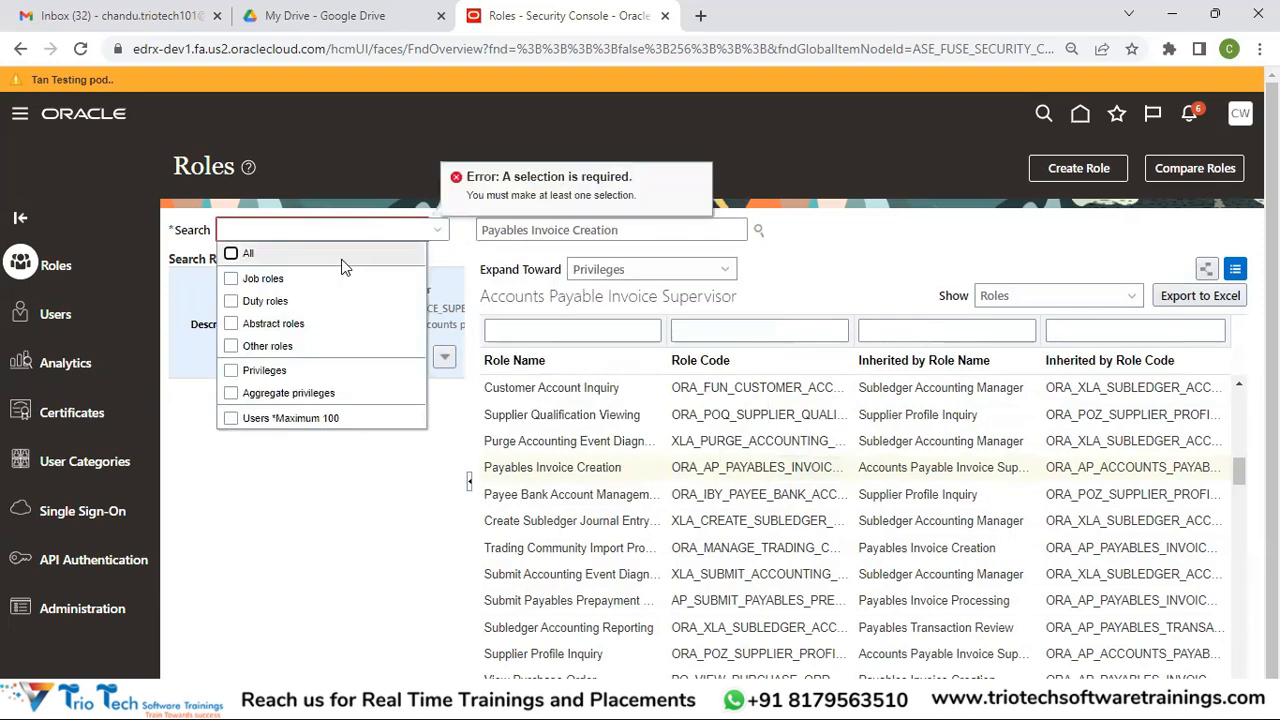
pyautogui.click(289, 253)
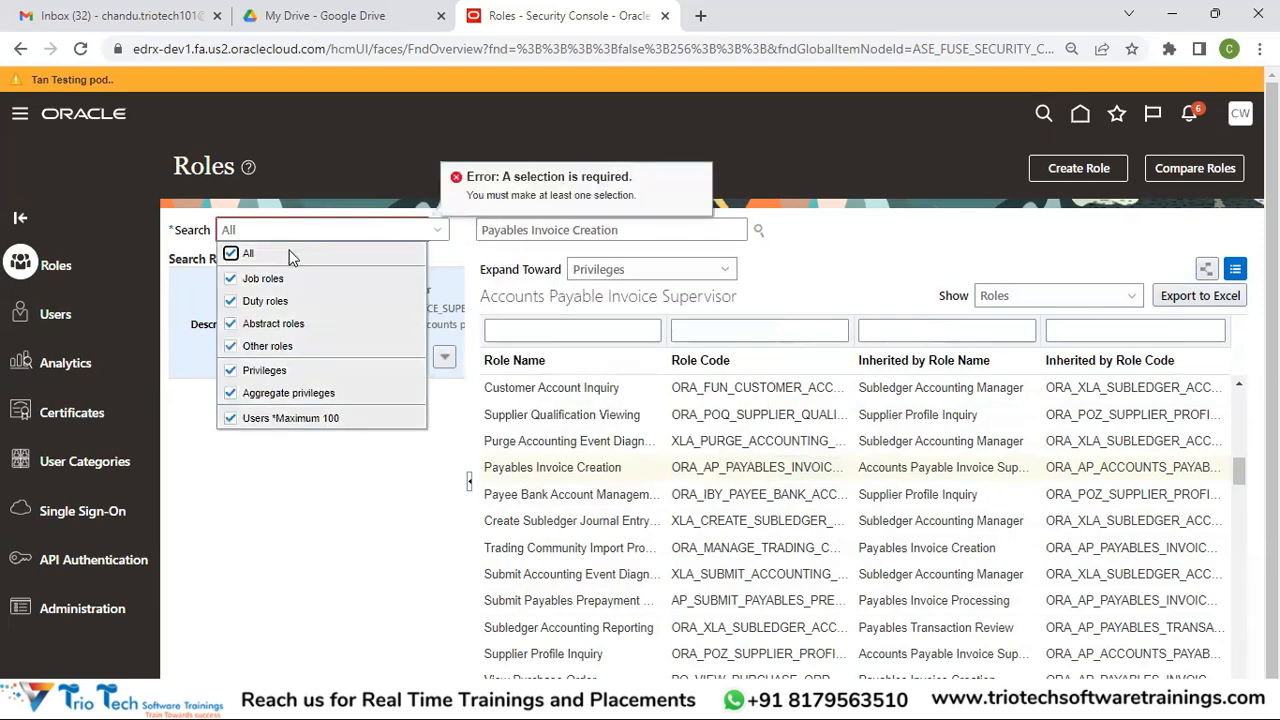
pyautogui.click(755, 229)
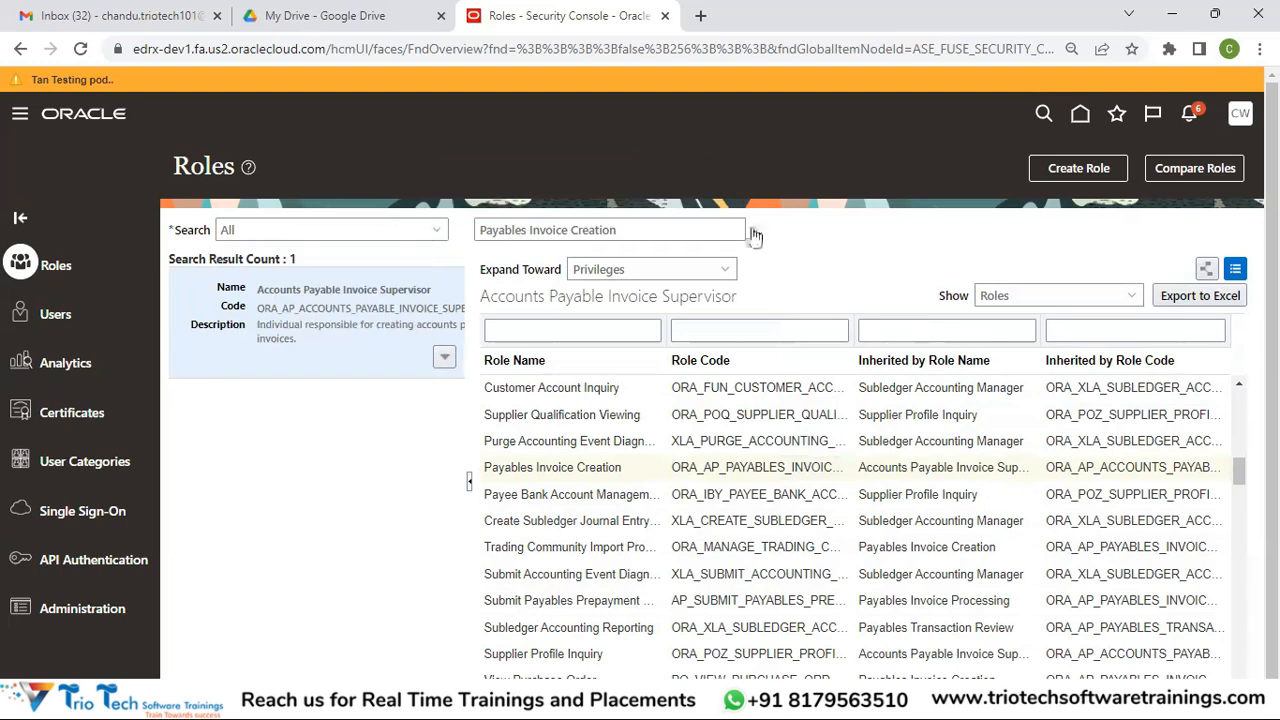
pyautogui.click(322, 366)
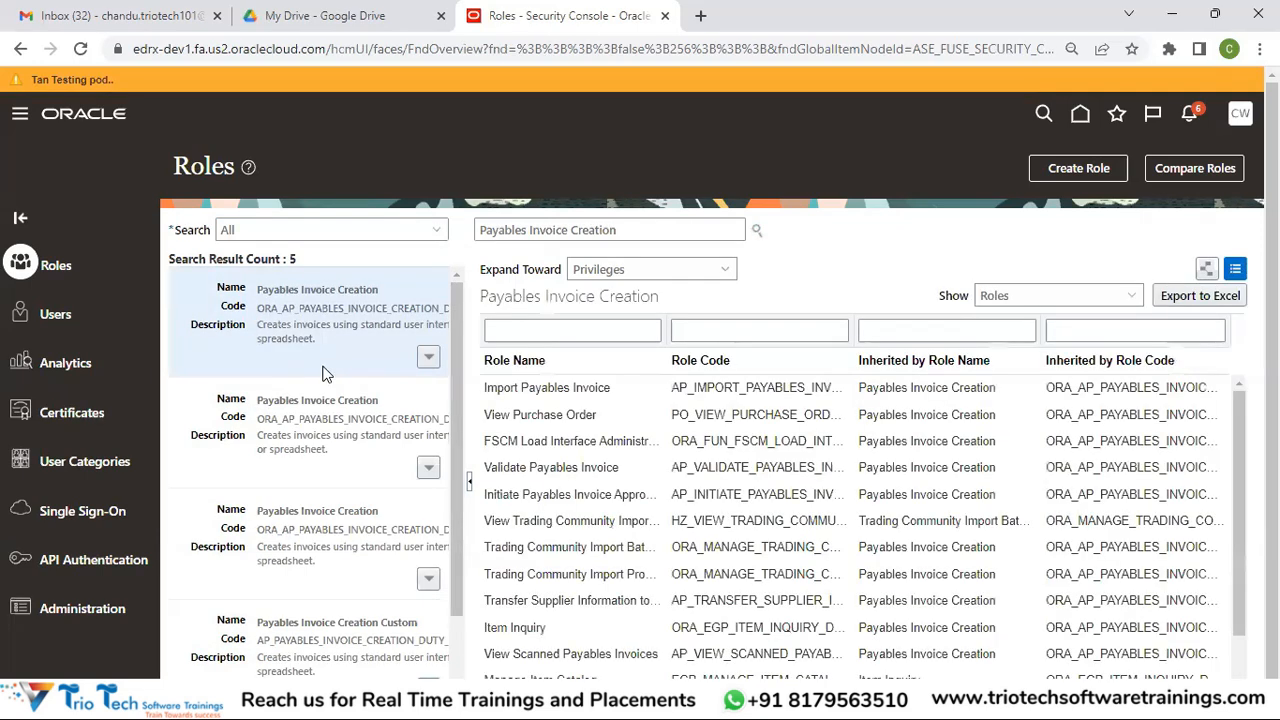
pyautogui.scroll(-1, 26, 336)
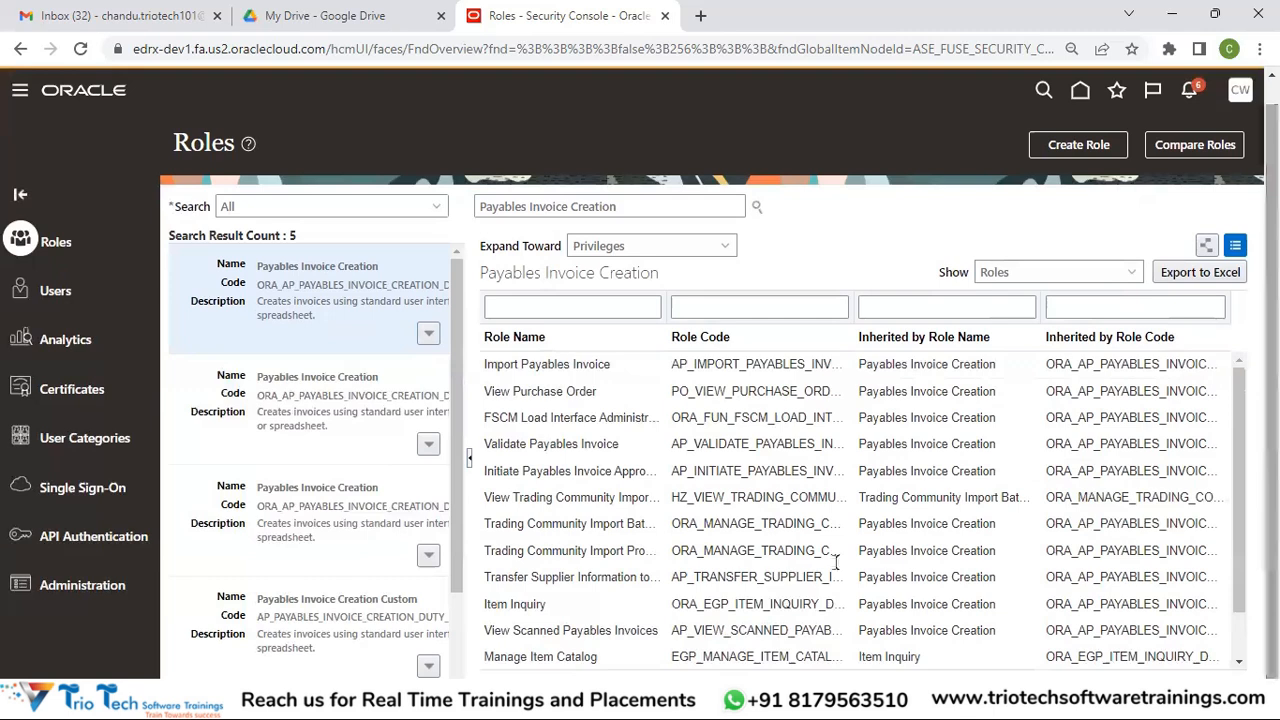
pyautogui.moveTo(452, 572); pyautogui.dragTo(455, 612)
pyautogui.scroll(-2, 455, 612)
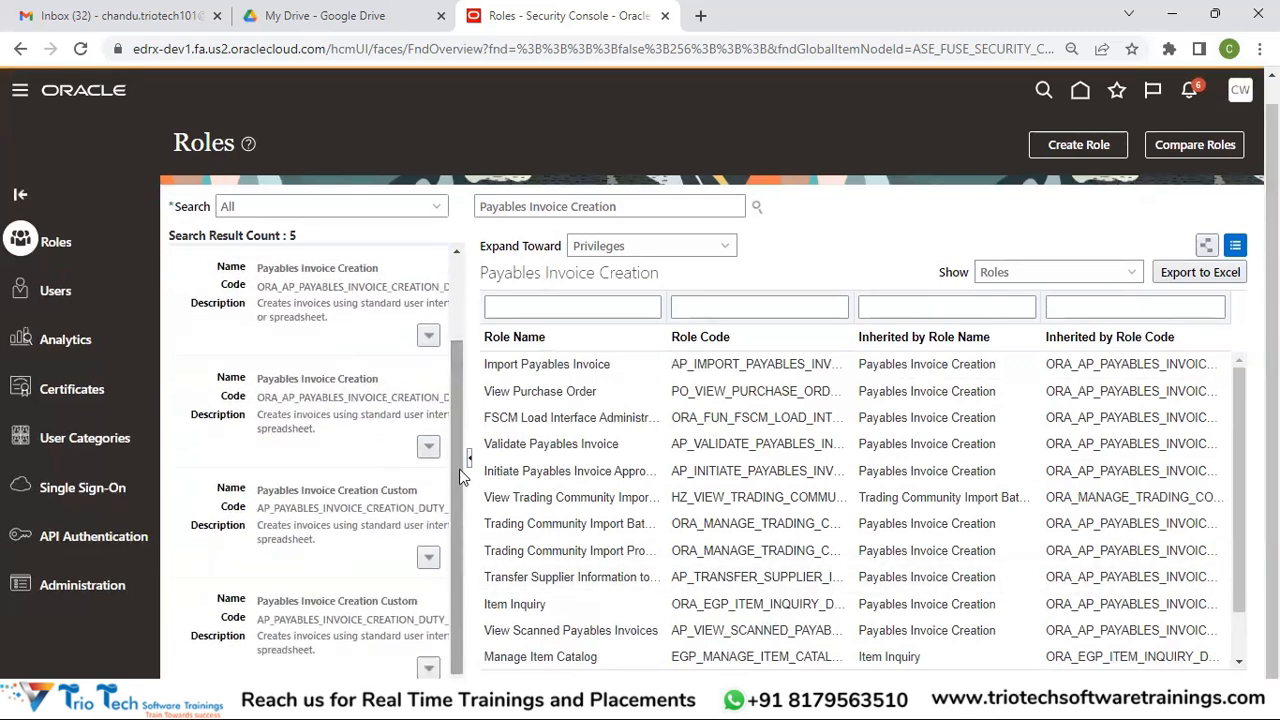
pyautogui.moveTo(483, 490); pyautogui.dragTo(558, 462)
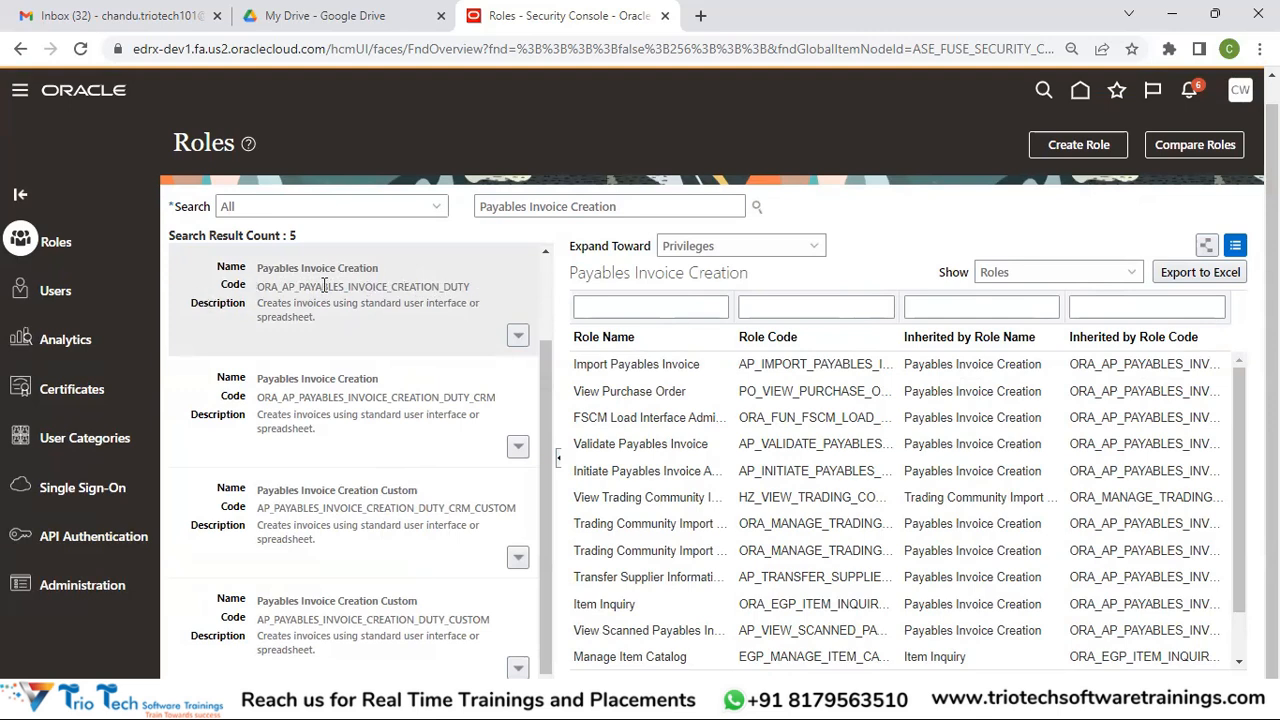
pyautogui.moveTo(443, 287); pyautogui.dragTo(470, 287)
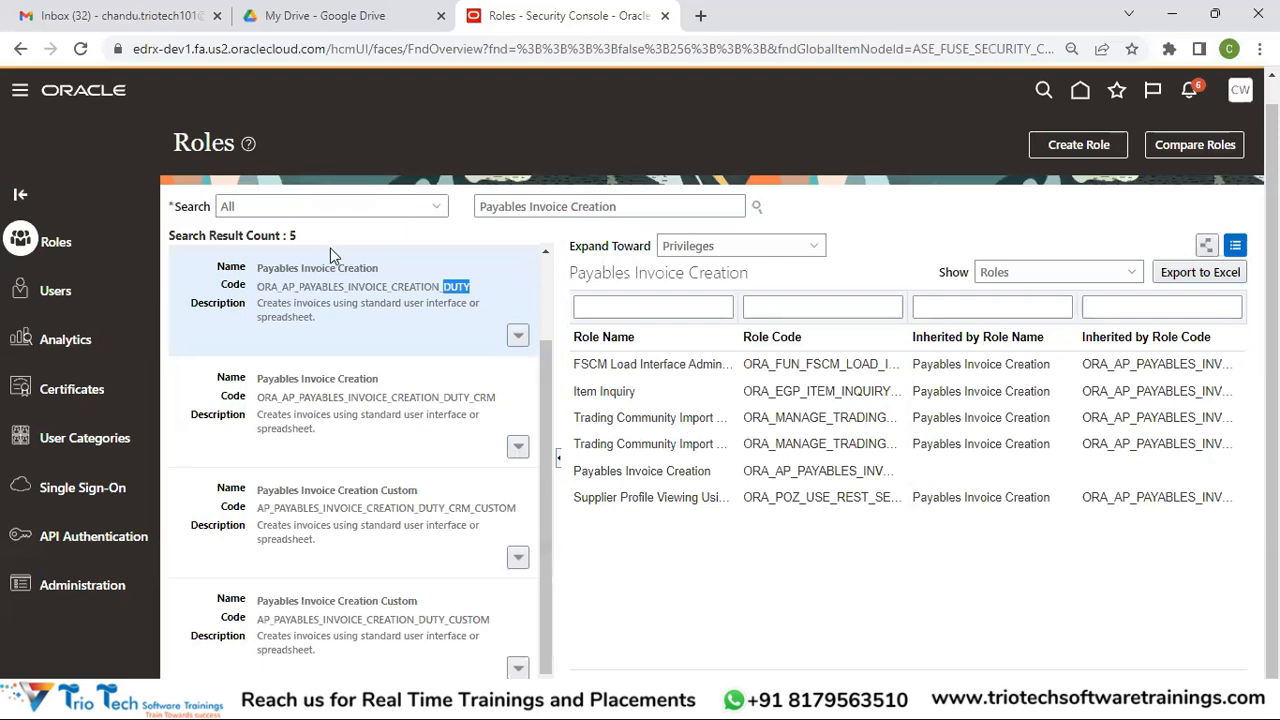
pyautogui.moveTo(298, 287); pyautogui.dragTo(486, 323)
pyautogui.click(343, 284)
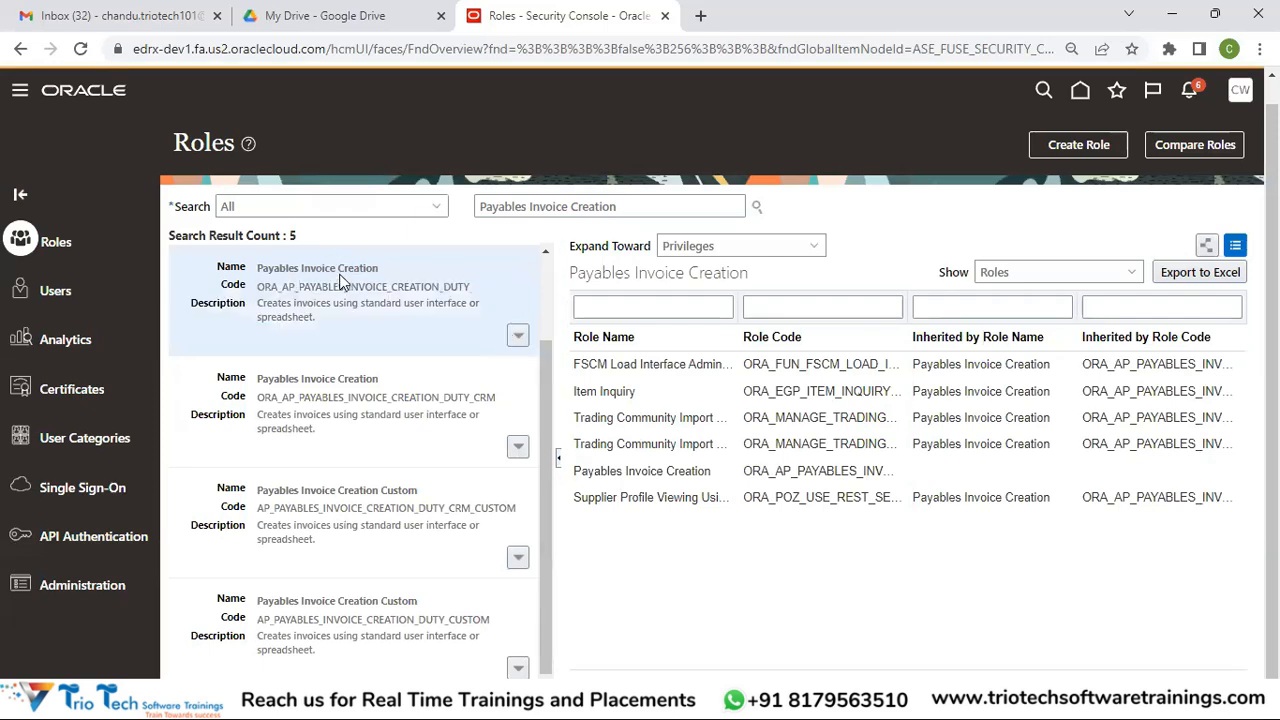
# Choose Edit Role for ORA_AP_PAYABLES_INVOICE_CREATION_DUTY, landing on its Basic Information step
pyautogui.click(517, 335)
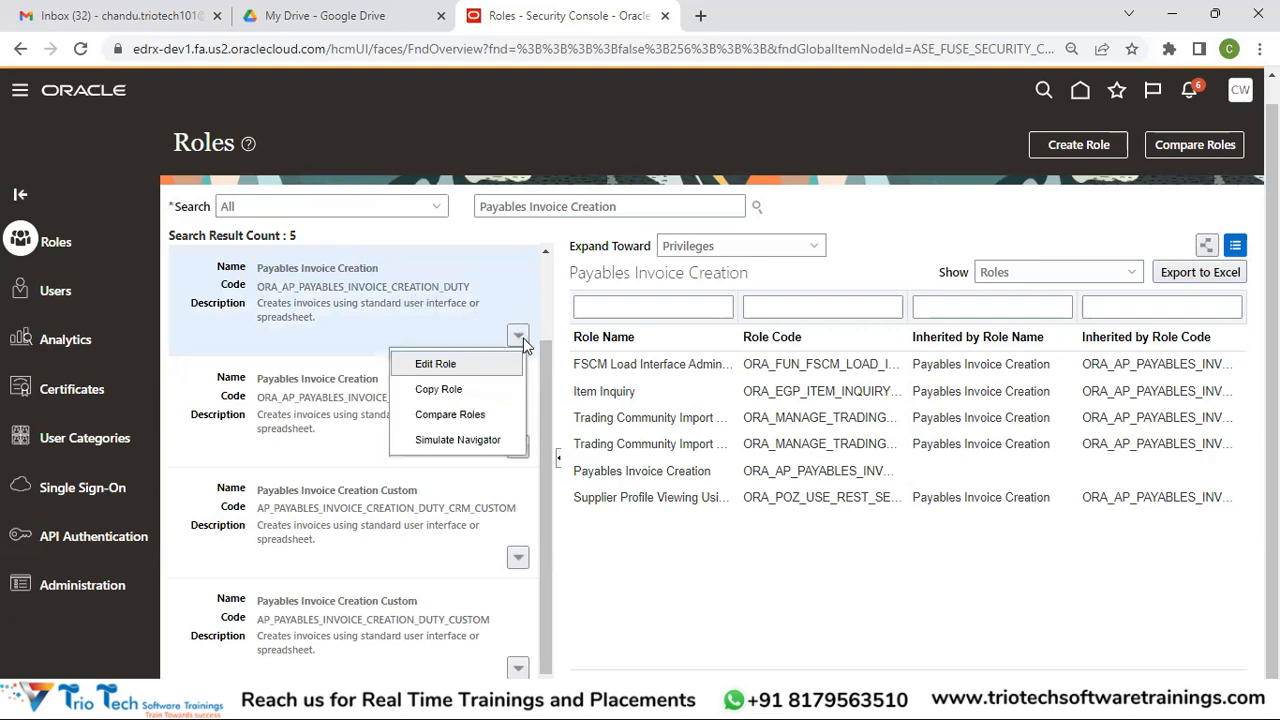
pyautogui.click(448, 364)
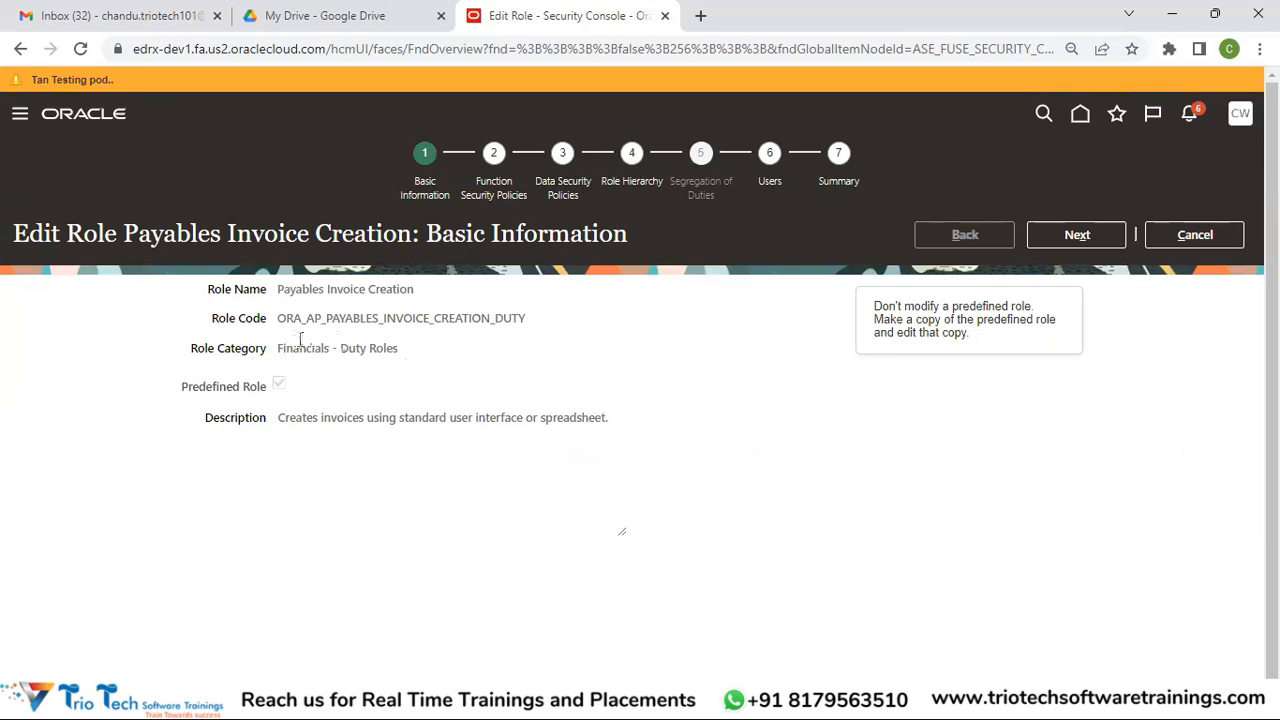
pyautogui.moveTo(275, 348); pyautogui.dragTo(403, 358)
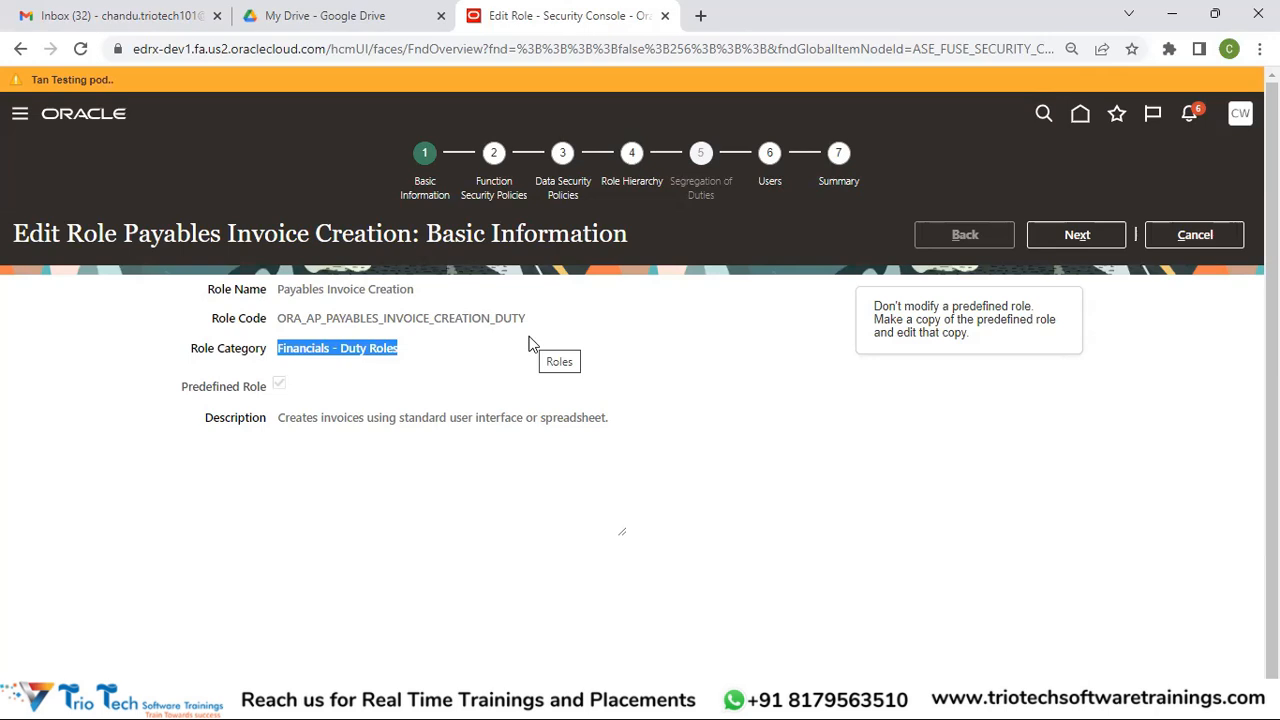
# Cancel editing the predefined role and check the OBI variant role's Actions options
pyautogui.click(1207, 238)
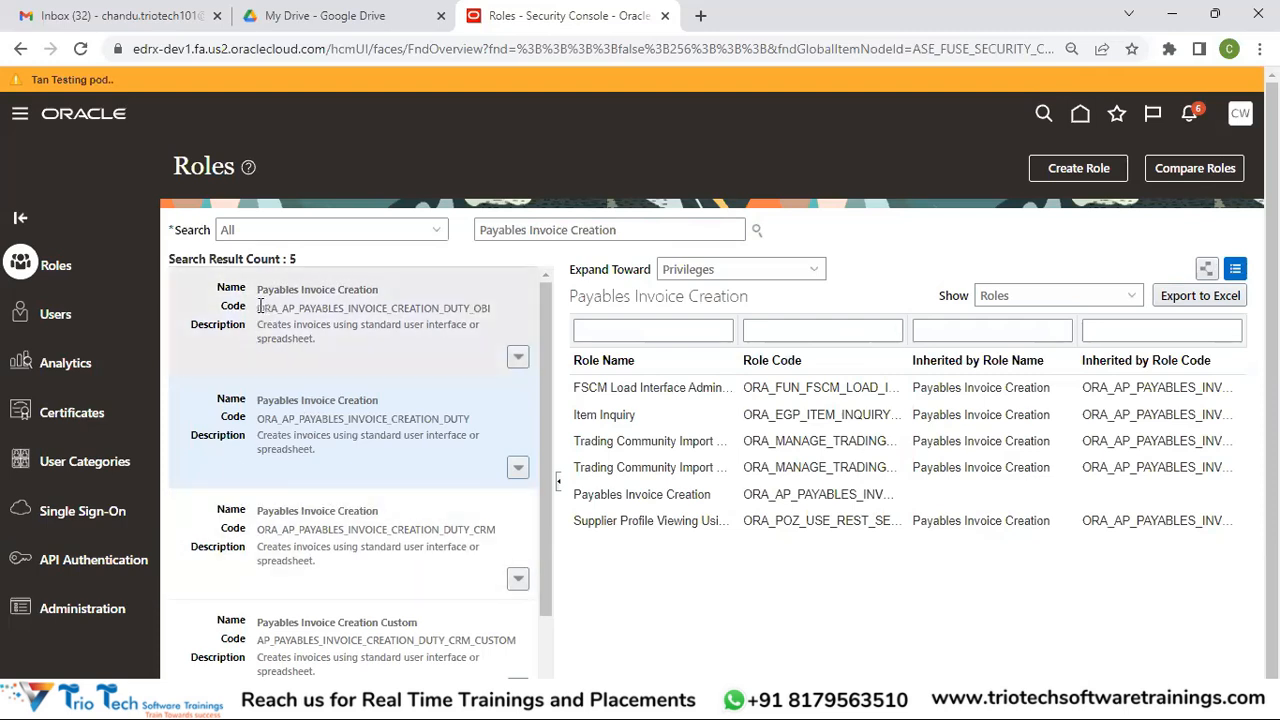
pyautogui.moveTo(259, 307); pyautogui.dragTo(280, 310)
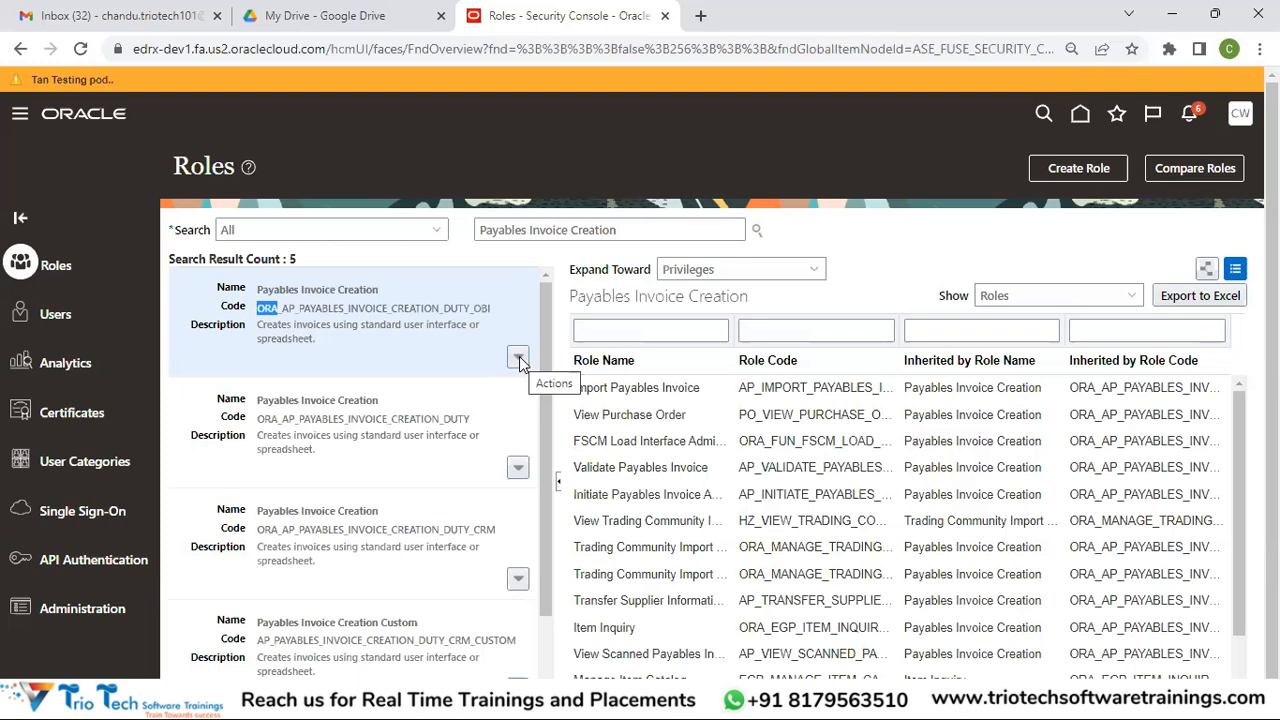
pyautogui.click(520, 358)
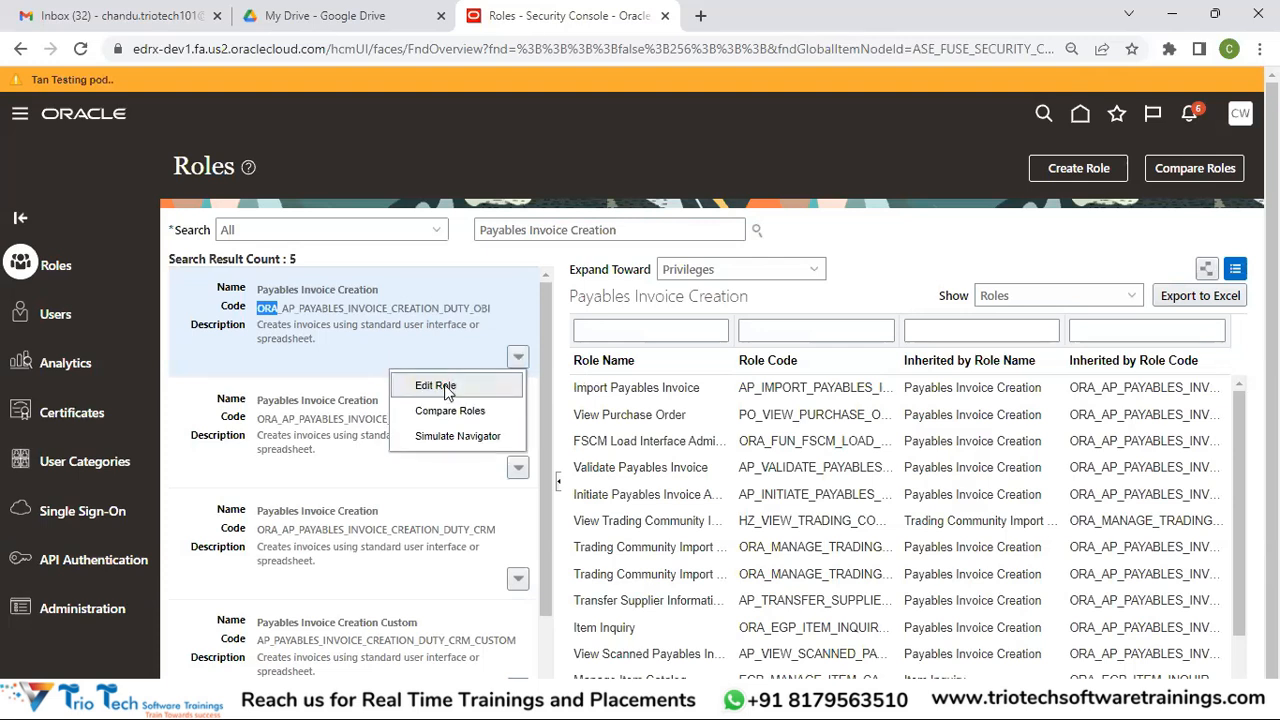
pyautogui.click(400, 350)
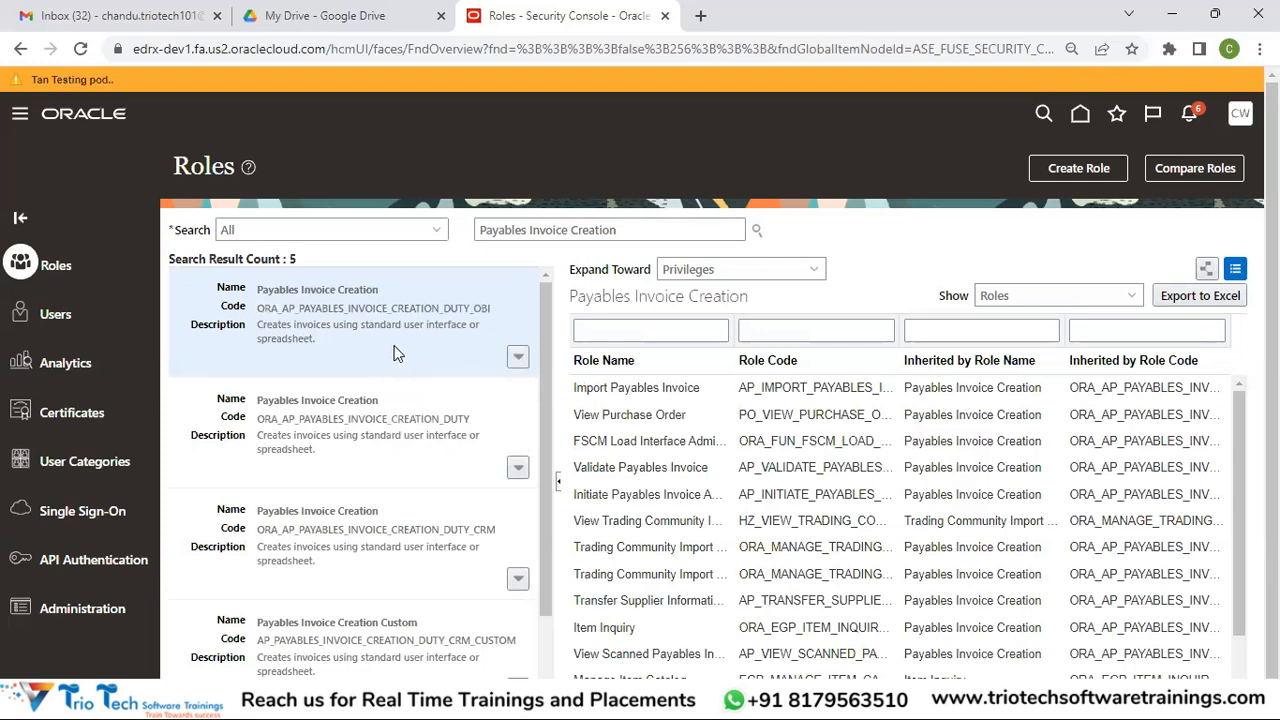
# Compare the Actions lists of the OBI role and ORA_AP_PAYABLES_INVOICE_CREATION_DUTY role
pyautogui.click(518, 359)
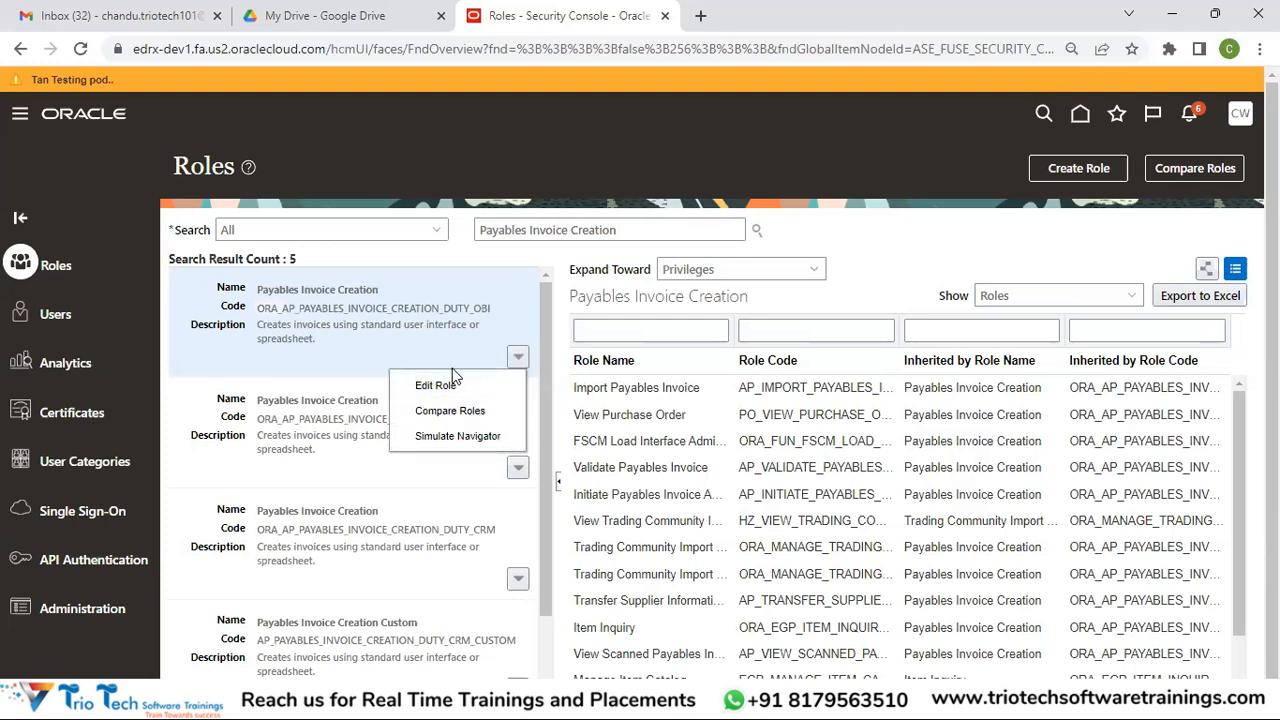
pyautogui.click(321, 445)
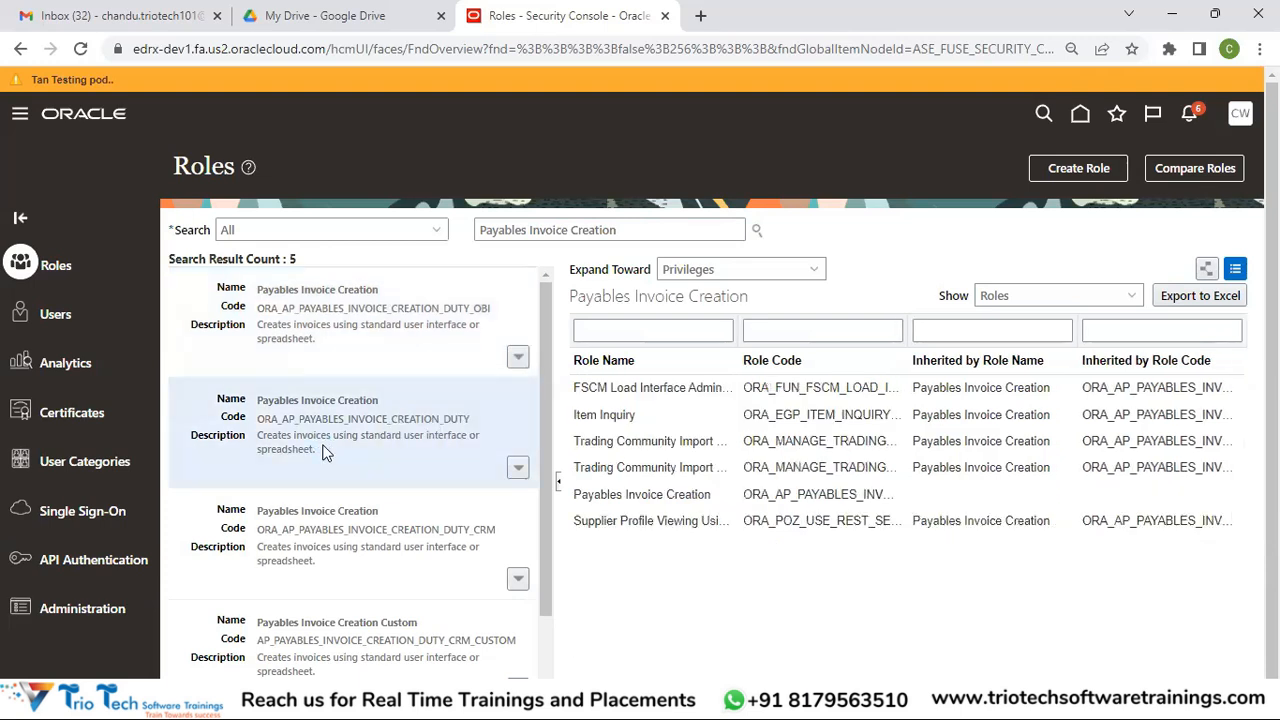
pyautogui.click(359, 324)
pyautogui.click(518, 359)
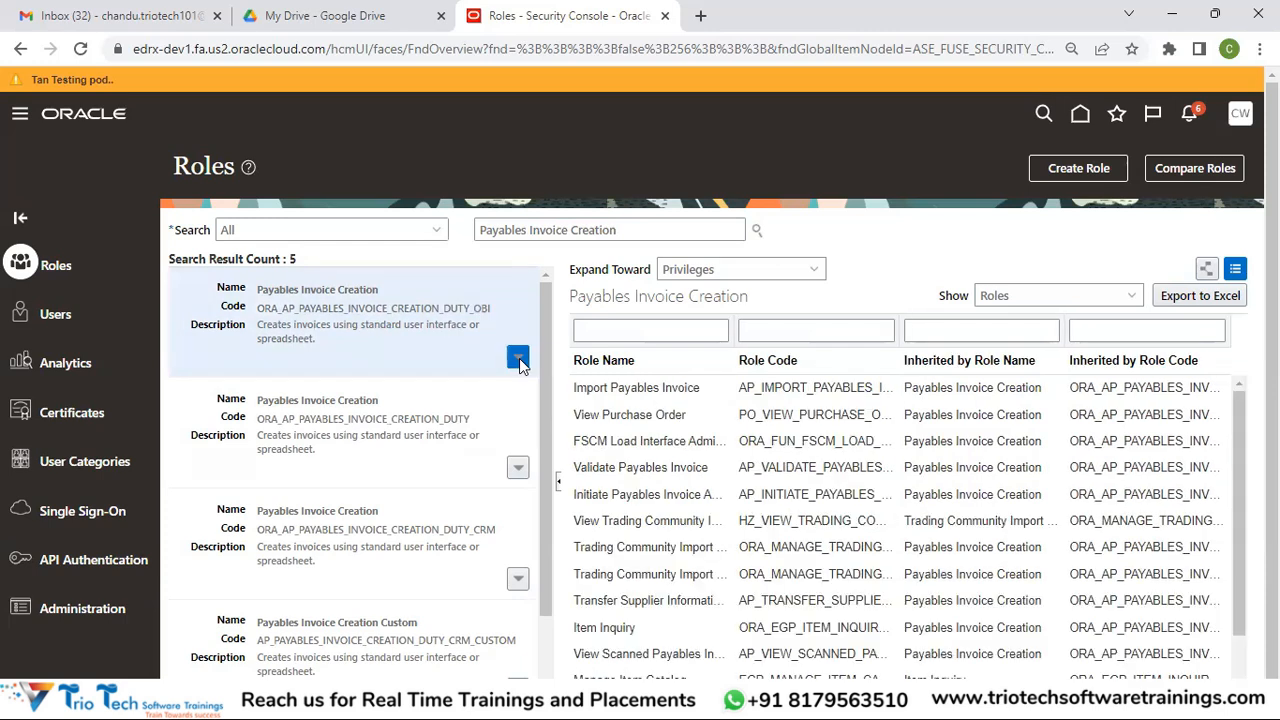
pyautogui.click(400, 459)
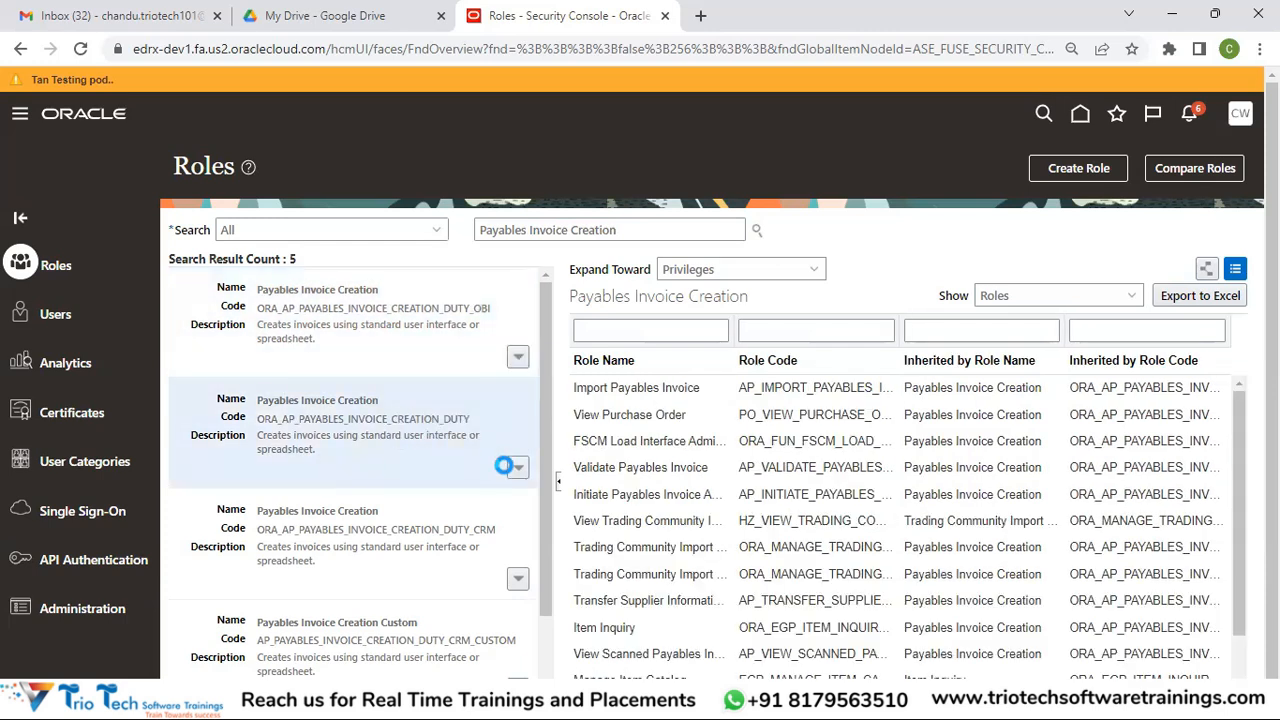
pyautogui.click(518, 469)
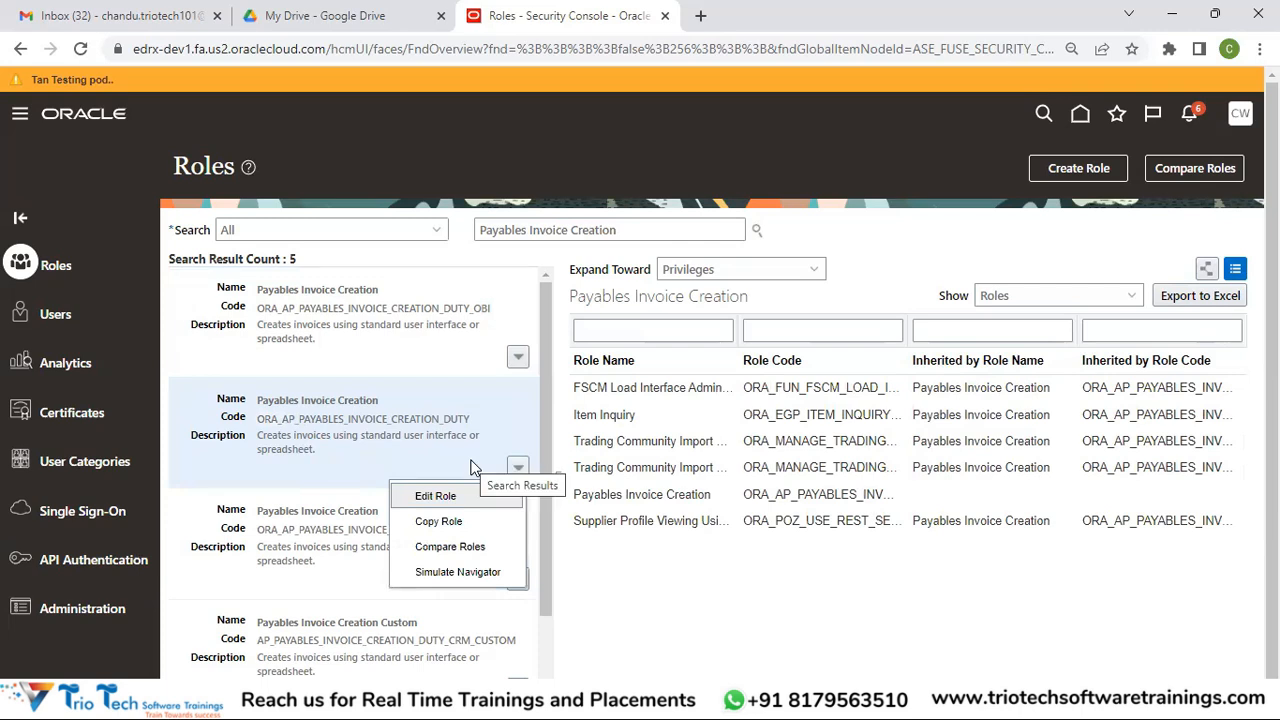
pyautogui.click(610, 606)
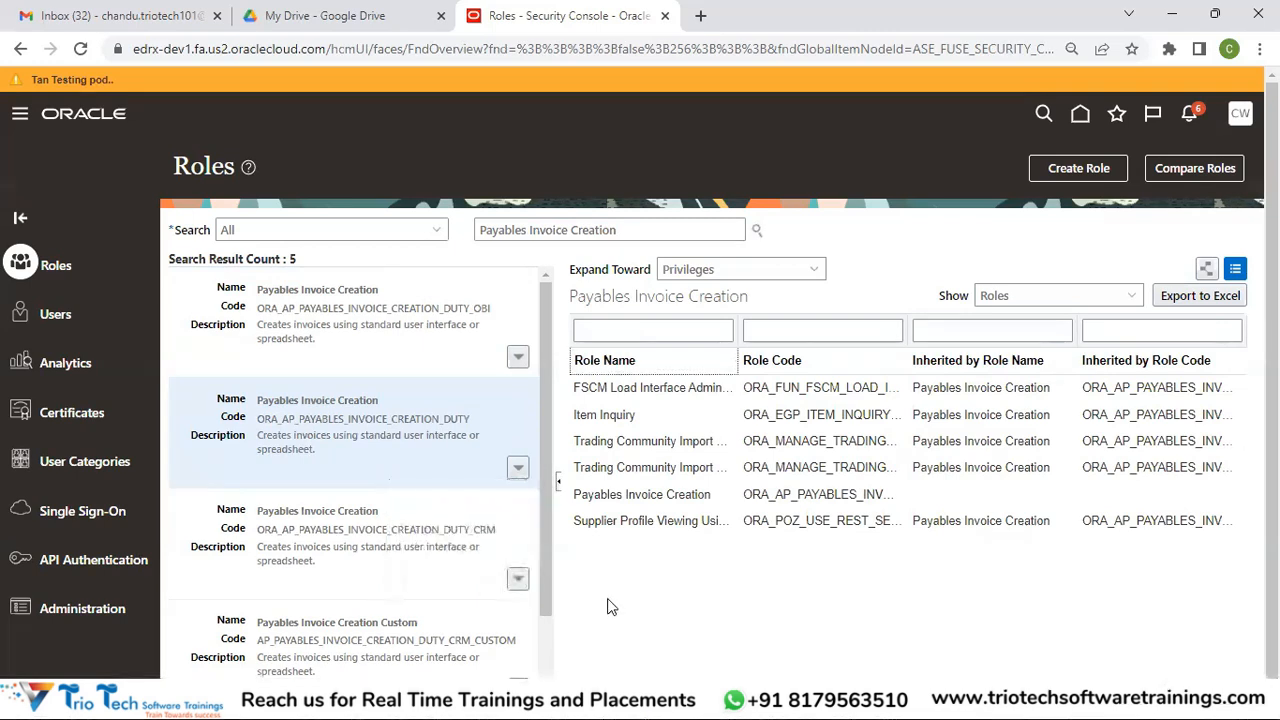
pyautogui.scroll(-2, 555, 672)
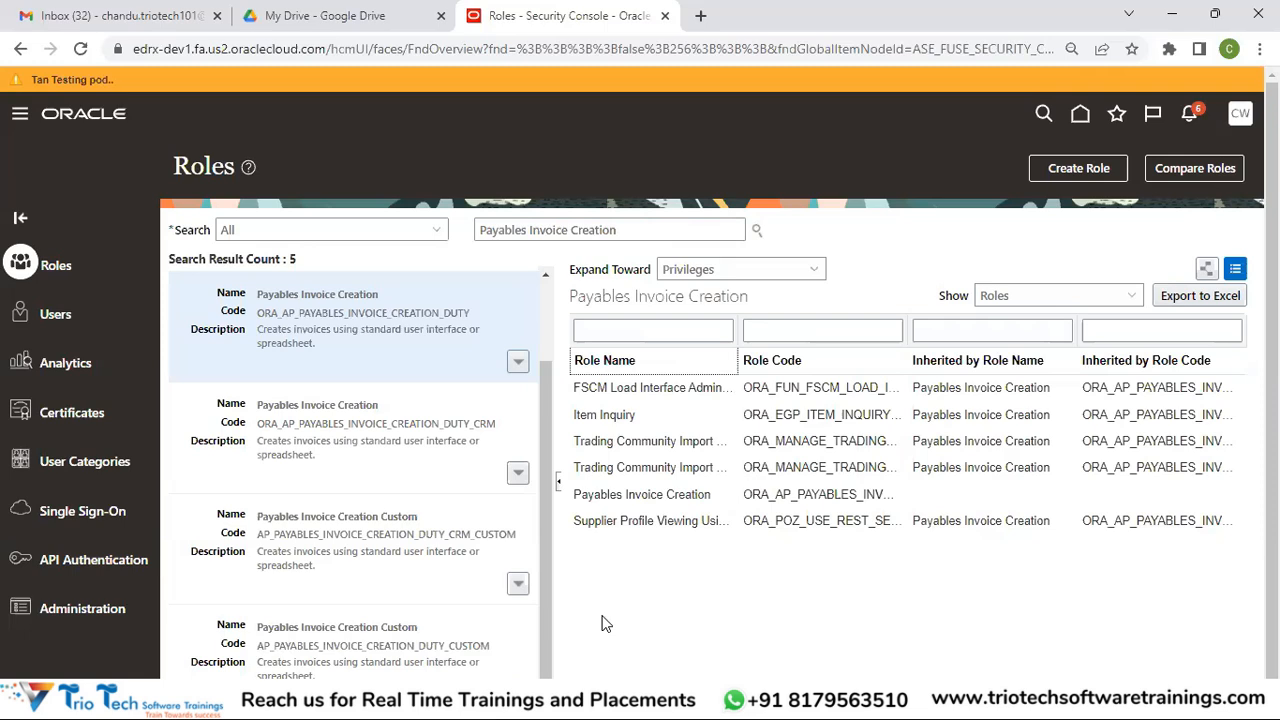
pyautogui.moveTo(546, 404); pyautogui.dragTo(551, 311)
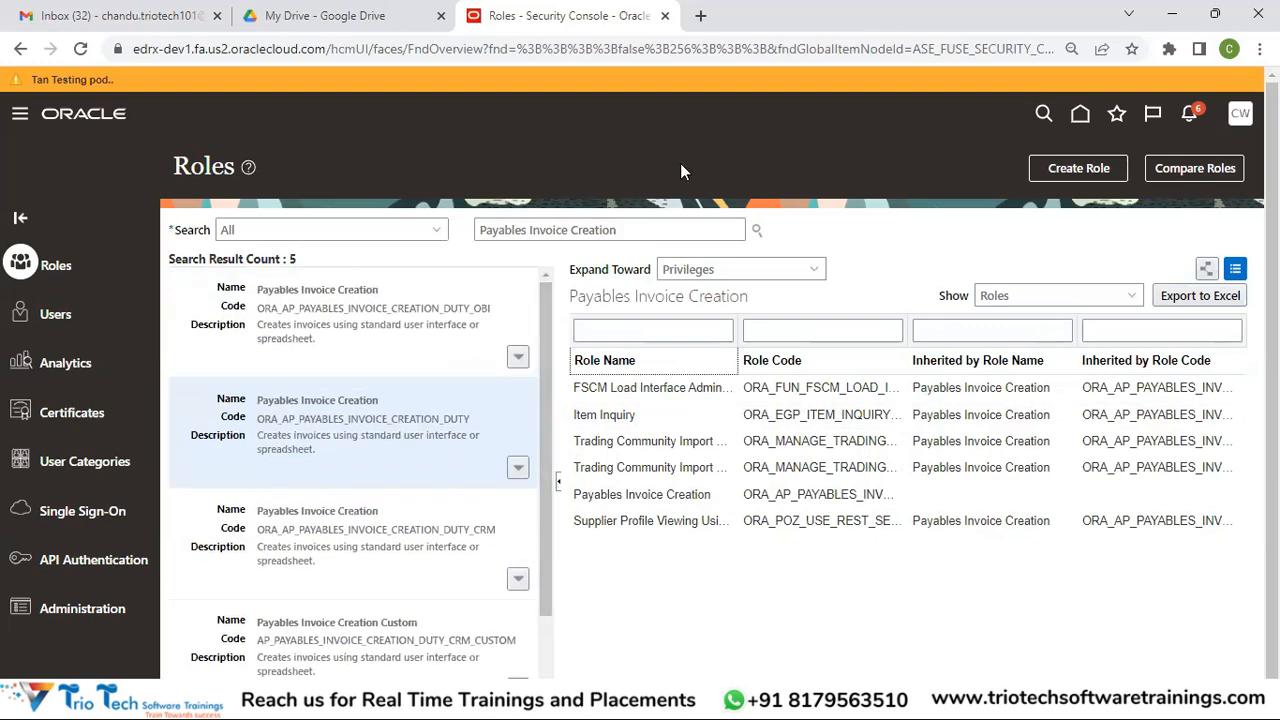
pyautogui.moveTo(650, 230); pyautogui.dragTo(440, 252)
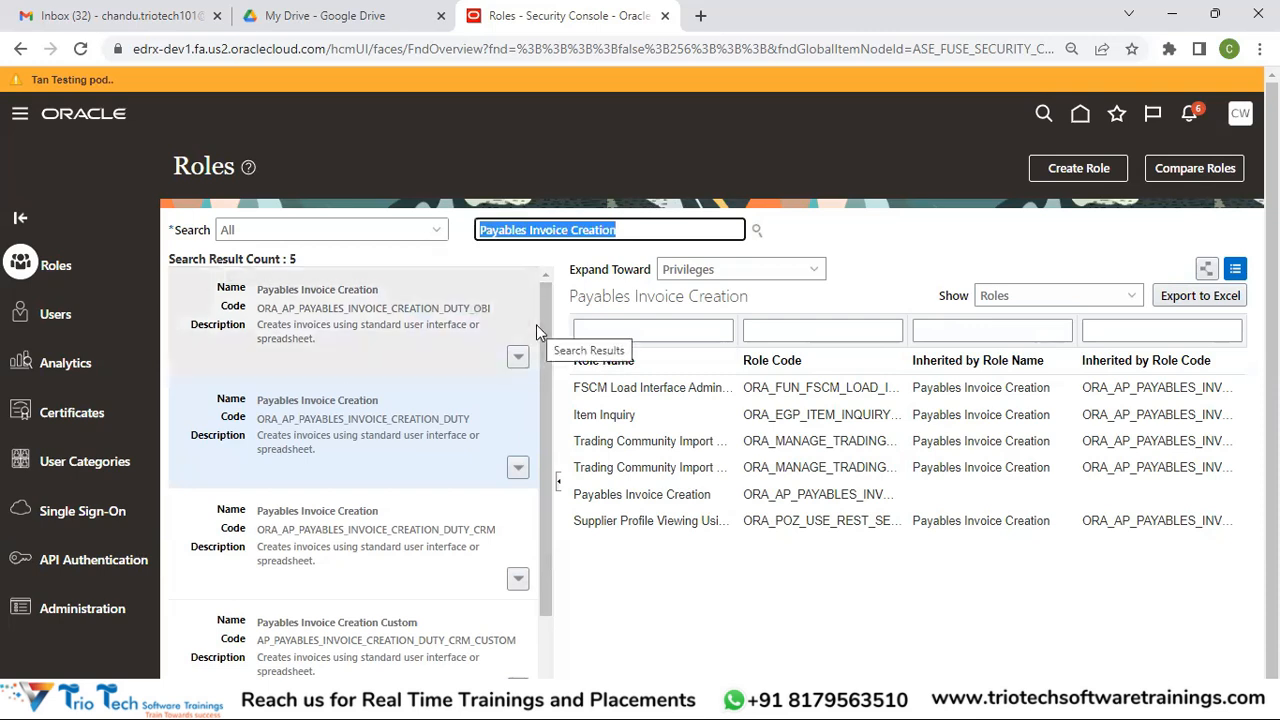
pyautogui.click(378, 460)
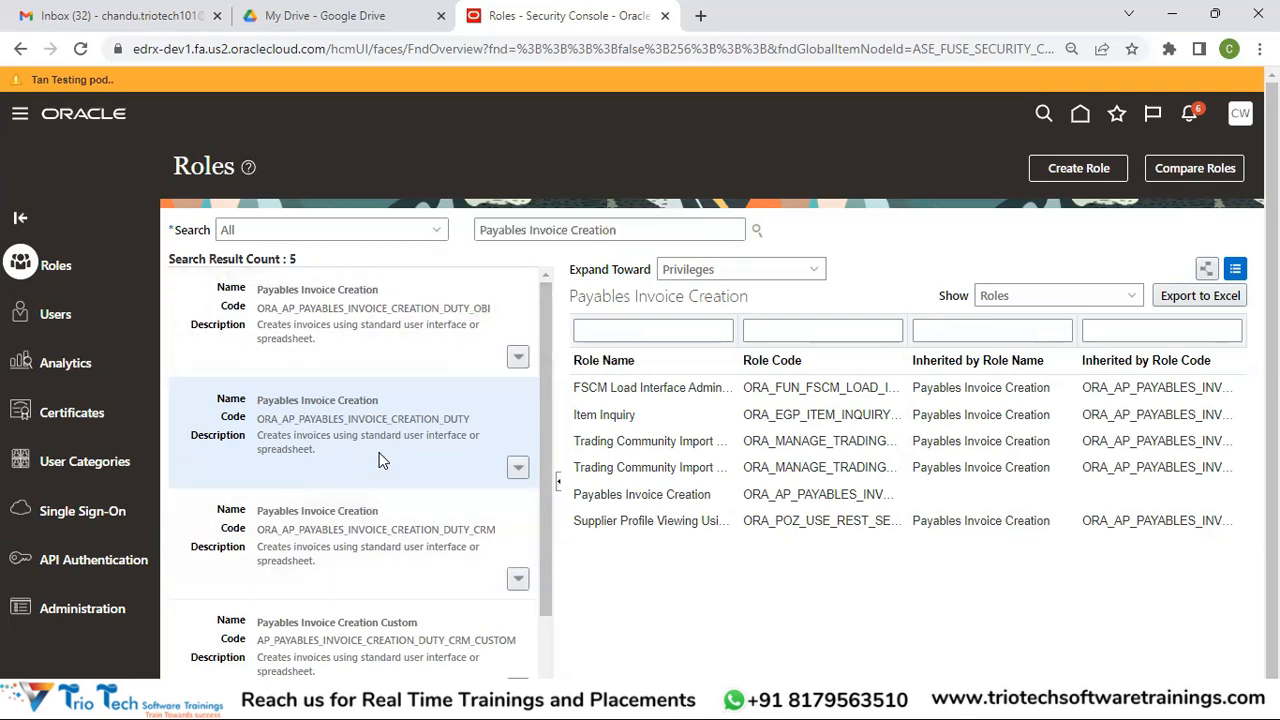
pyautogui.scroll(-1, 378, 460)
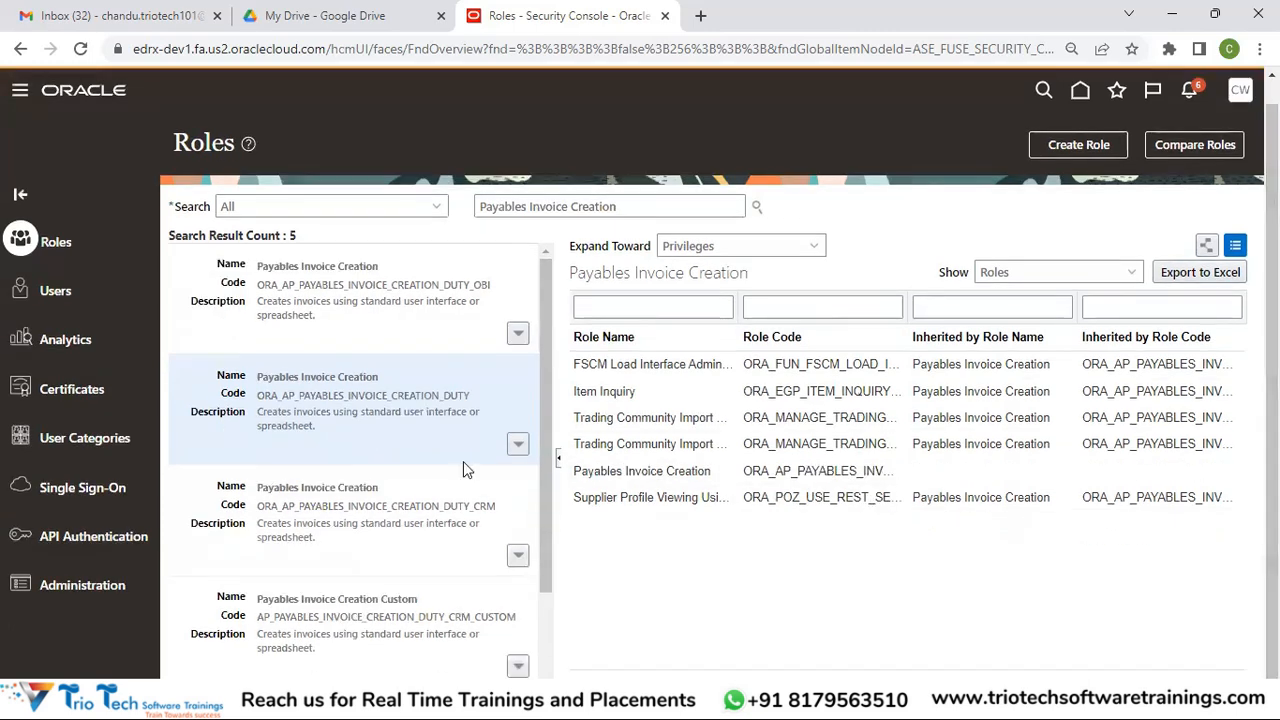
# Copy the ORA_AP_PAYABLES_INVOICE_CREATION_DUTY role using Copy top role and inherited roles
pyautogui.click(519, 446)
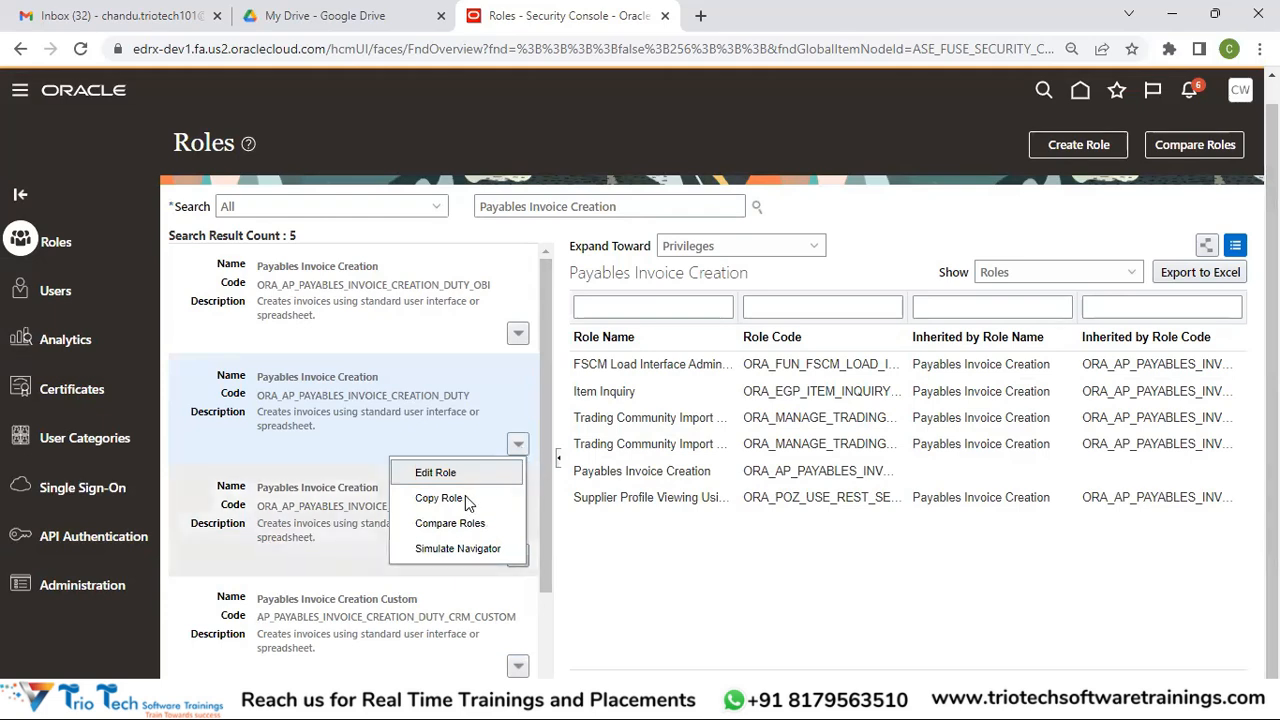
pyautogui.click(459, 499)
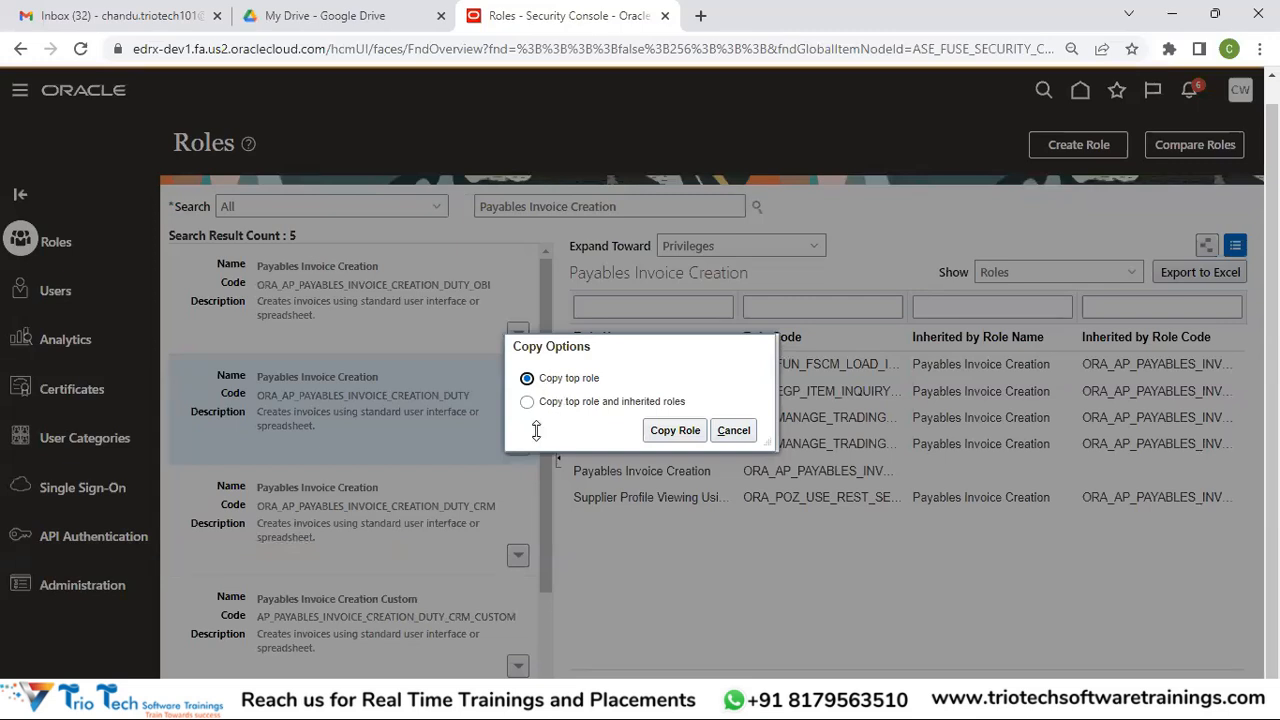
pyautogui.click(577, 404)
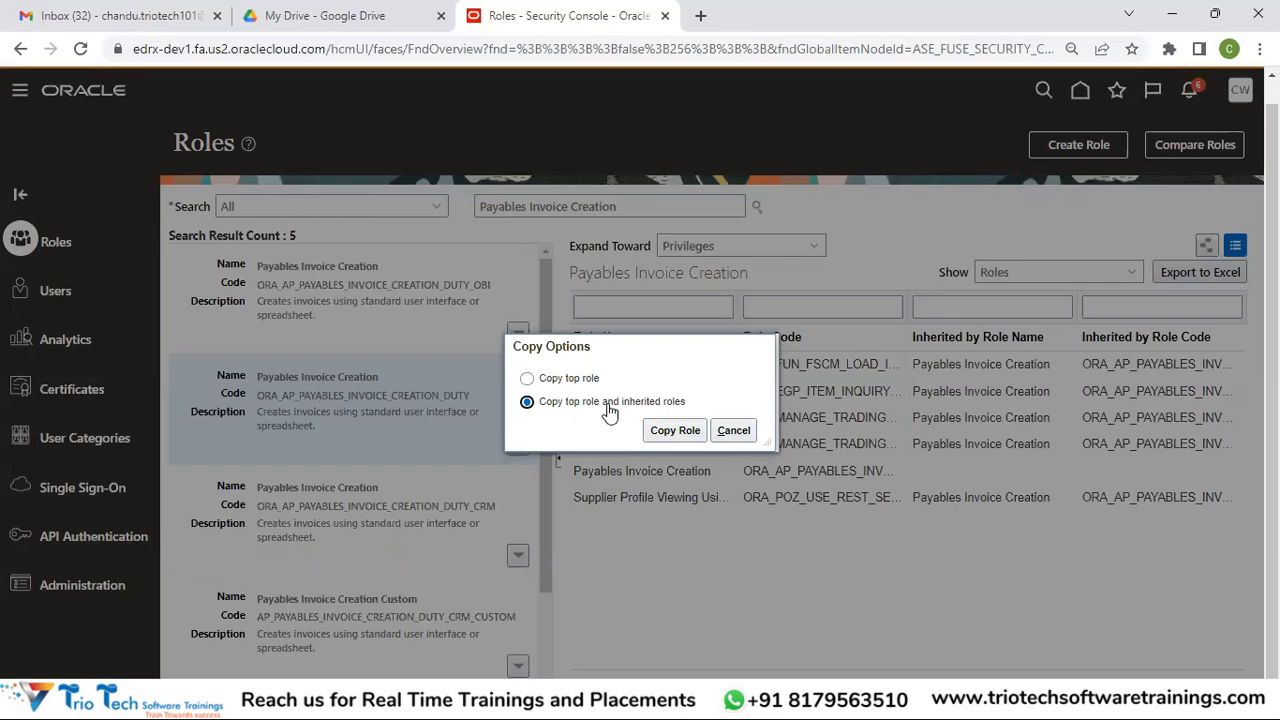
pyautogui.click(673, 432)
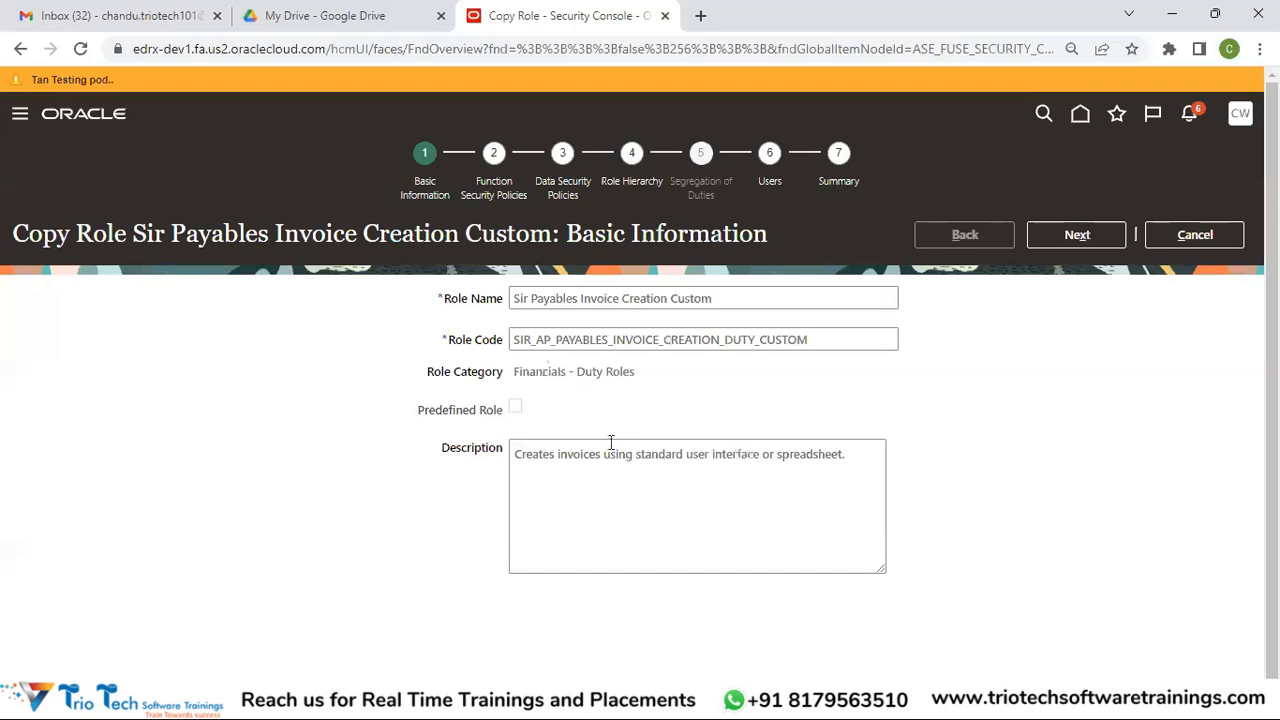
# Delete the 'Sir ' prefix so the role name reads Payables Invoice Creation Custom
pyautogui.moveTo(528, 300); pyautogui.dragTo(510, 298)
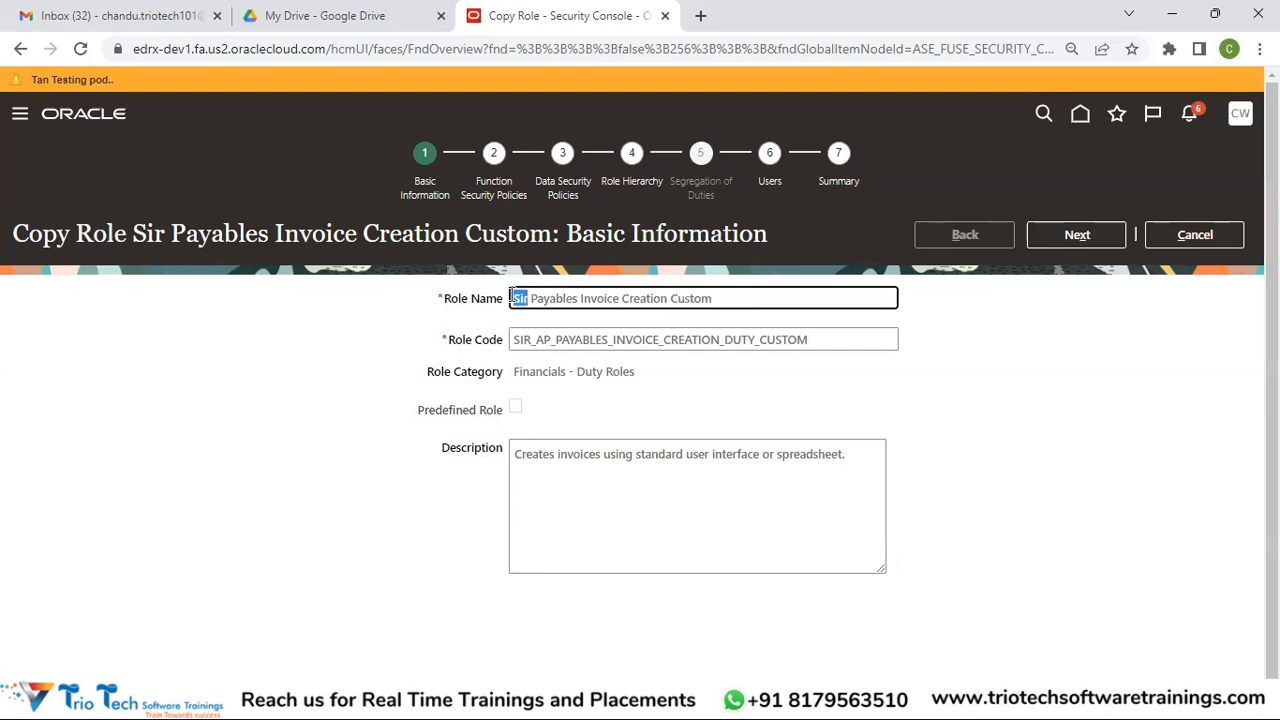
pyautogui.press('BackSpace')
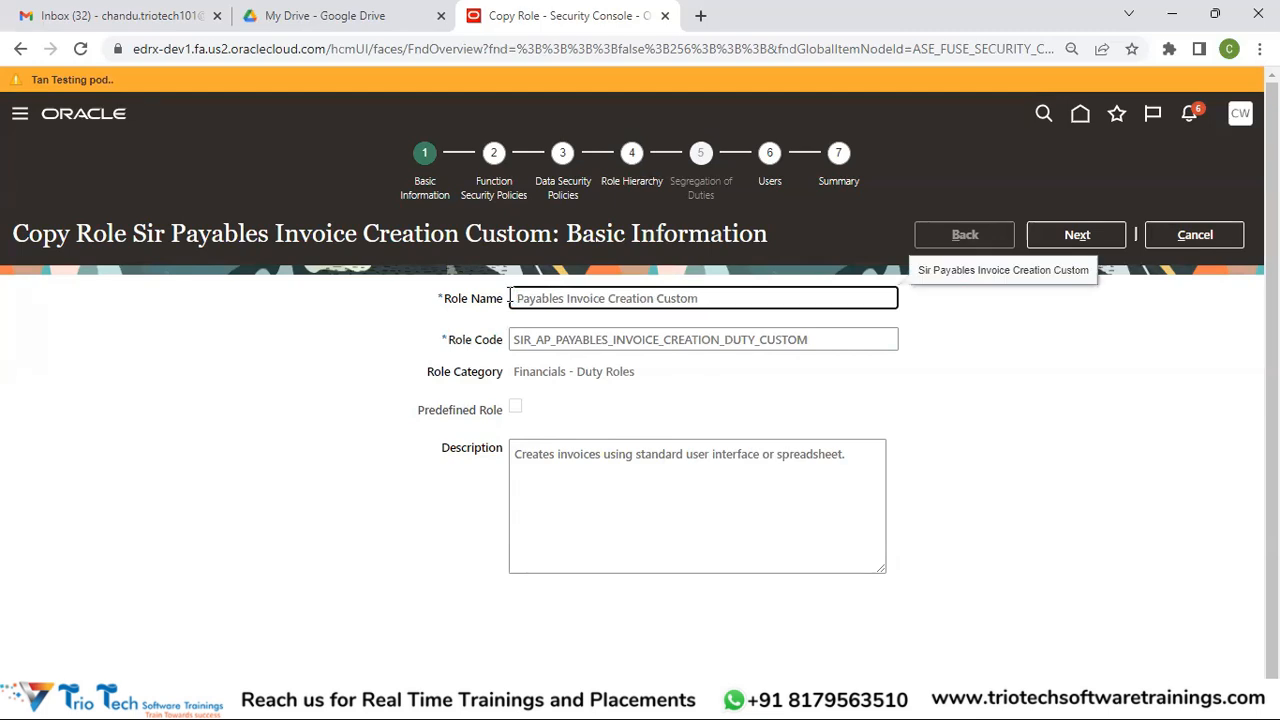
pyautogui.press('Delete')
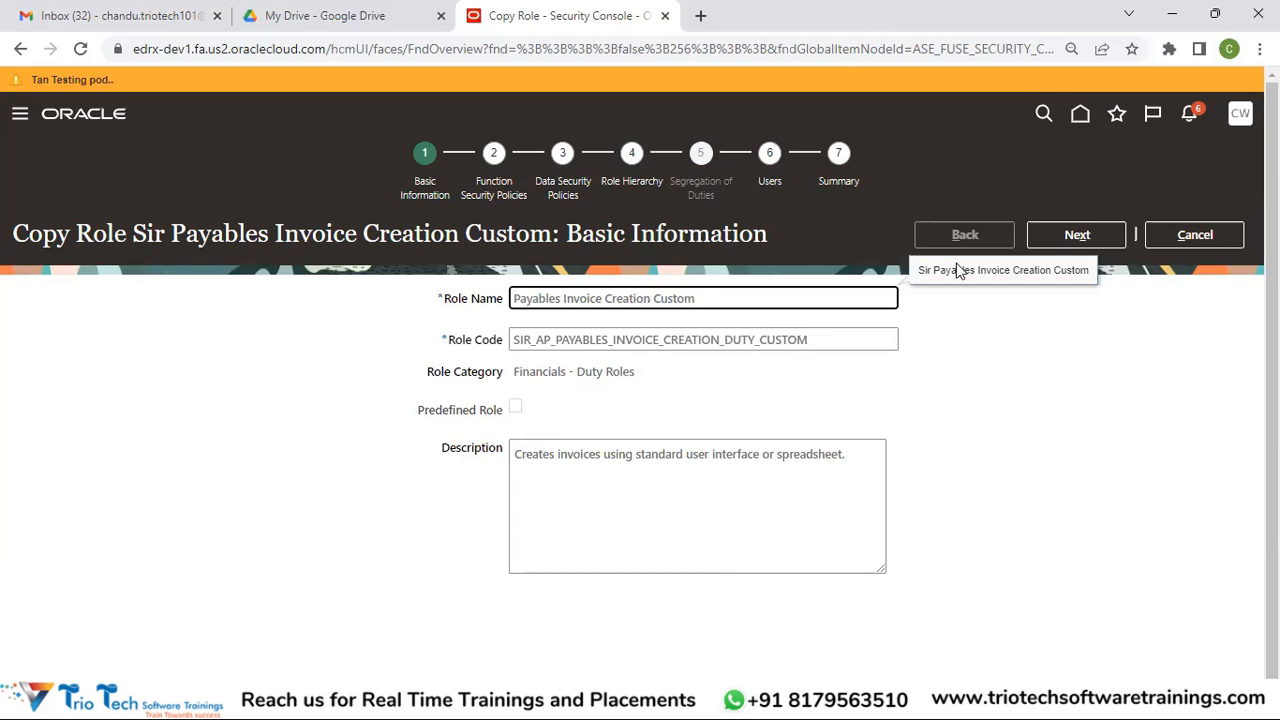
pyautogui.click(1085, 240)
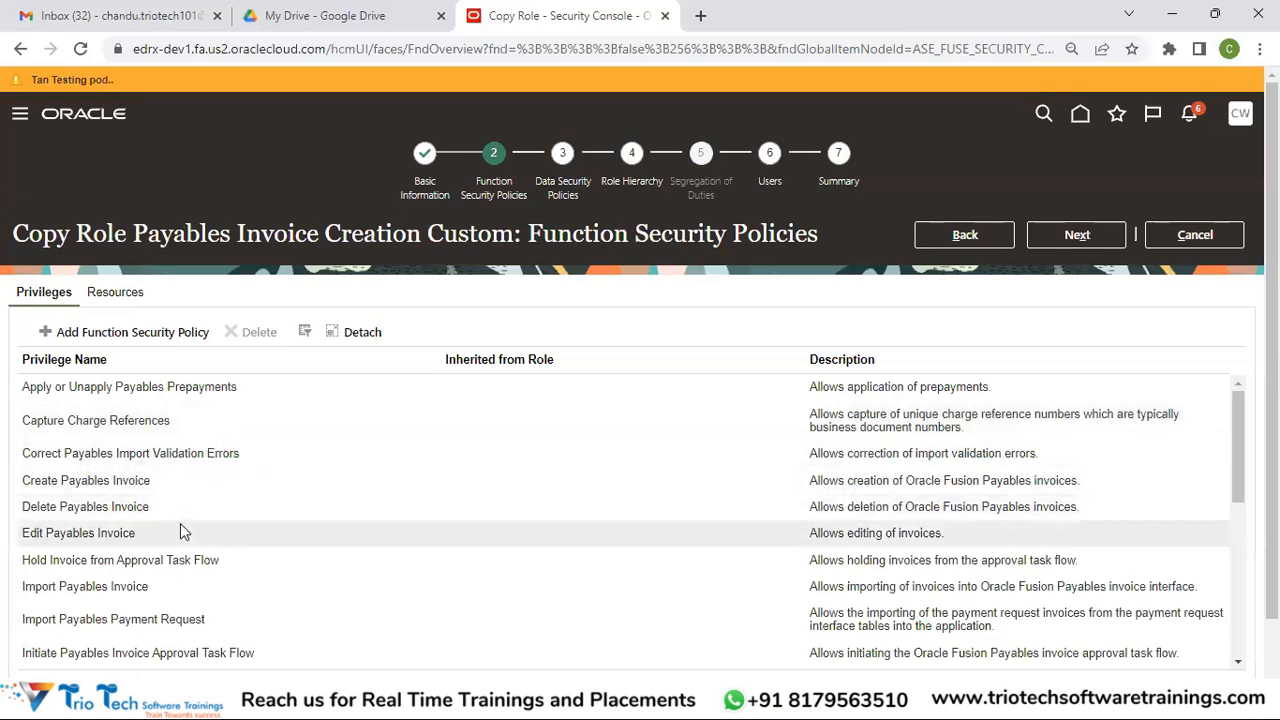
# Select the Delete Payables Invoice privilege, delete it, and confirm with Yes
pyautogui.click(150, 510)
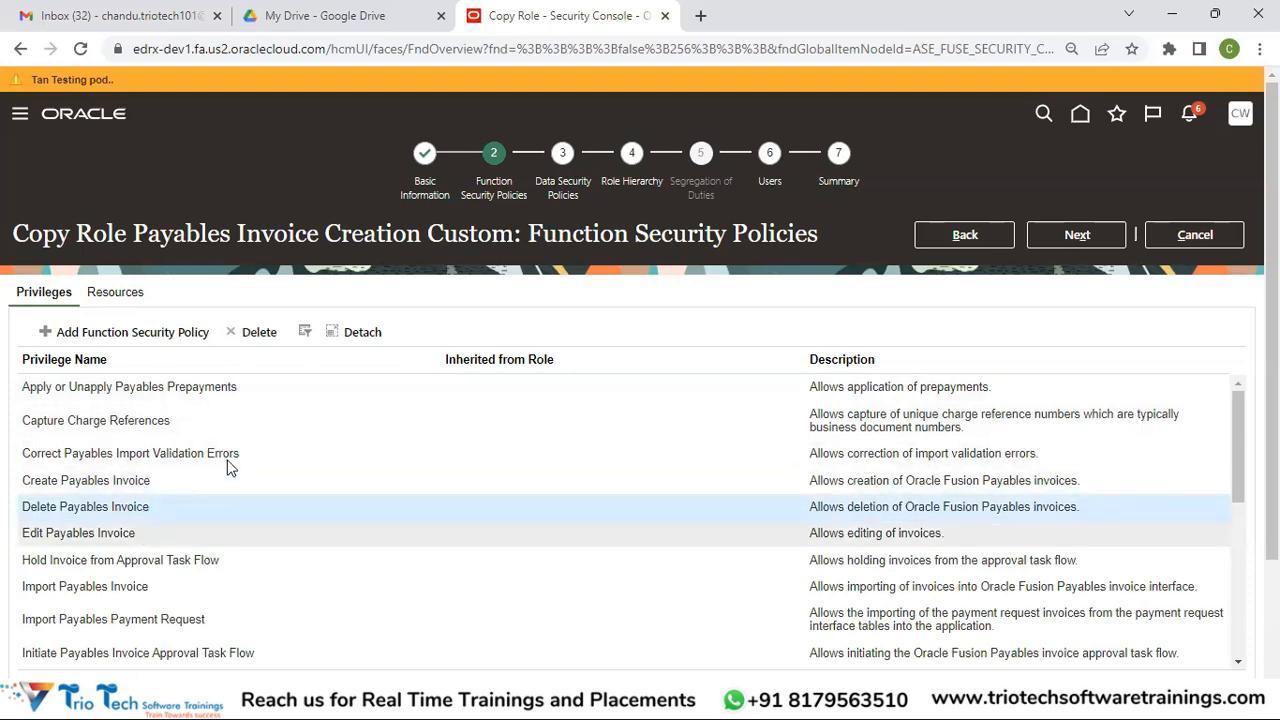
pyautogui.click(257, 335)
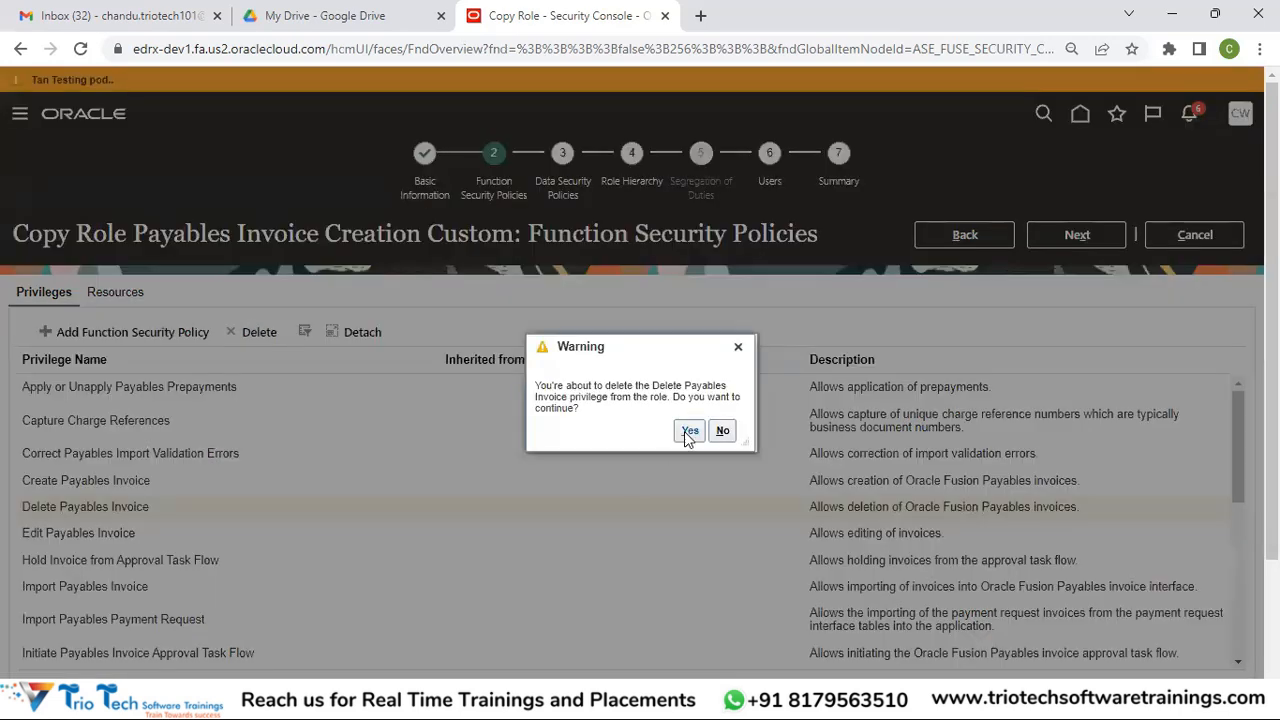
pyautogui.click(689, 432)
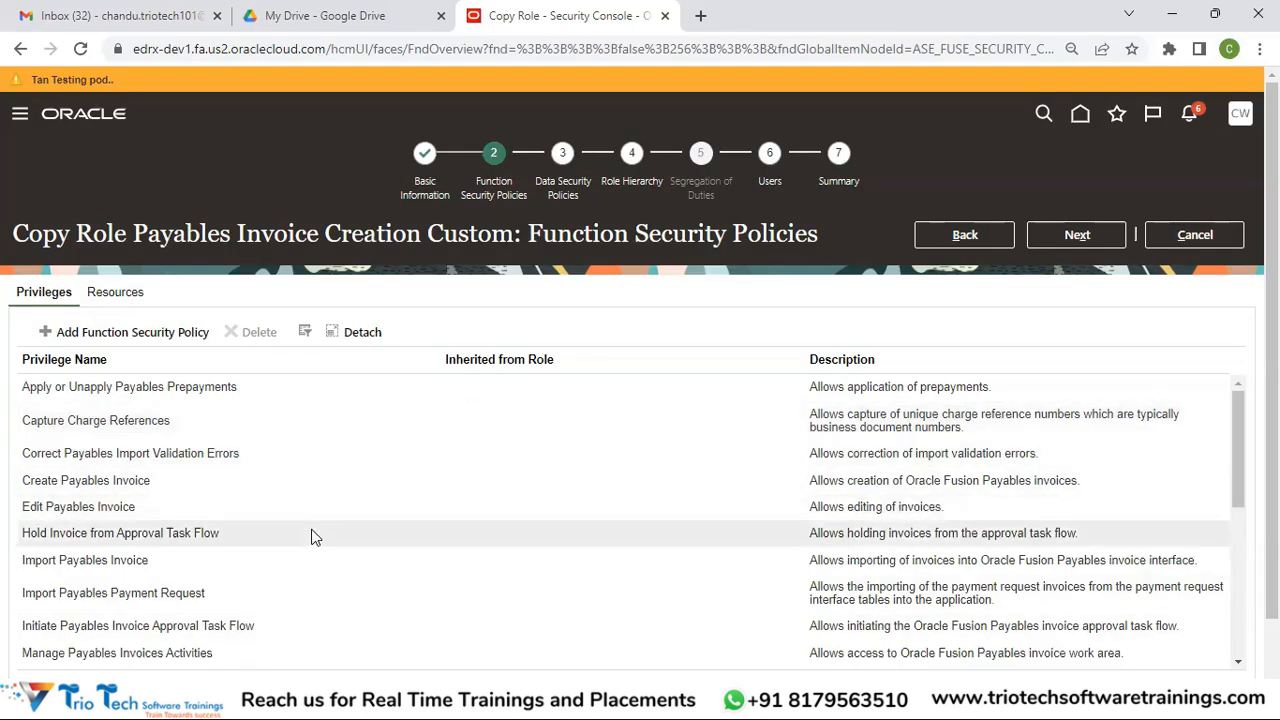
# Open Add Function Security Policy and close it without adding a privilege
pyautogui.click(133, 332)
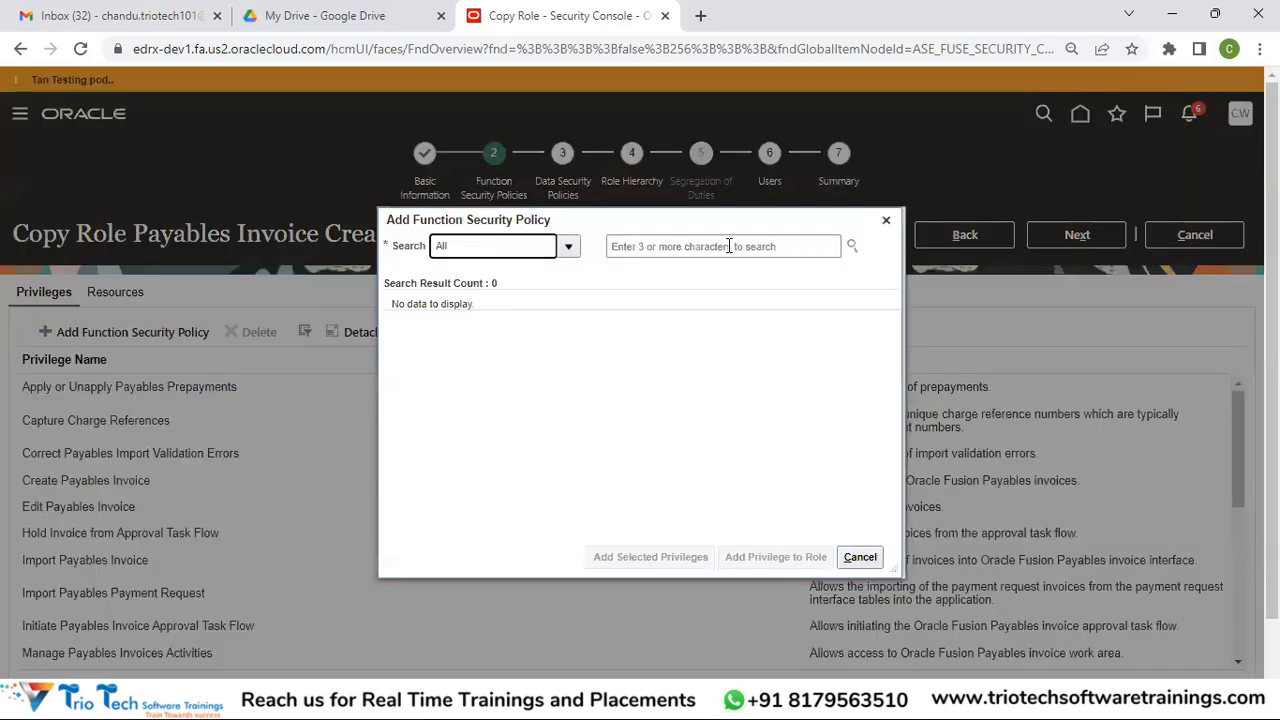
pyautogui.click(729, 246)
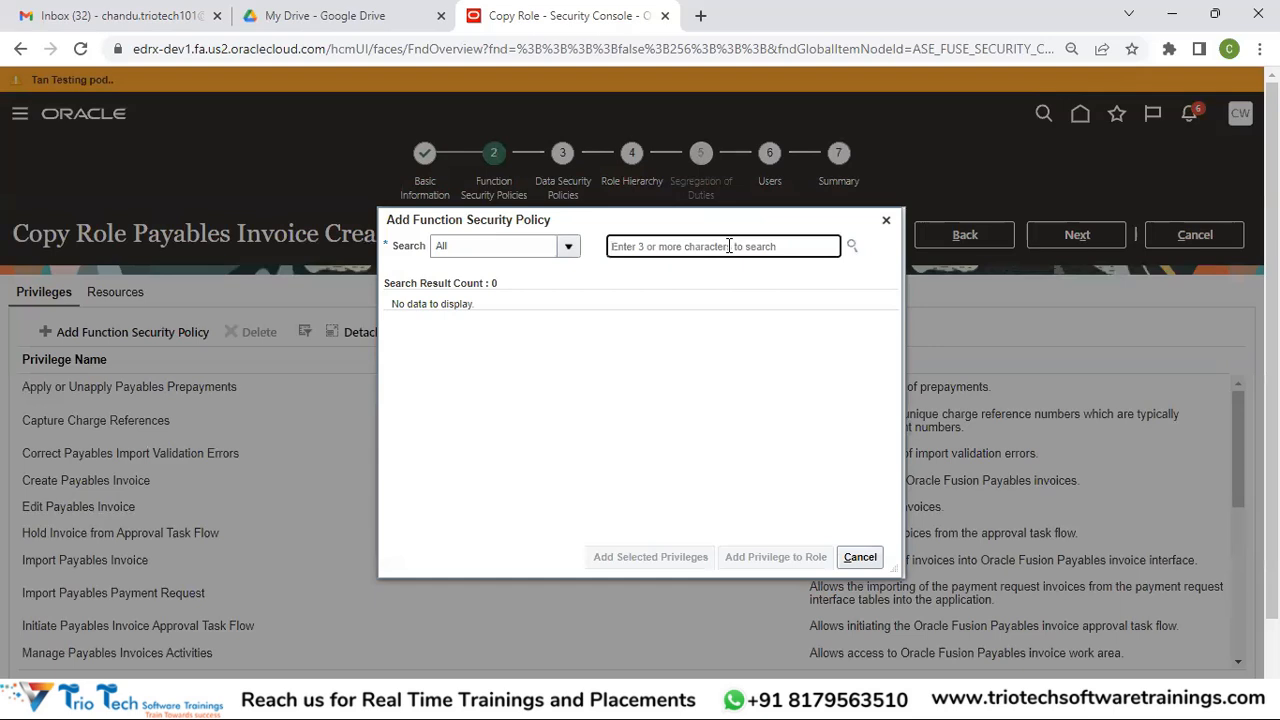
pyautogui.click(887, 222)
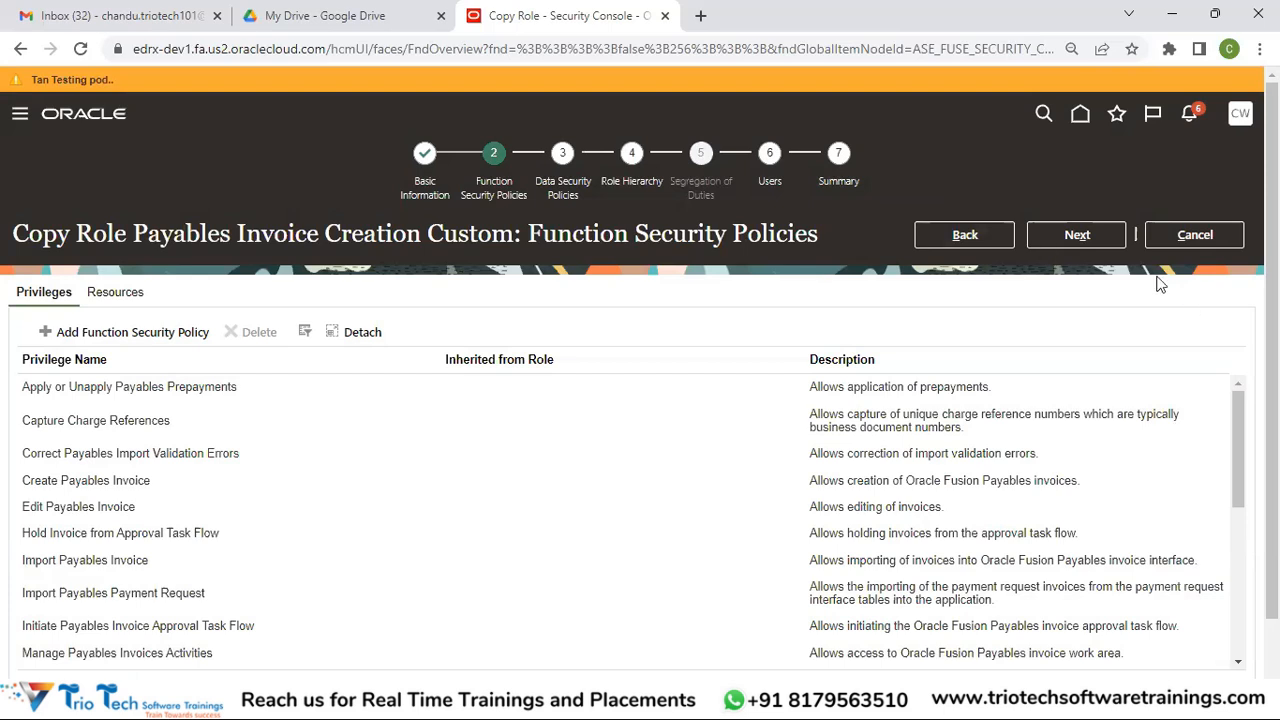
# Page past Data Security Policies to Role Hierarchy, which lists five inherited roles
pyautogui.click(1084, 236)
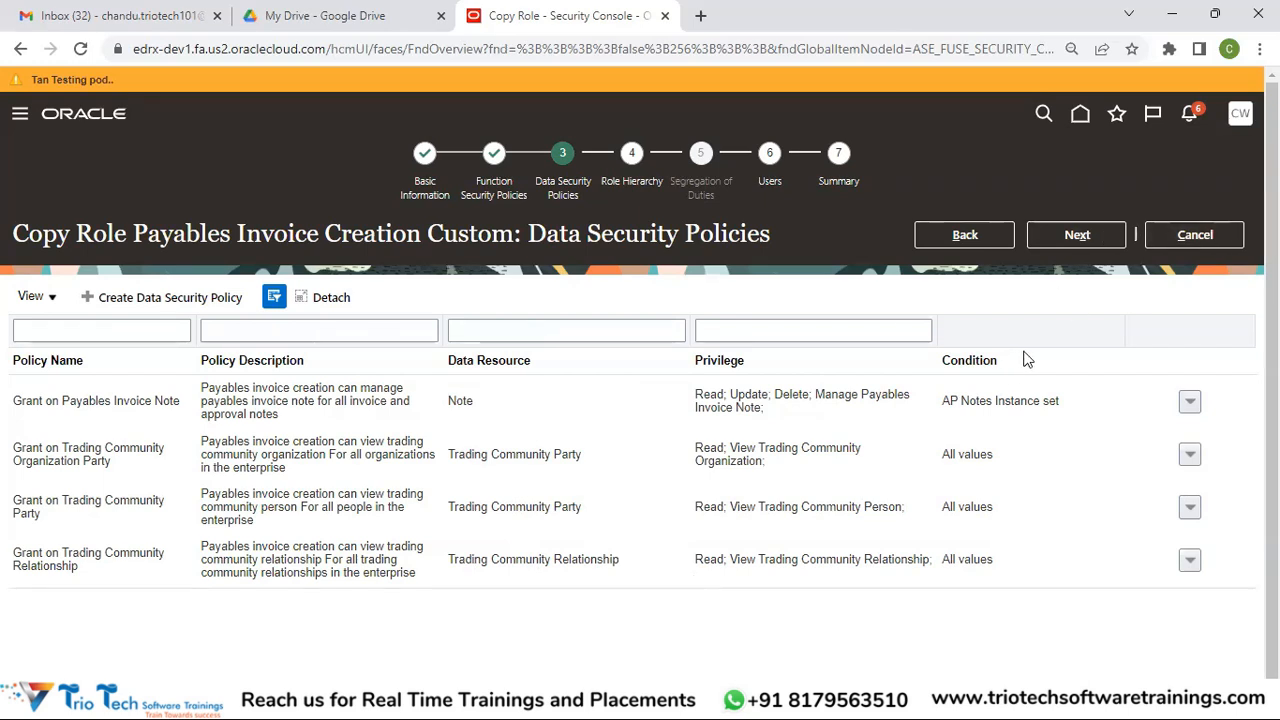
pyautogui.click(1076, 248)
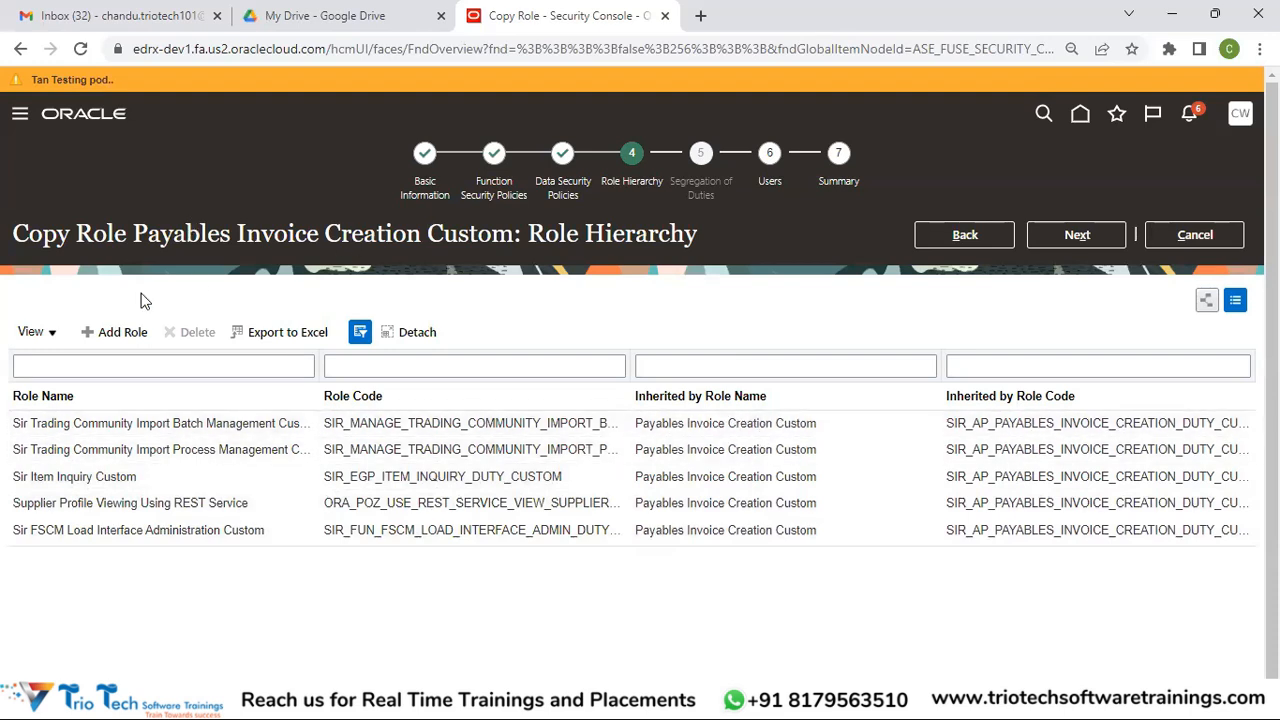
# Go from Role Hierarchy to the Users step of Payables Invoice Creation Custom, which has no users
pyautogui.click(1077, 238)
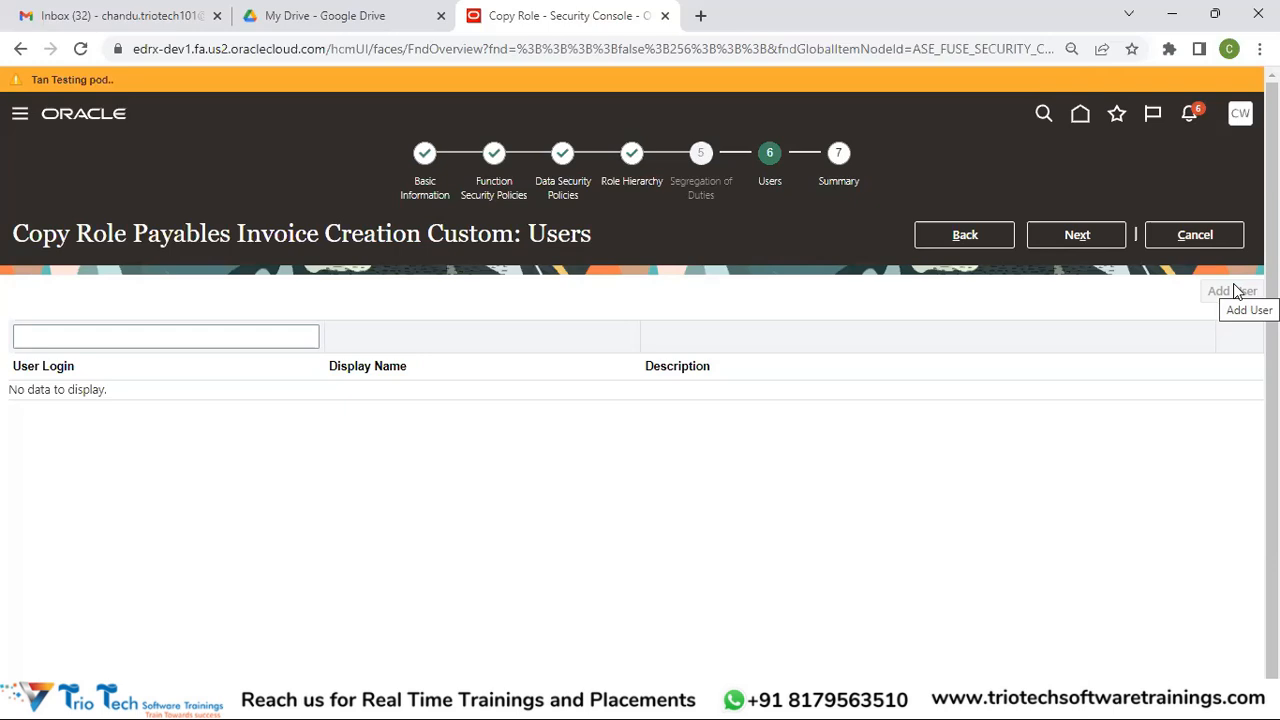
# Check the Summary showing one removed privilege, then cancel back to the Roles search results
pyautogui.click(1111, 234)
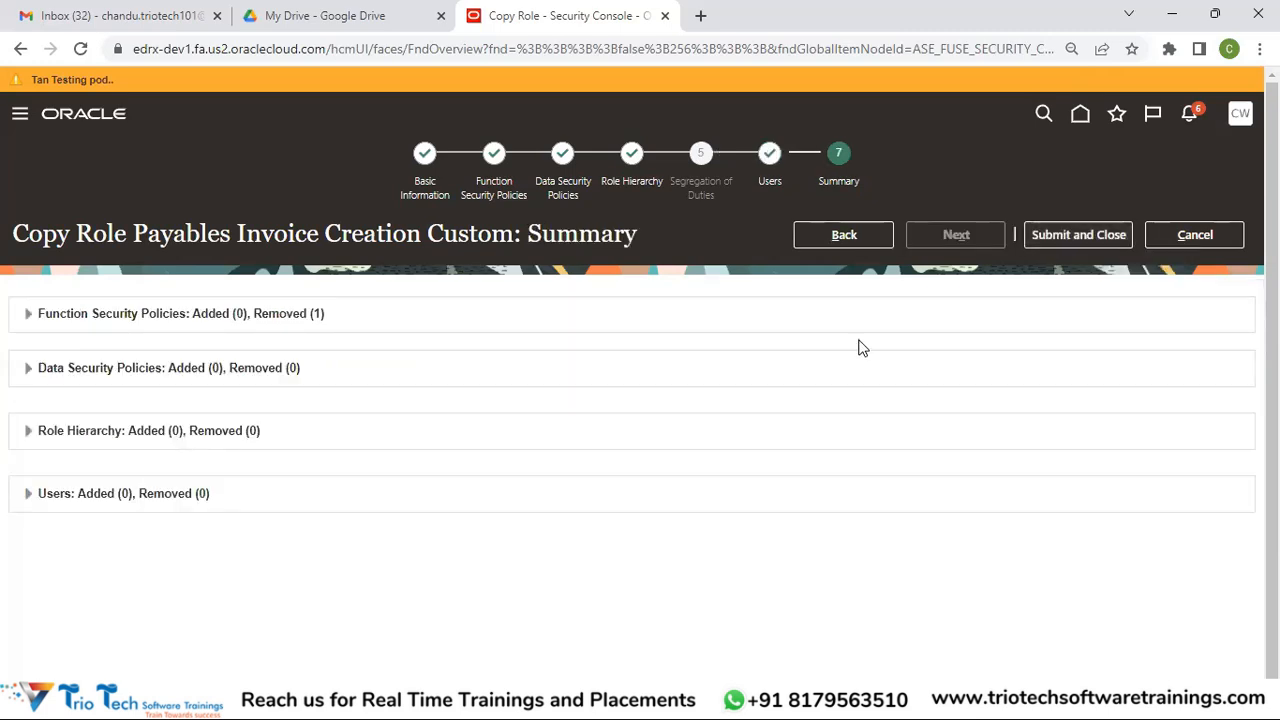
pyautogui.click(1212, 232)
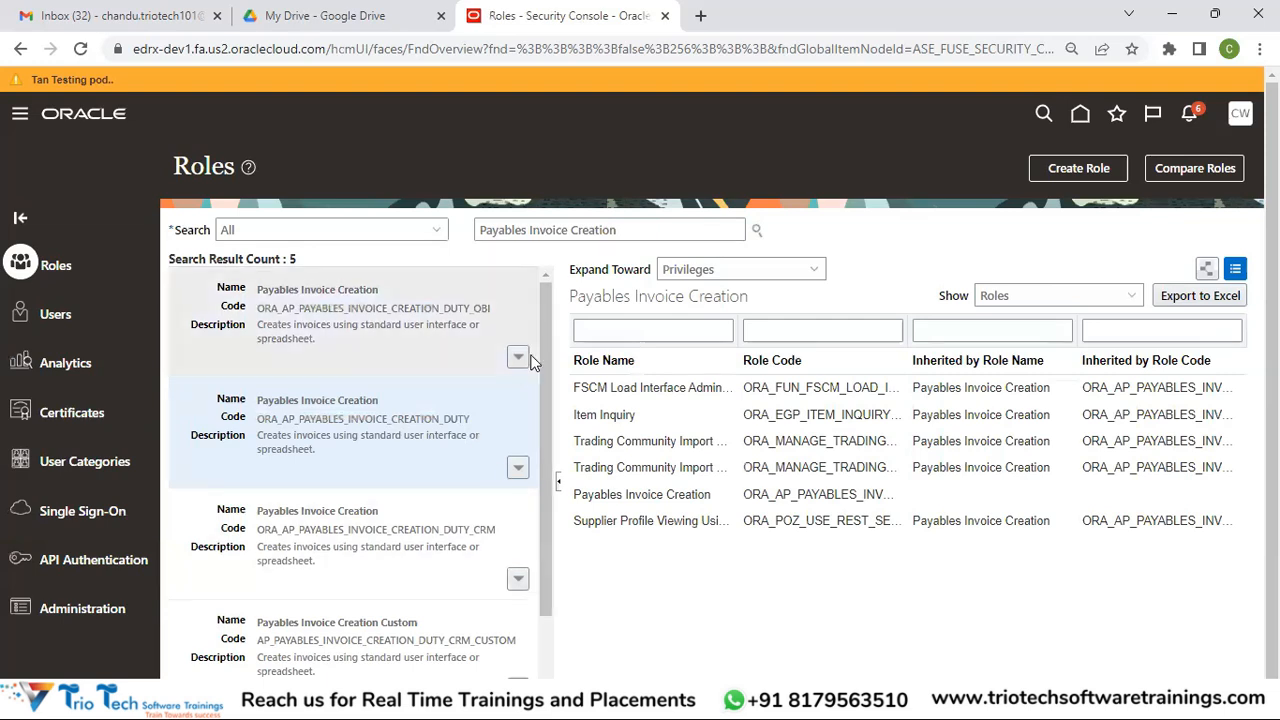
# Search roles for Accounts Payable Invoice Supervisor and open the actions menu on its result
pyautogui.moveTo(706, 230); pyautogui.dragTo(418, 230)
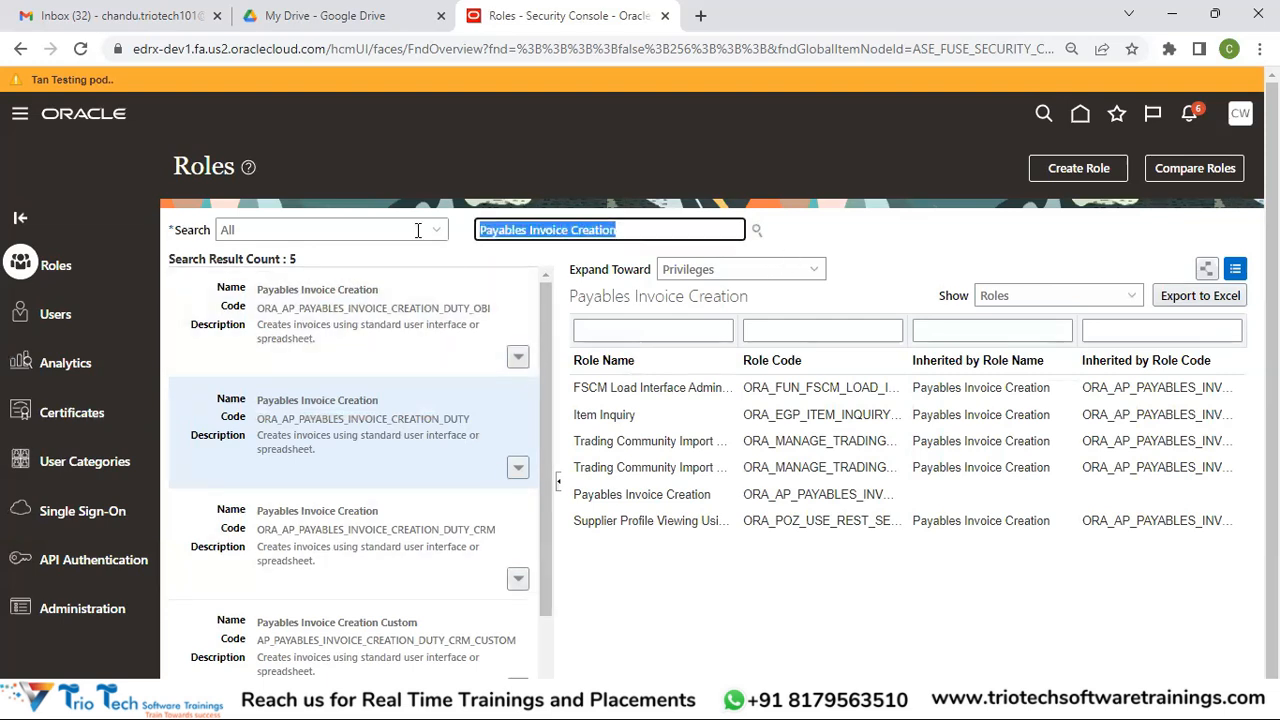
pyautogui.click(438, 230)
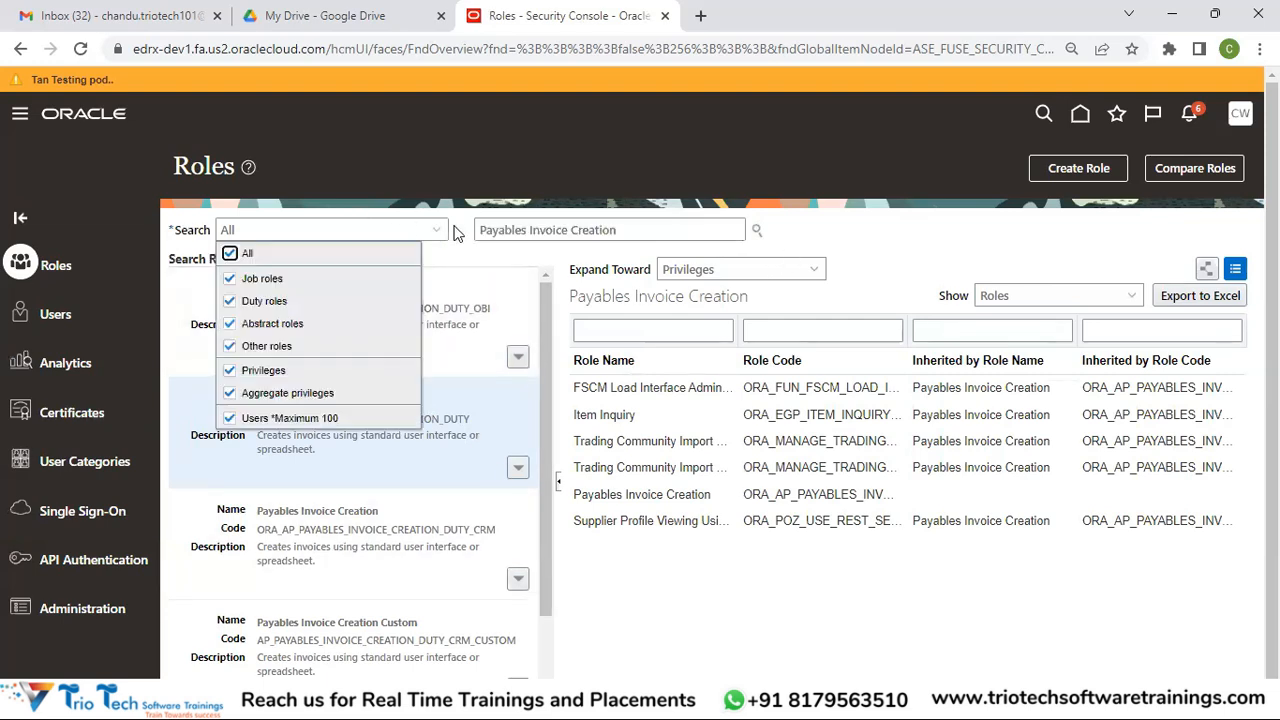
pyautogui.moveTo(640, 229); pyautogui.dragTo(467, 226)
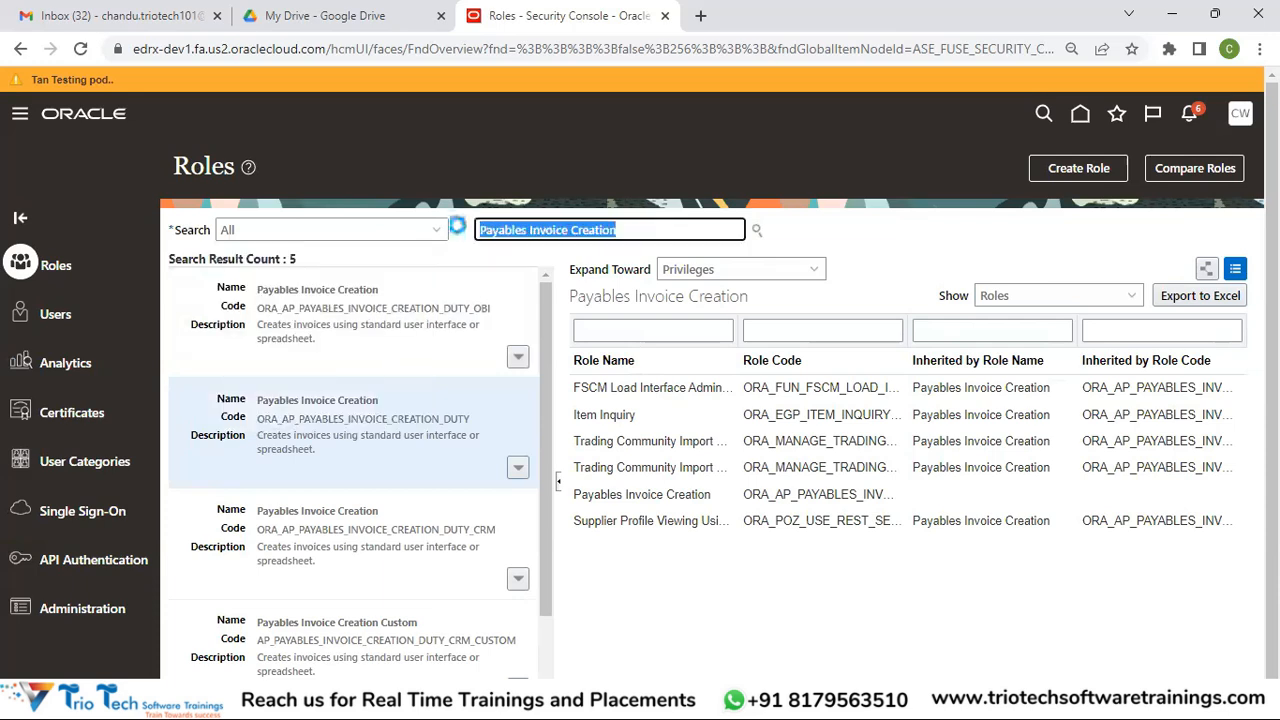
pyautogui.write('Accounts Payab')
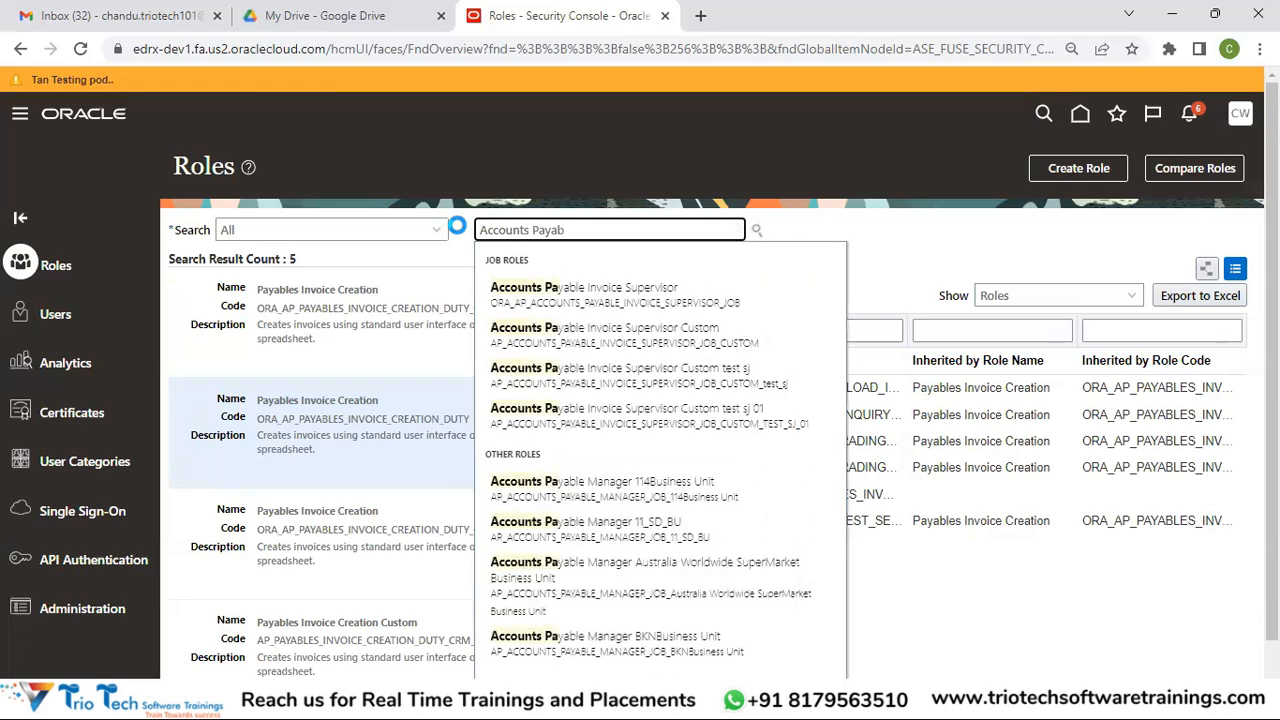
pyautogui.click(664, 300)
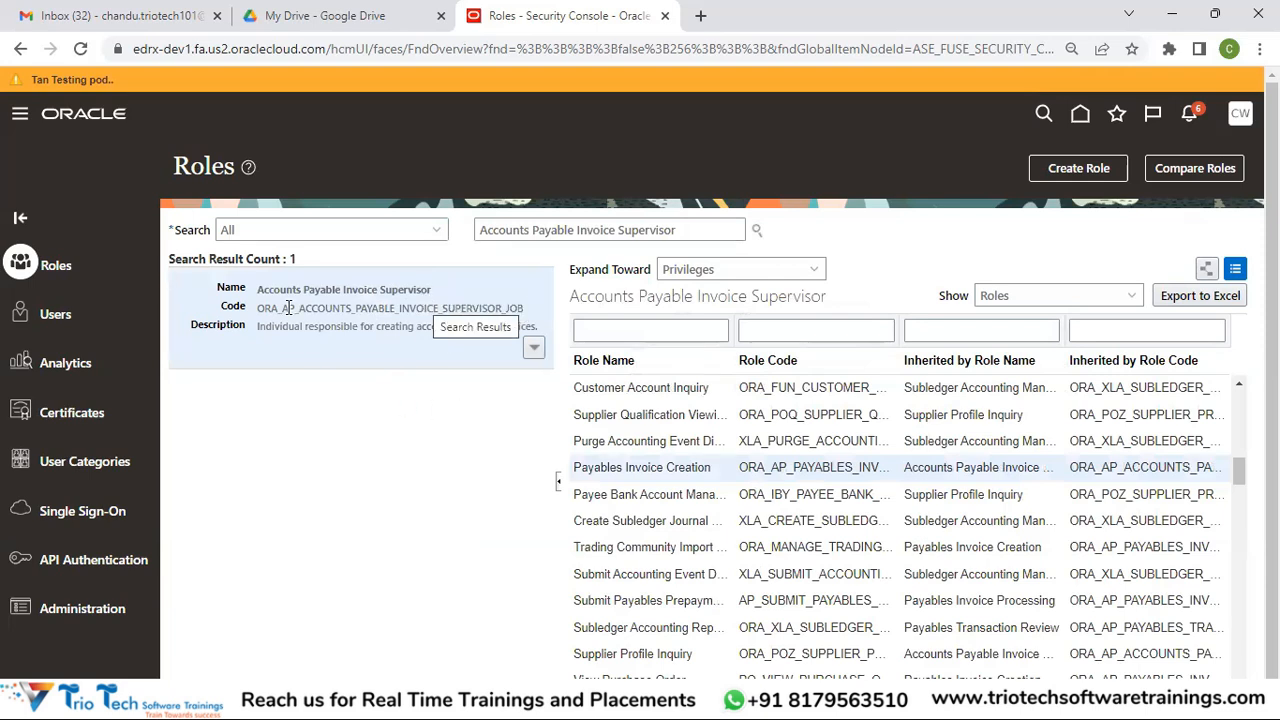
pyautogui.moveTo(258, 313); pyautogui.dragTo(523, 309)
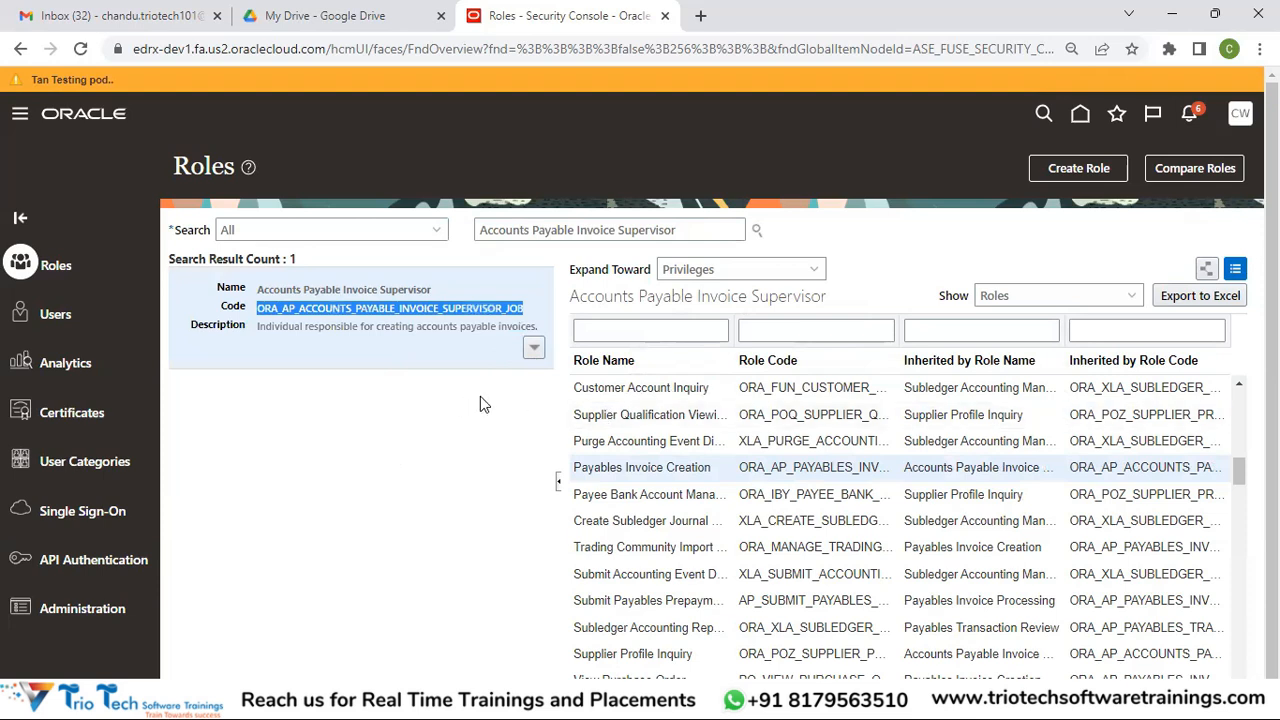
pyautogui.click(535, 350)
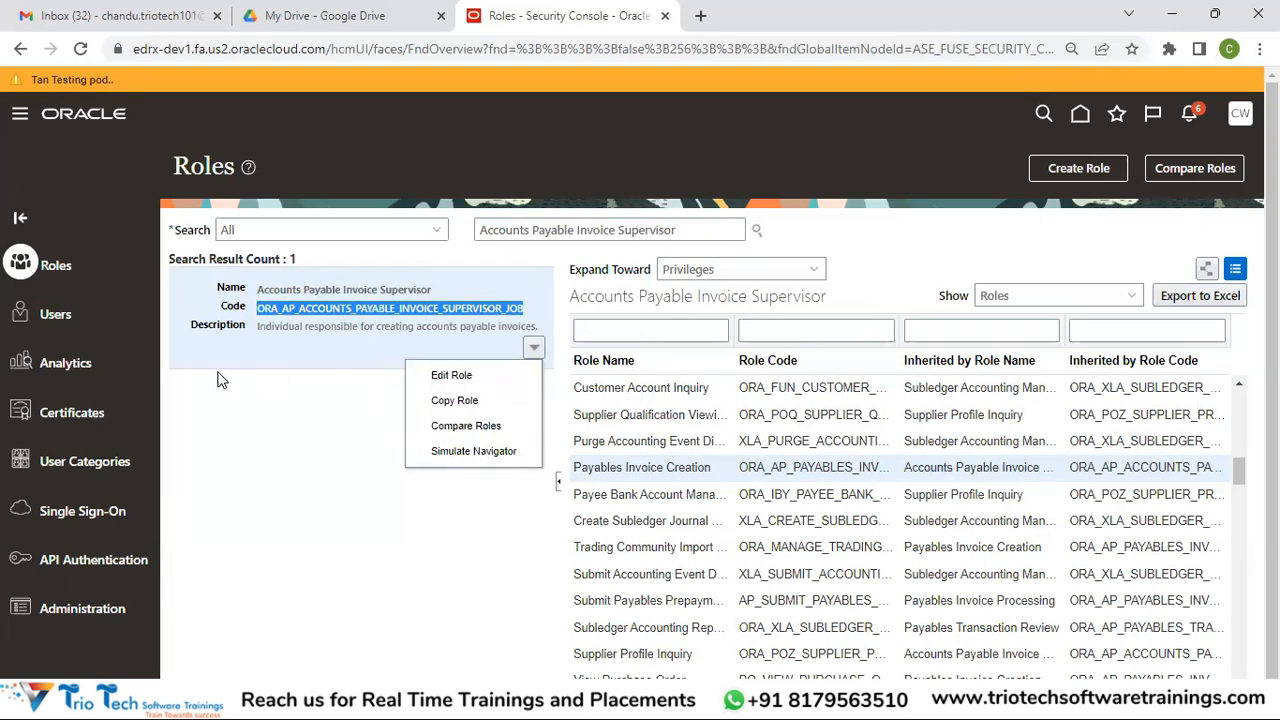
# Copy Accounts Payable Invoice Supervisor using 'Copy top role and inherited roles' to reach Basic Information
pyautogui.click(456, 410)
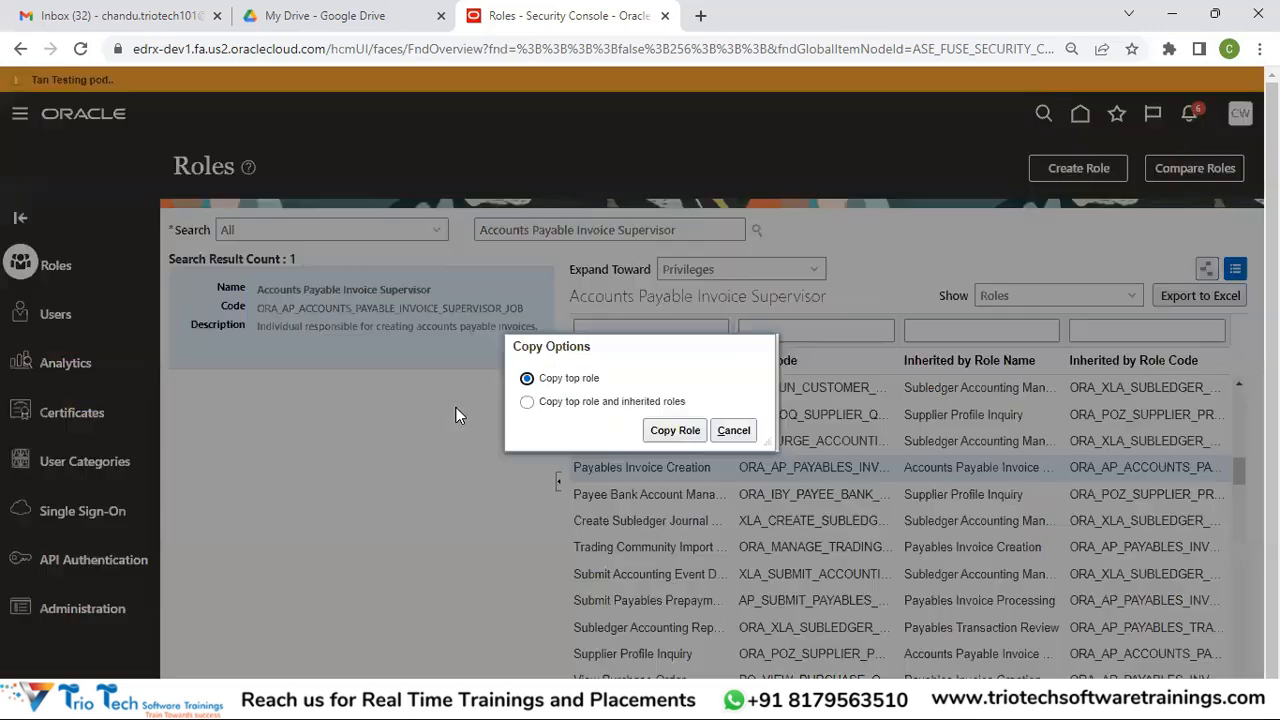
pyautogui.click(600, 401)
pyautogui.click(675, 430)
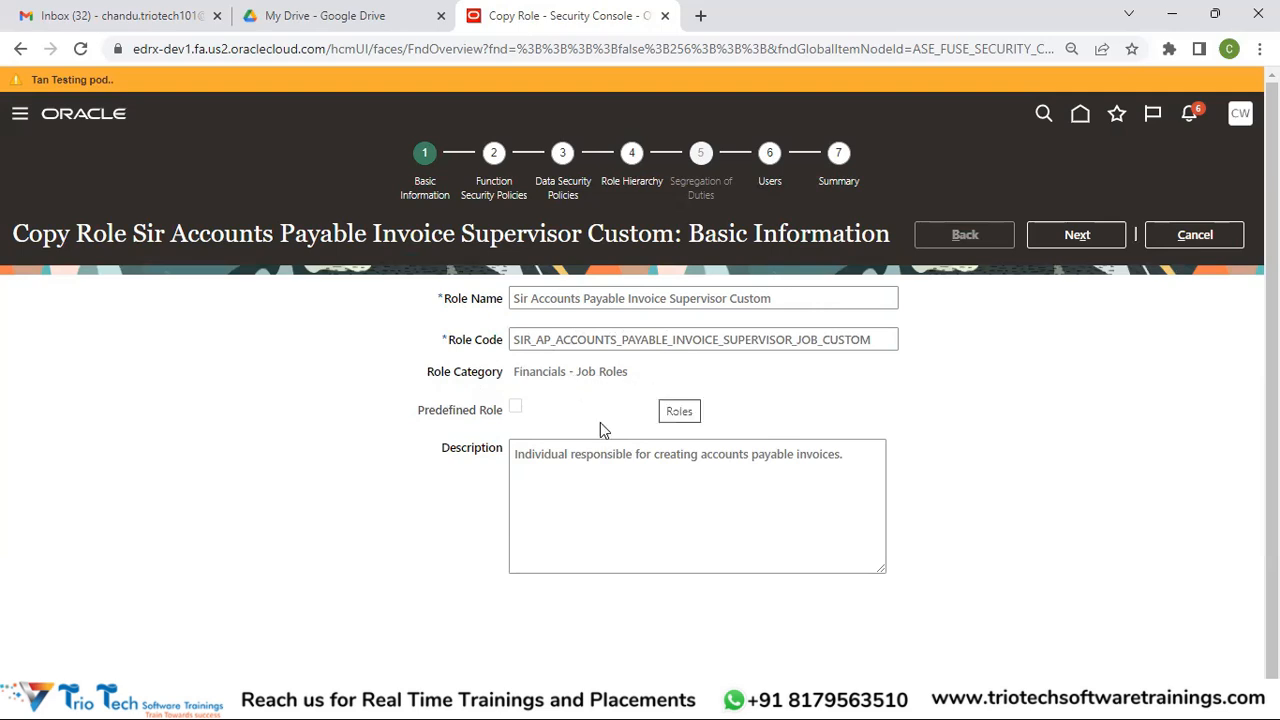
# Page the supervisor copy through Function Security Policies and Data Security Policies toward Role Hierarchy
pyautogui.click(1091, 246)
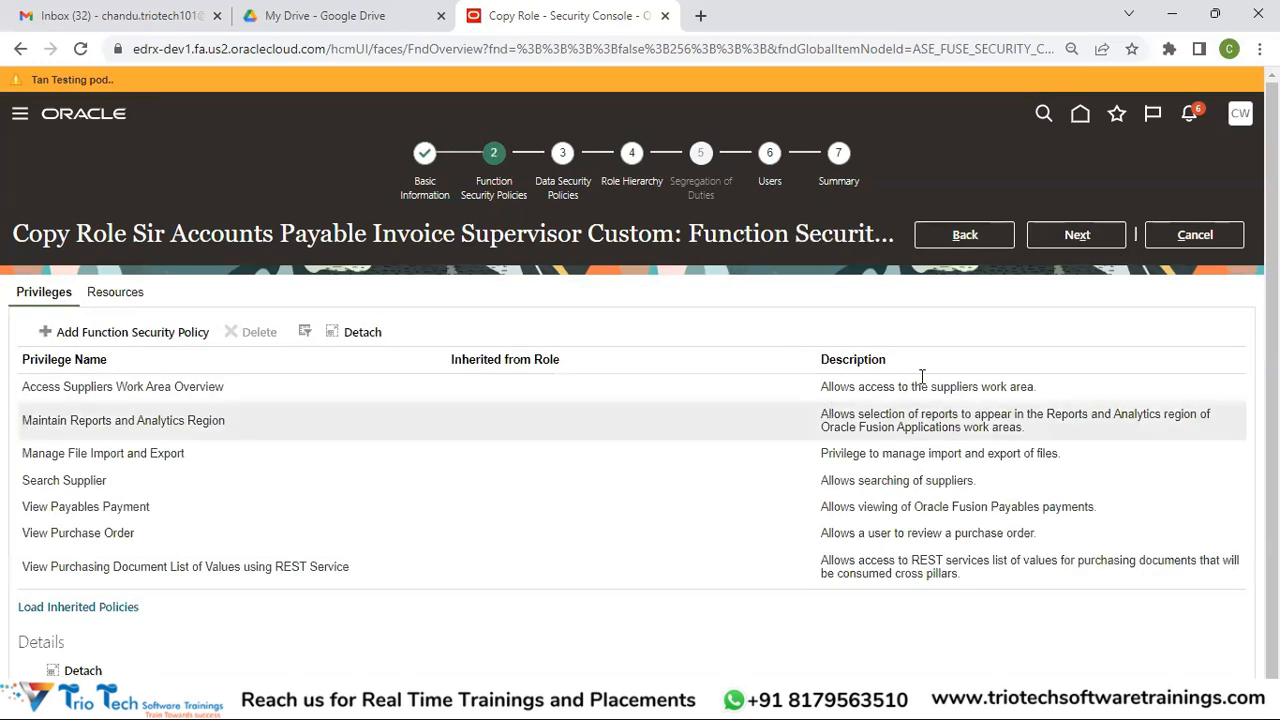
pyautogui.click(1074, 235)
pyautogui.click(1074, 235)
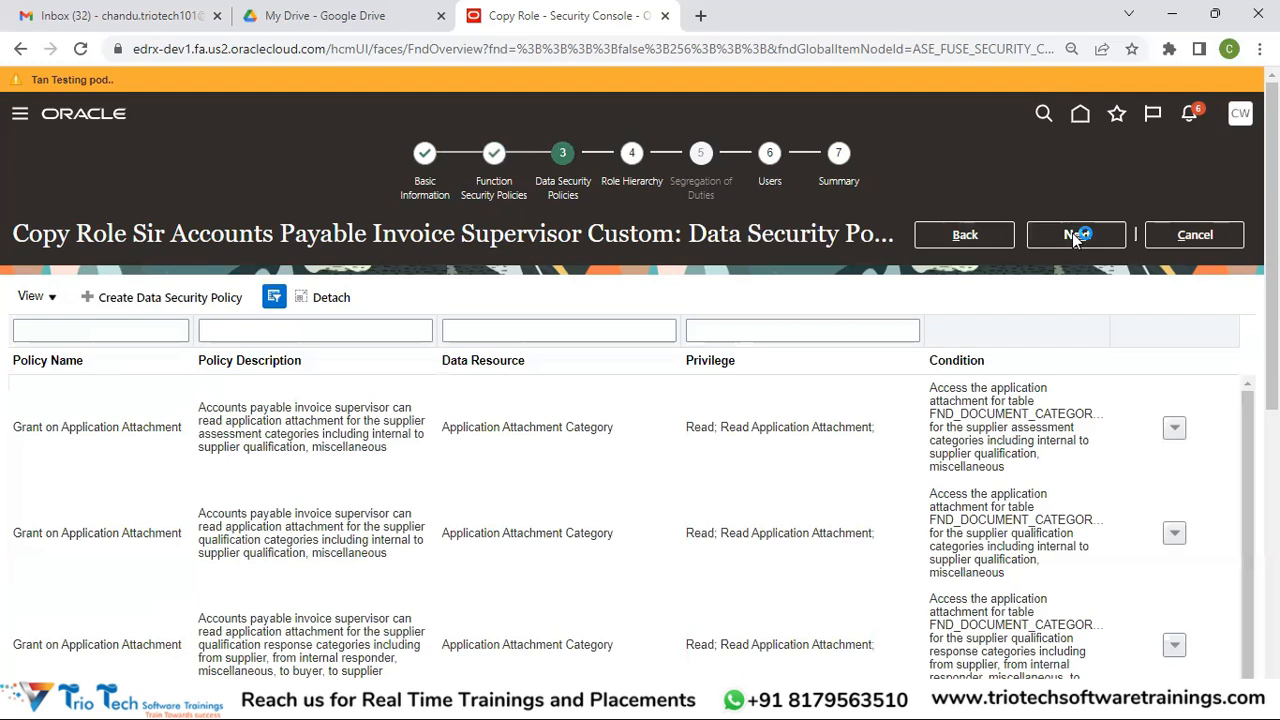
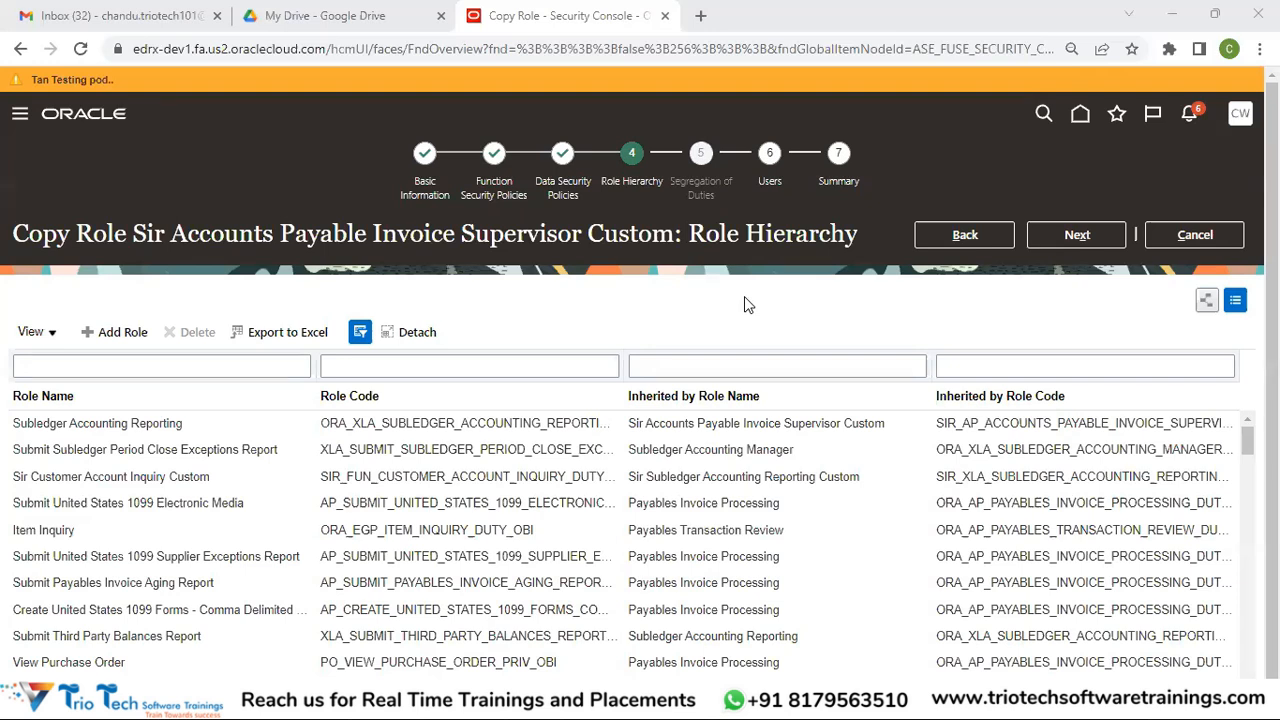
# Cancel the Copy Role wizard for Accounts Payable Invoice Supervisor, returning to the Roles page
pyautogui.click(1193, 234)
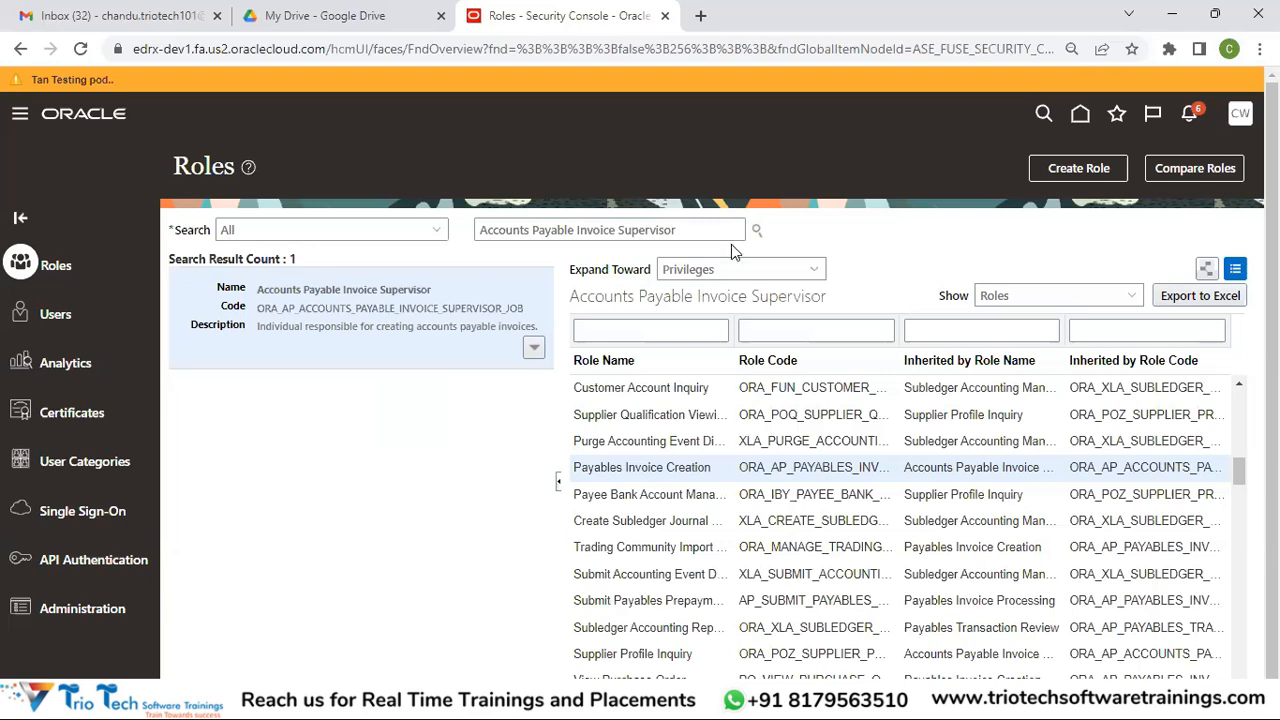
# From the Roles page, start Create Role to reach an empty Basic Information form
pyautogui.click(1239, 118)
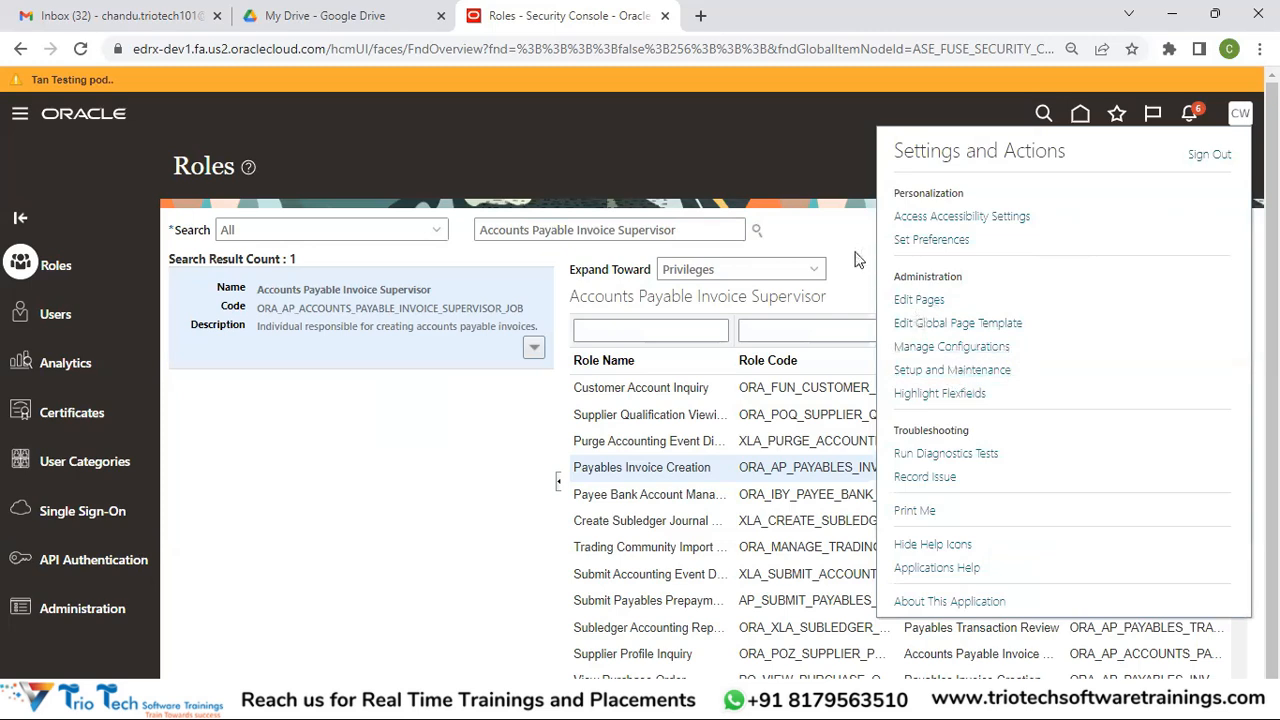
pyautogui.click(812, 201)
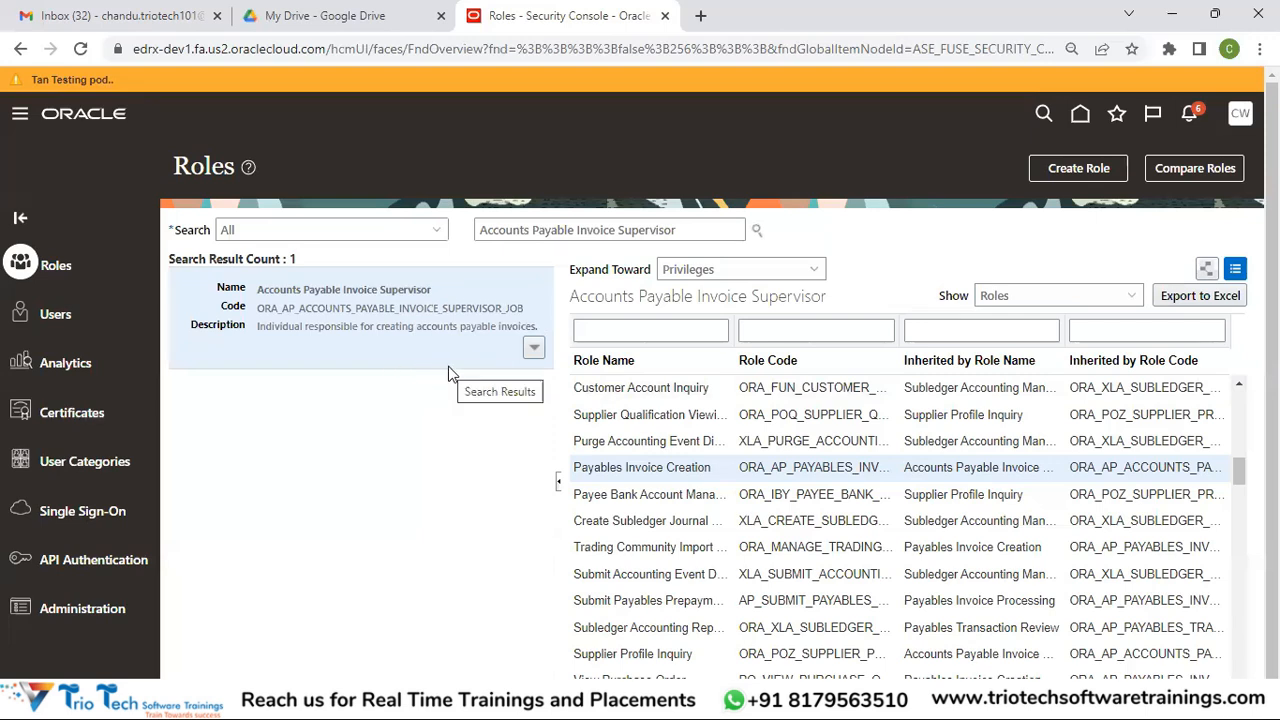
pyautogui.moveTo(678, 236); pyautogui.dragTo(443, 230)
pyautogui.click(443, 230)
pyautogui.click(696, 230)
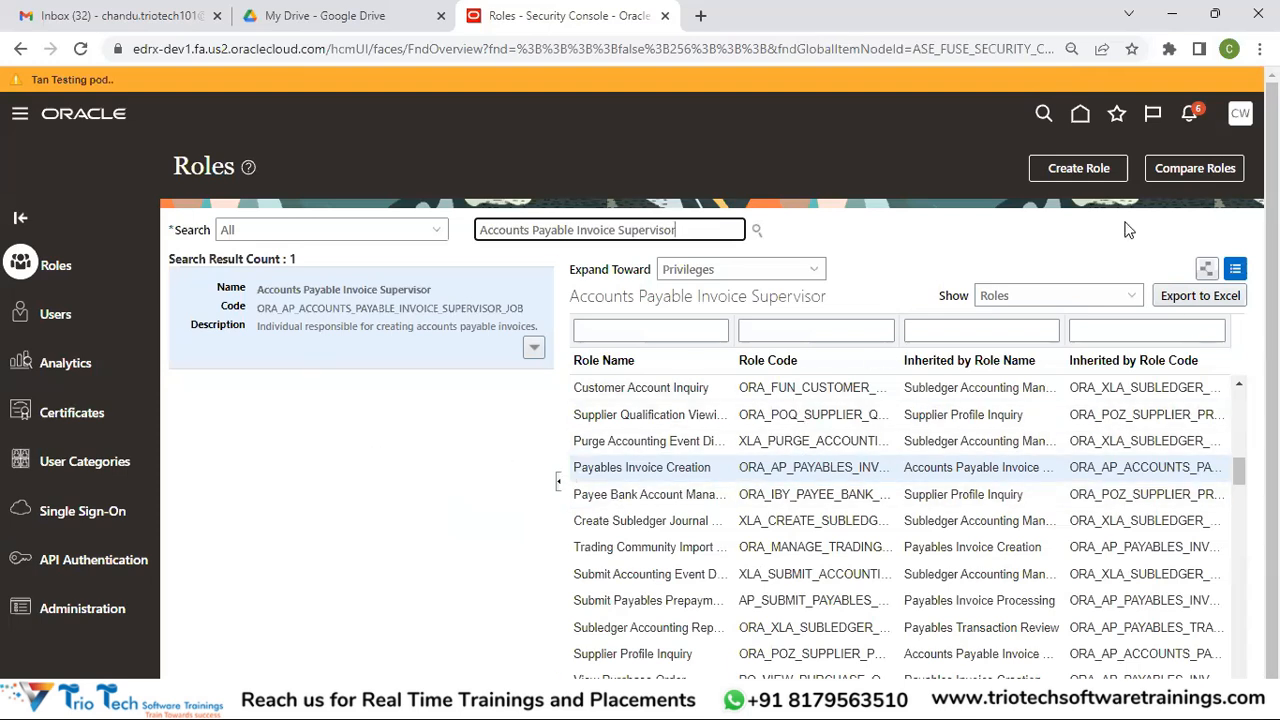
pyautogui.click(1070, 170)
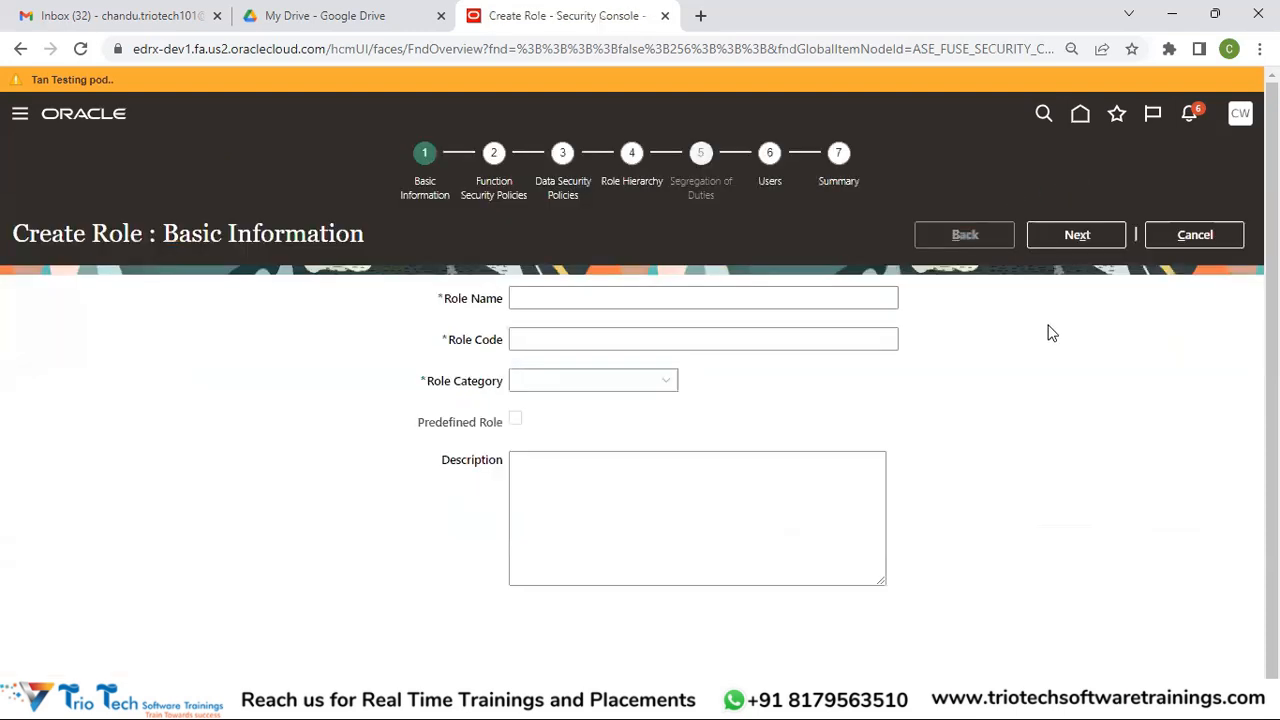
pyautogui.click(1210, 240)
pyautogui.click(1070, 172)
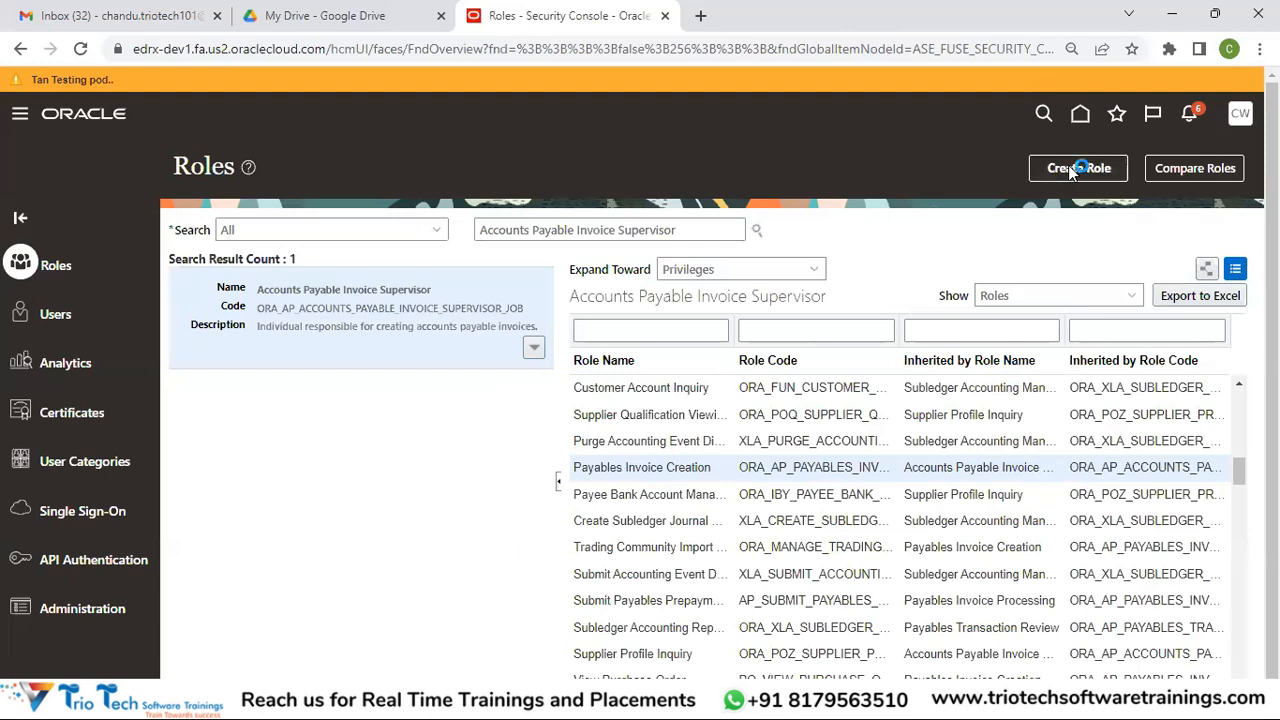
pyautogui.click(550, 293)
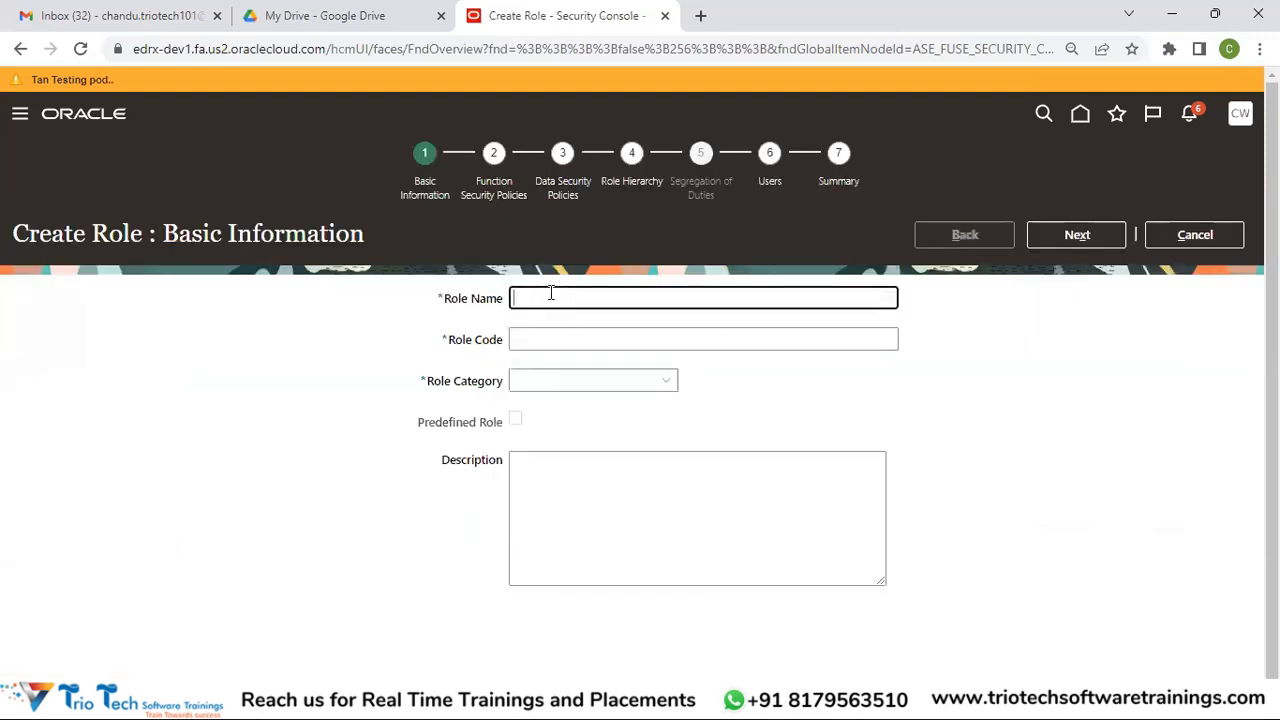
pyautogui.click(517, 338)
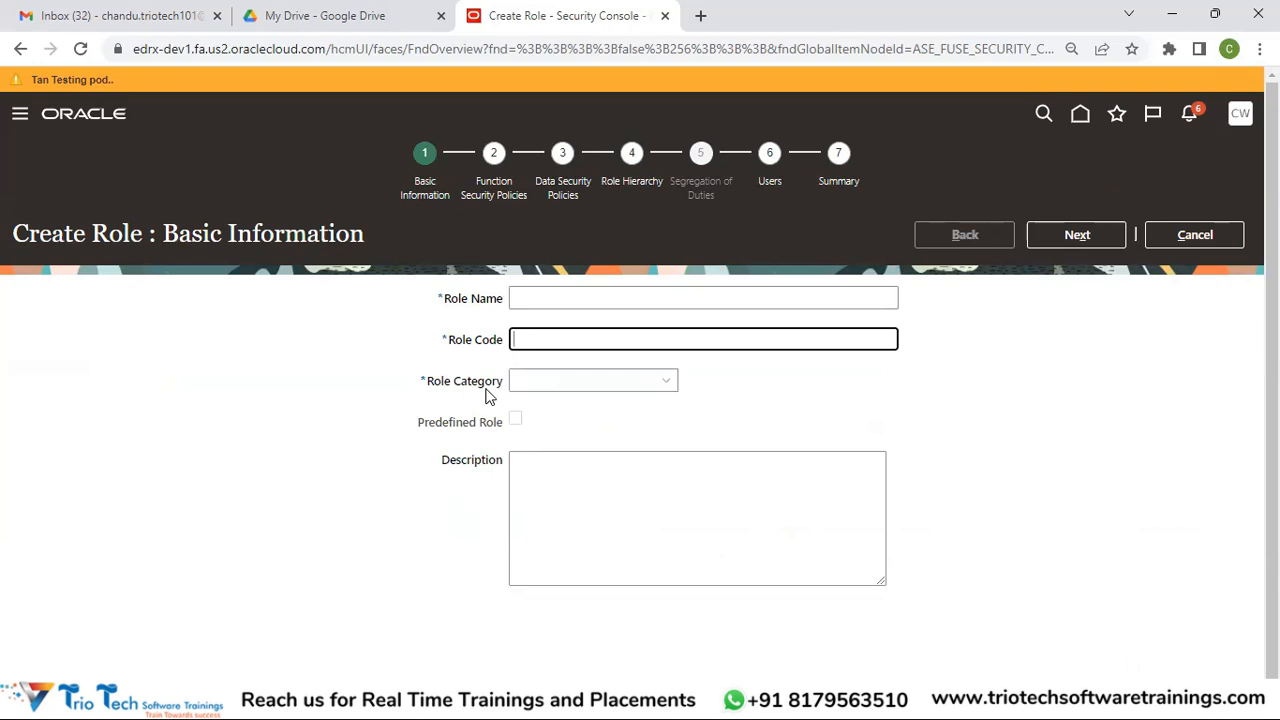
pyautogui.click(528, 384)
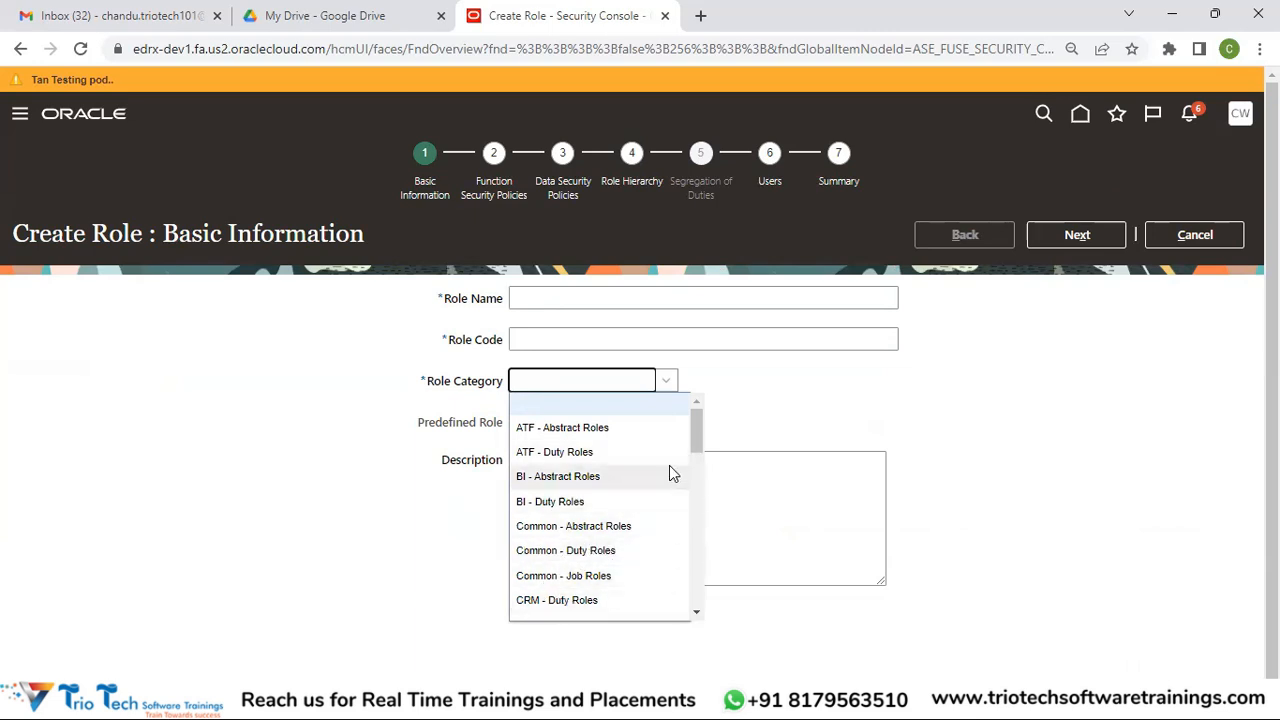
pyautogui.moveTo(695, 425); pyautogui.dragTo(691, 478)
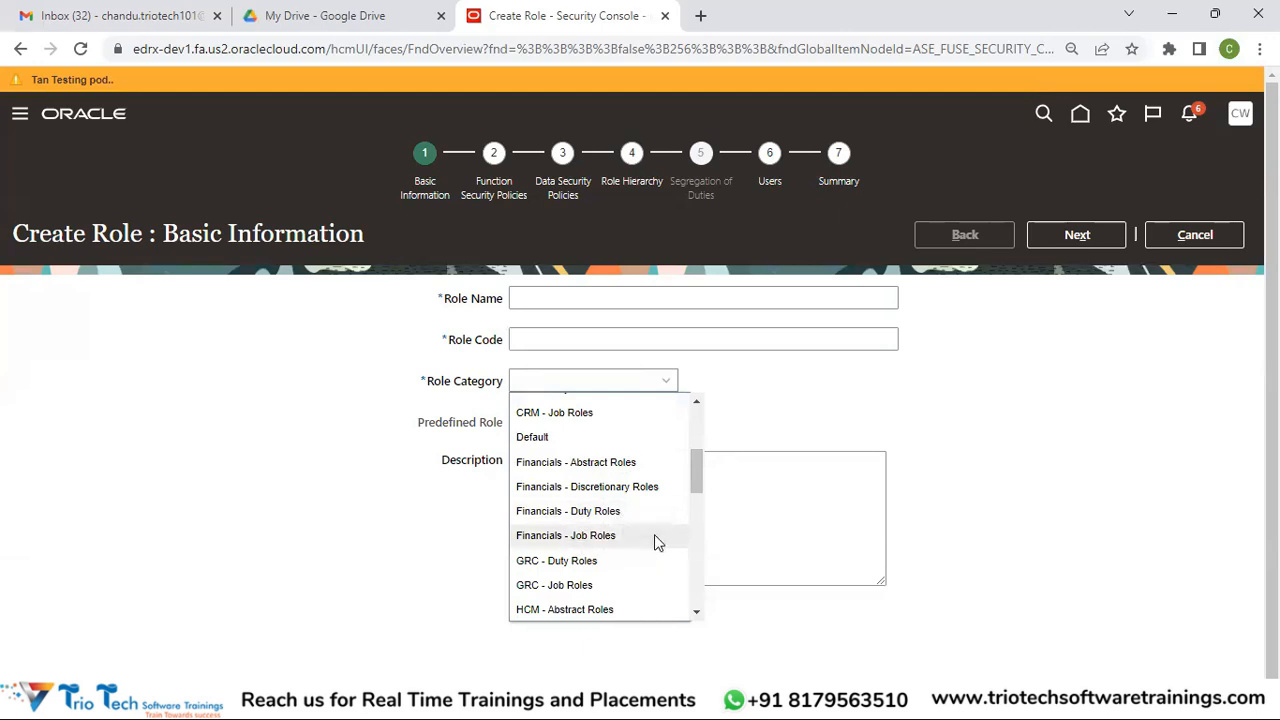
pyautogui.moveTo(694, 468)
pyautogui.mouseDown()
pyautogui.moveTo(697, 594)
pyautogui.moveTo(701, 479)
pyautogui.mouseUp()
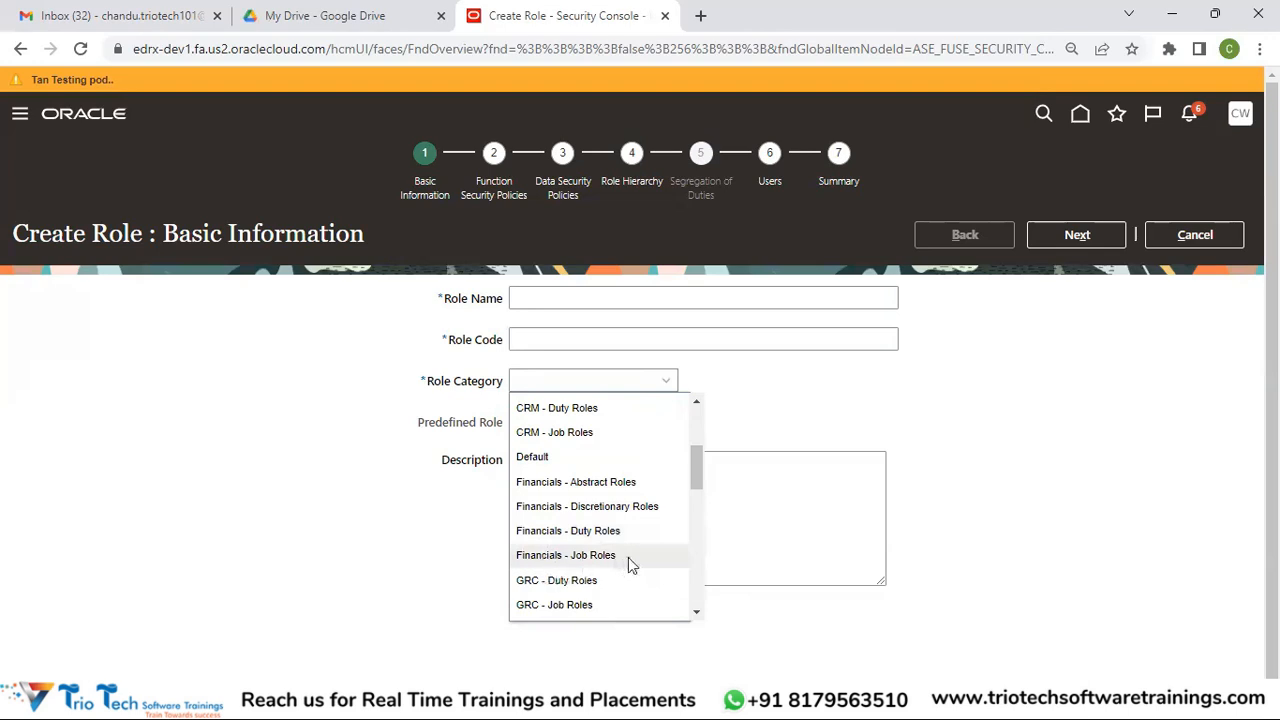
pyautogui.click(922, 464)
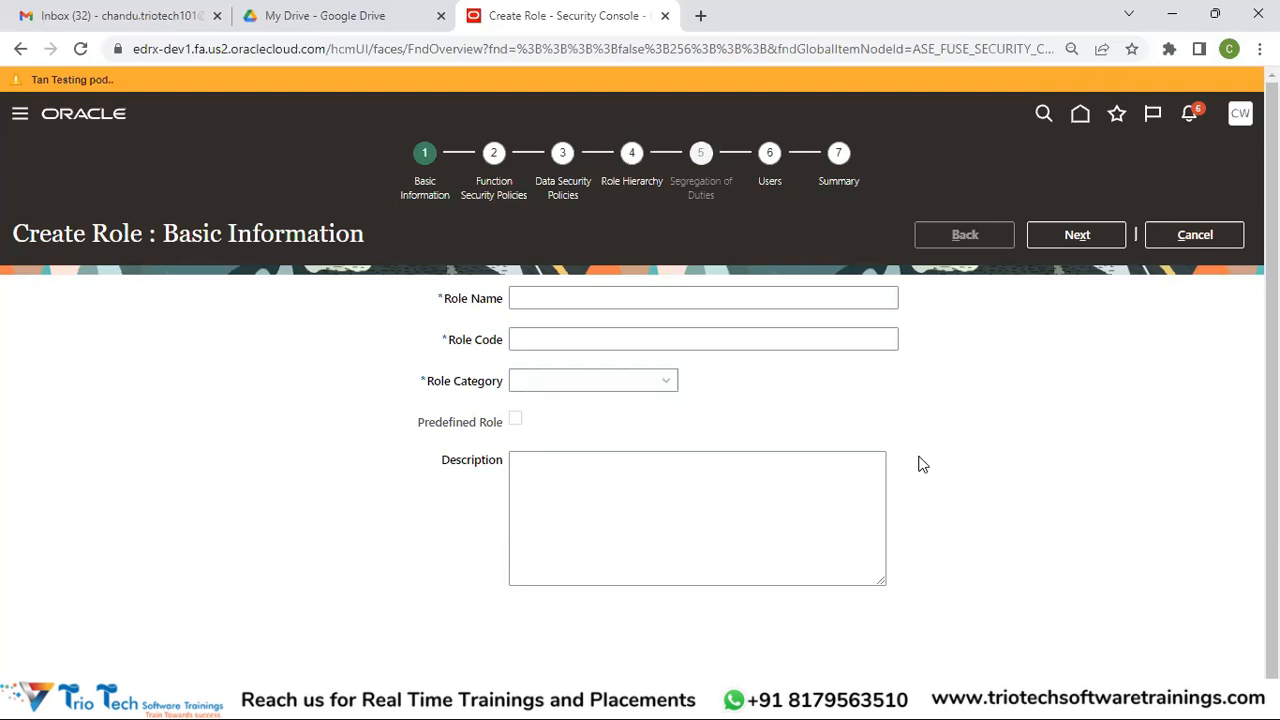
# Enter XXXXXTEST_JOB_ROLE as the role name and copy it into Role Code
pyautogui.click(747, 290)
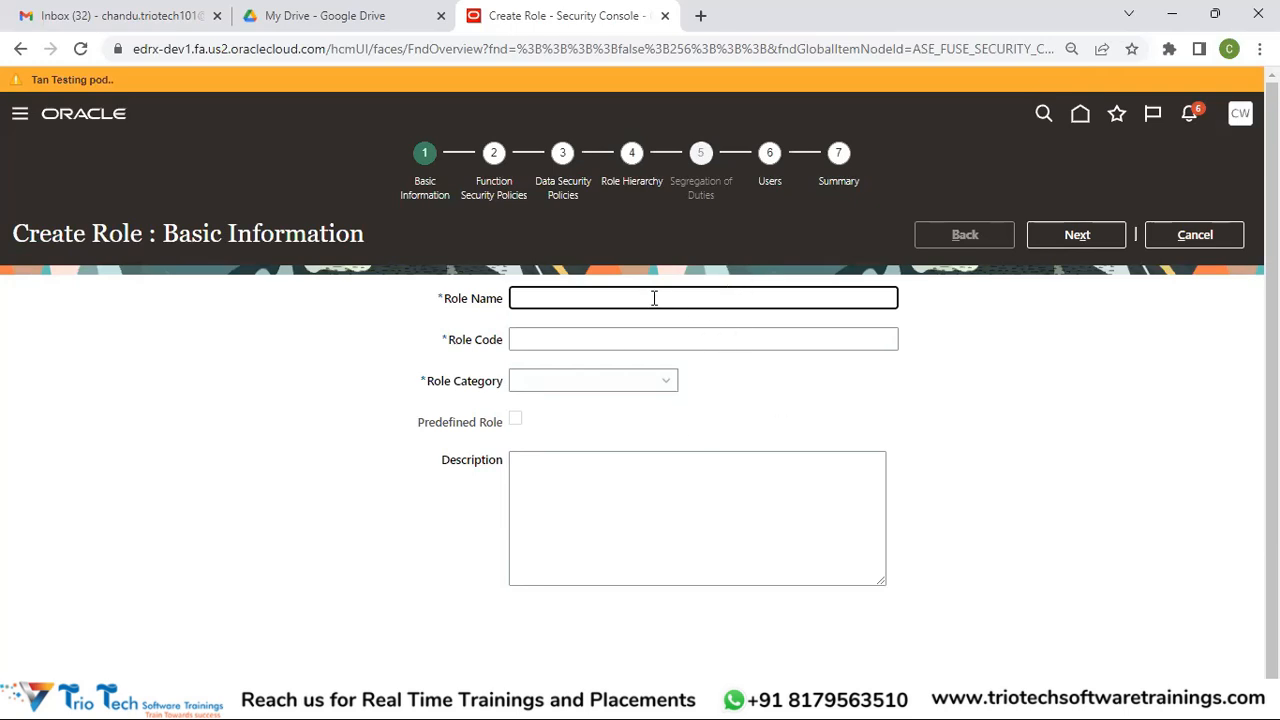
pyautogui.write('XXXXXTEST_JOB_R')
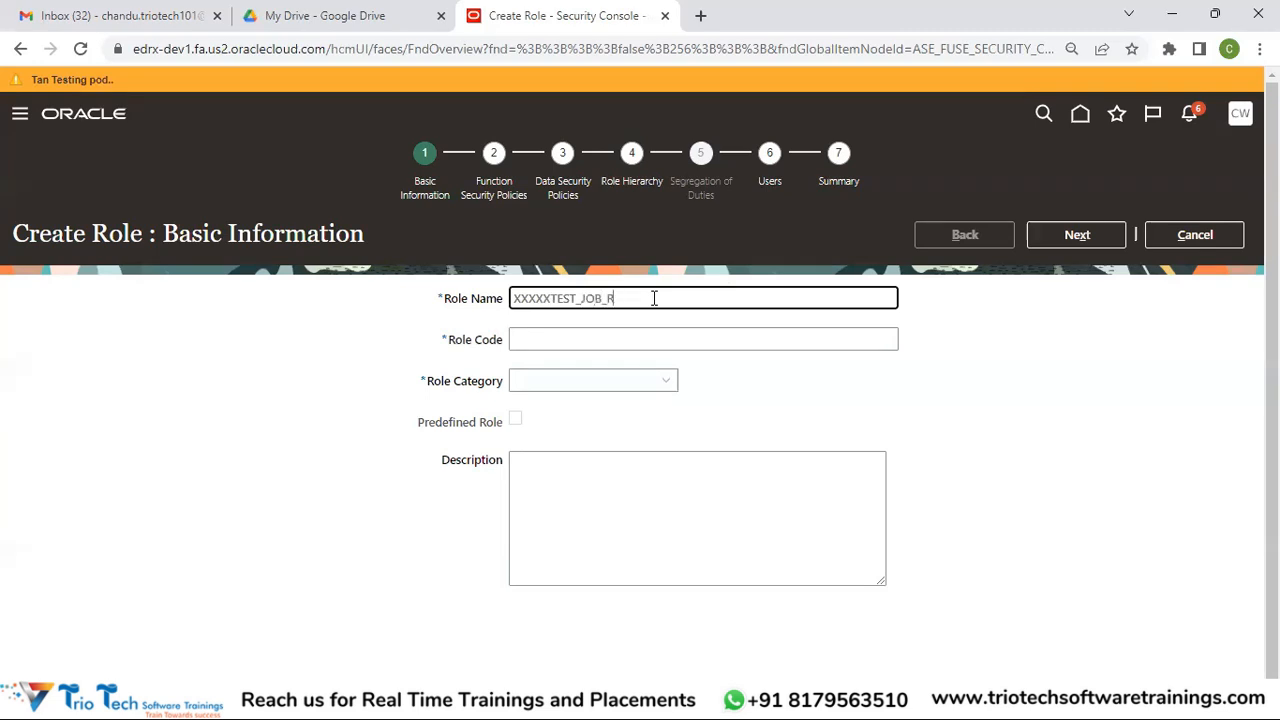
pyautogui.write('OLE')
pyautogui.press('Tab')
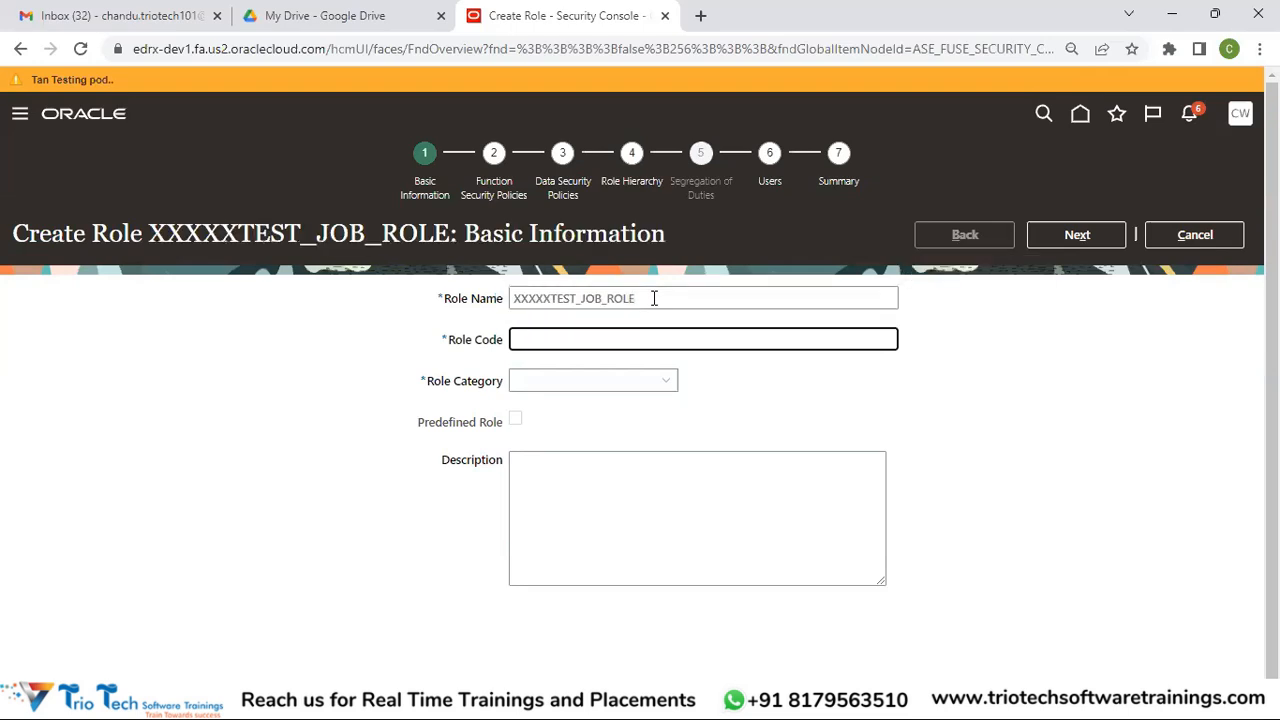
pyautogui.doubleClick(601, 302)
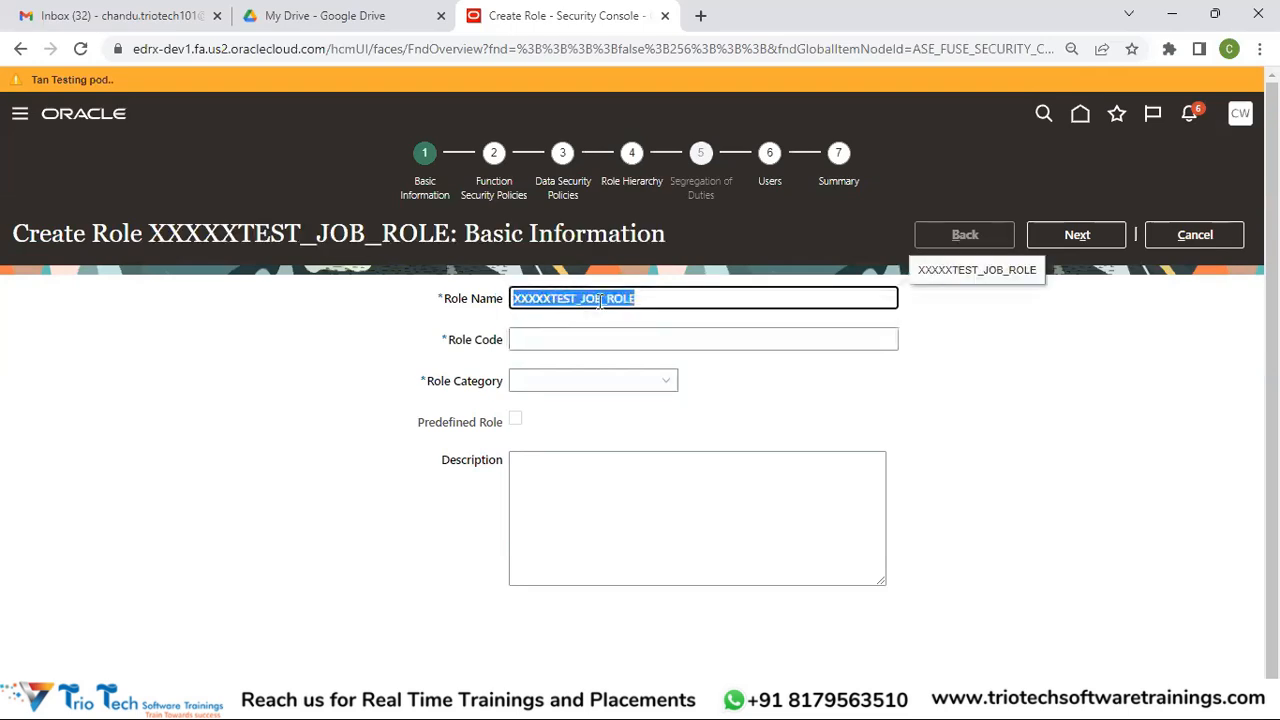
pyautogui.hotkey('ctrl', 'c')
pyautogui.press('Tab')
pyautogui.hotkey('ctrl', 'v')
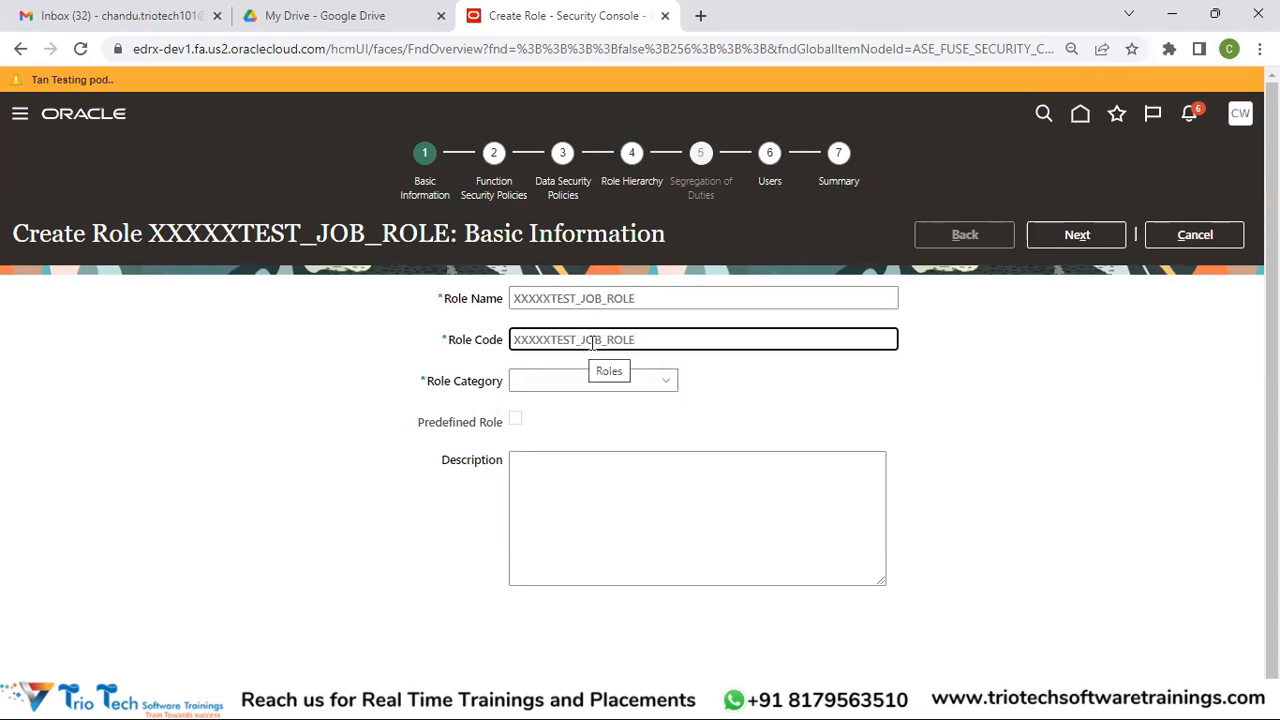
# Set the role category to Financials - Job Roles
pyautogui.click(568, 384)
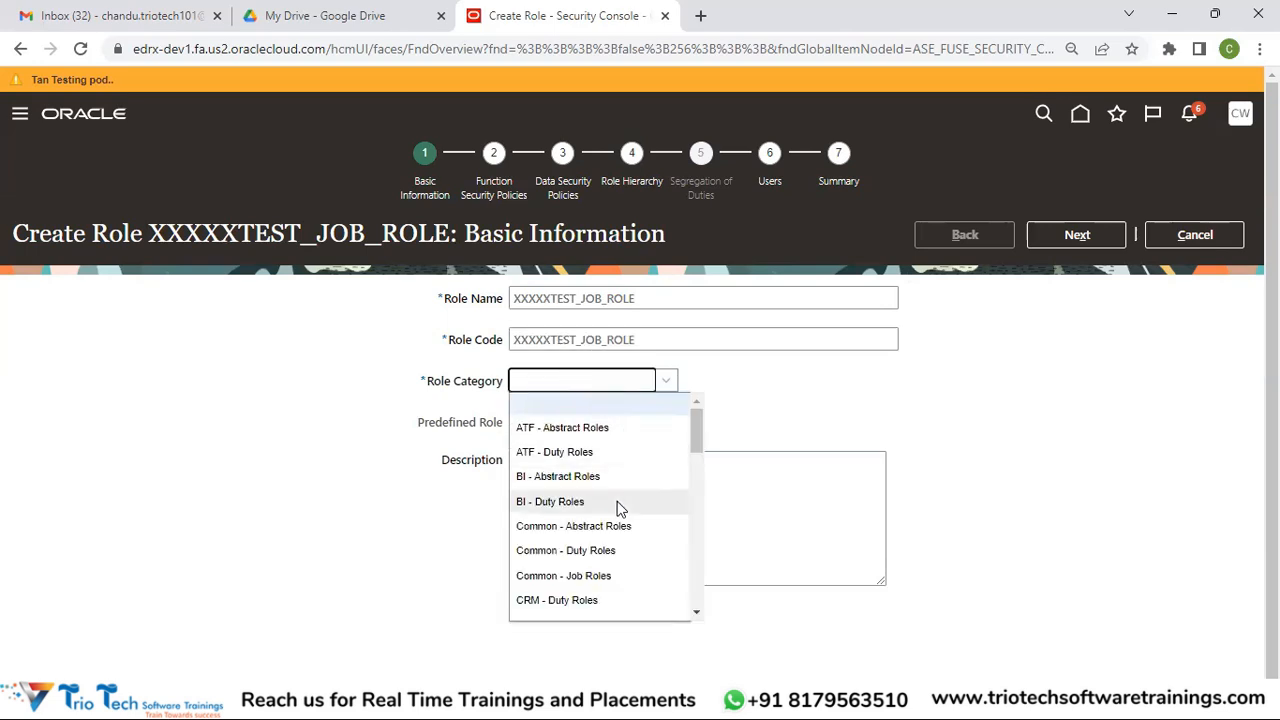
pyautogui.moveTo(697, 444); pyautogui.dragTo(697, 490)
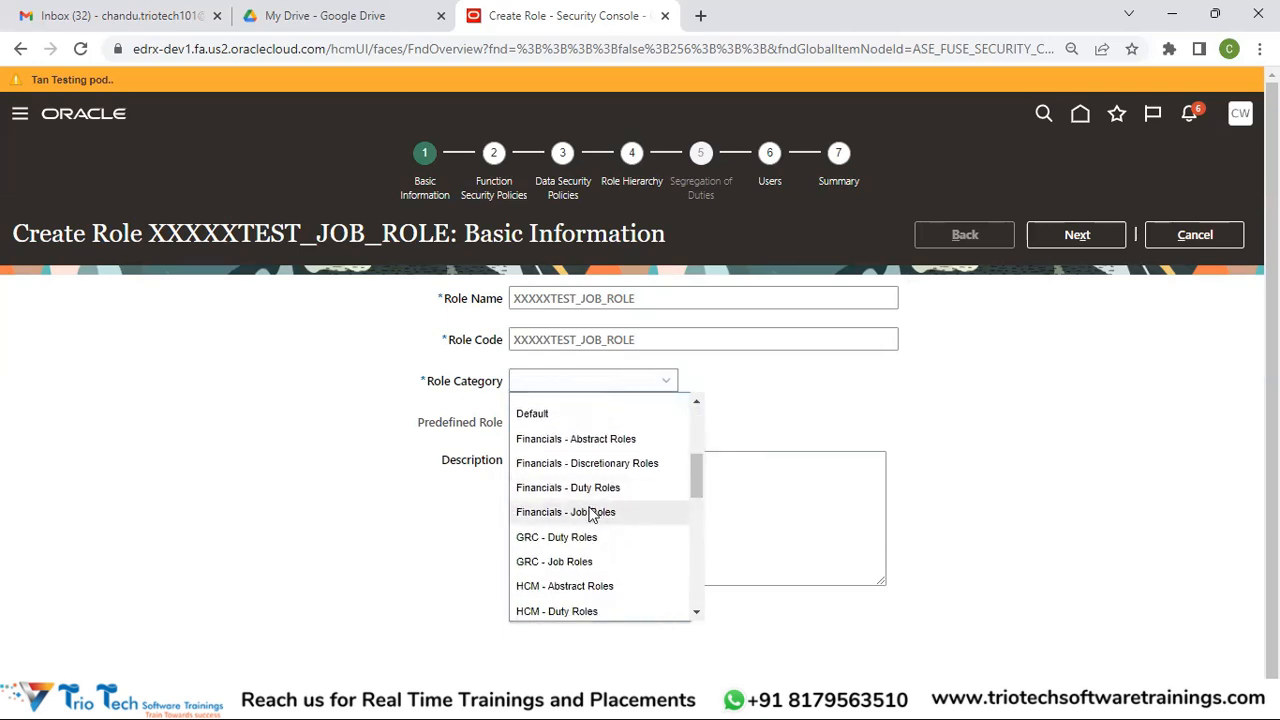
pyautogui.click(590, 512)
pyautogui.click(641, 493)
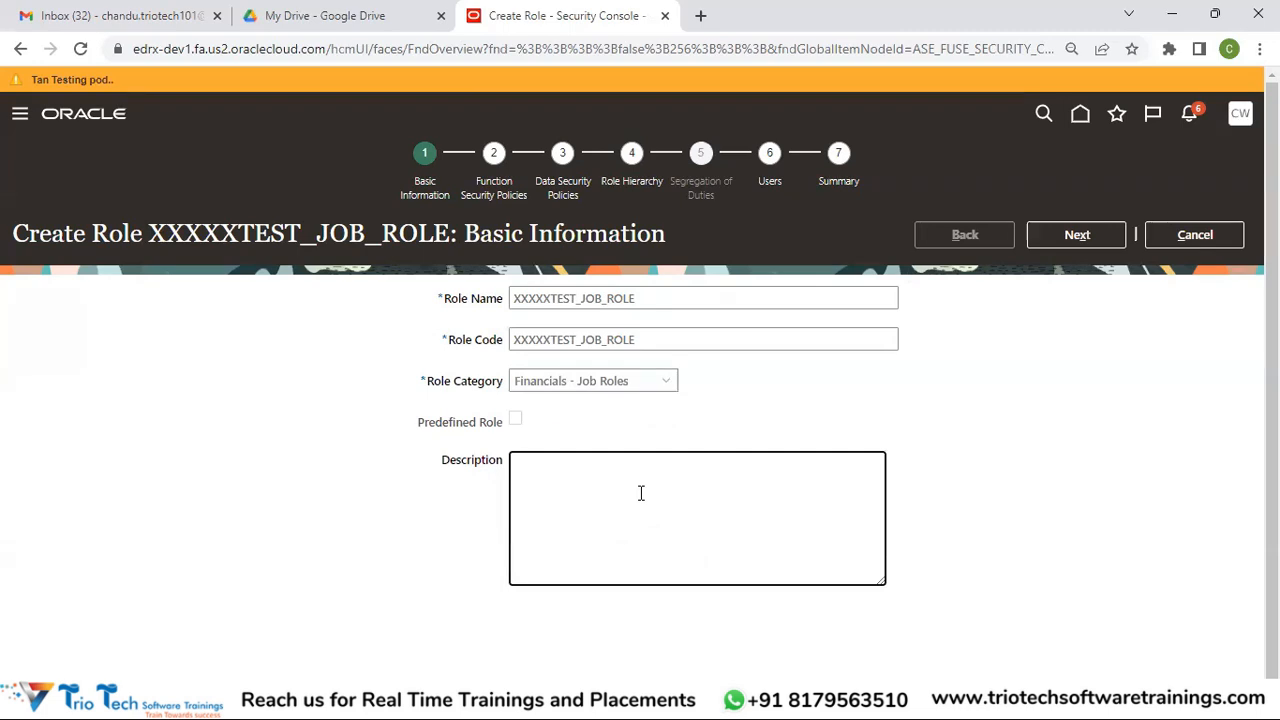
# Create data security policy LEDGER_ACCESS on data resource Ledger for Table GL_LEDGERS
pyautogui.click(1074, 236)
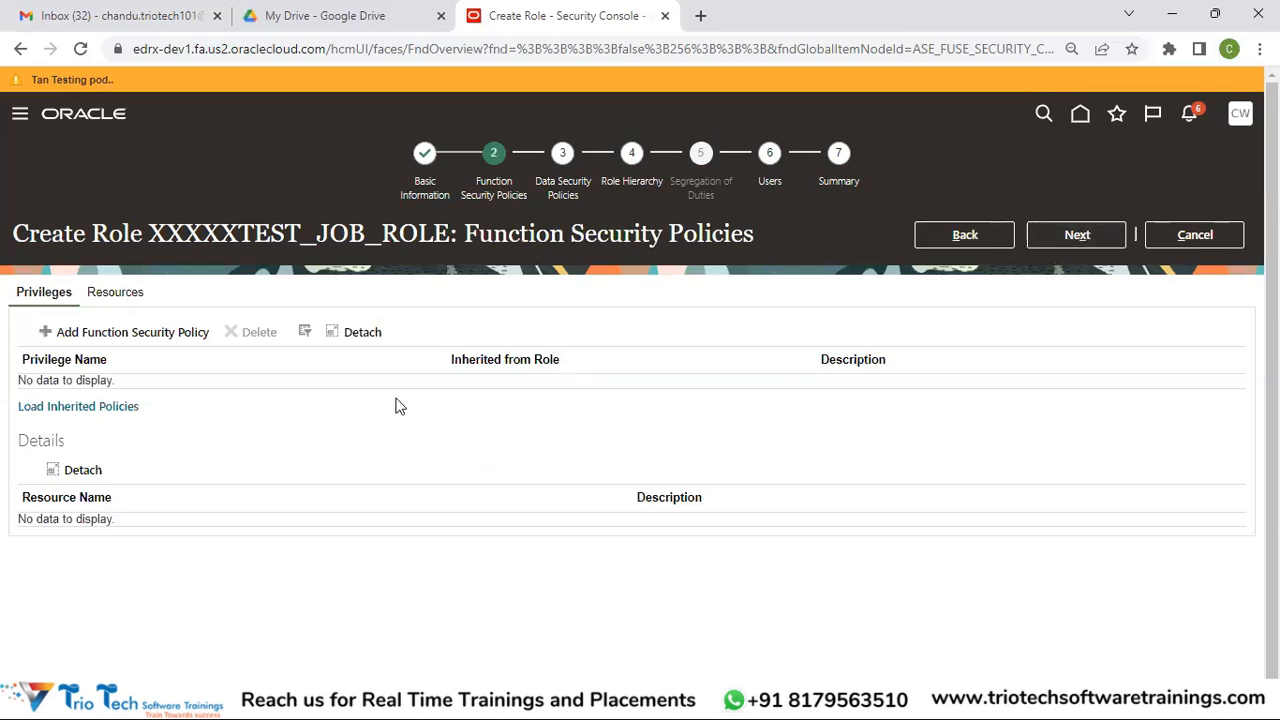
pyautogui.click(1057, 240)
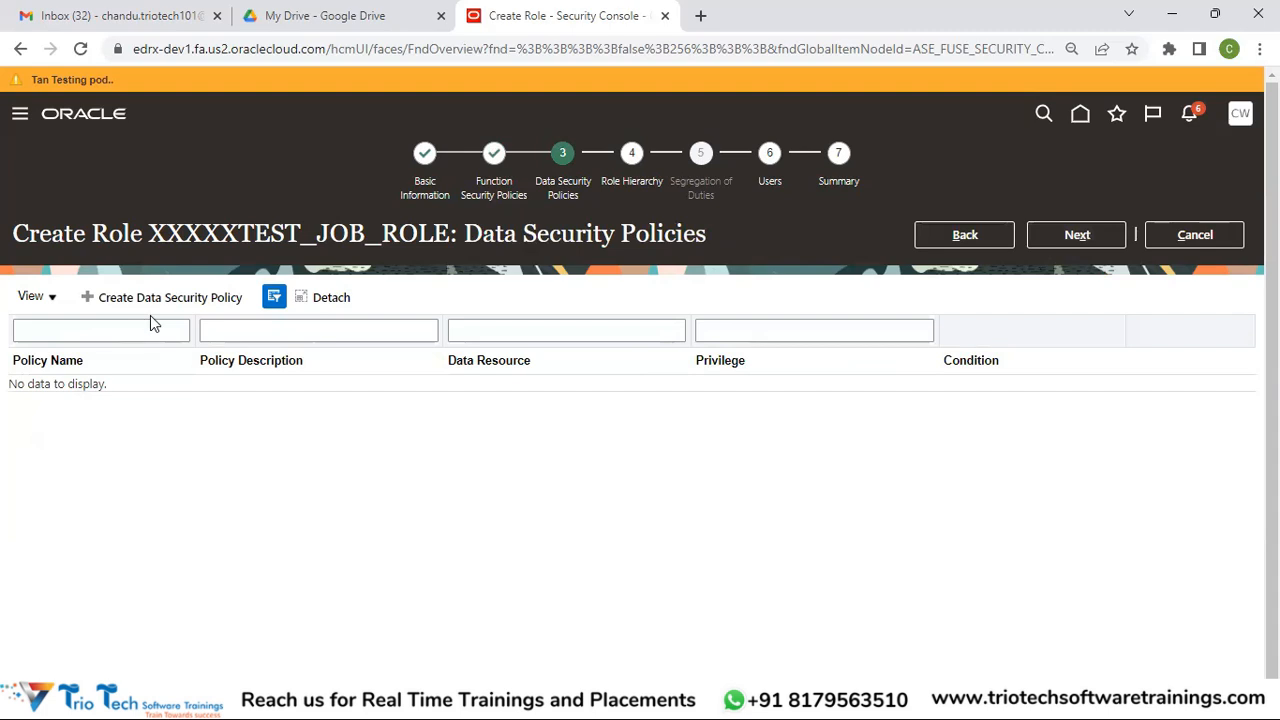
pyautogui.click(131, 294)
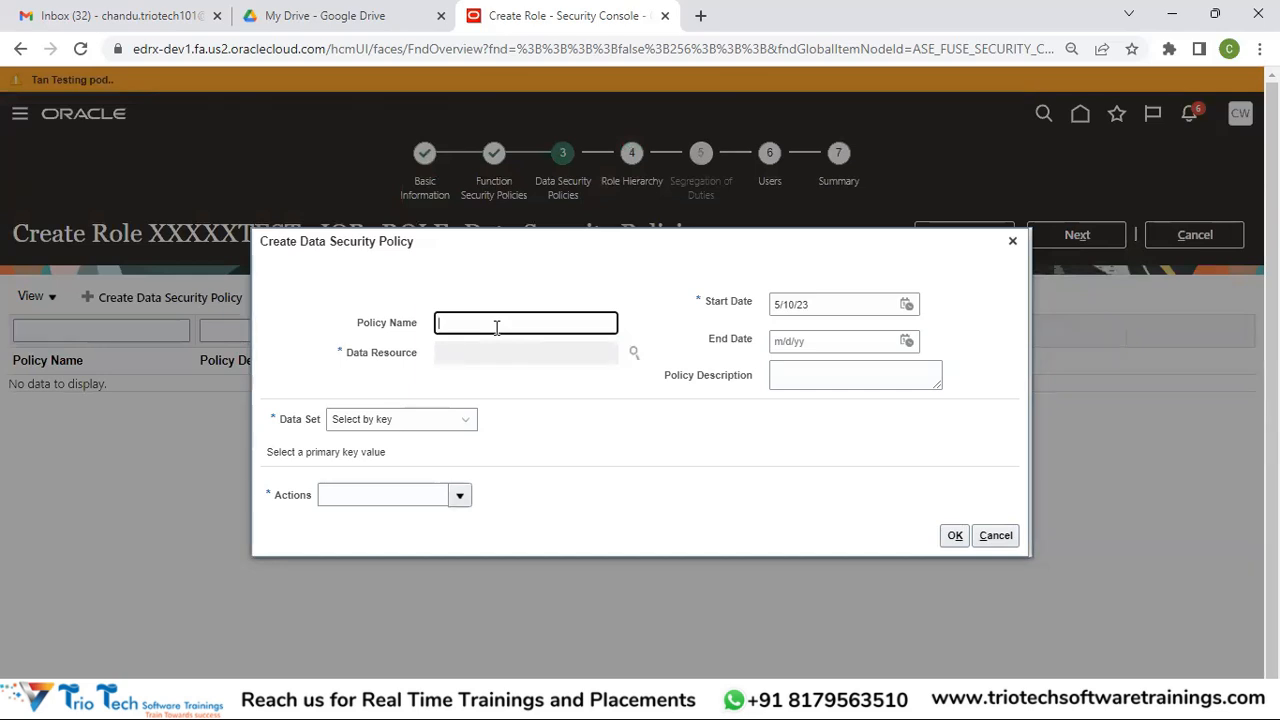
pyautogui.write('LEDGER_ACCESS')
pyautogui.click(636, 353)
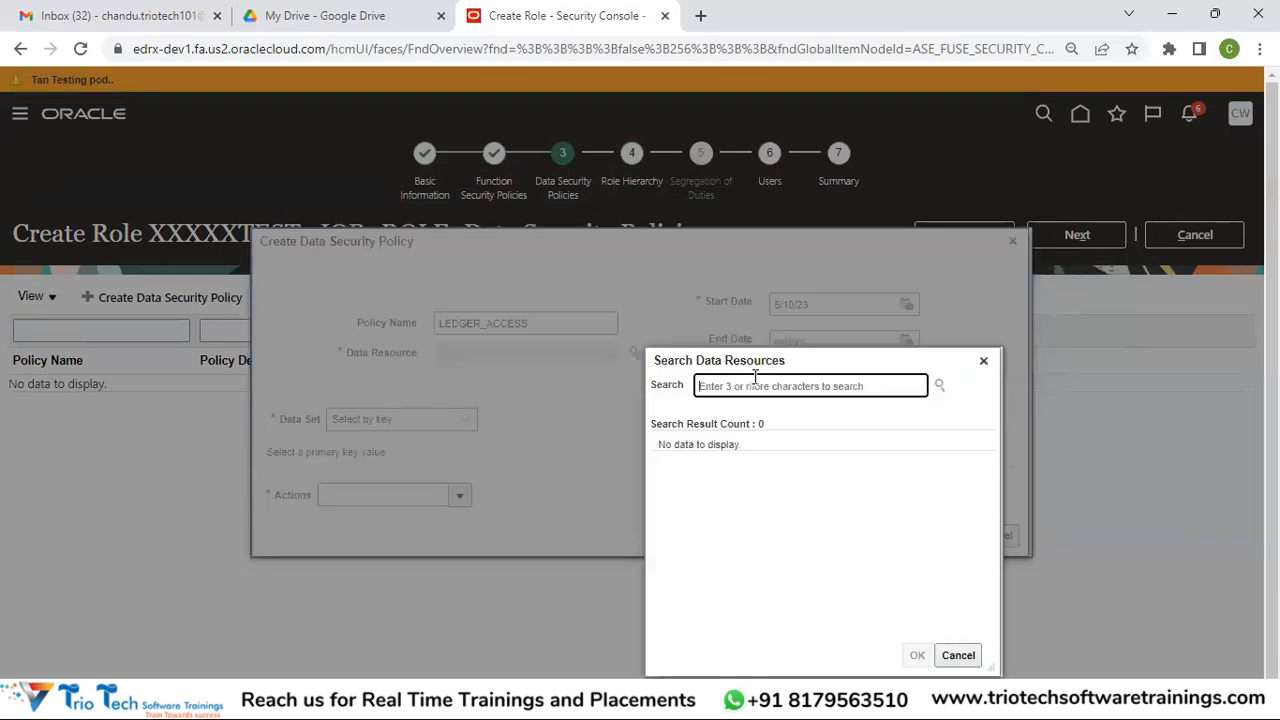
pyautogui.write('Ledger')
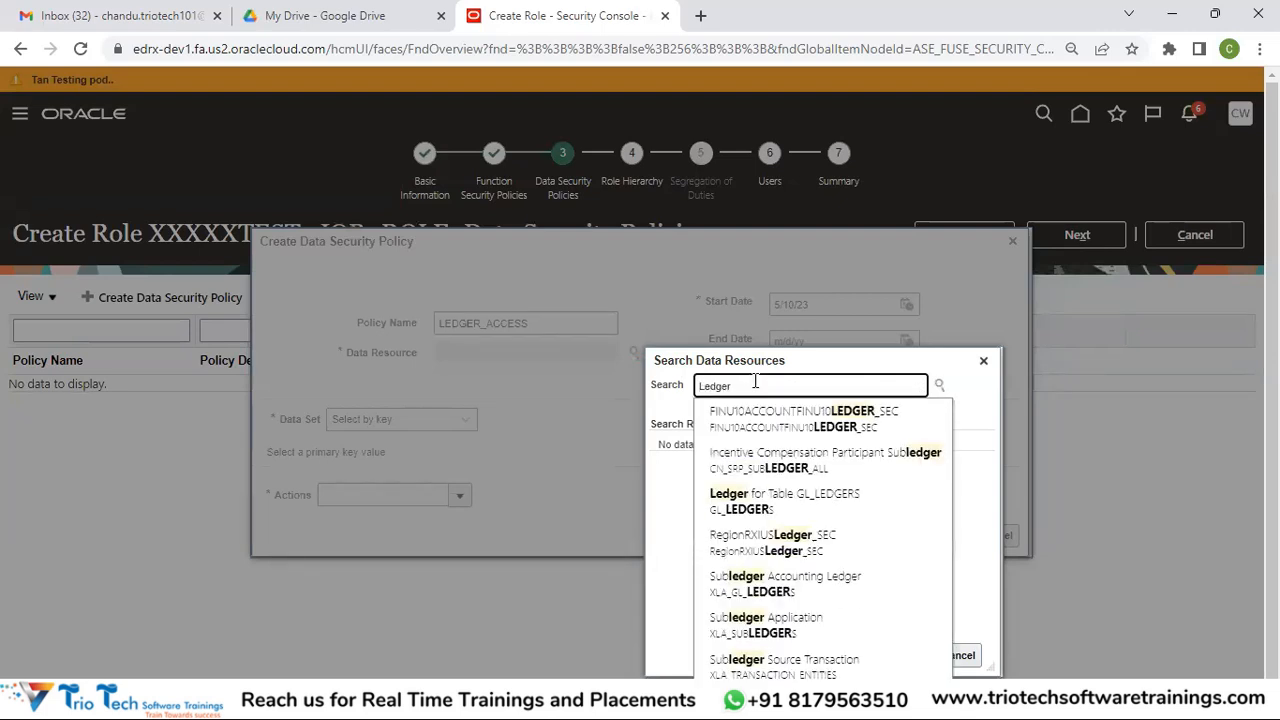
pyautogui.click(766, 511)
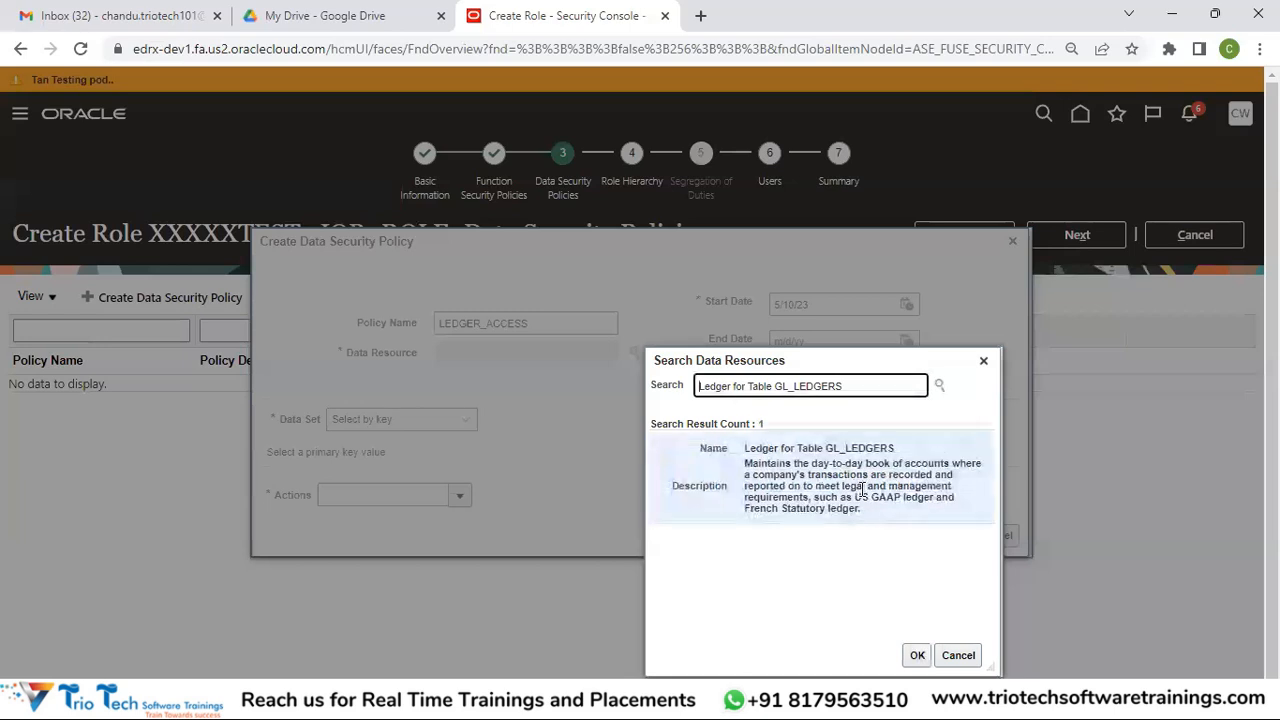
pyautogui.click(833, 487)
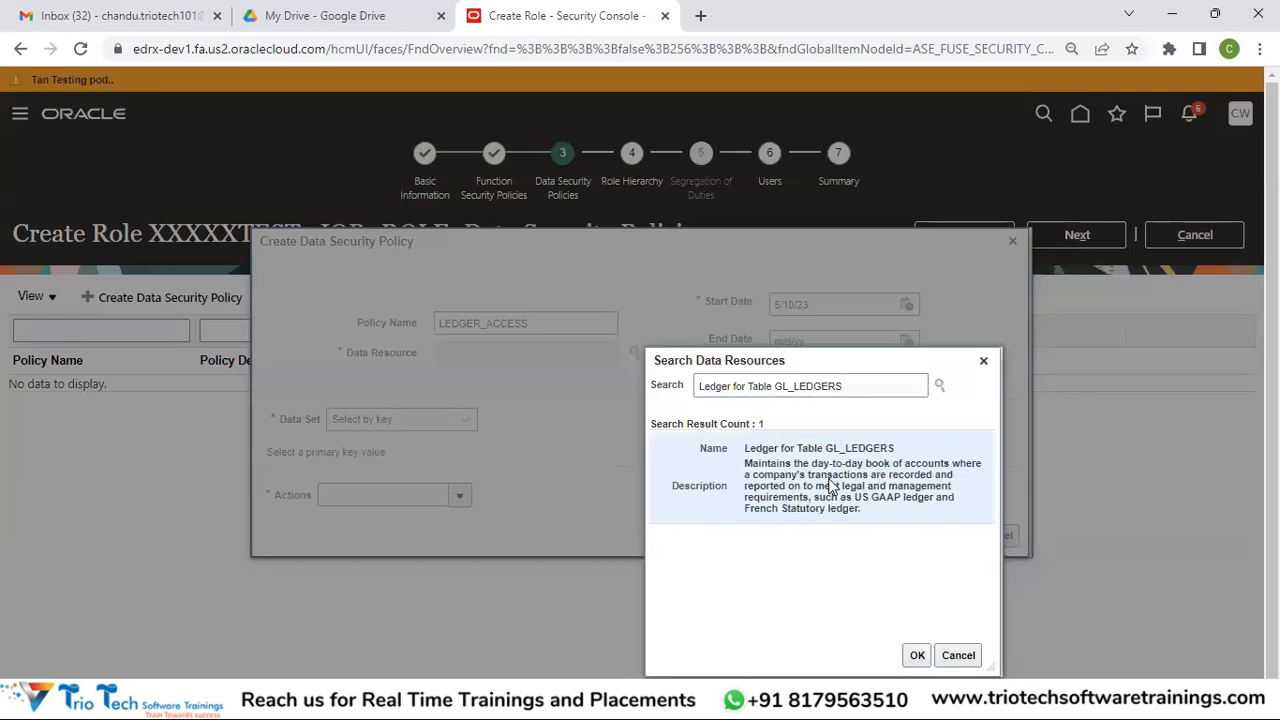
pyautogui.click(918, 655)
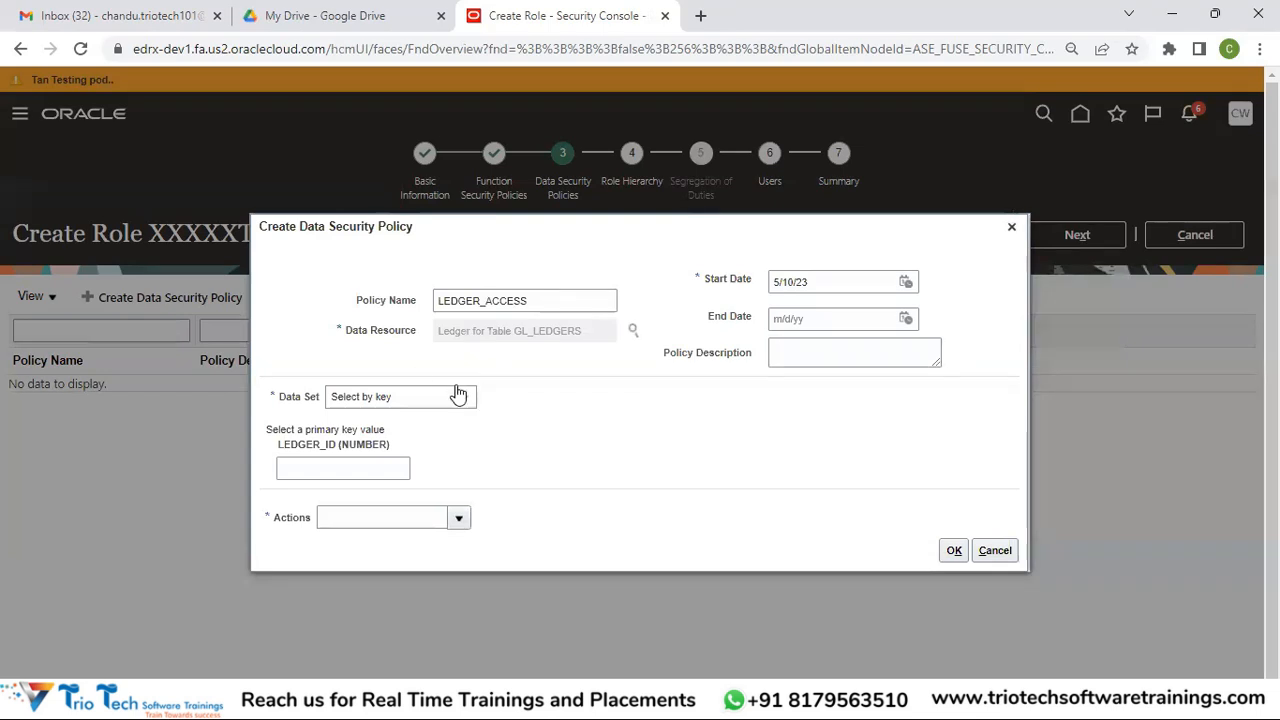
# Try the Select by key and instance set options, then set the data set to All values
pyautogui.click(346, 400)
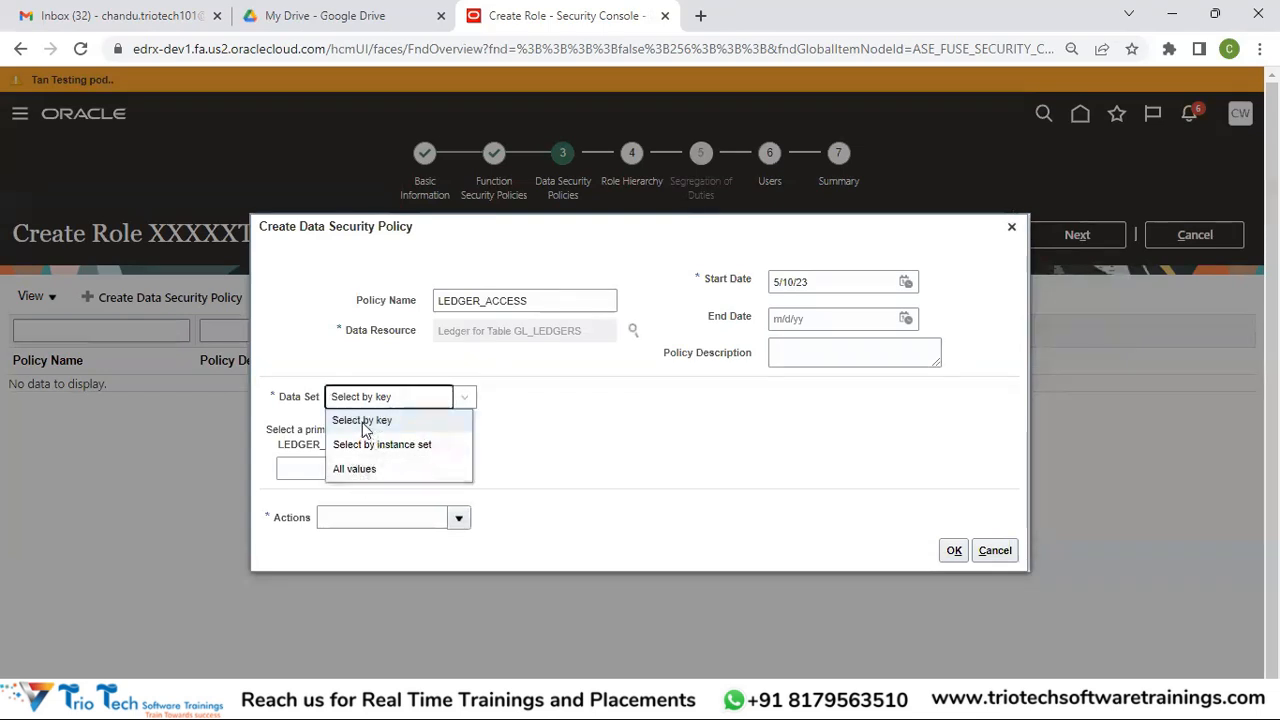
pyautogui.click(502, 438)
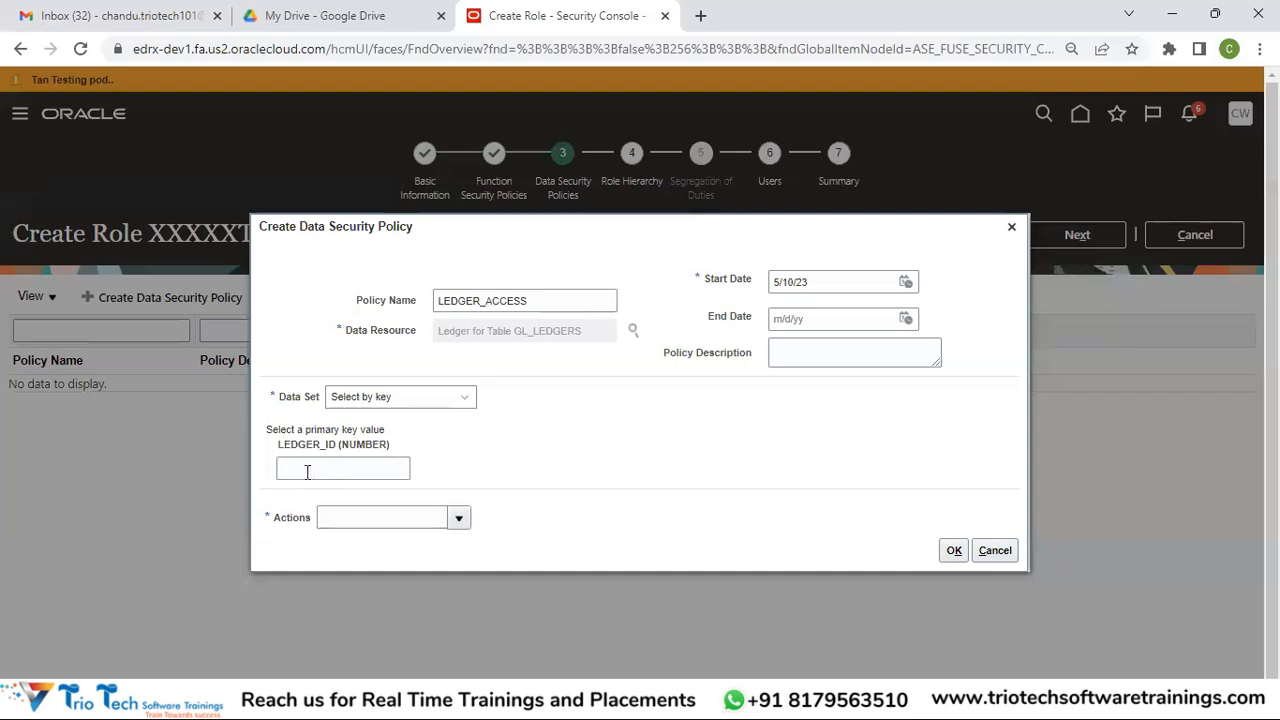
pyautogui.click(350, 471)
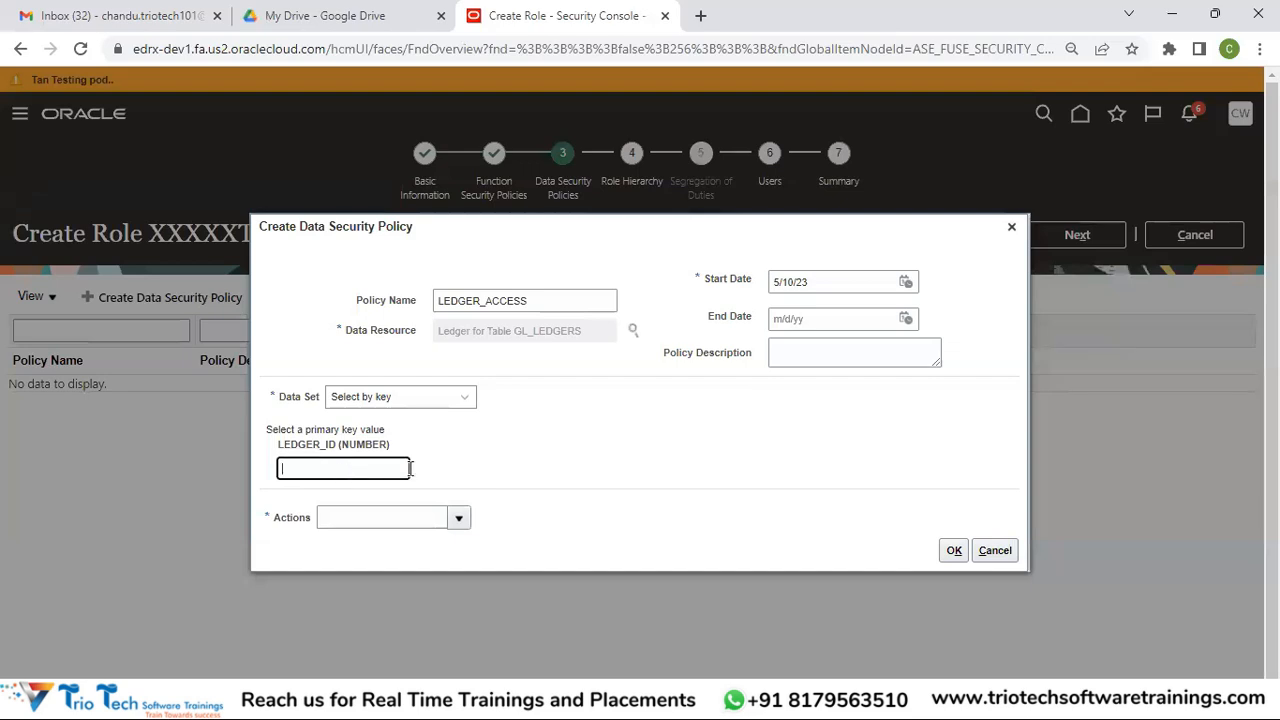
pyautogui.click(462, 397)
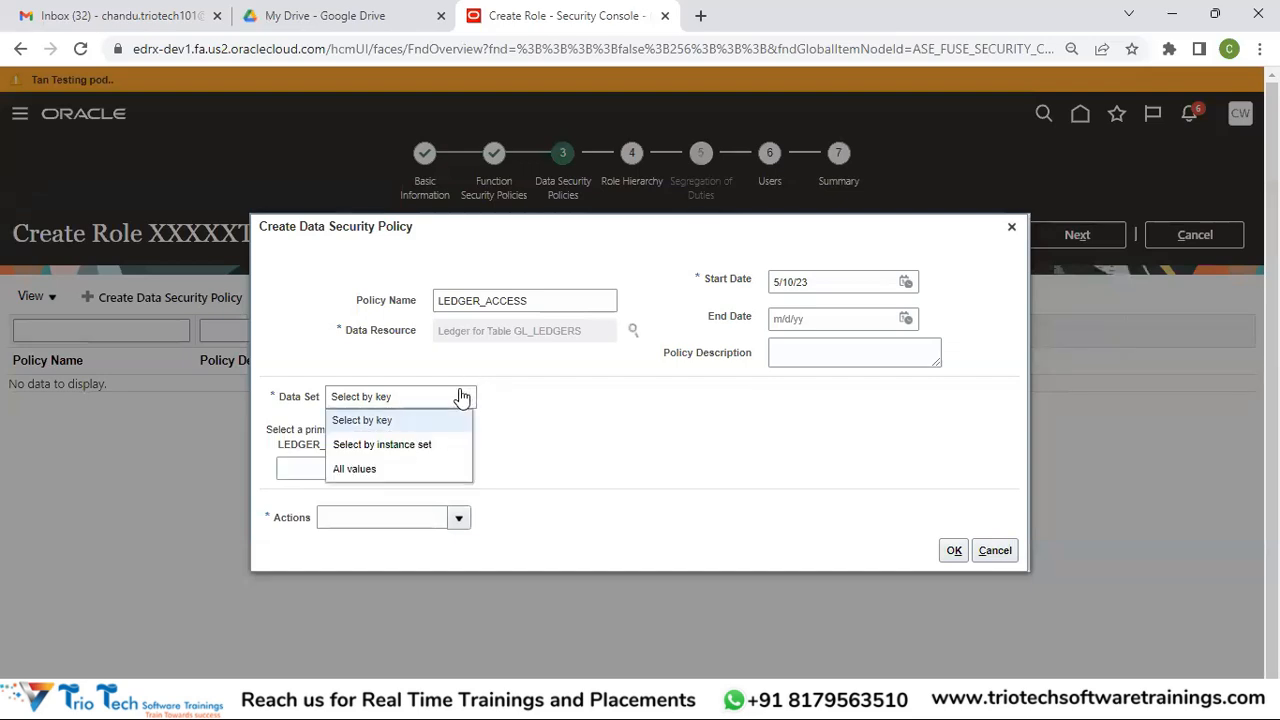
pyautogui.click(372, 447)
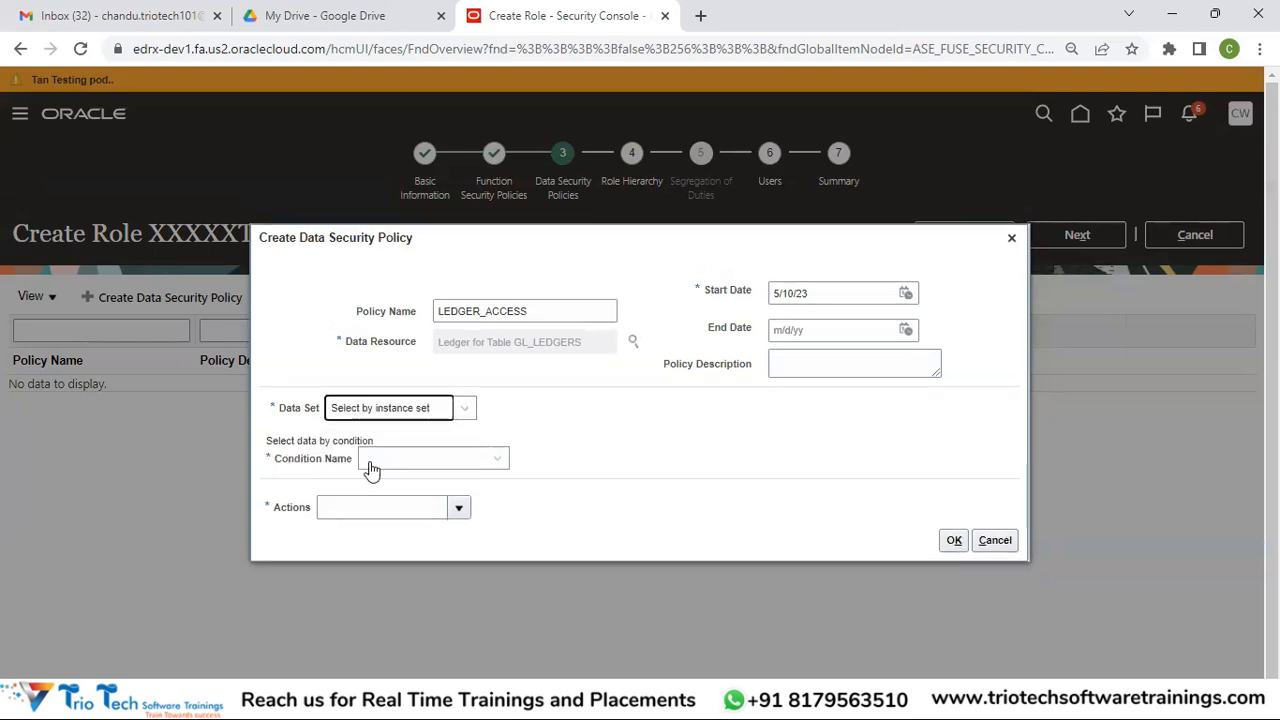
pyautogui.click(491, 464)
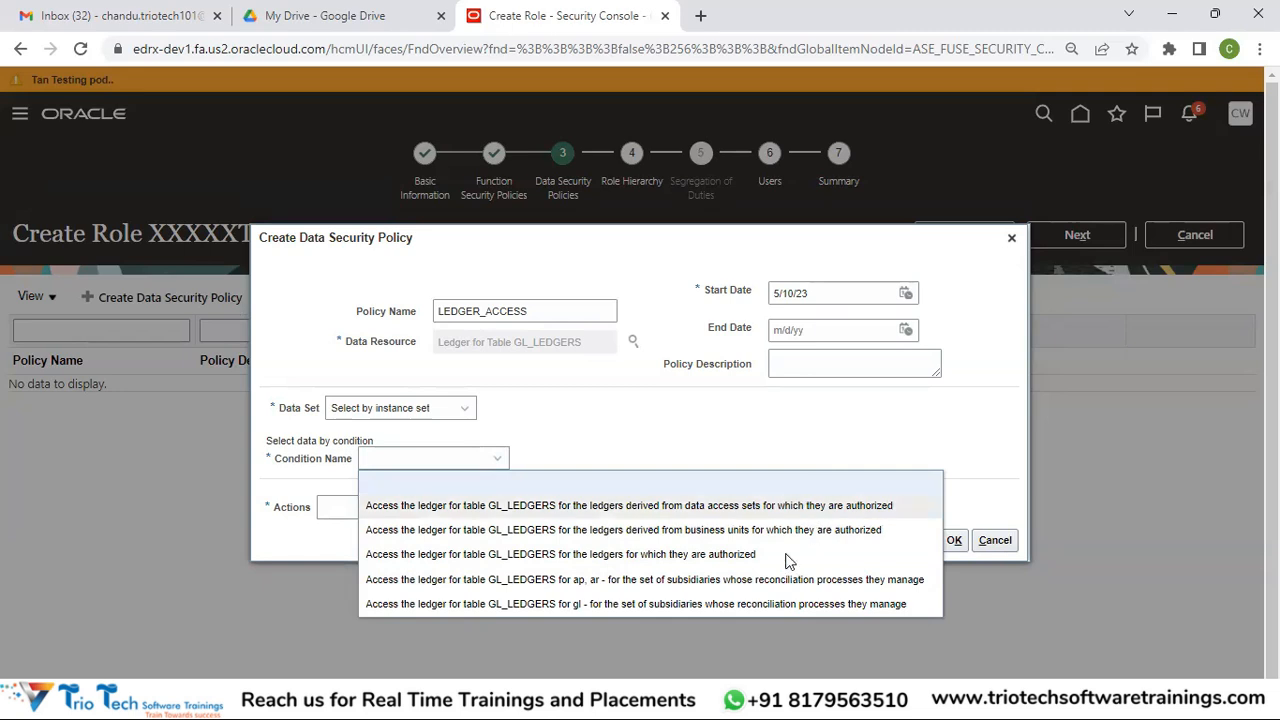
pyautogui.click(713, 448)
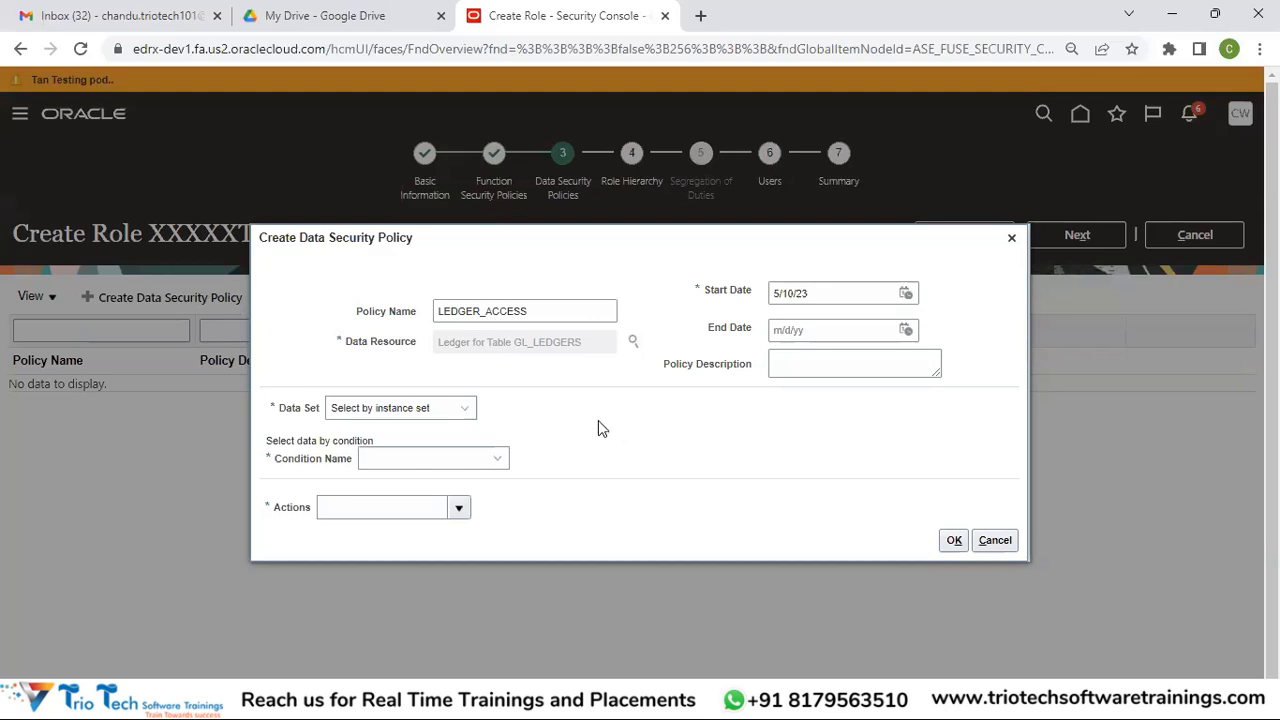
pyautogui.click(499, 463)
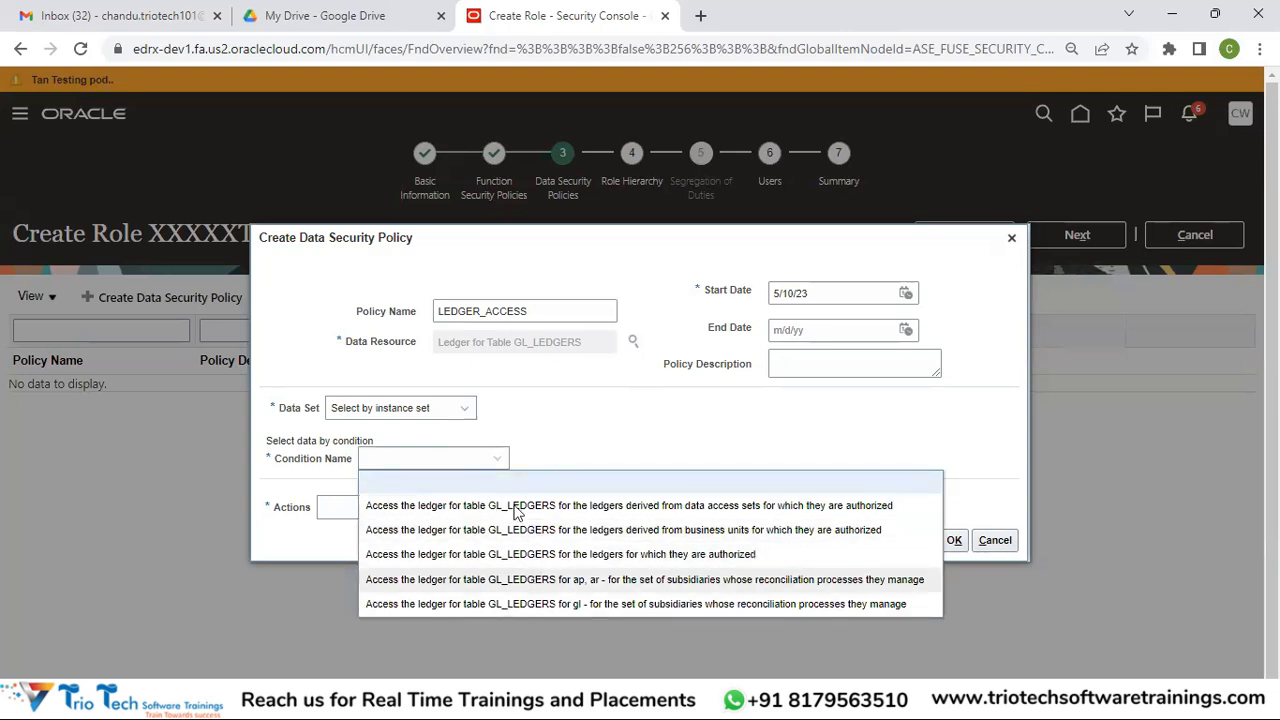
pyautogui.click(610, 420)
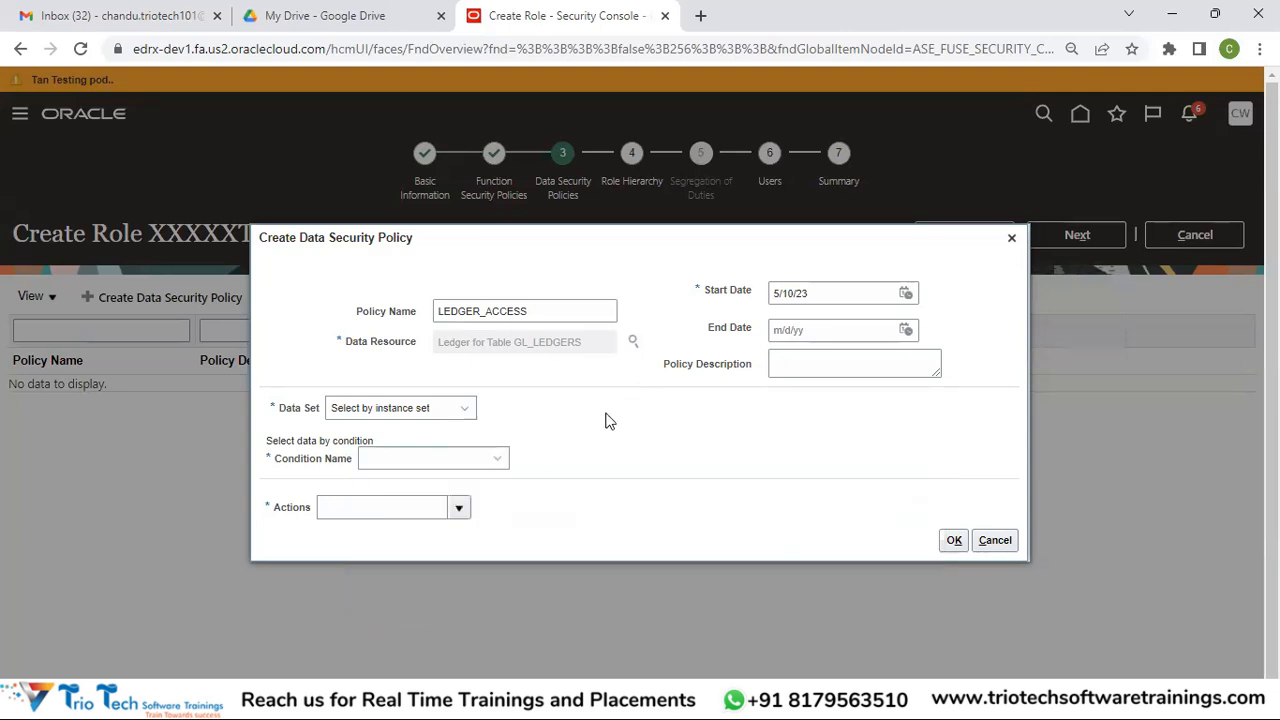
pyautogui.click(441, 457)
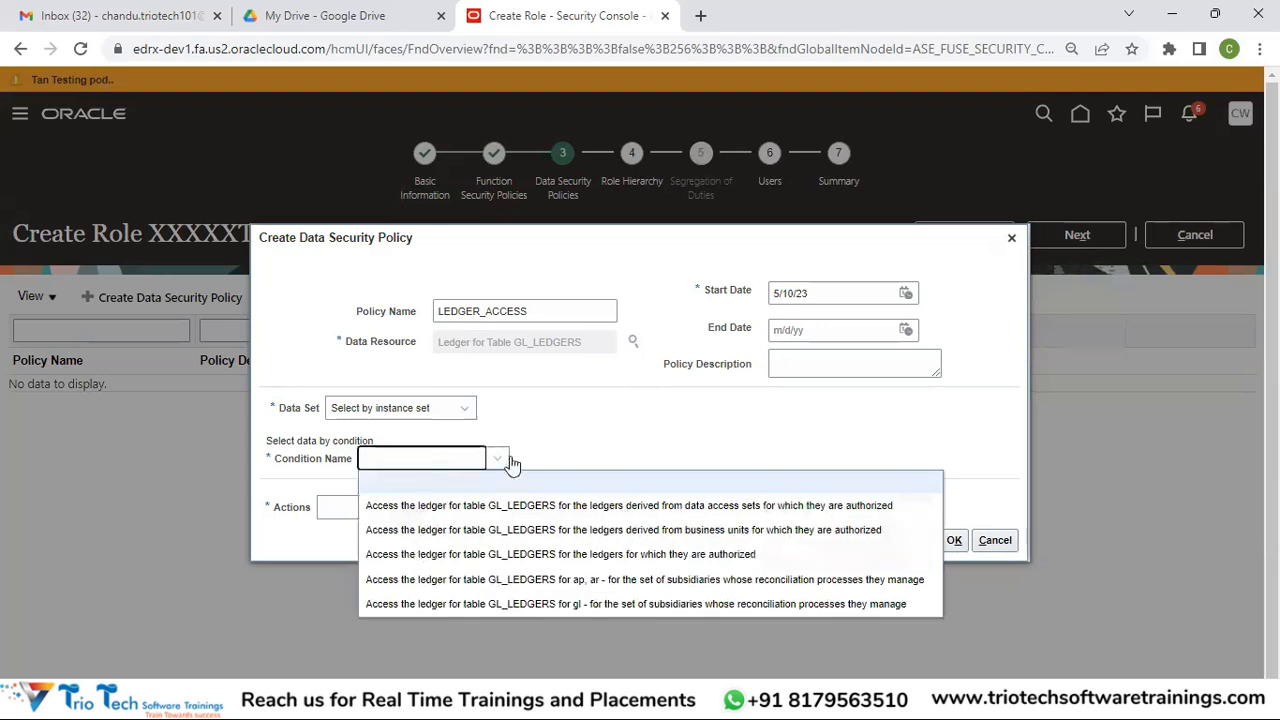
pyautogui.click(443, 411)
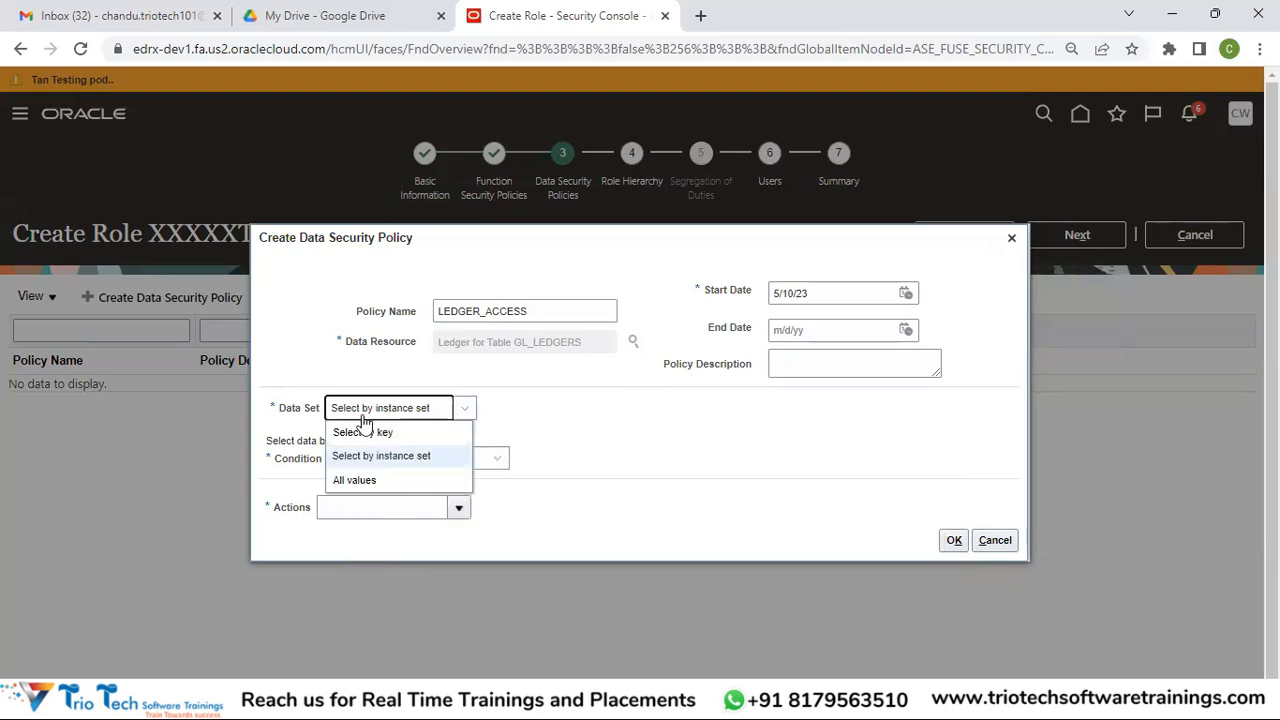
pyautogui.click(366, 484)
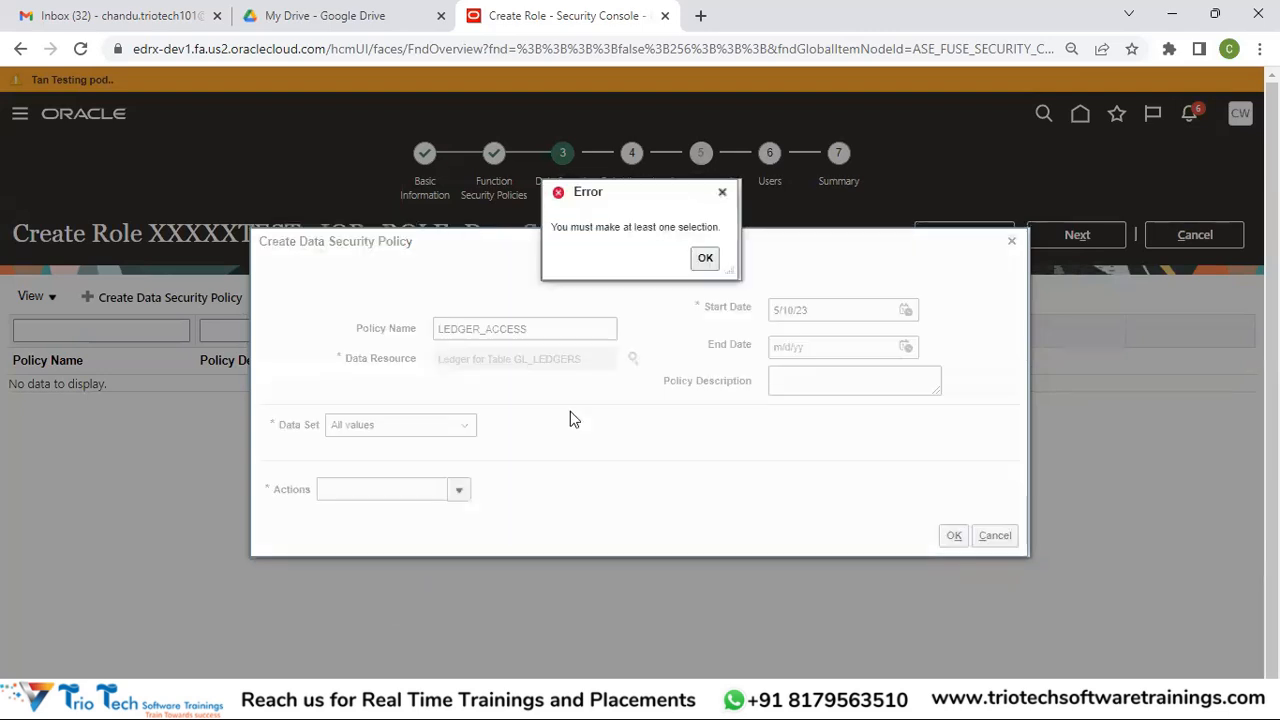
# Dismiss the selection-required error and cancel the LEDGER_ACCESS data security policy
pyautogui.click(704, 258)
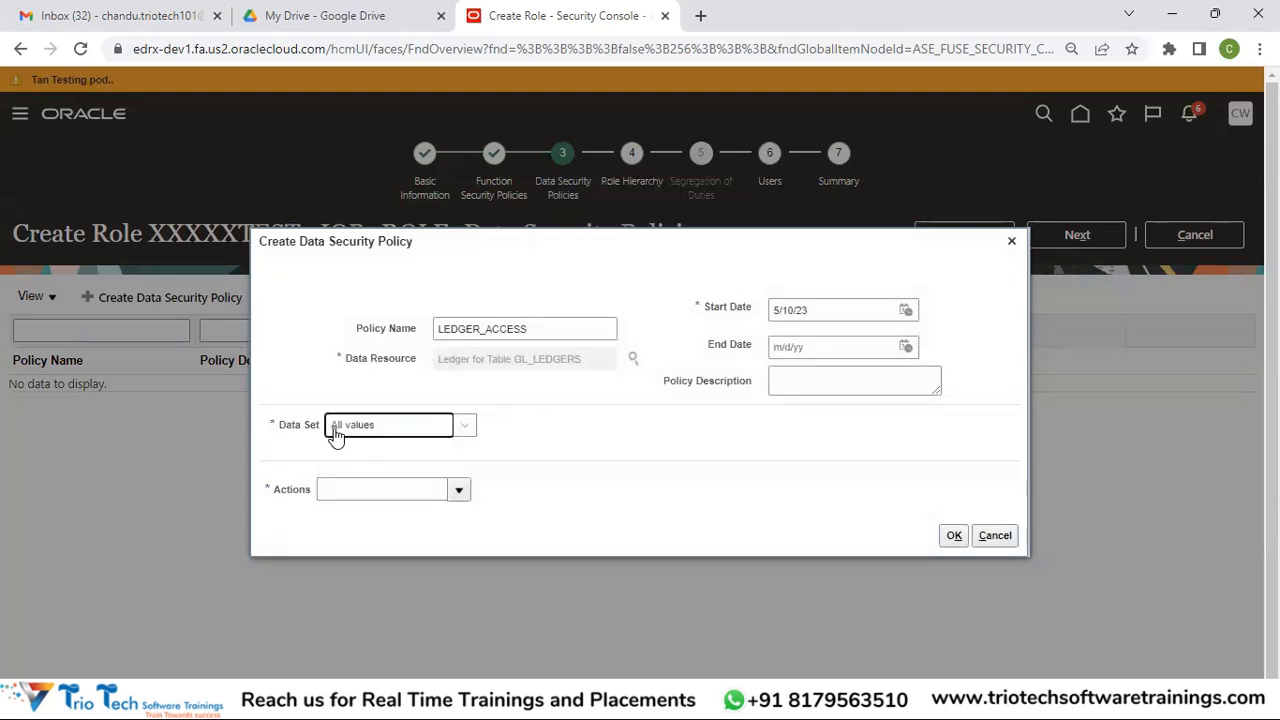
pyautogui.click(458, 494)
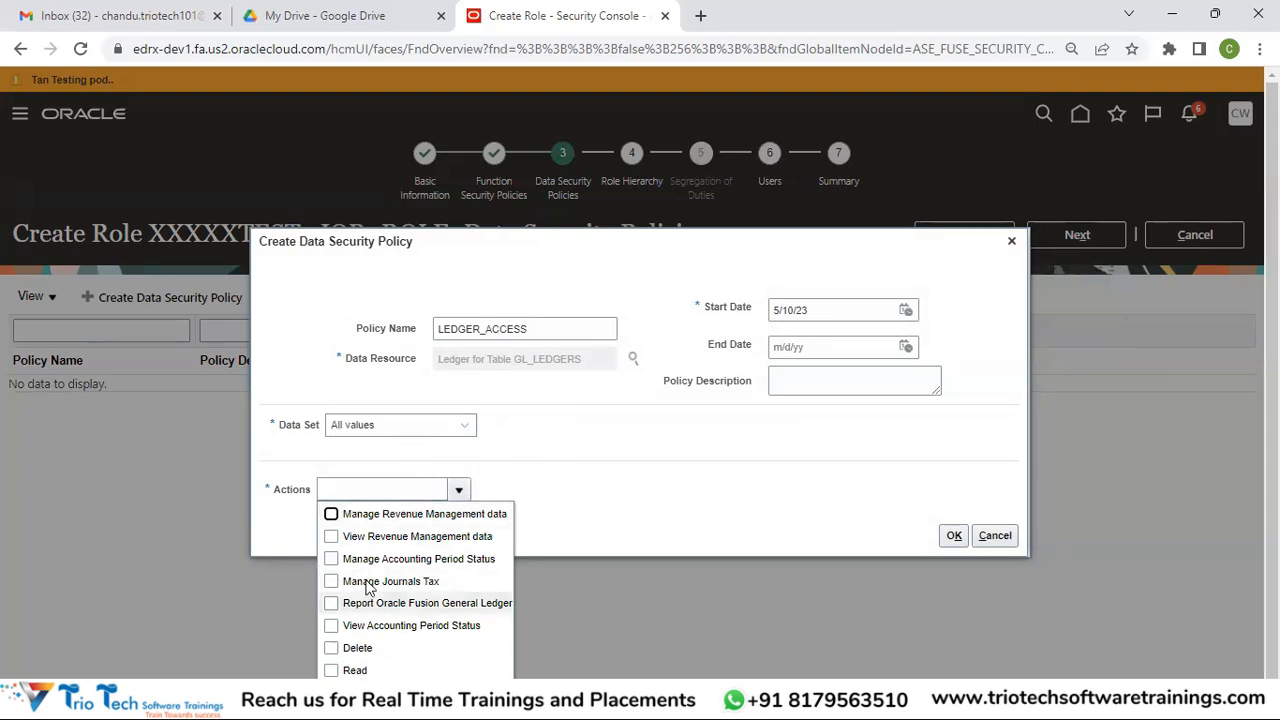
pyautogui.click(333, 530)
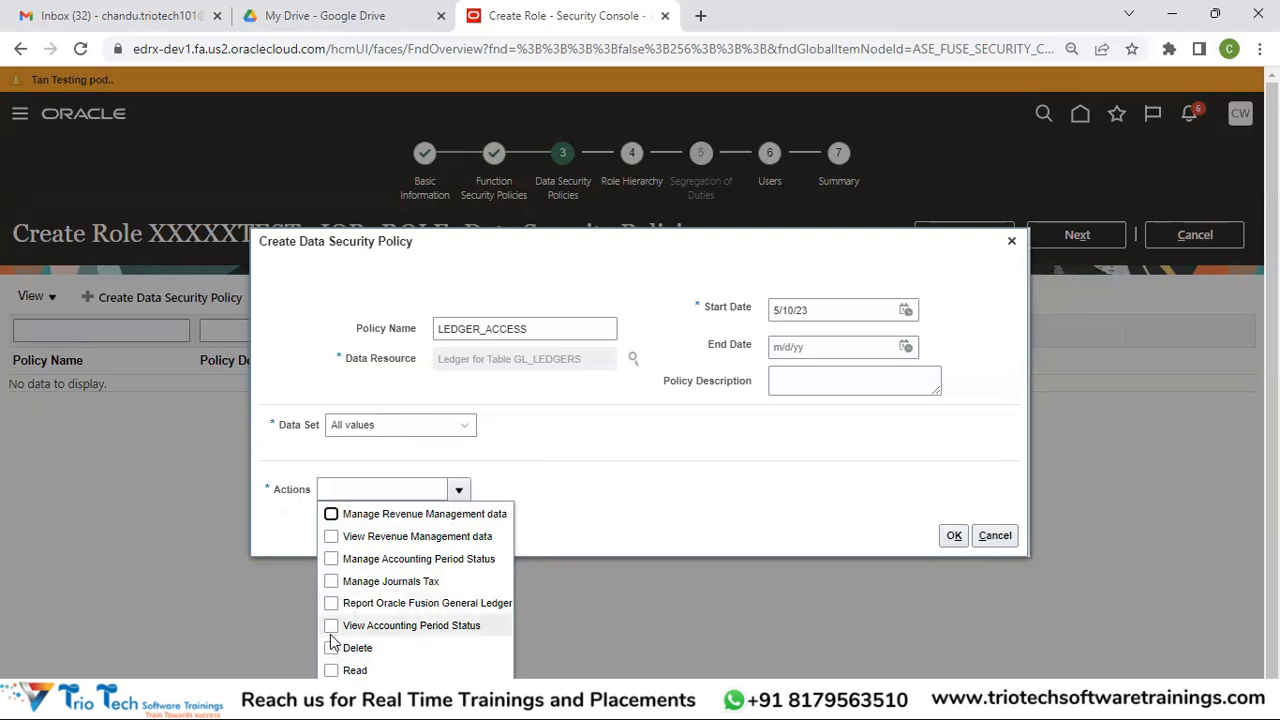
pyautogui.click(764, 515)
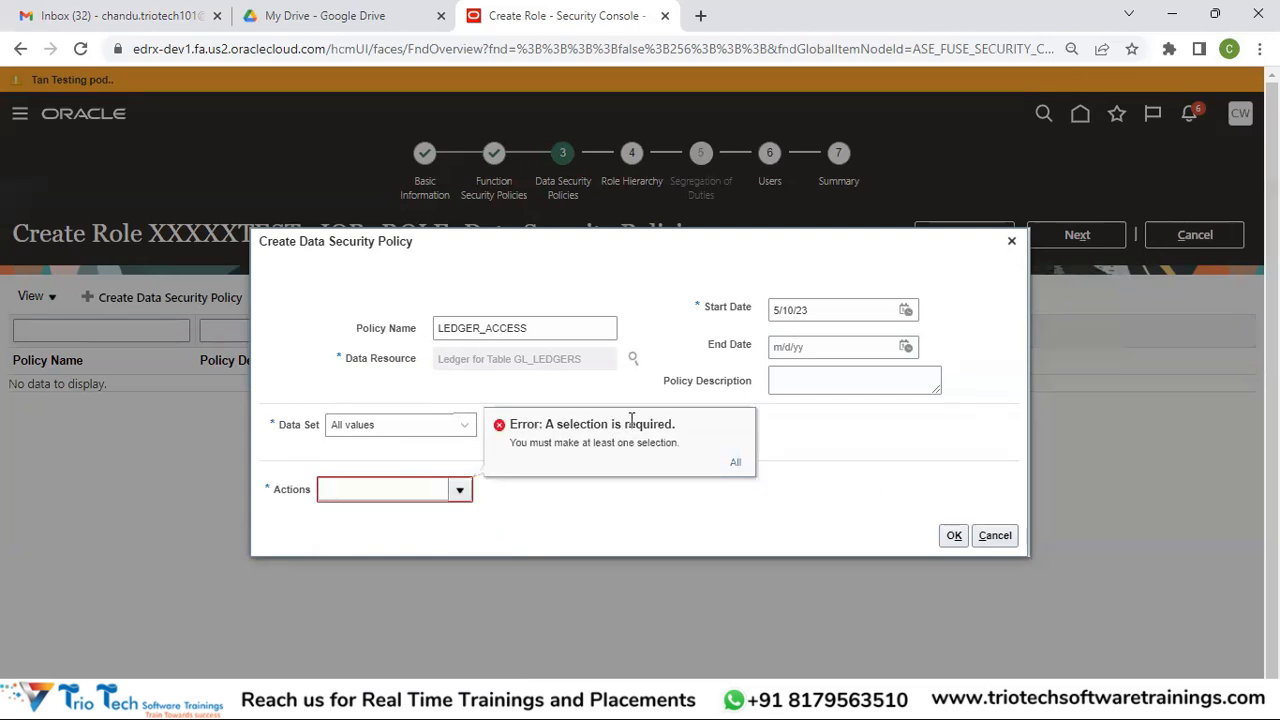
pyautogui.click(1007, 543)
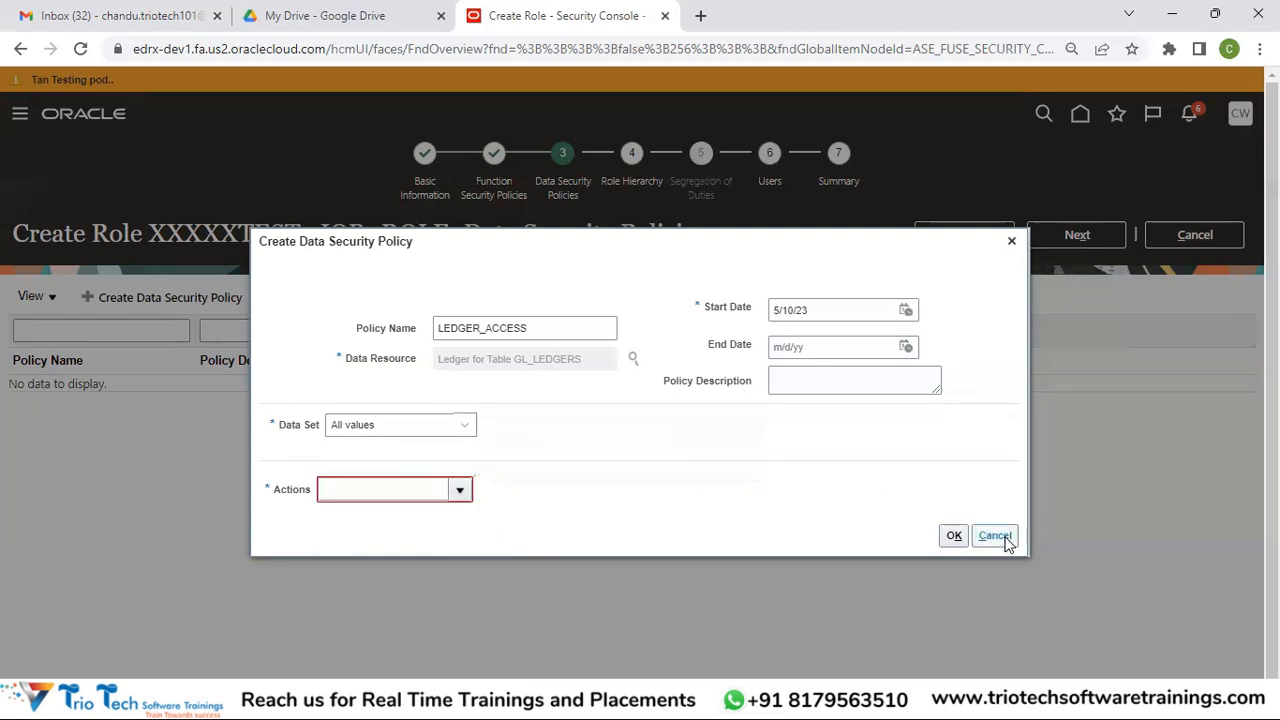
pyautogui.click(1007, 543)
# On Role Hierarchy, begin adding role membership limited to duty roles
pyautogui.click(1070, 238)
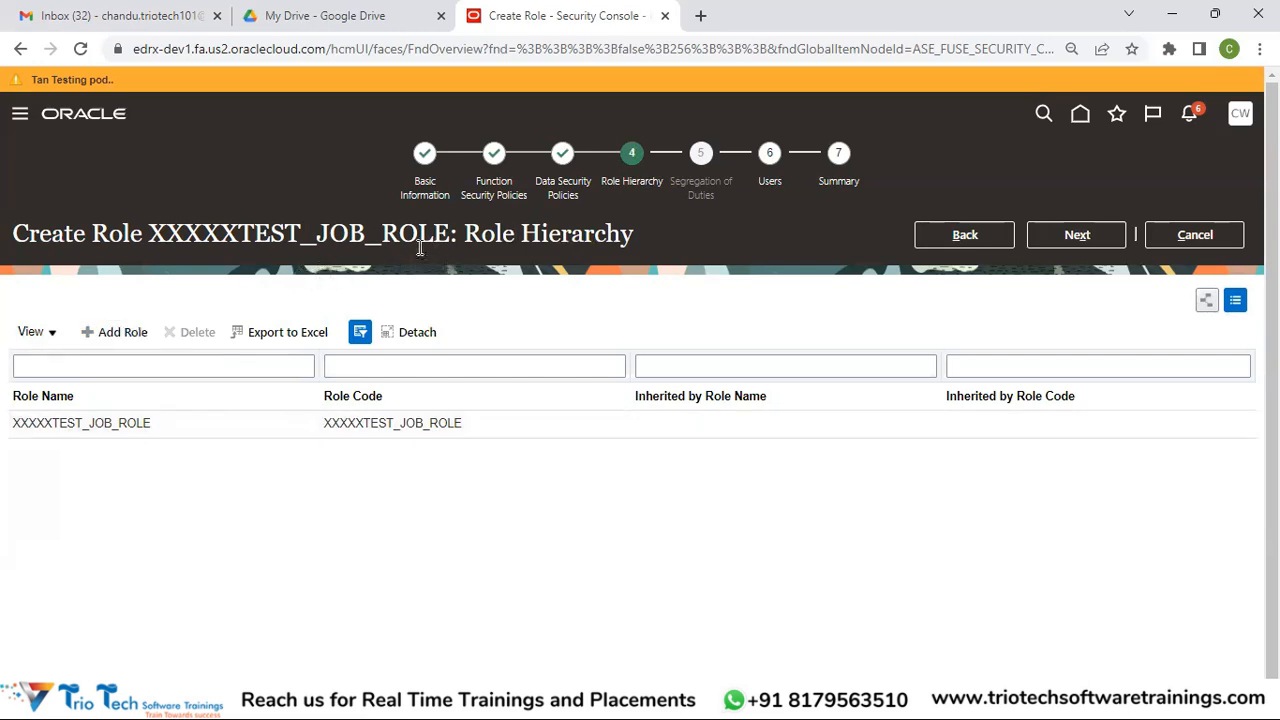
pyautogui.click(126, 334)
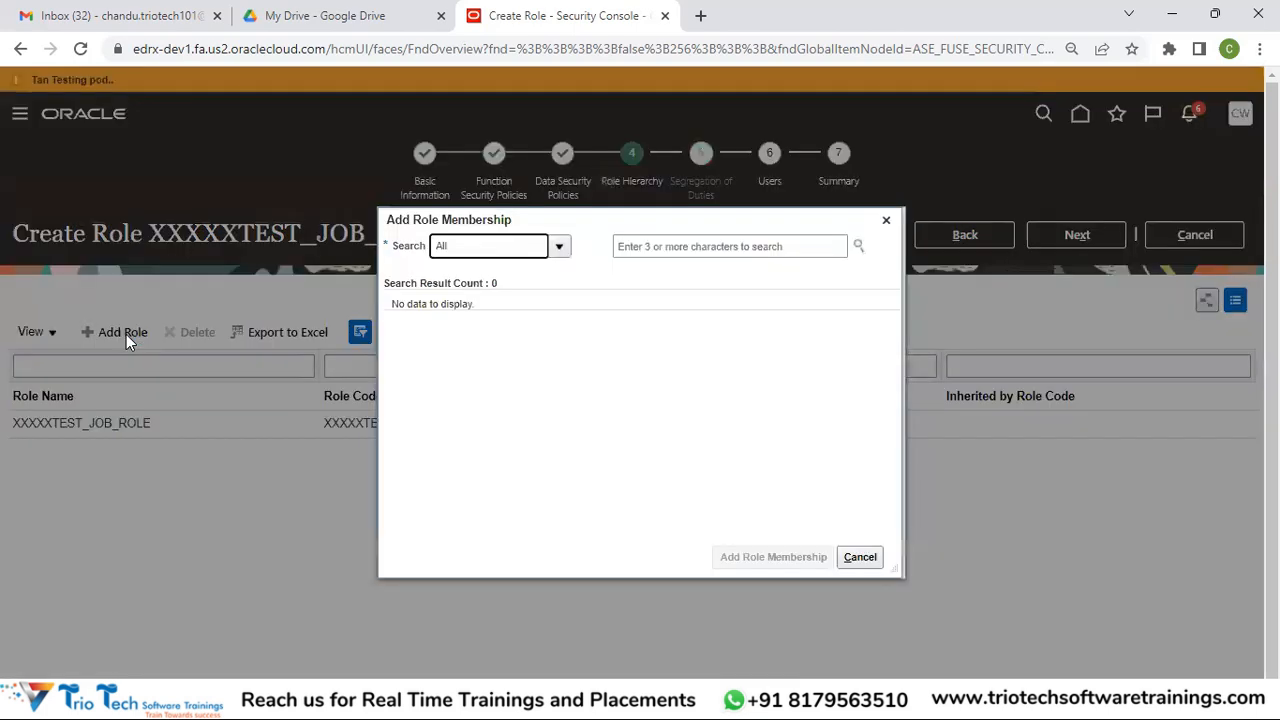
pyautogui.click(710, 252)
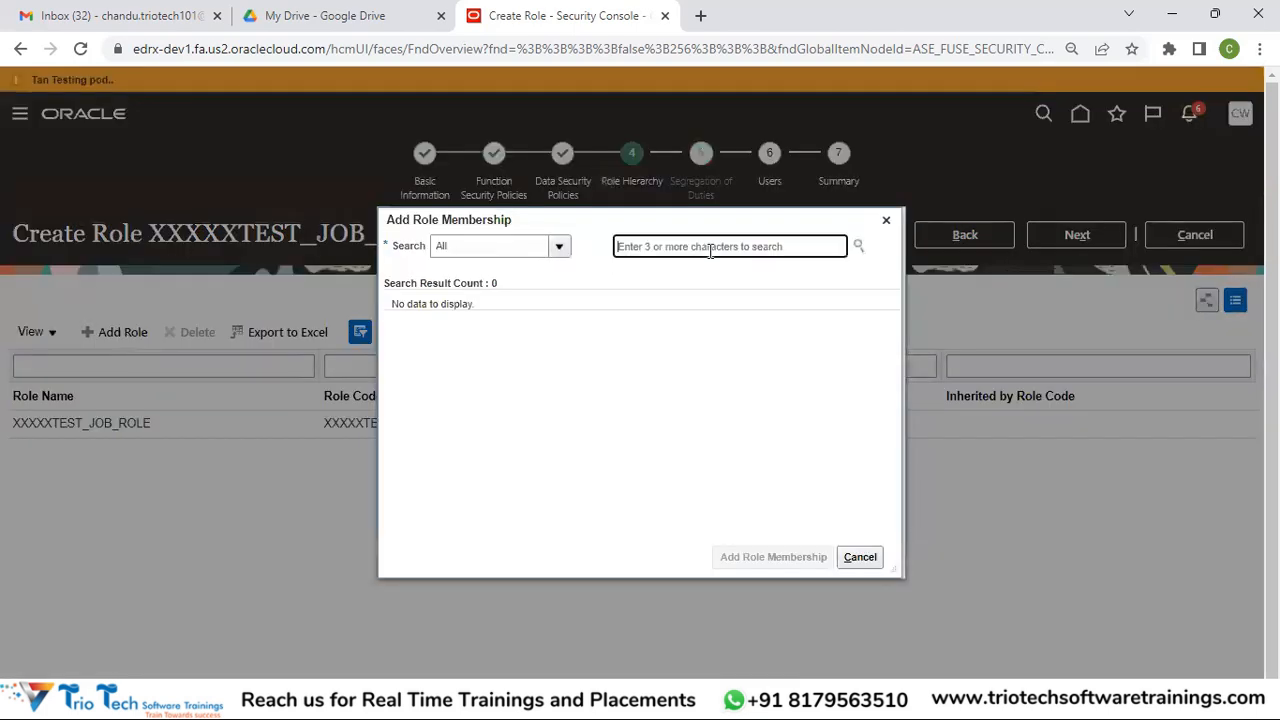
pyautogui.click(560, 247)
pyautogui.click(476, 274)
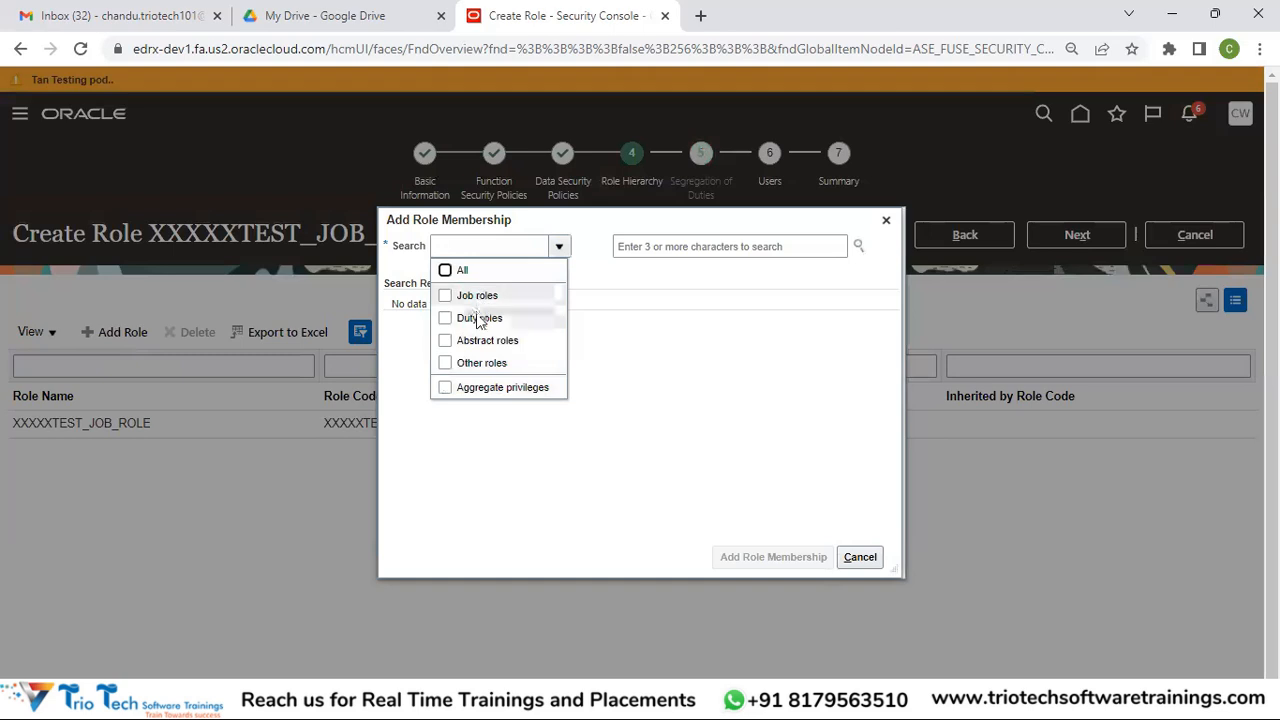
pyautogui.click(476, 316)
pyautogui.click(693, 246)
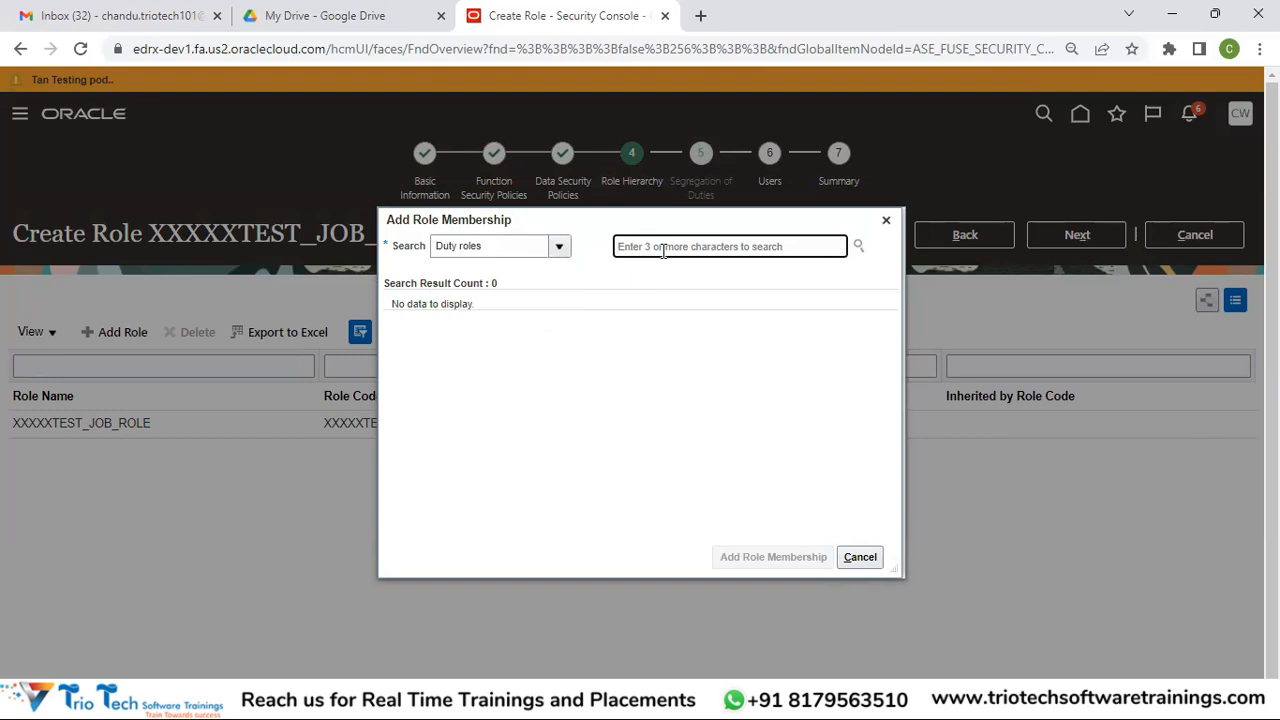
# Search Payables and add the Payables Administration duty role to the hierarchy
pyautogui.write('l')
pyautogui.press('BackSpace')
pyautogui.press('BackSpace')
pyautogui.write('Payav')
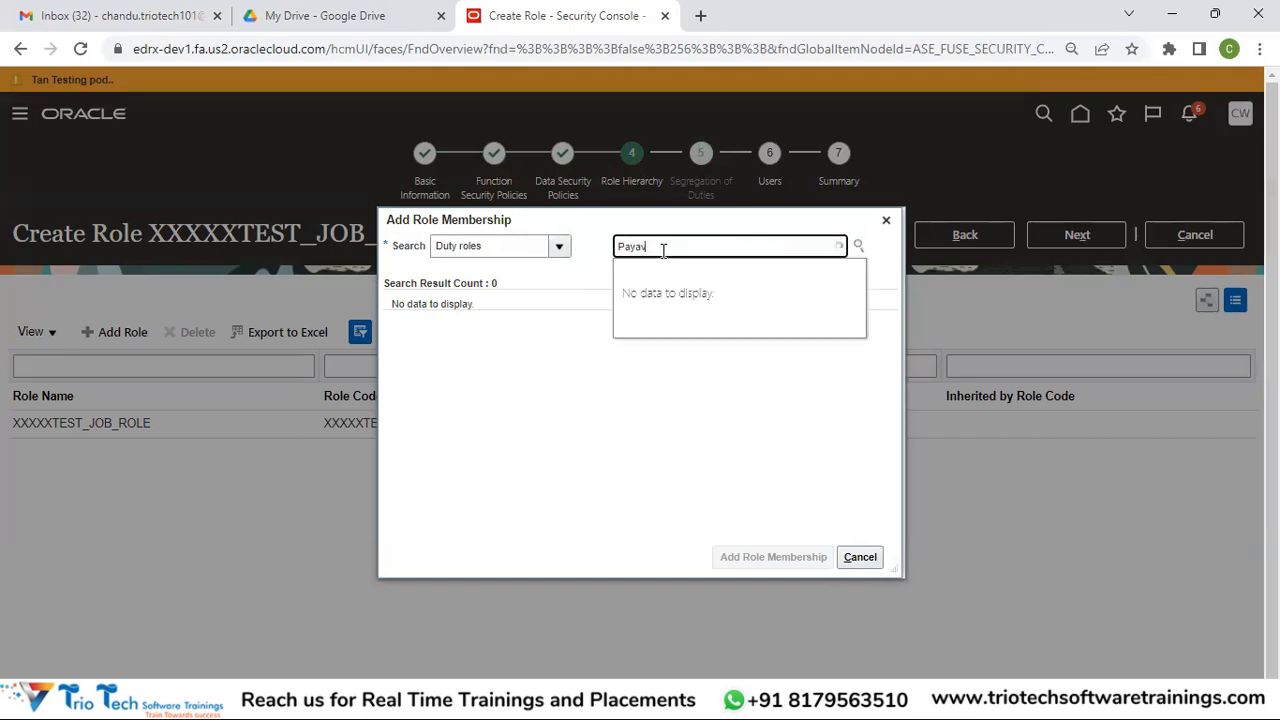
pyautogui.write('te')
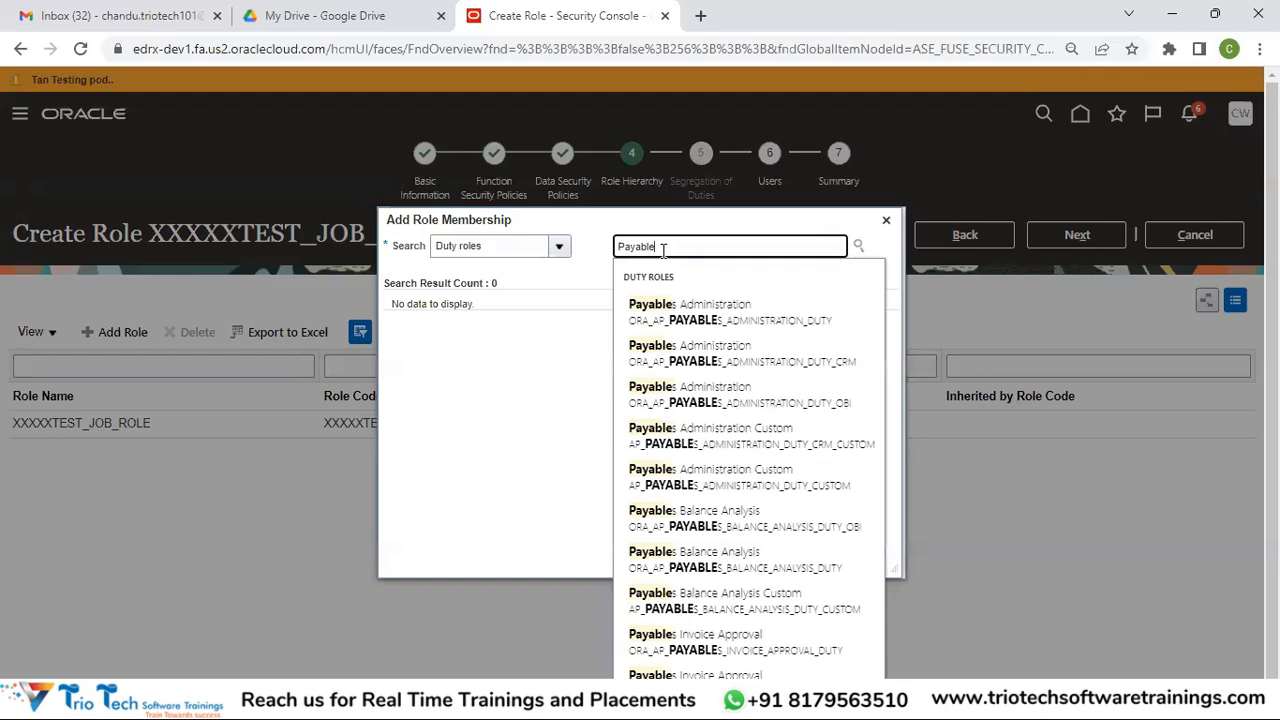
pyautogui.click(678, 322)
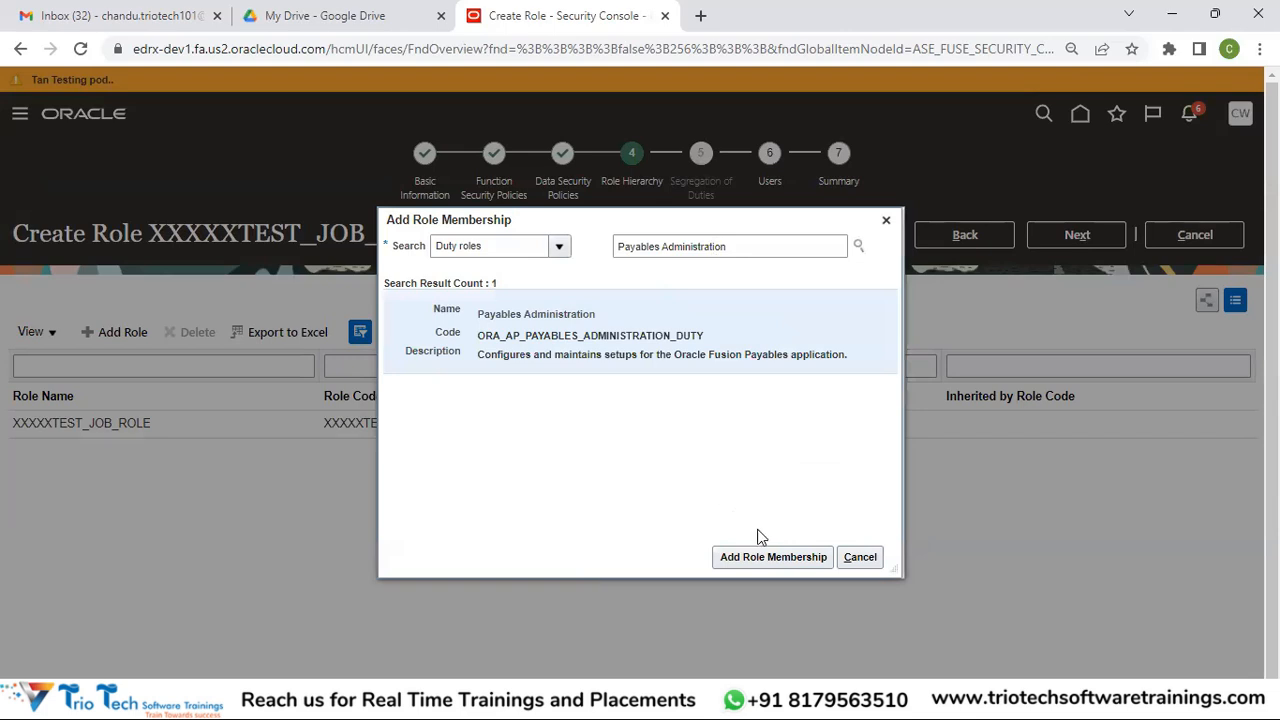
pyautogui.click(745, 557)
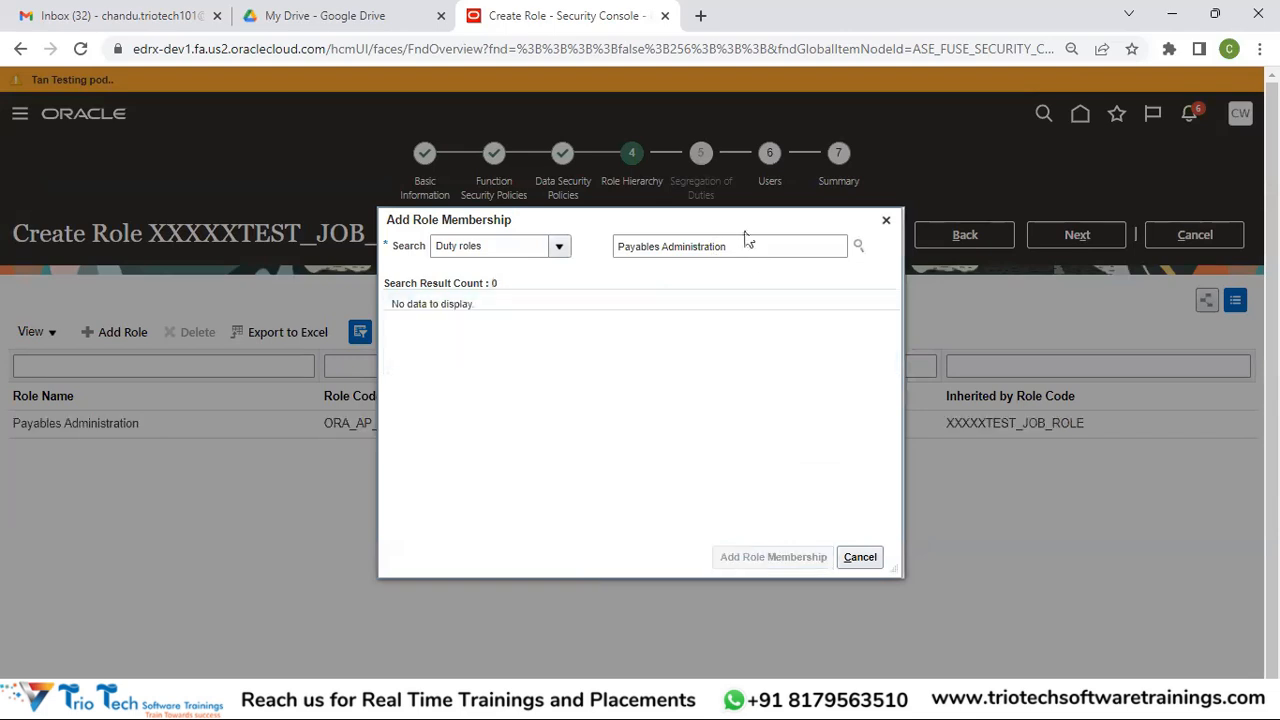
pyautogui.click(860, 557)
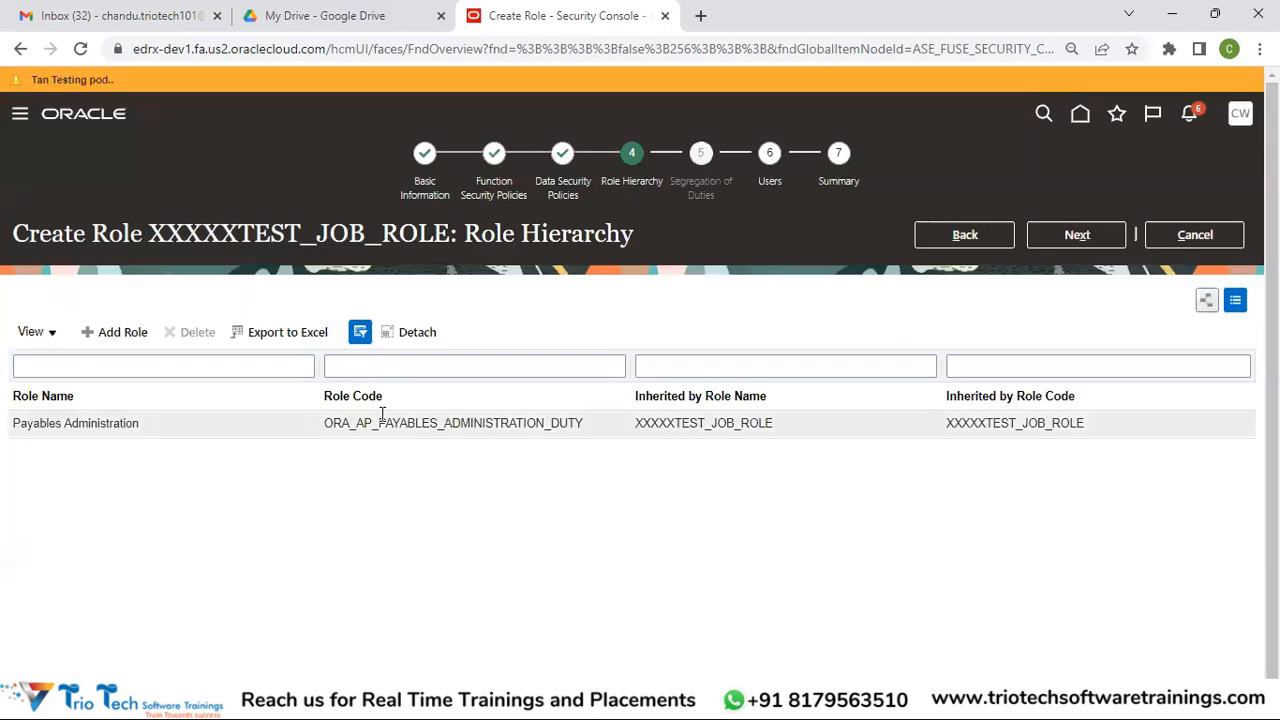
# Search for the user by name, add them to XXXXXTEST_JOB_ROLE, and advance to the summary
pyautogui.click(1080, 235)
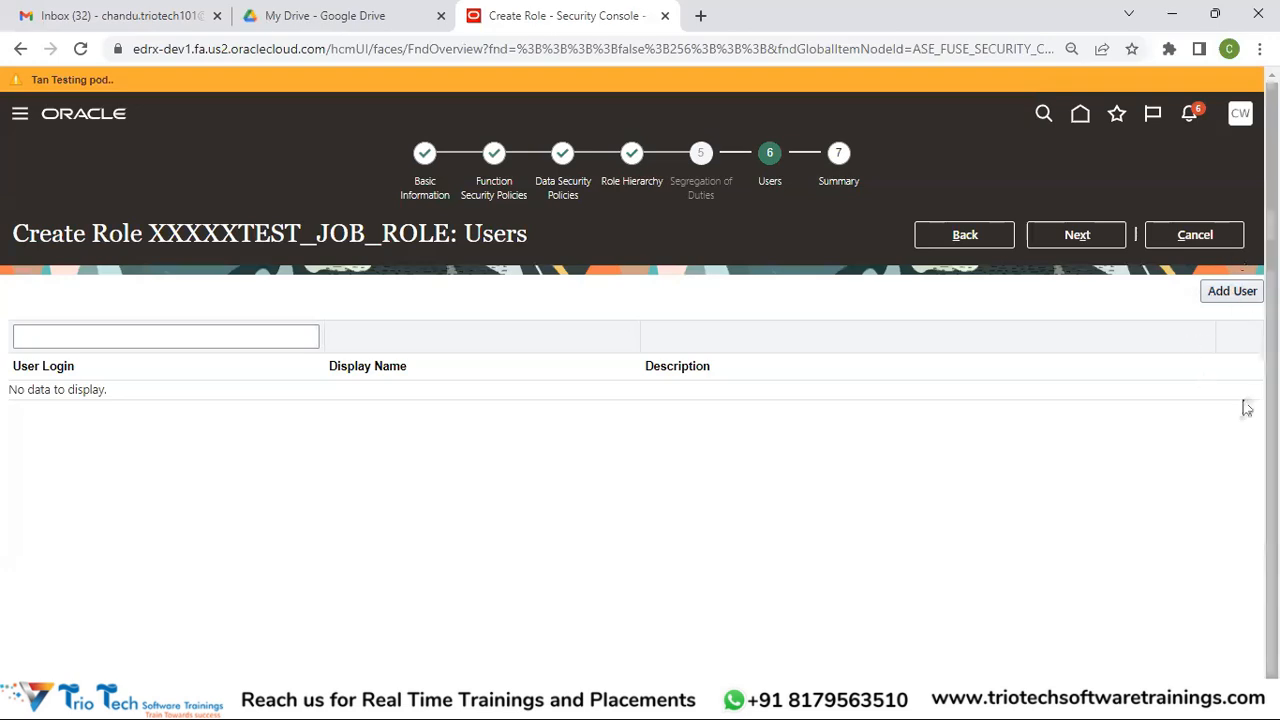
pyautogui.click(1232, 296)
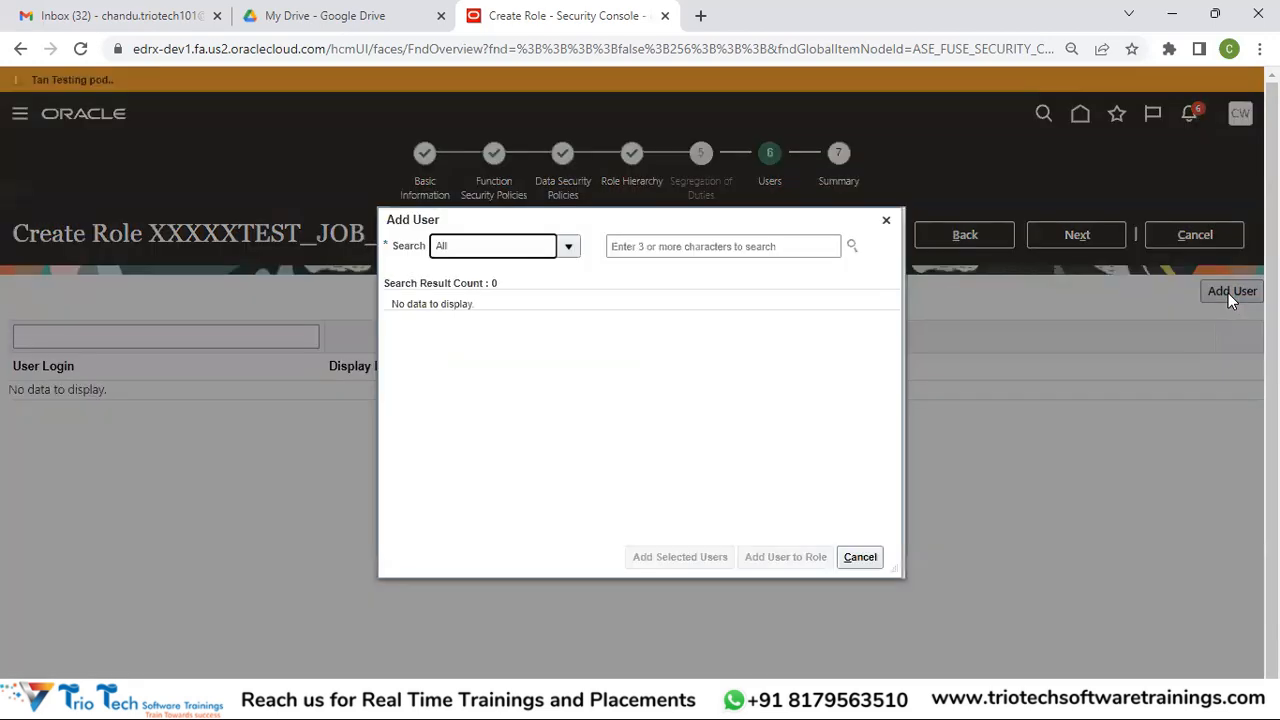
pyautogui.click(741, 247)
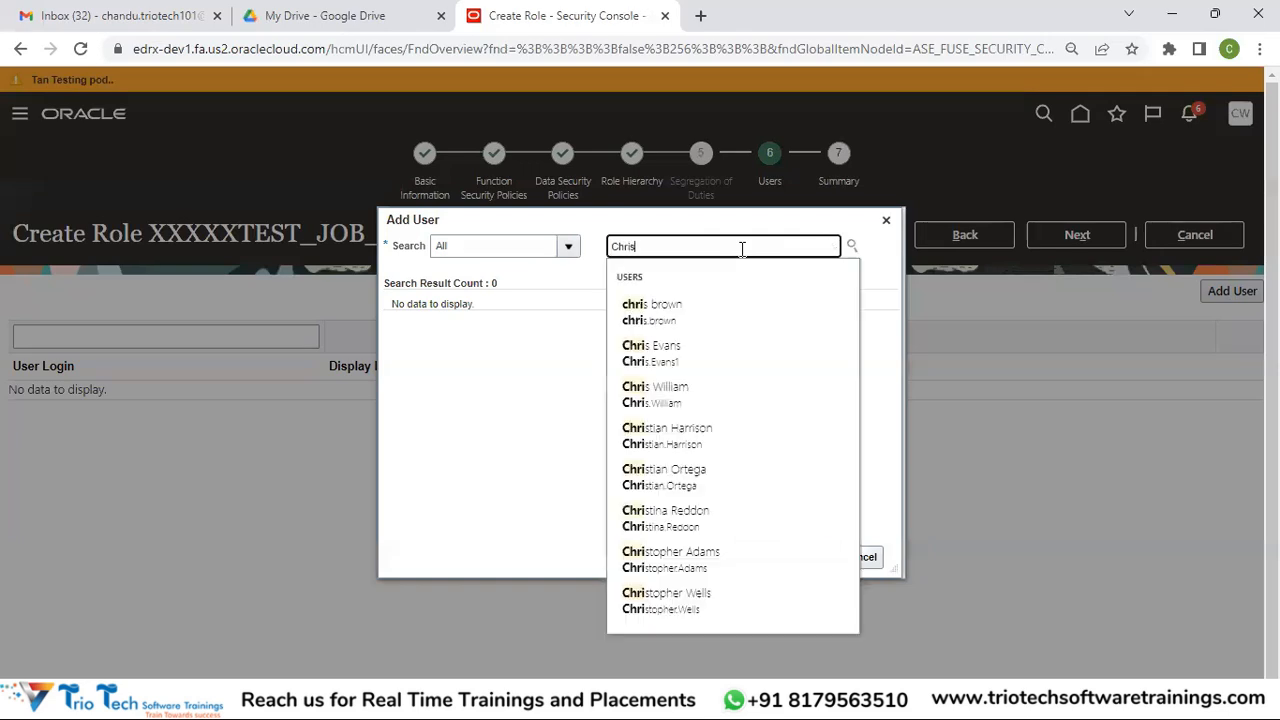
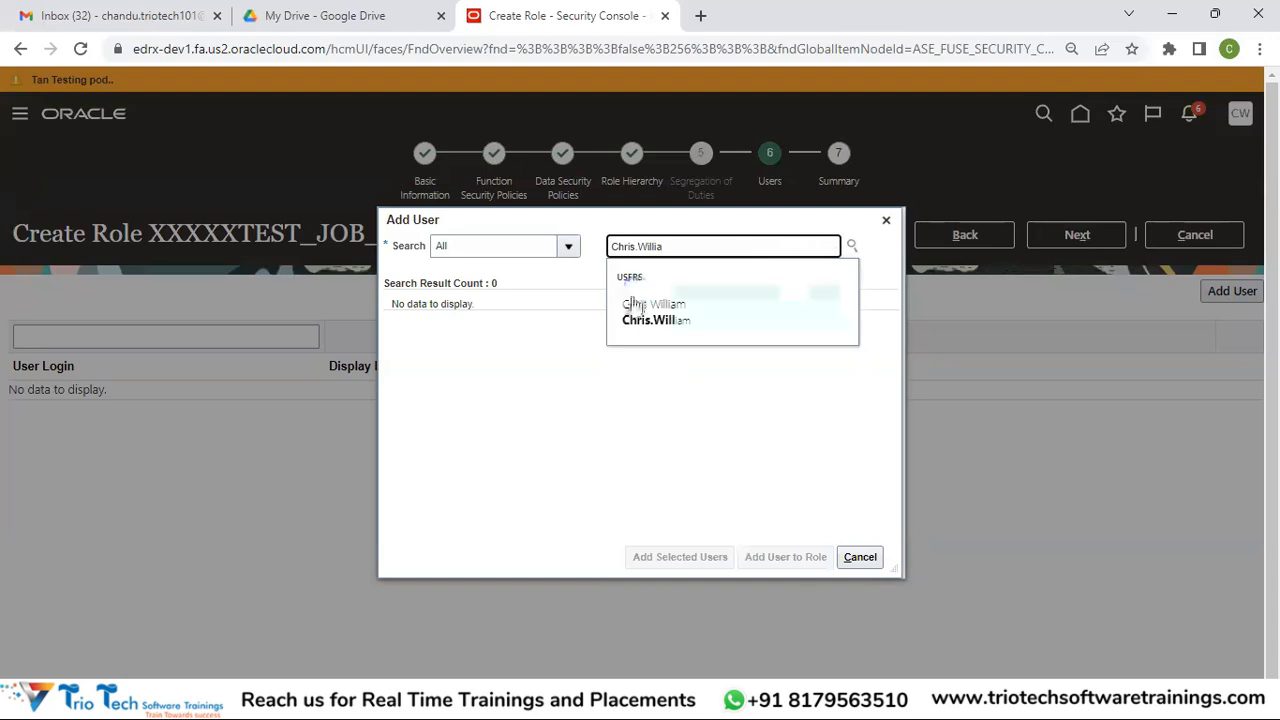
pyautogui.click(645, 302)
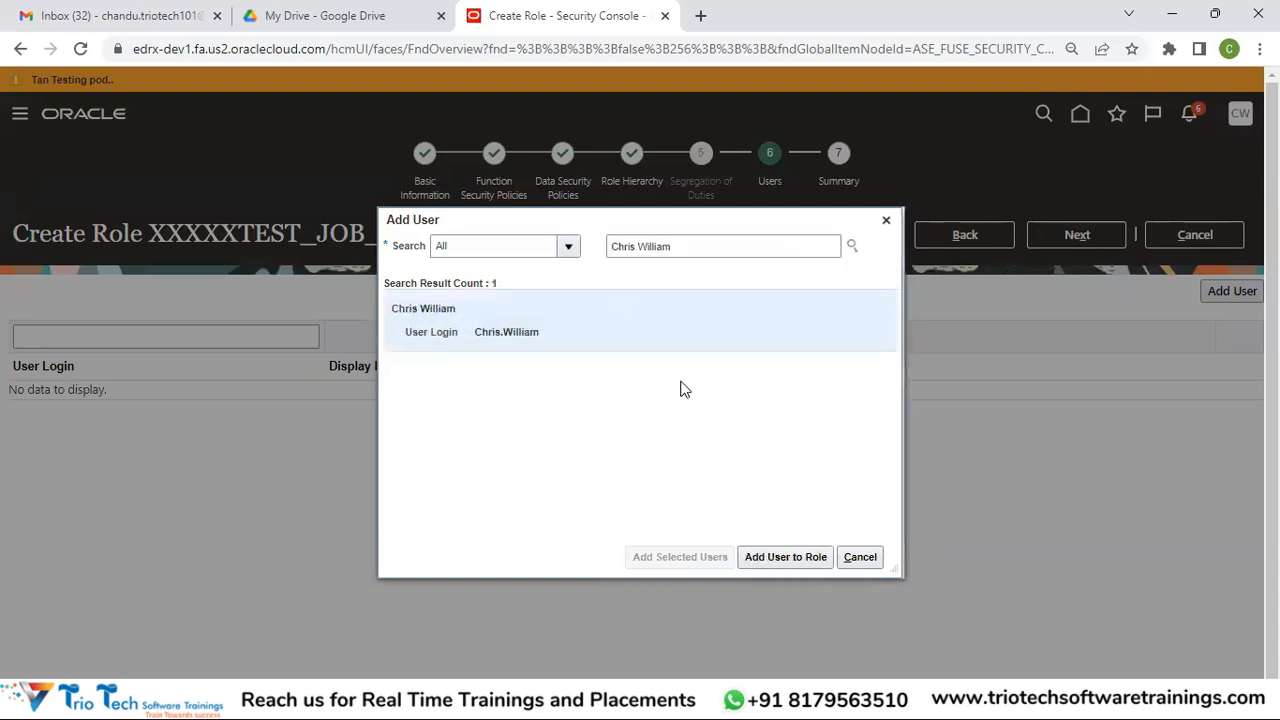
pyautogui.click(775, 562)
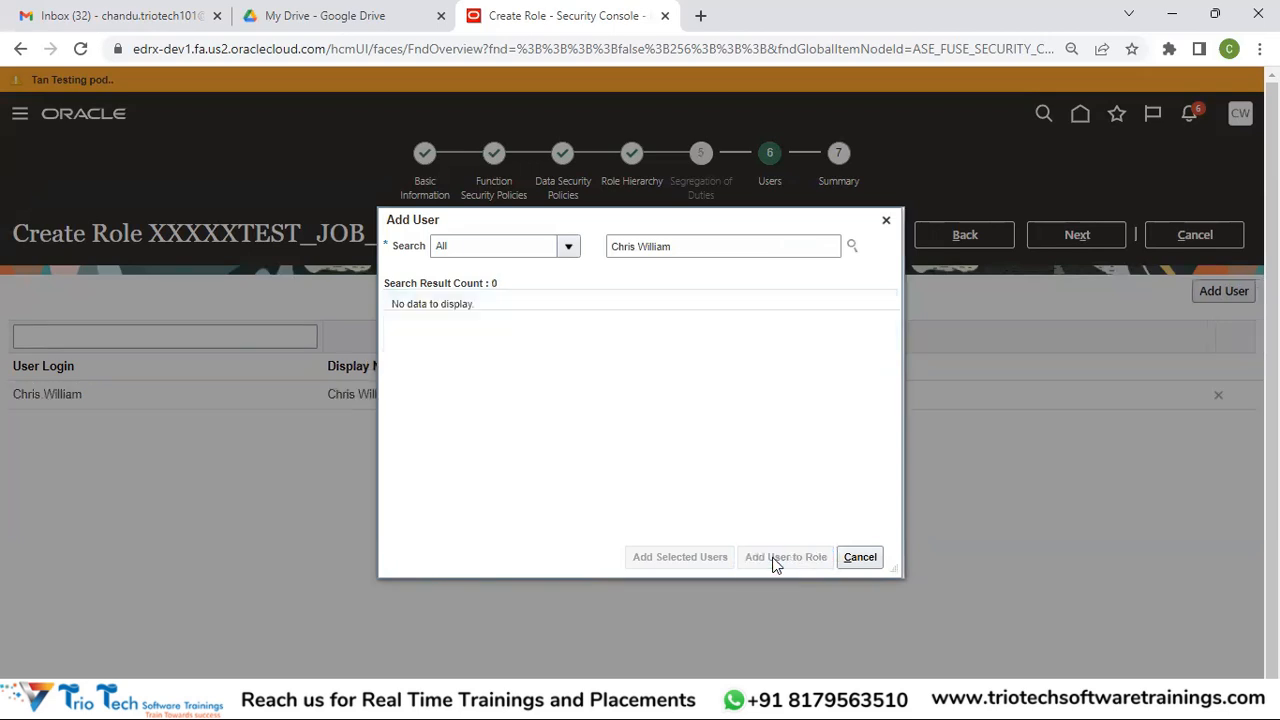
pyautogui.click(860, 558)
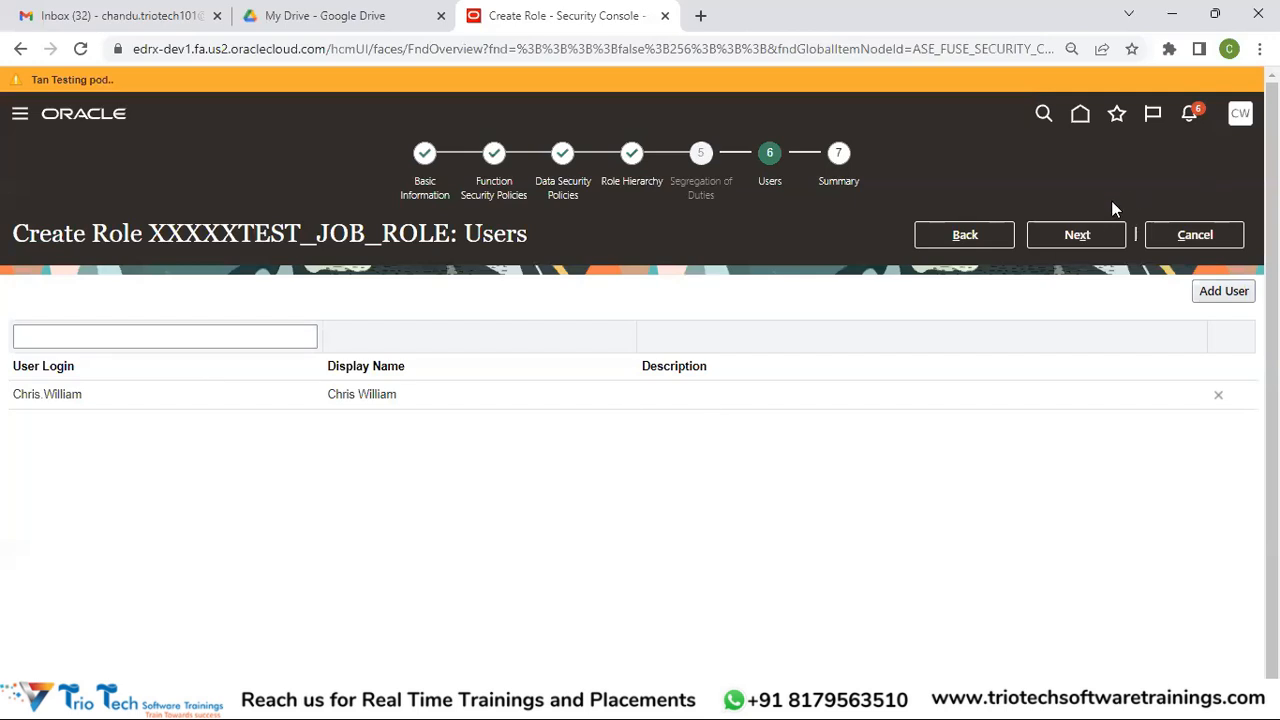
pyautogui.click(1080, 237)
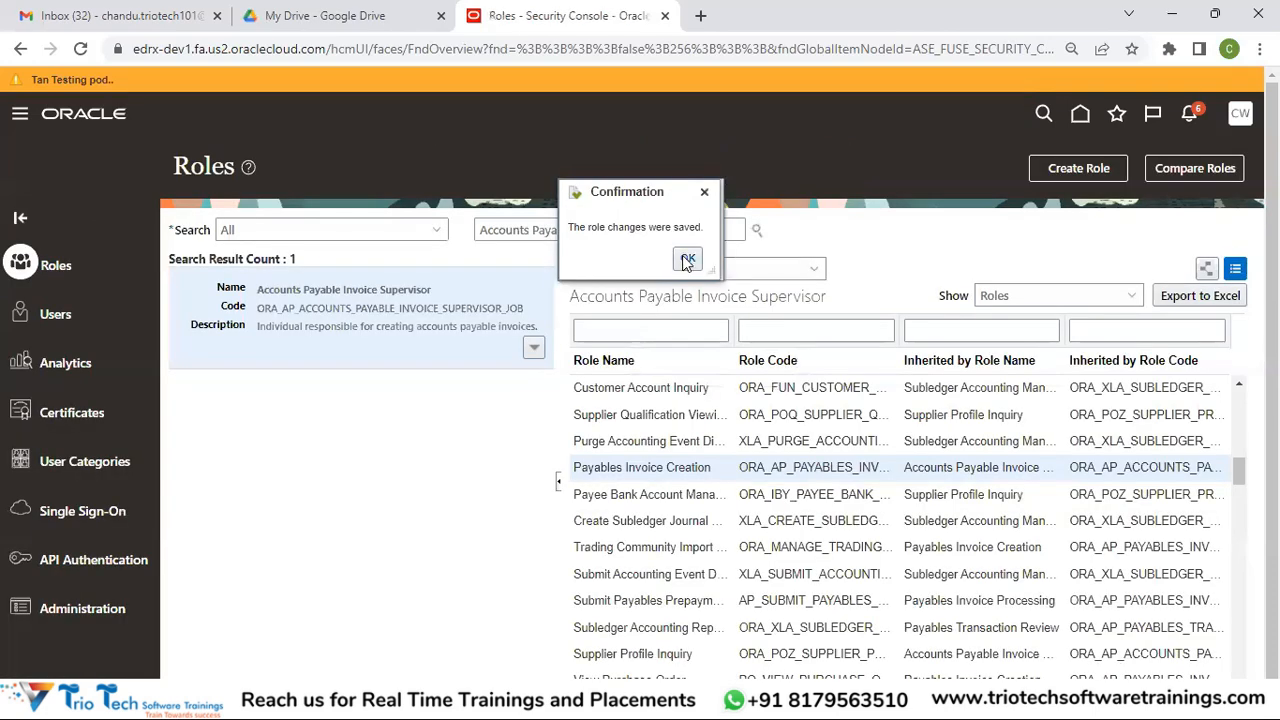
# Acknowledge the role-saved confirmation and open the User Accounts page
pyautogui.click(685, 256)
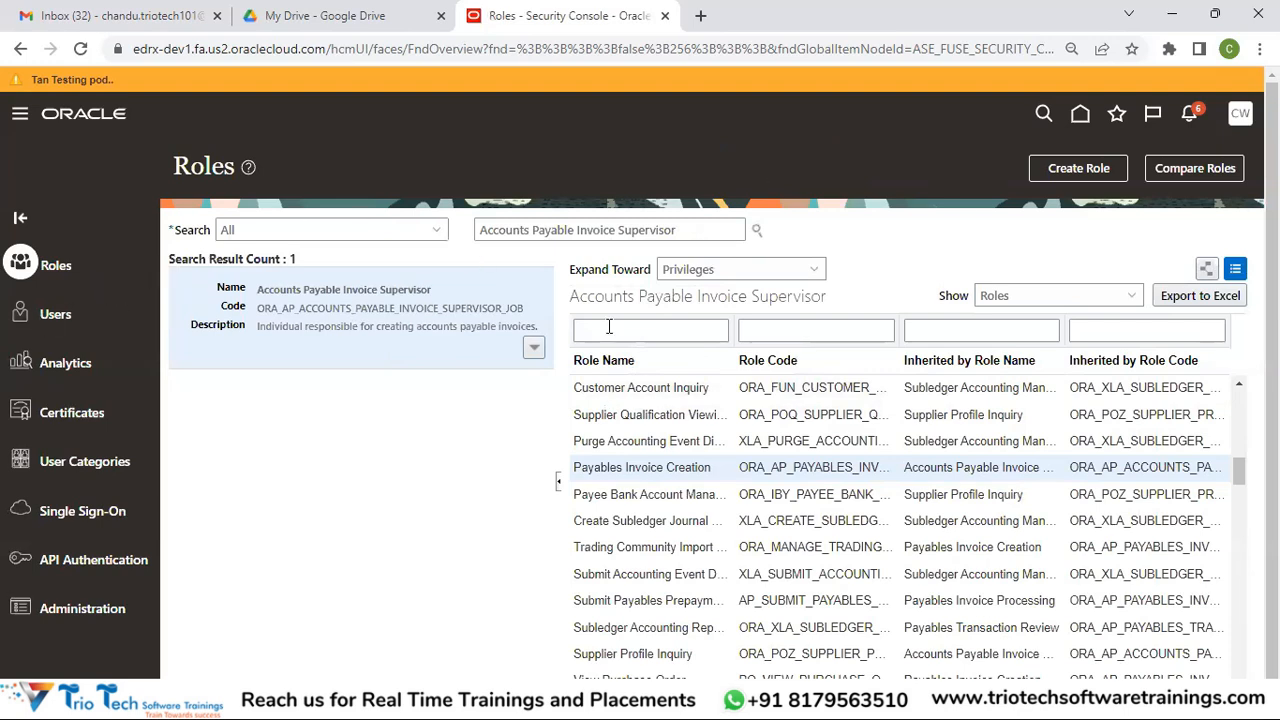
pyautogui.click(57, 318)
pyautogui.click(650, 222)
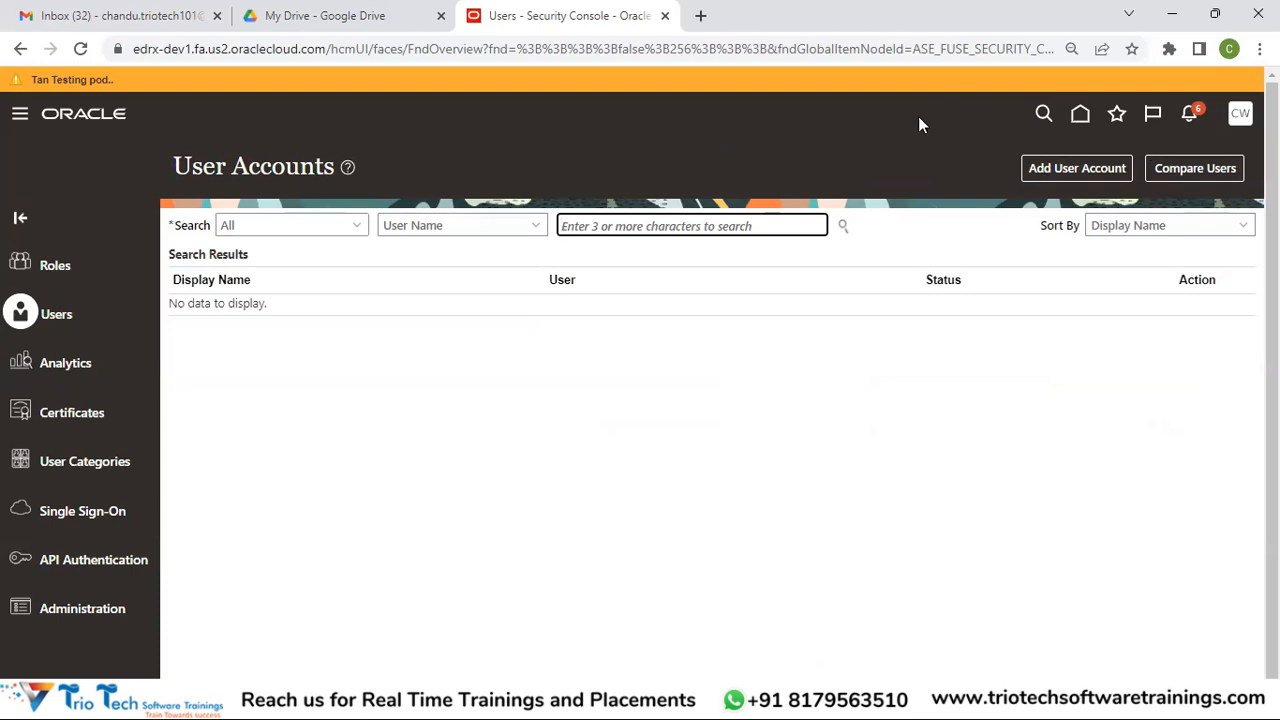
pyautogui.click(1238, 116)
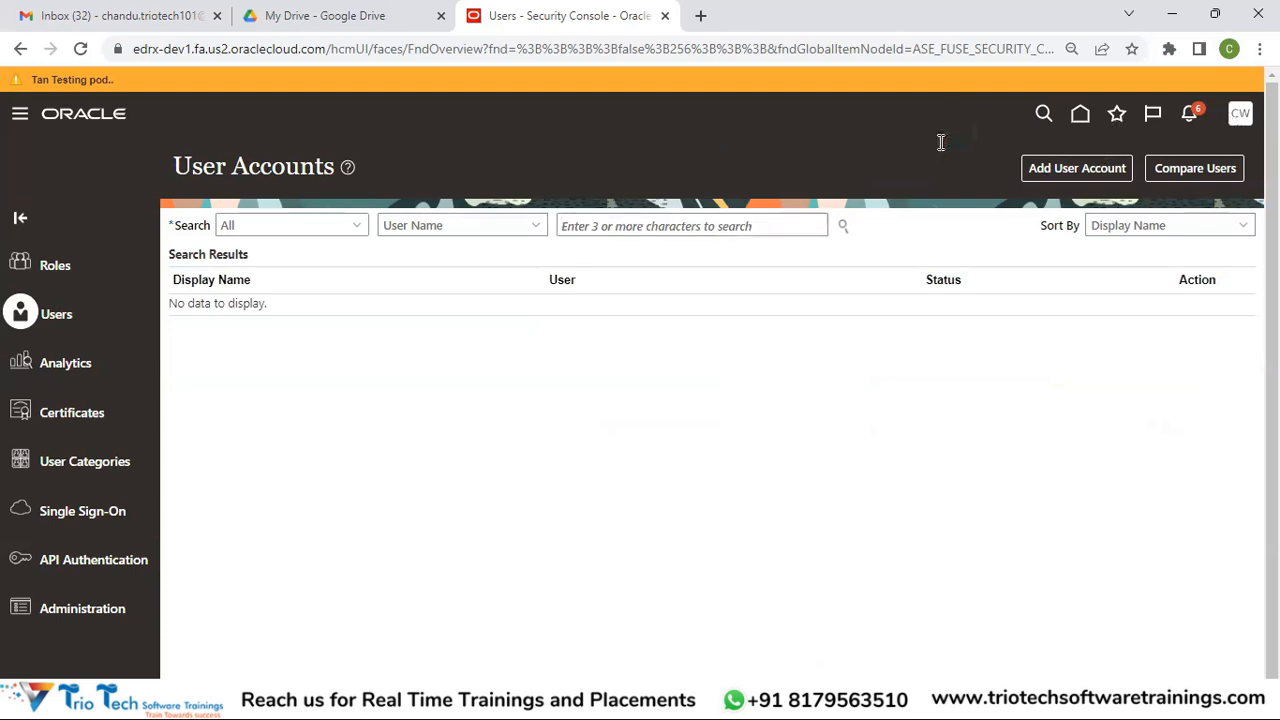
# Open Setup and Maintenance, keeping Compensation Management as the offering
pyautogui.click(931, 372)
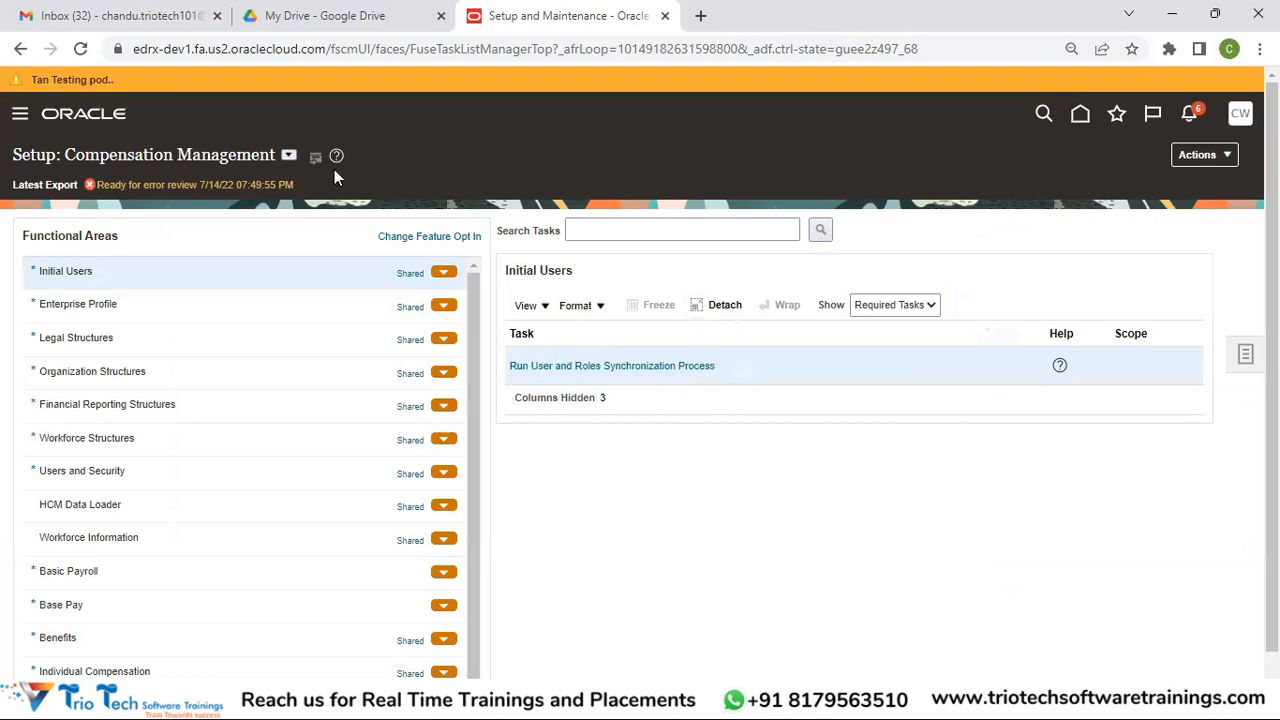
pyautogui.click(289, 157)
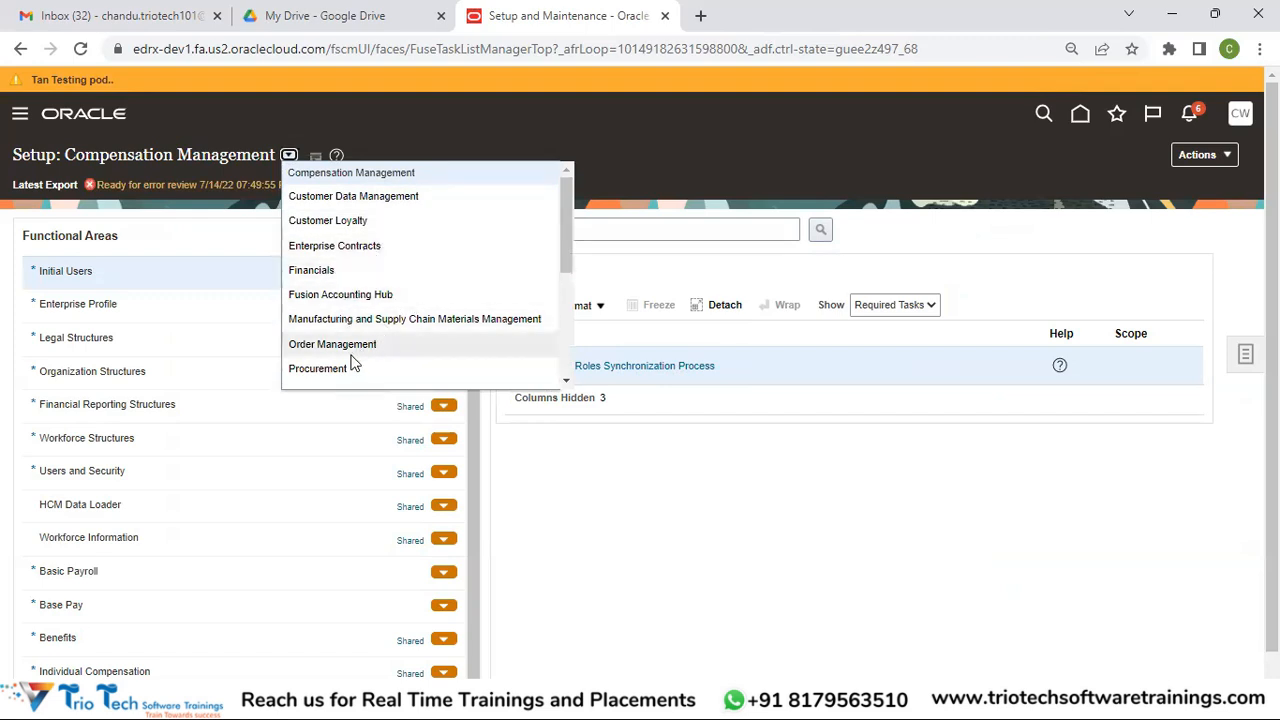
pyautogui.click(660, 523)
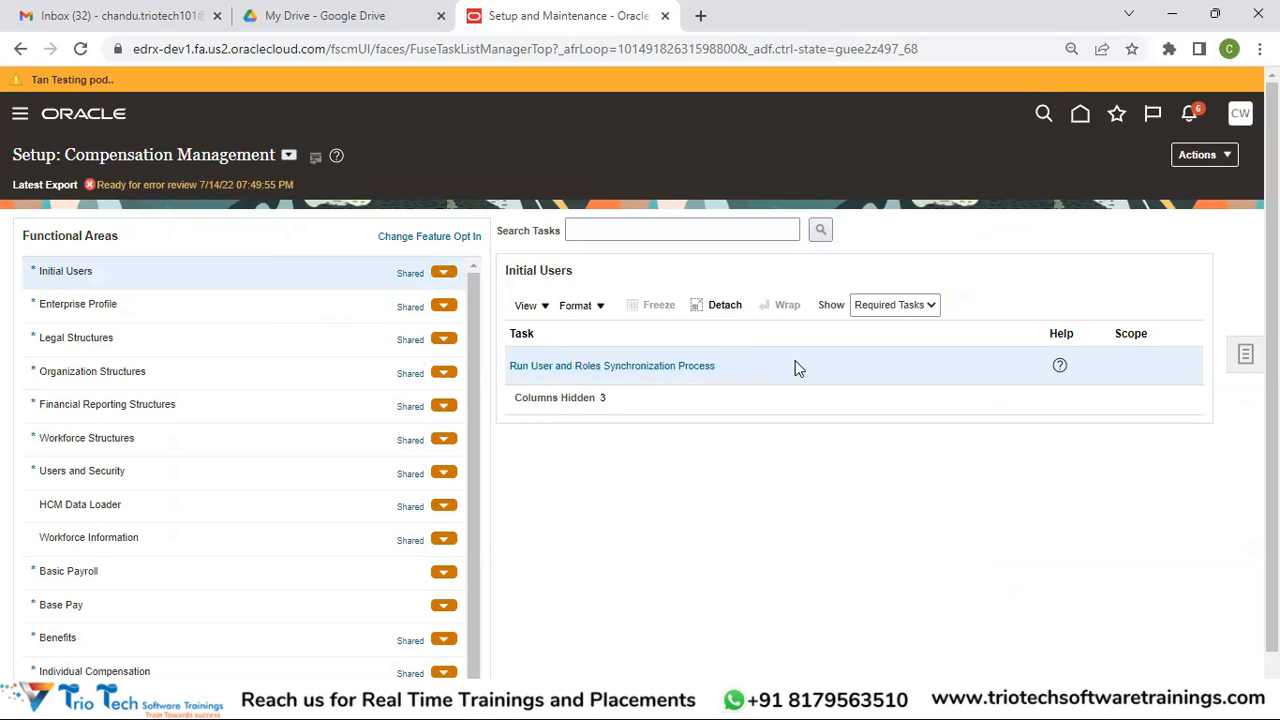
# Open Run User and Roles Synchronization Process, view Retrieve Latest LDAP Changes, then cancel
pyautogui.click(650, 367)
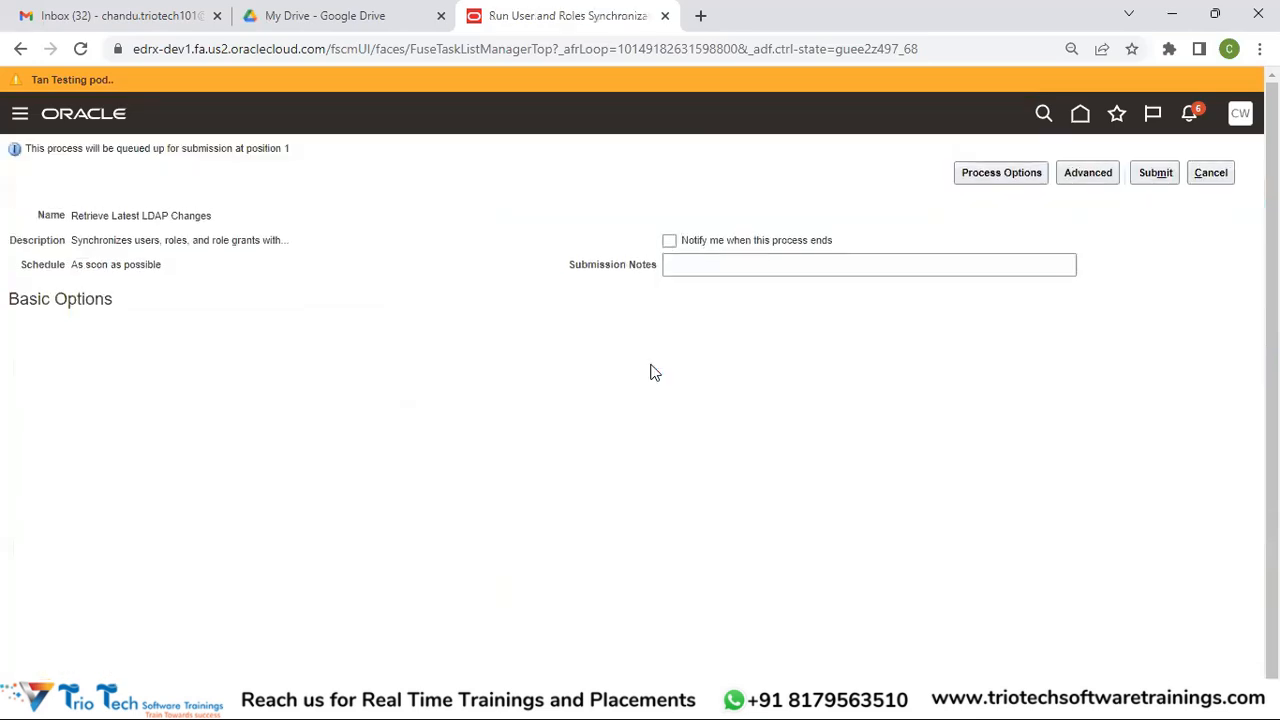
pyautogui.moveTo(72, 216); pyautogui.dragTo(218, 229)
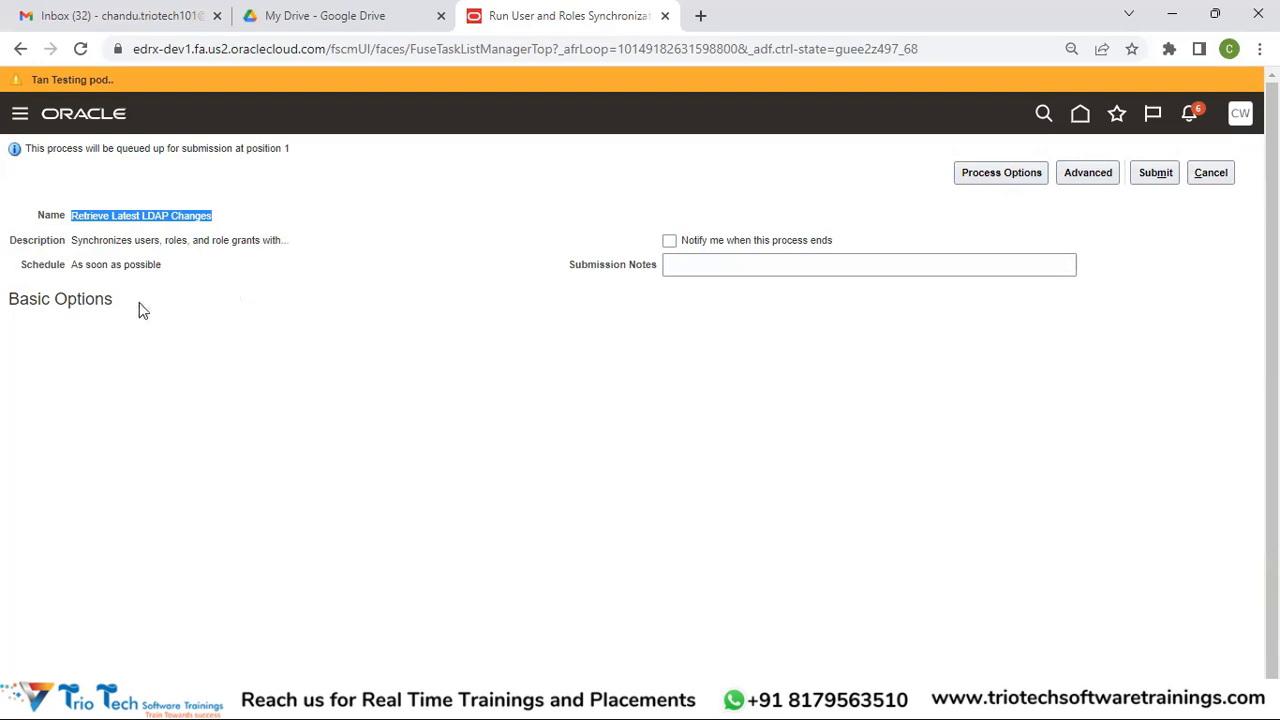
pyautogui.click(197, 214)
pyautogui.moveTo(220, 220); pyautogui.dragTo(72, 224)
pyautogui.click(1165, 175)
pyautogui.click(1212, 176)
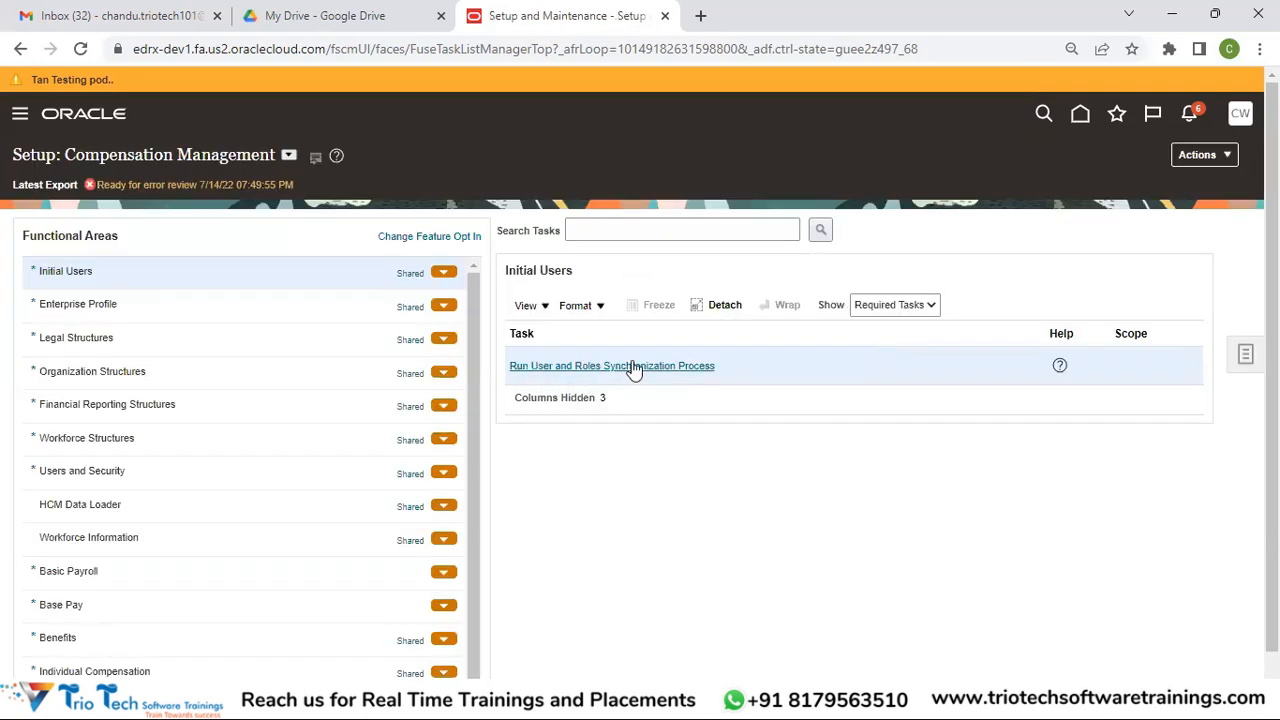
# Reopen the synchronization task and cancel again back to the Initial Users tasks
pyautogui.click(710, 368)
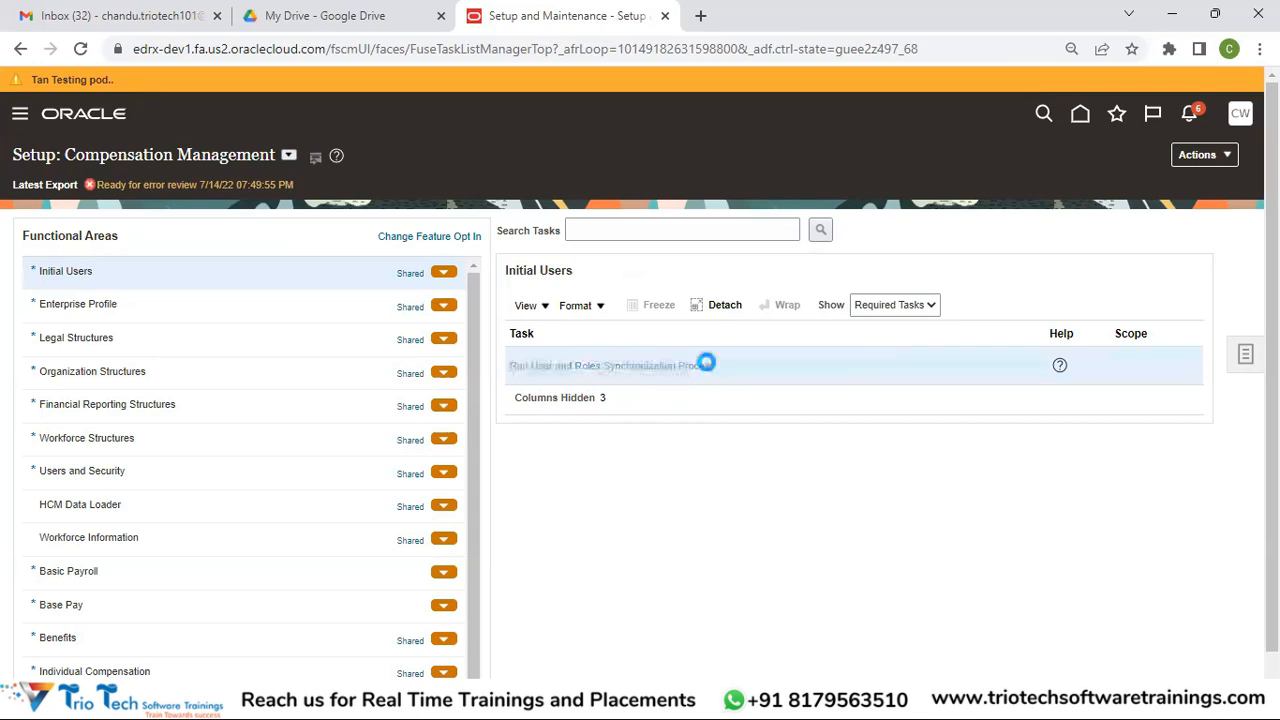
pyautogui.moveTo(216, 217); pyautogui.dragTo(58, 222)
pyautogui.click(414, 291)
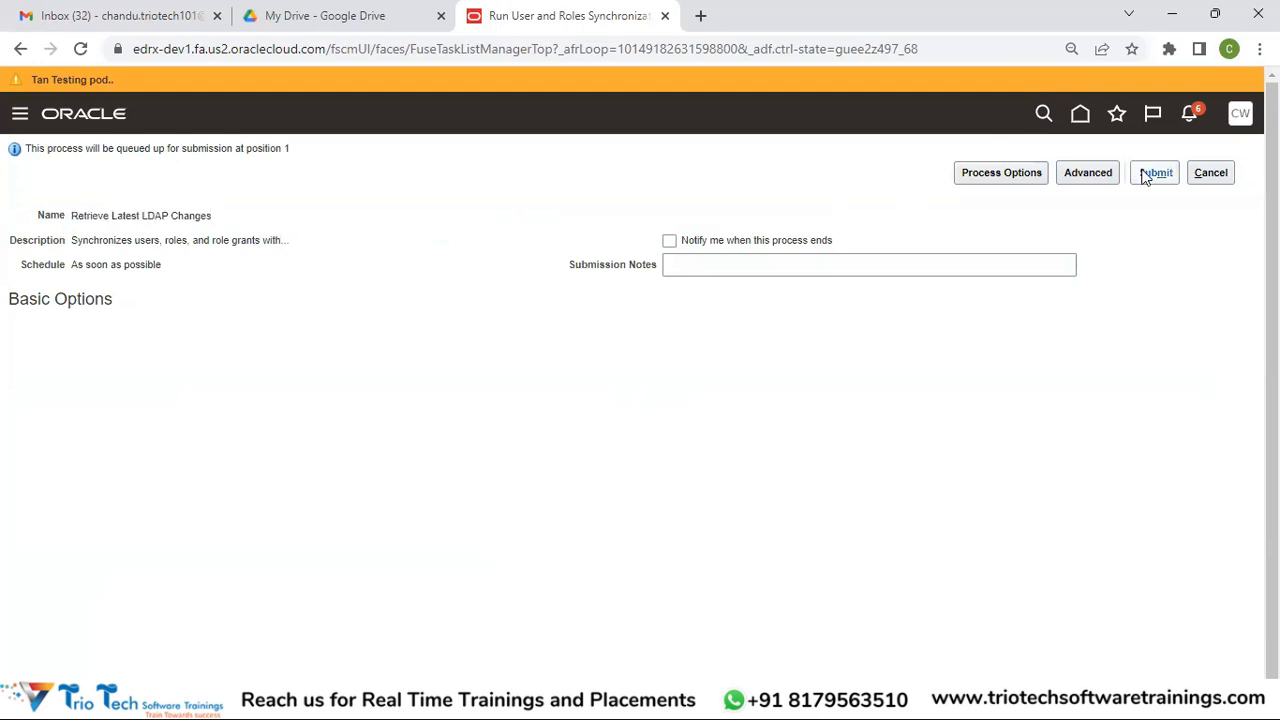
pyautogui.click(1222, 174)
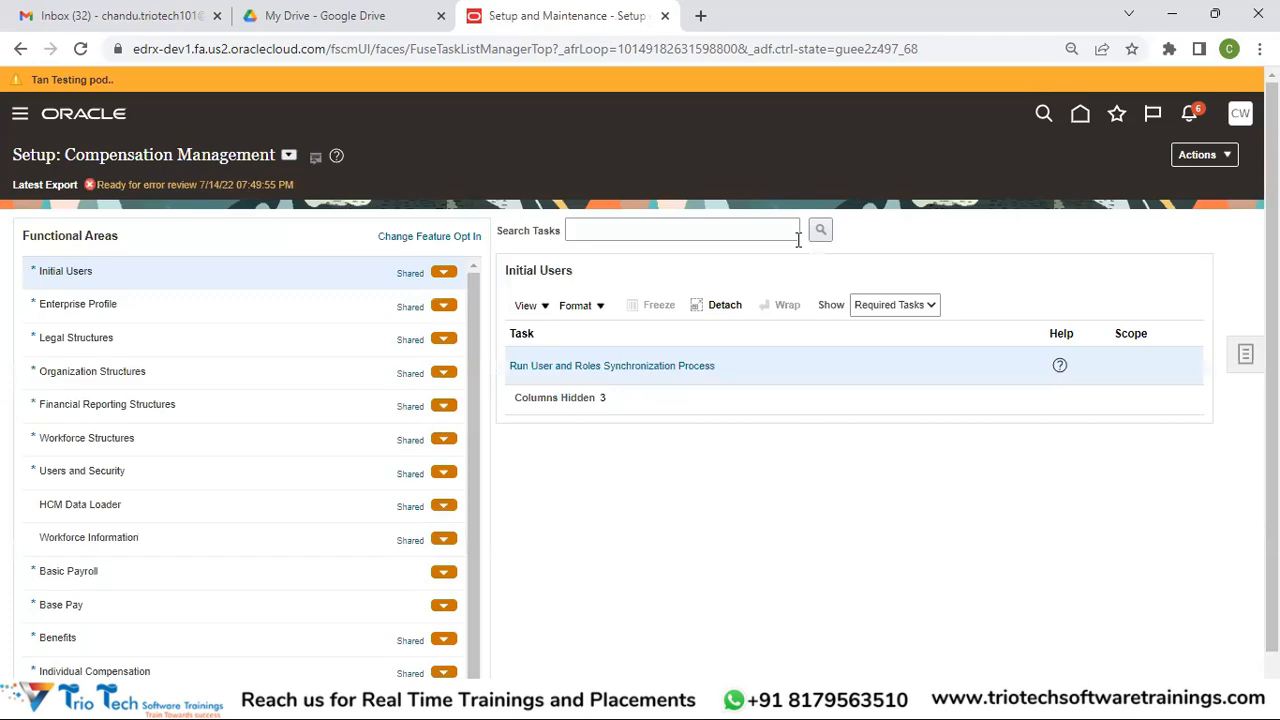
# Go to Scheduled Processes from the Navigator to see the last hour's processes
pyautogui.click(20, 118)
pyautogui.scroll(-3, 647, 400)
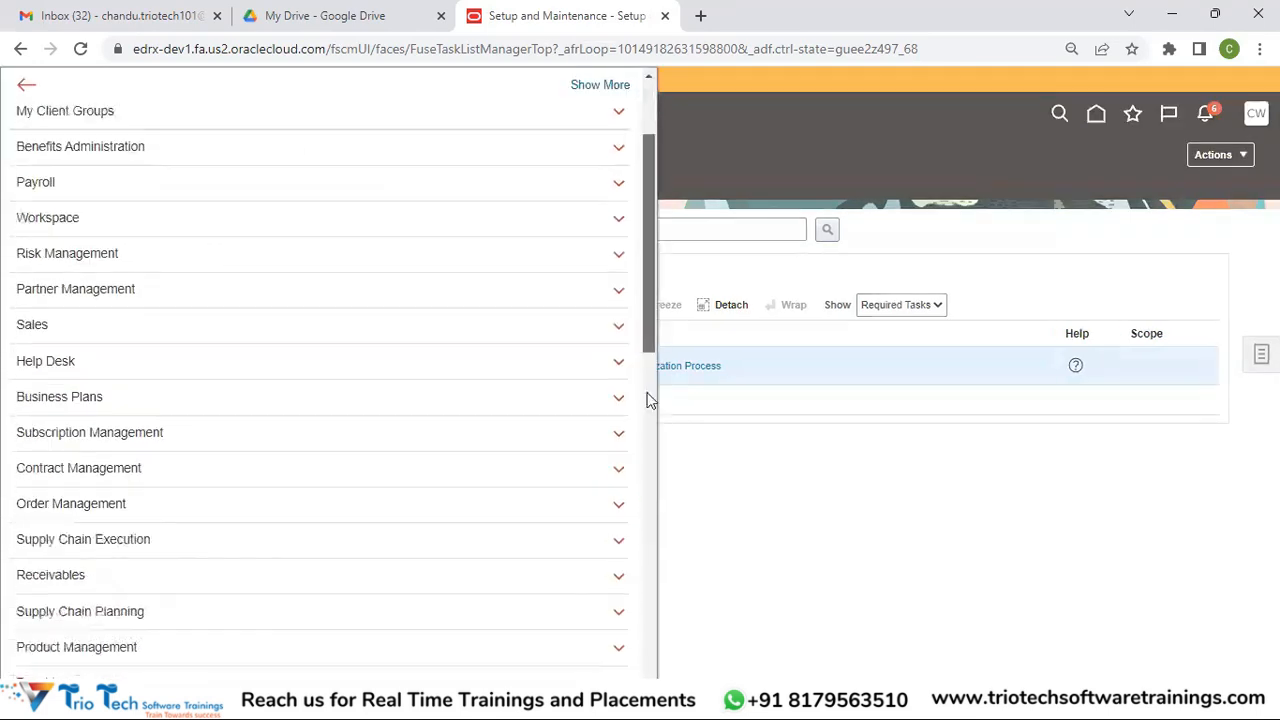
pyautogui.scroll(-8, 650, 450)
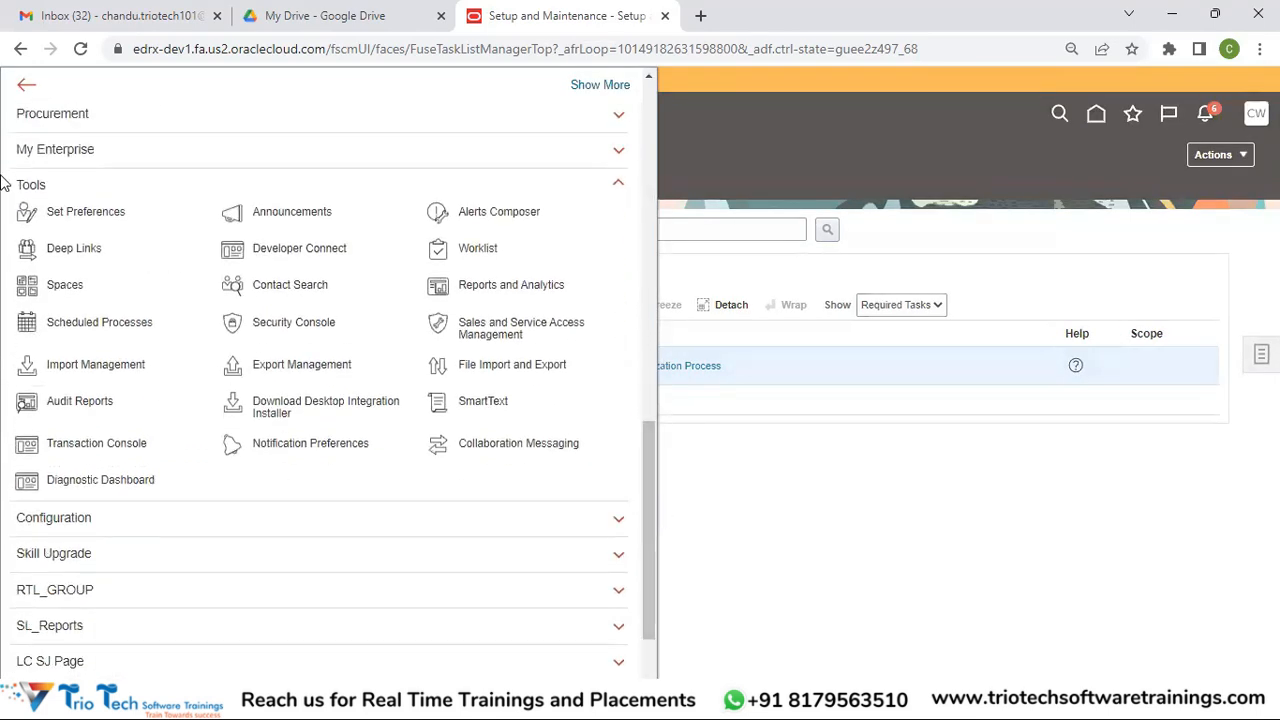
pyautogui.click(131, 330)
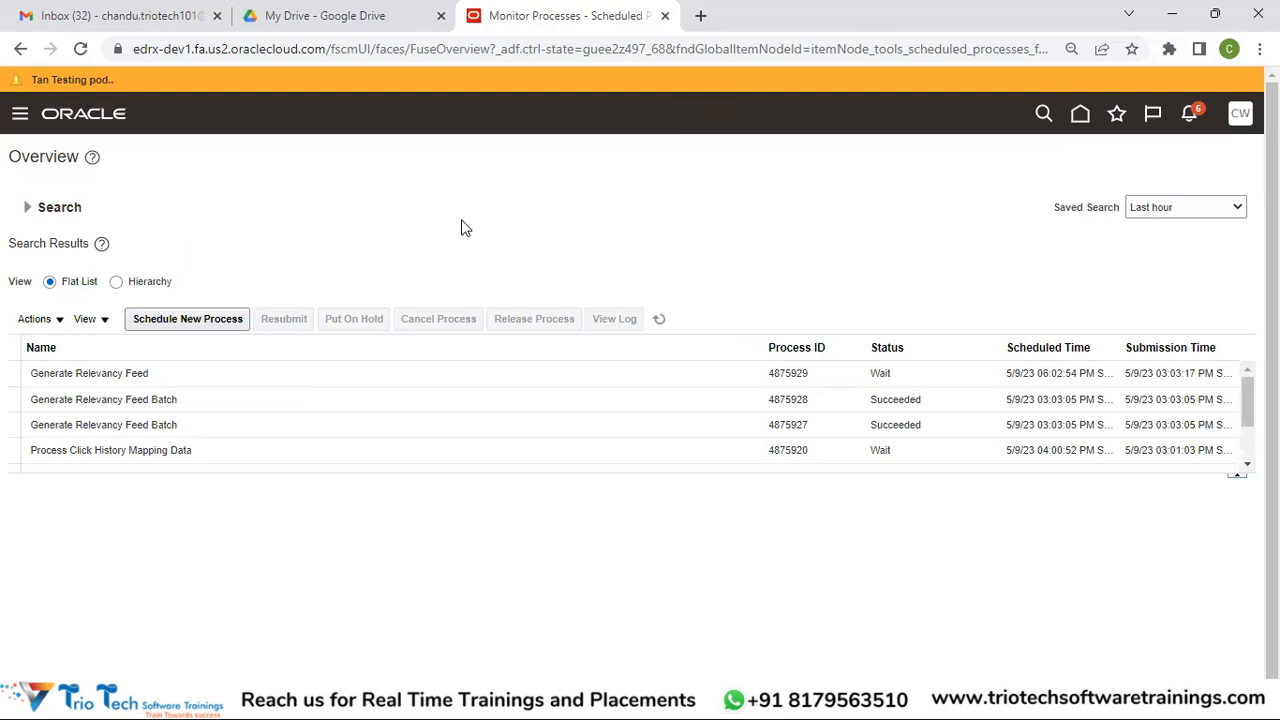
# Schedule a new Retrieve Latest LDAP Changes process, found via Retrieve%LDAP%, and submit it as process 4875947
pyautogui.click(199, 319)
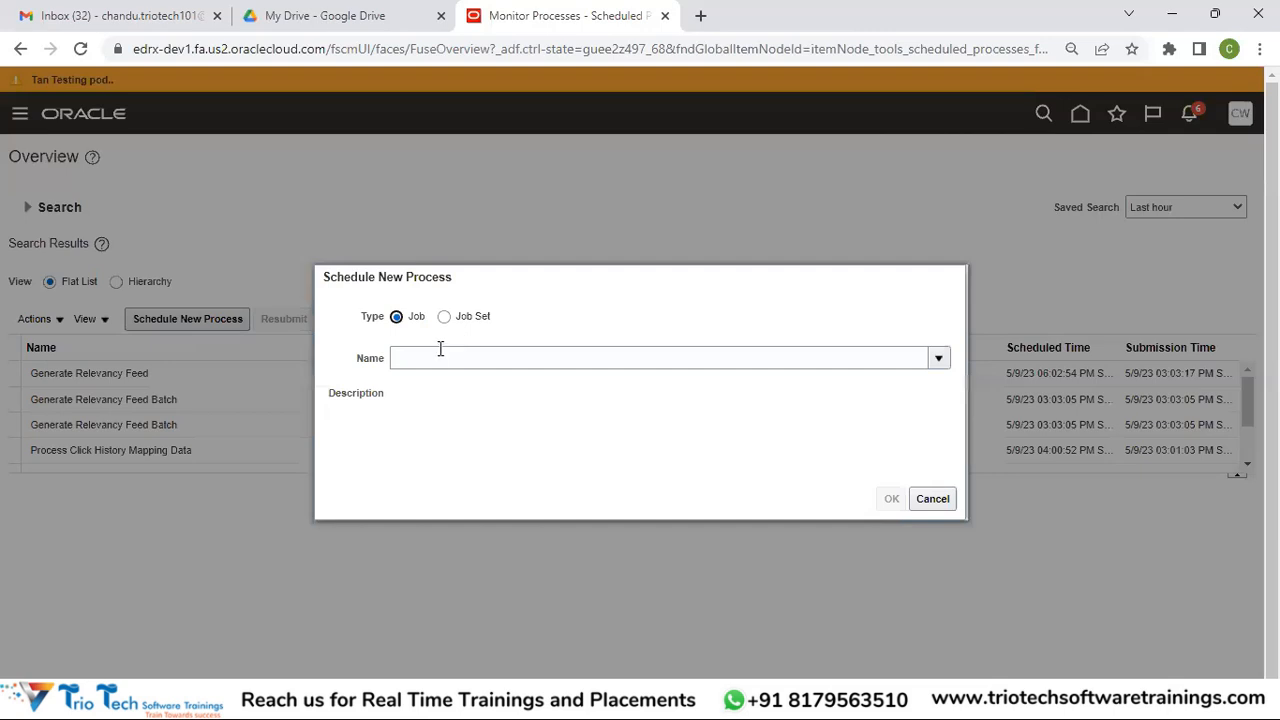
pyautogui.click(438, 355)
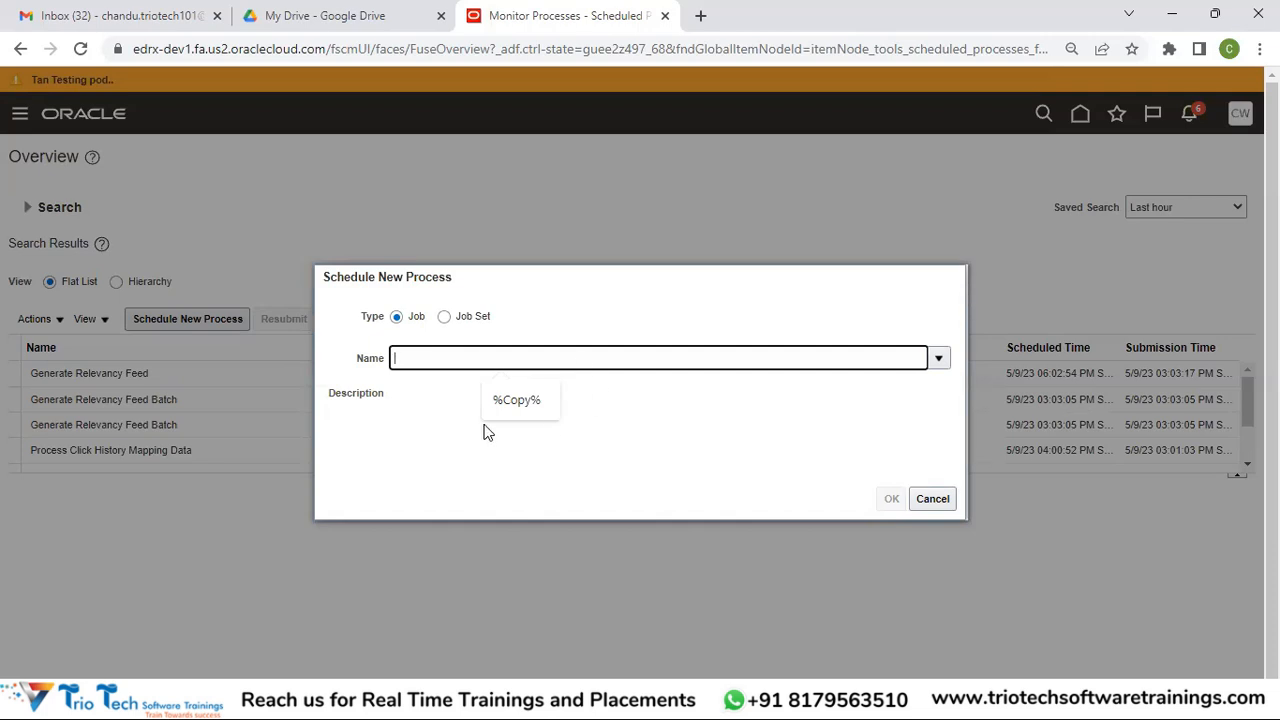
pyautogui.write('Retrieve%LDAP%')
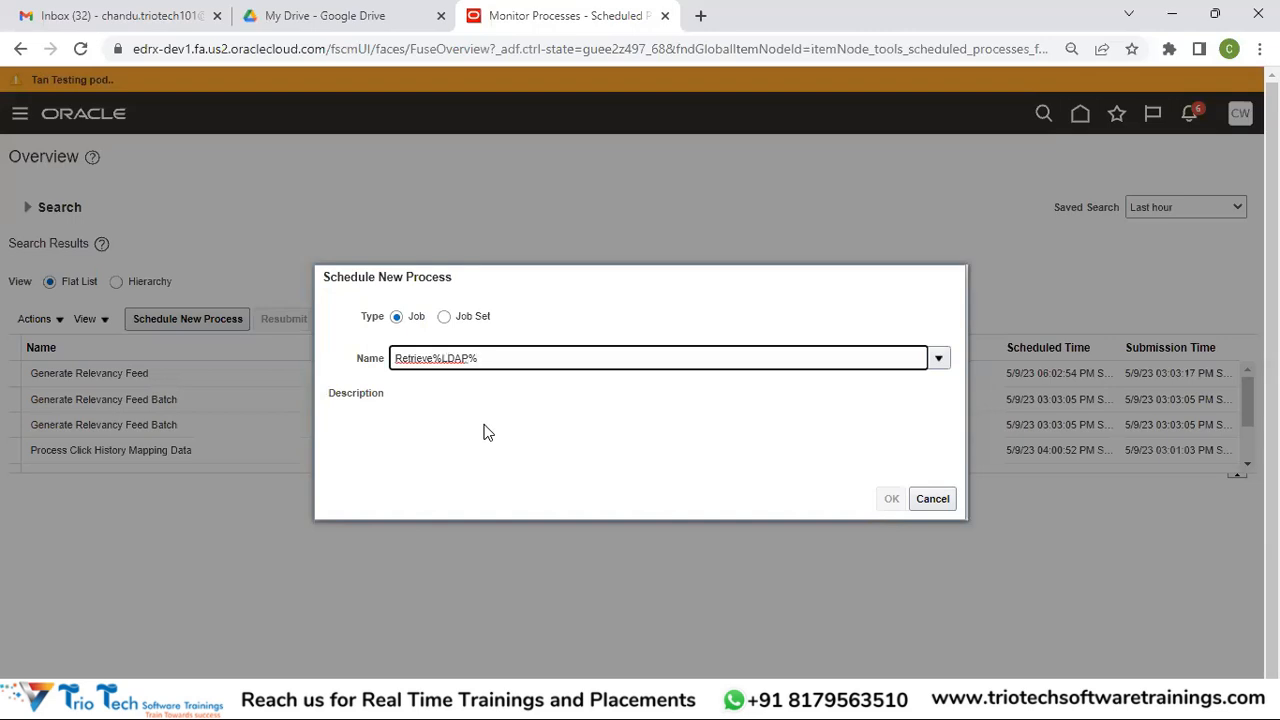
pyautogui.press('Tab')
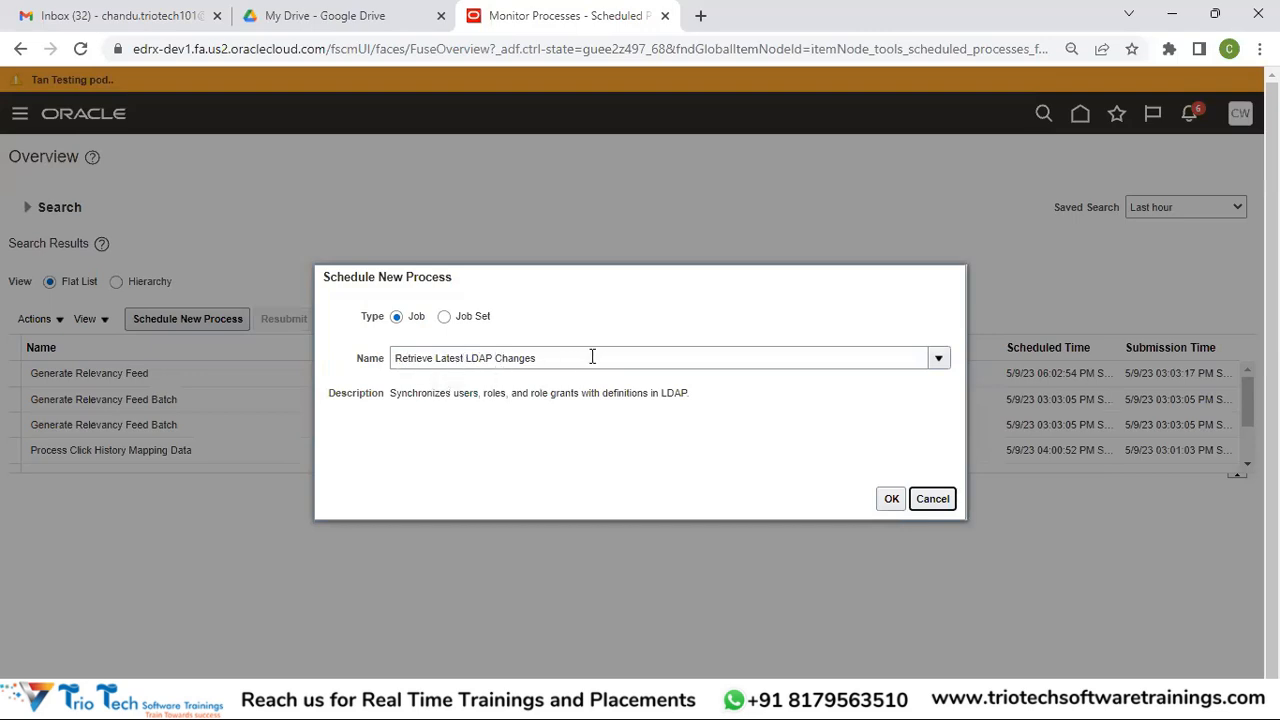
pyautogui.click(893, 500)
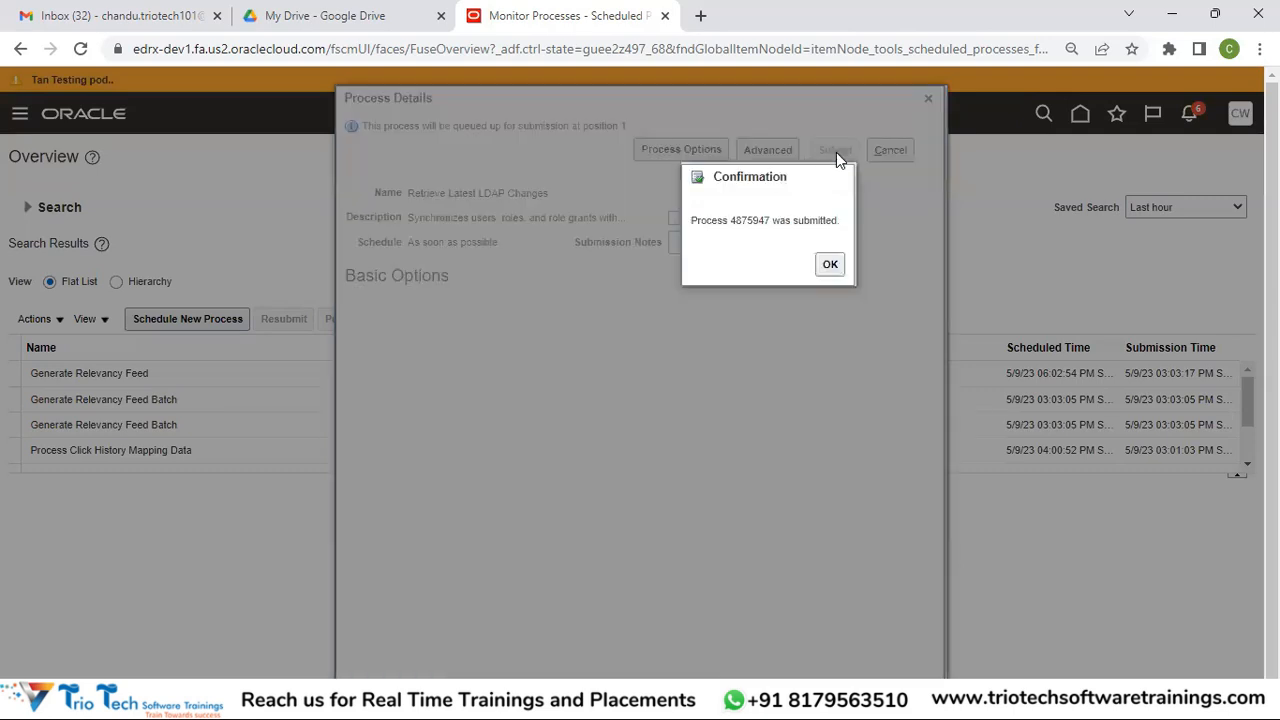
pyautogui.click(829, 265)
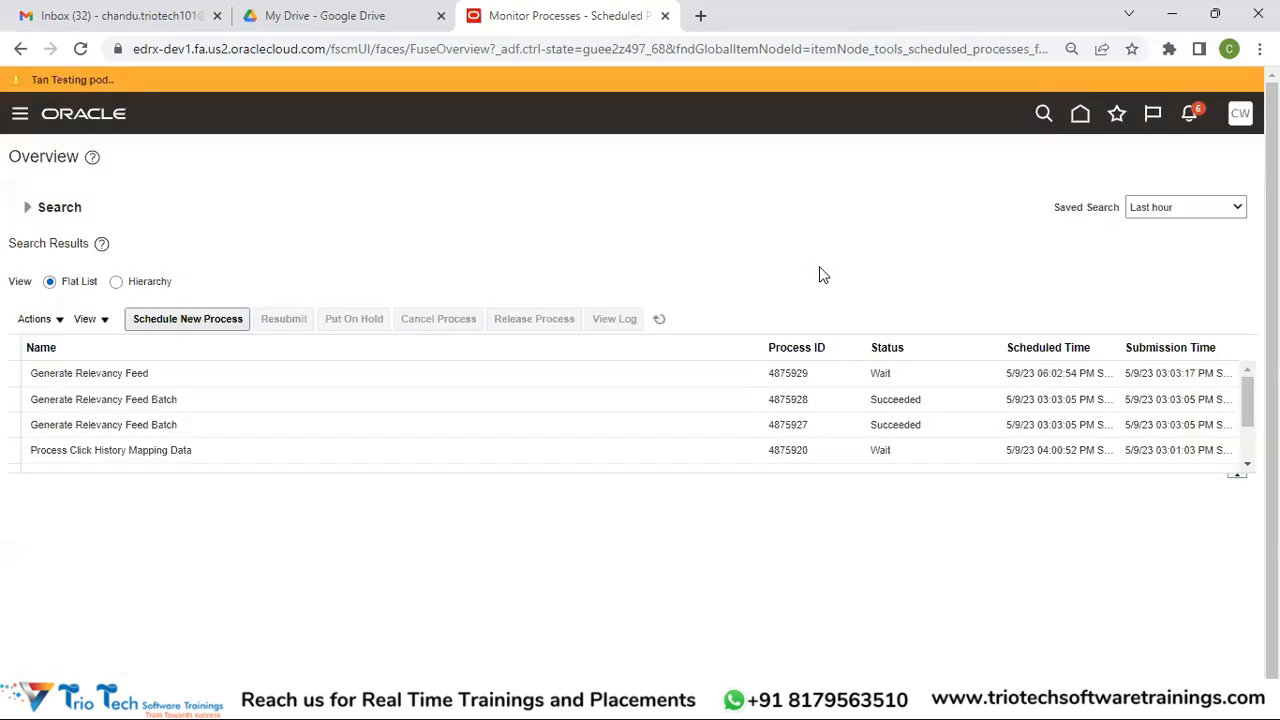
# Refresh the process list and show details of Retrieve Latest LDAP Changes process 4875947, now Blocked
pyautogui.click(660, 318)
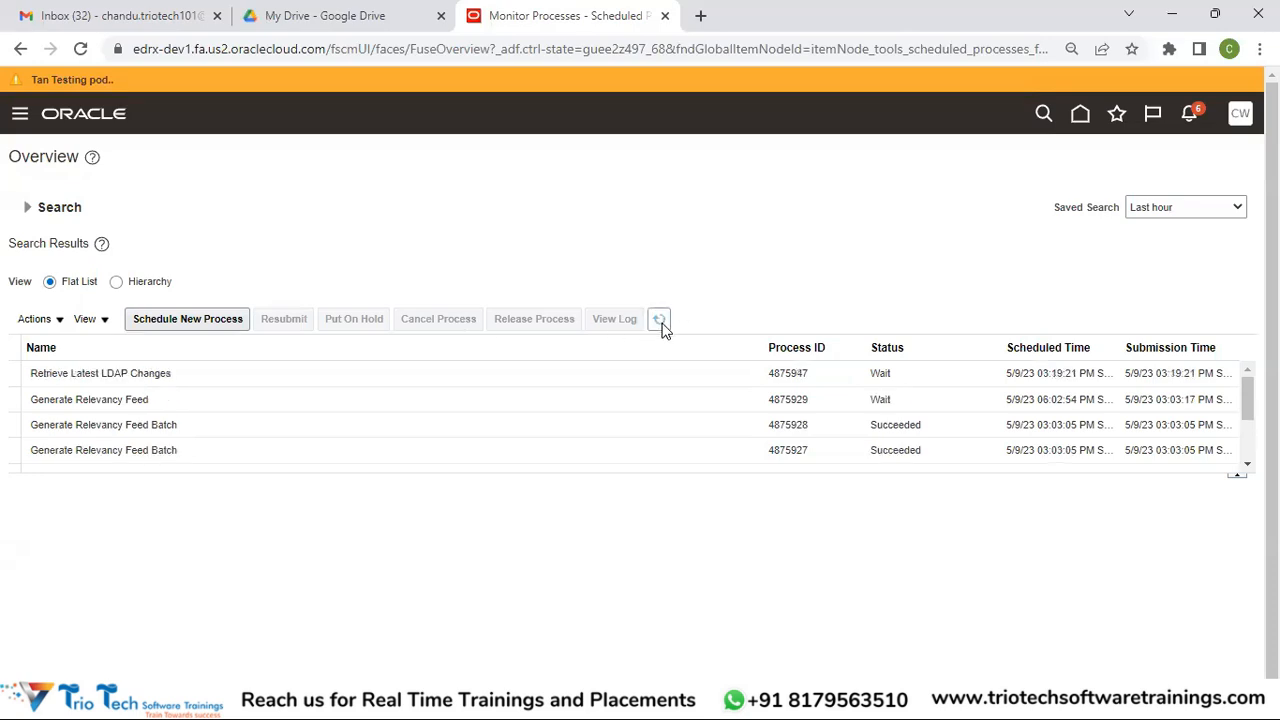
pyautogui.click(658, 320)
pyautogui.click(196, 374)
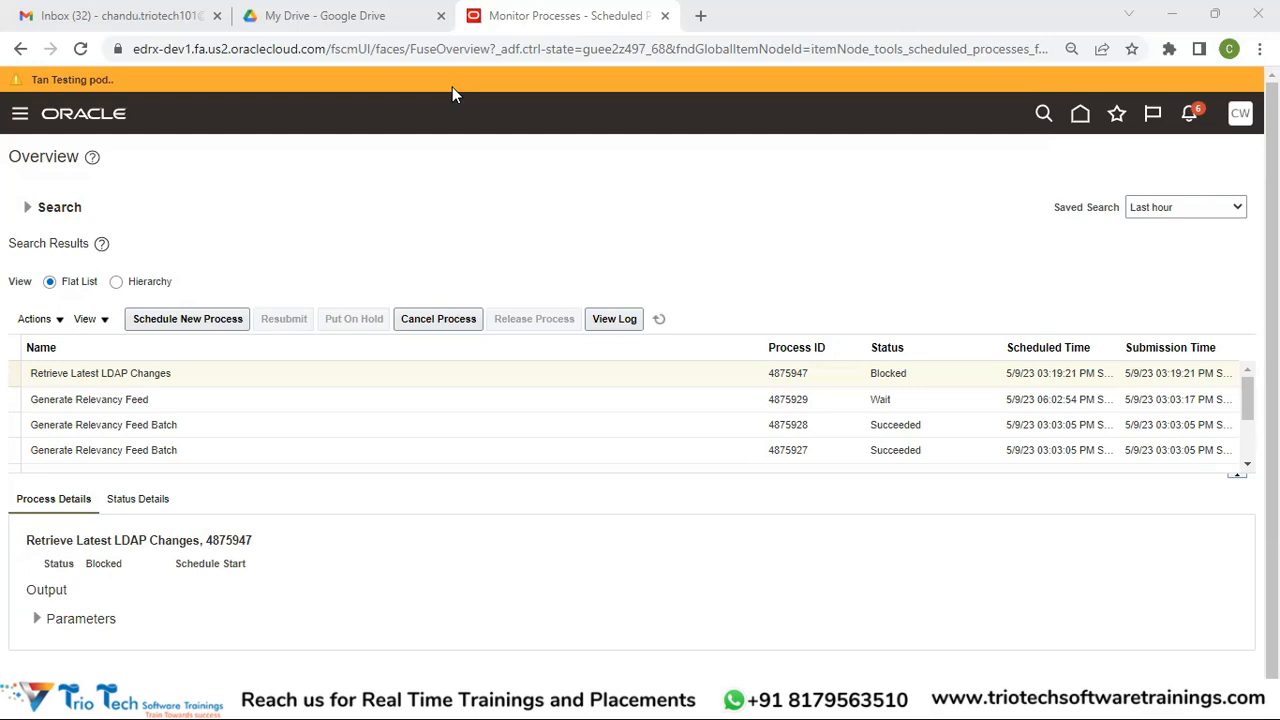
pyautogui.press('super+d')
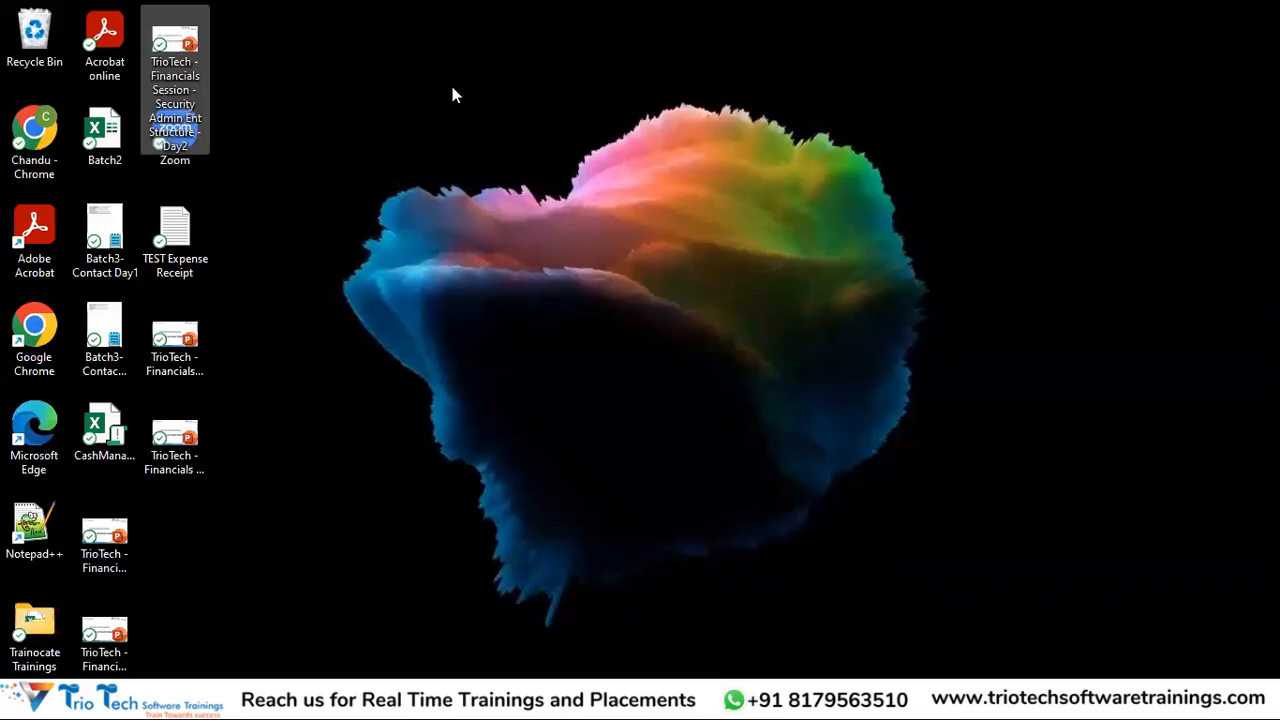
pyautogui.press('super+d')
pyautogui.click(800, 702)
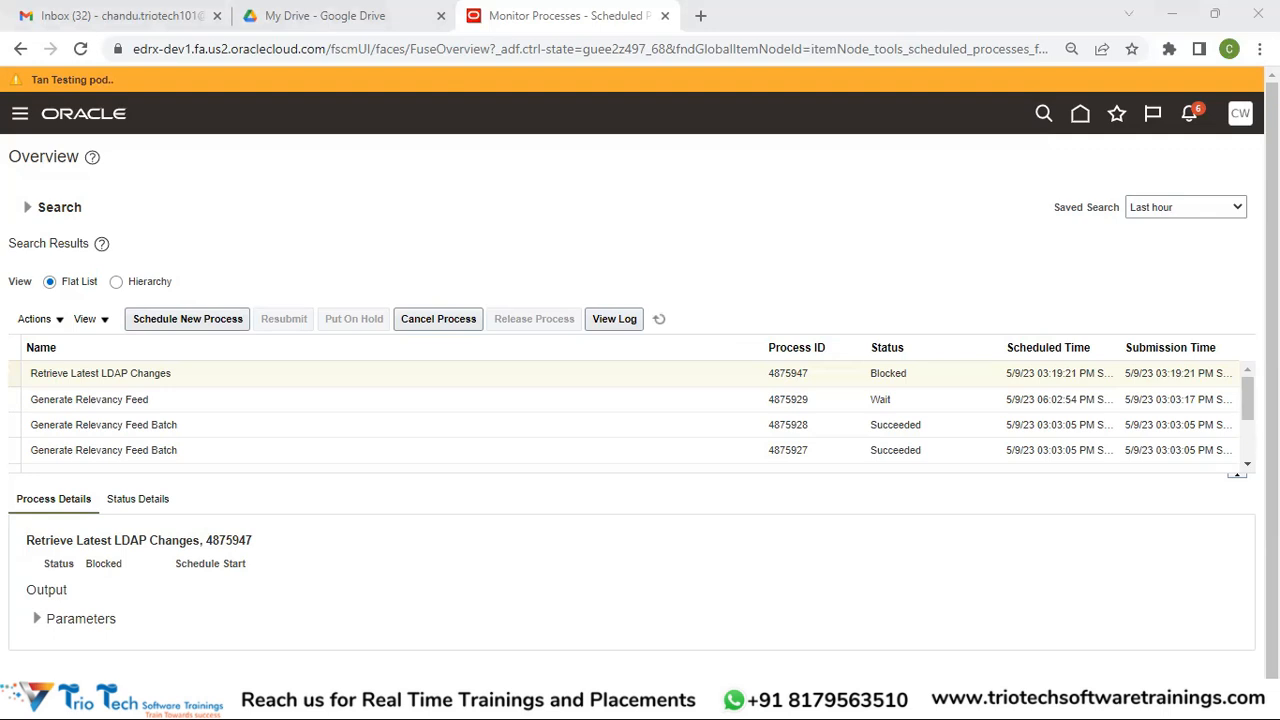
pyautogui.click(804, 702)
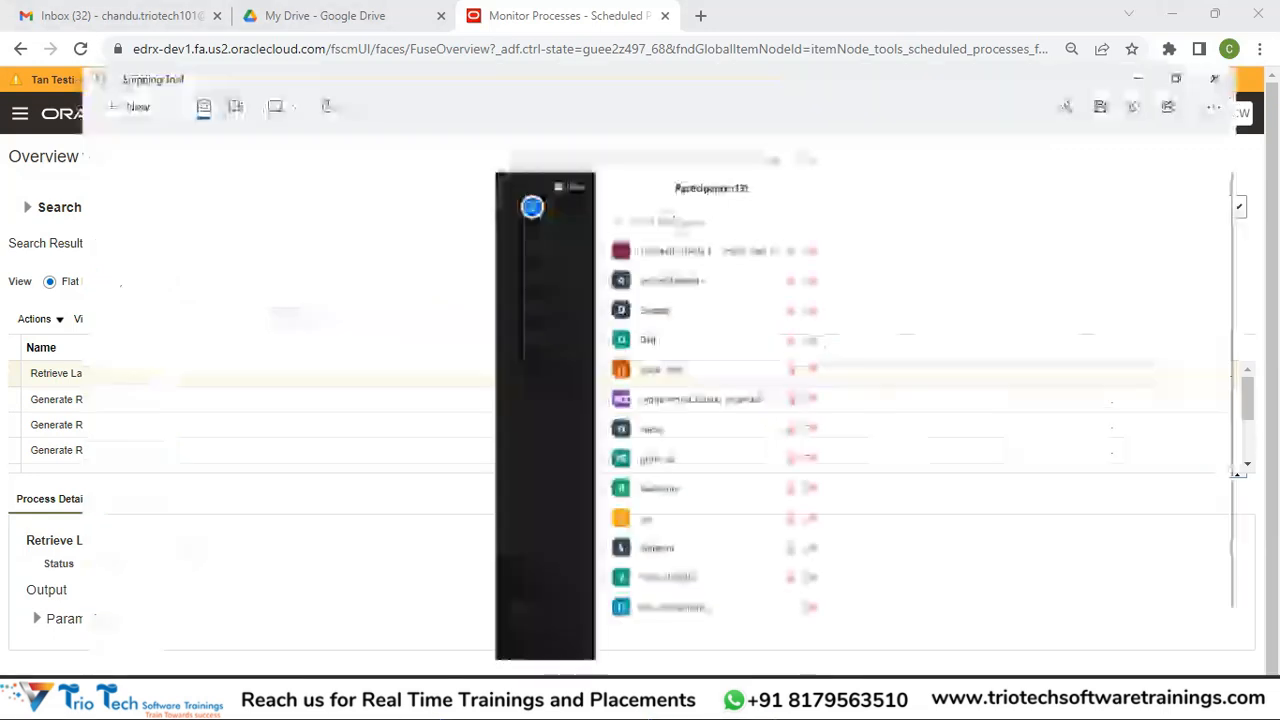
pyautogui.click(804, 702)
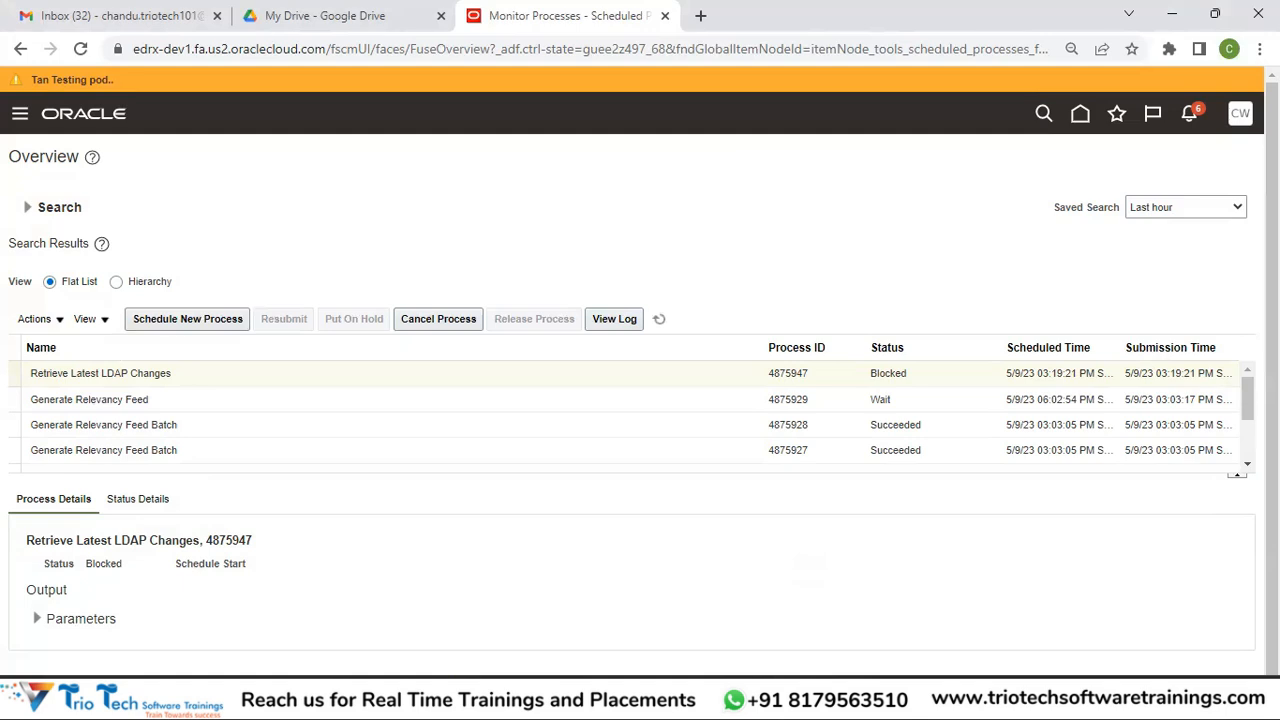
pyautogui.click(804, 702)
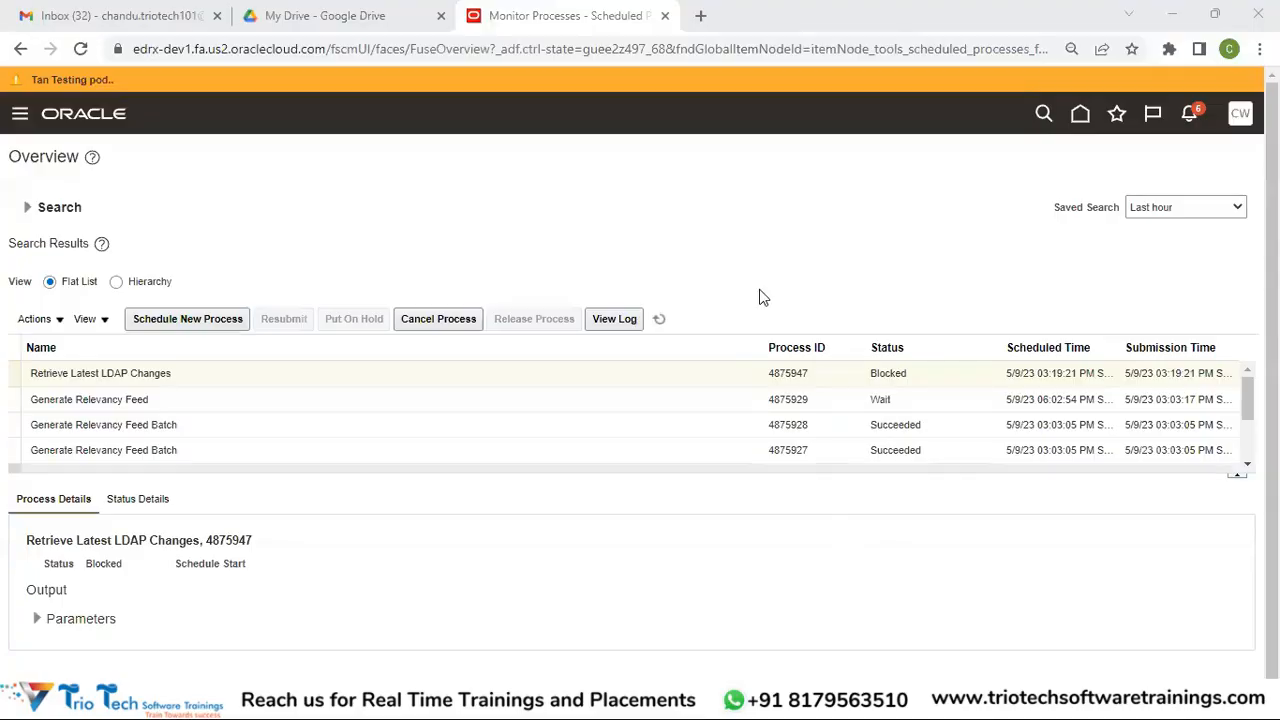
# Refresh the process status once more, then switch to the PowerPoint slide with the role provisioning diagram
pyautogui.click(659, 319)
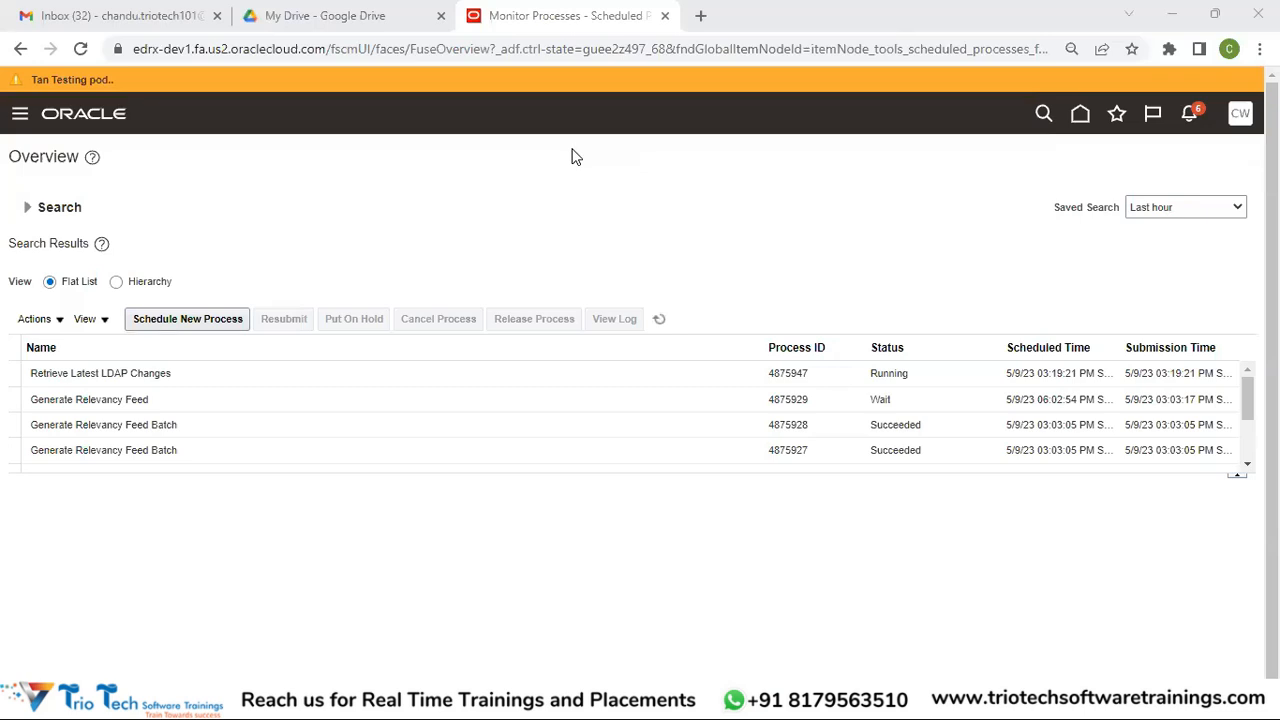
pyautogui.hotkey('alt', 'Tab')
pyautogui.hotkey('alt', 'Tab')
pyautogui.hotkey('alt', 'Tab')
pyautogui.hotkey('alt', 'Tab')
pyautogui.hotkey('alt', 'shift', 'Tab')
pyautogui.hotkey('alt', 'shift', 'Tab')
pyautogui.hotkey('alt', 'Tab')
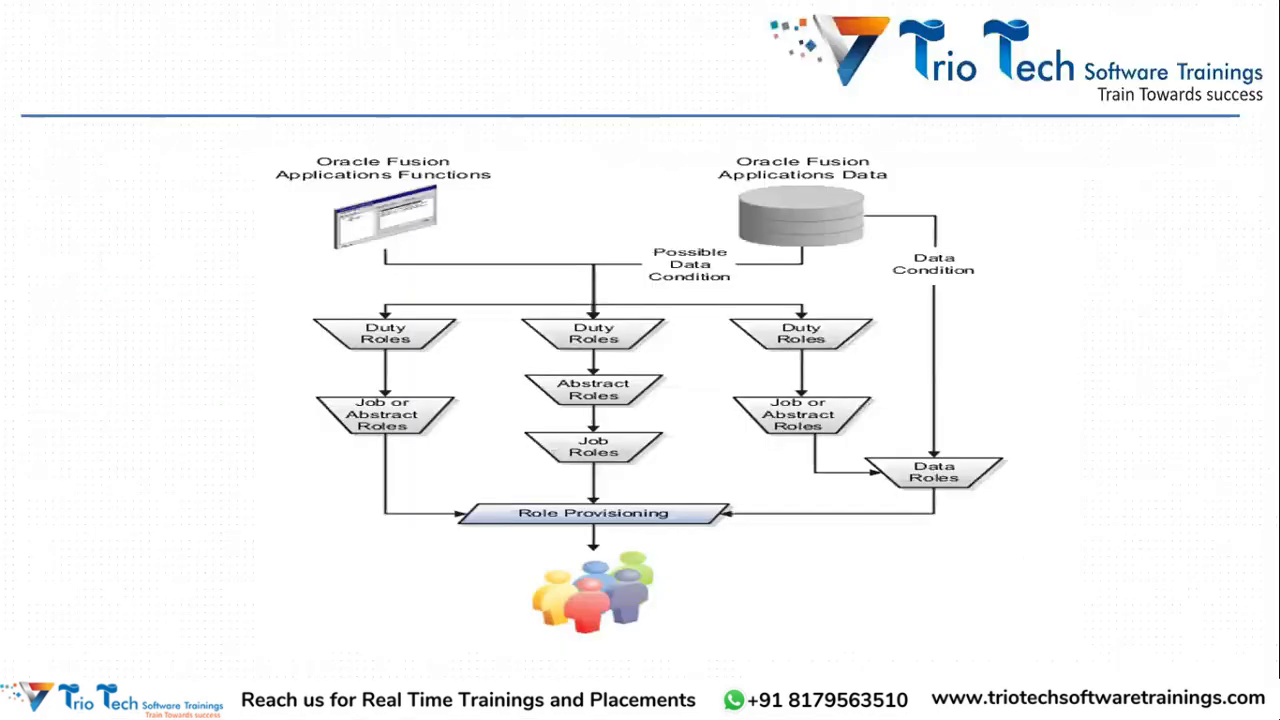